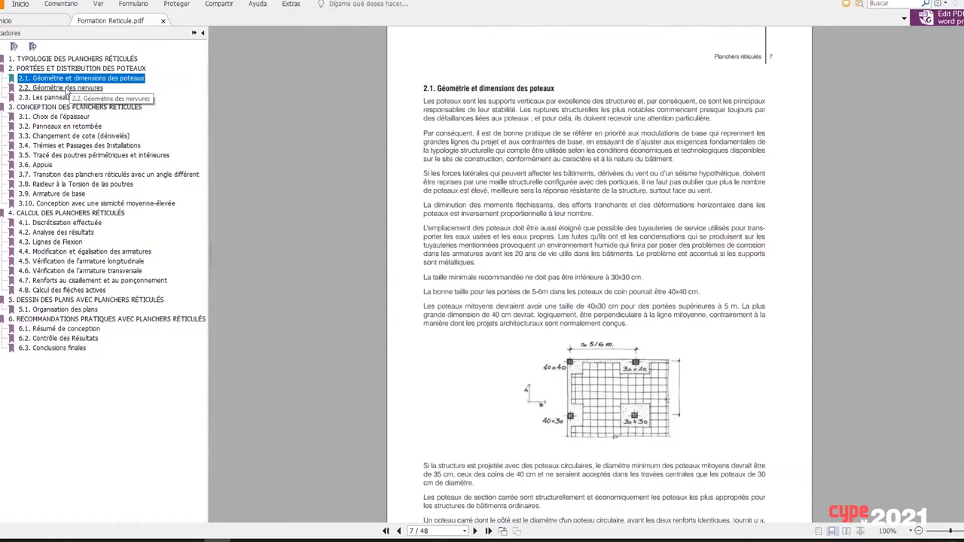
# Go through the PDF sections from 2.2 Géométrie des nervures to 3.5 Tracé des poutres périmétriques et intérieures
pyautogui.click(68, 89)
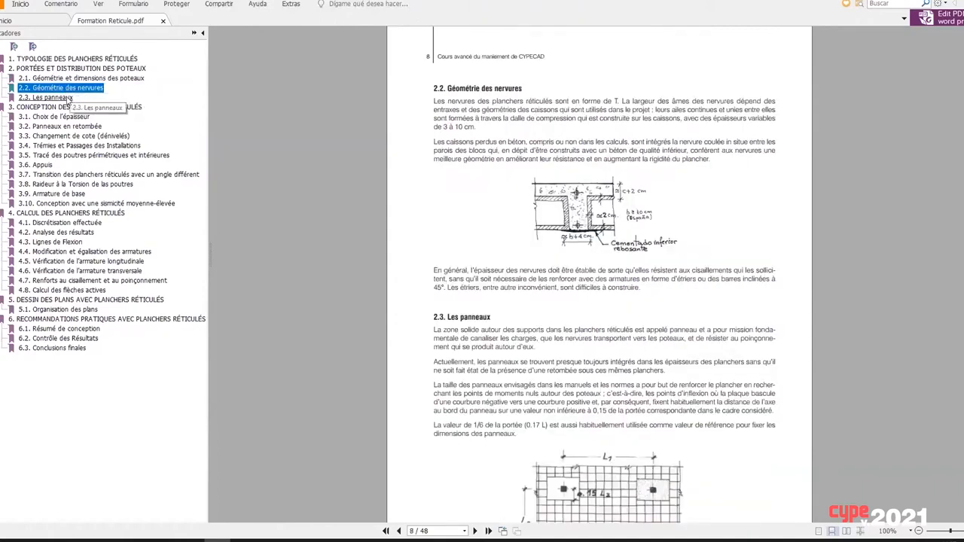
pyautogui.click(67, 98)
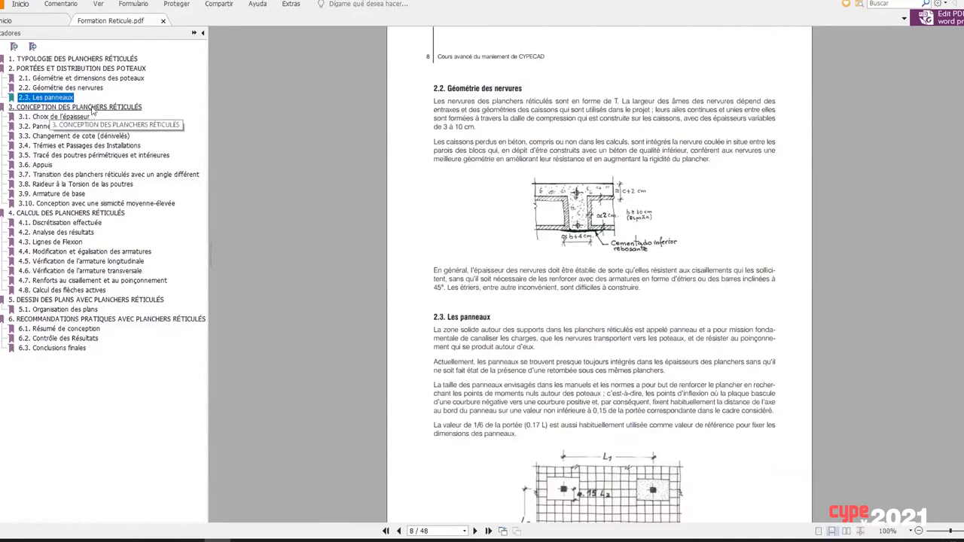
pyautogui.click(92, 110)
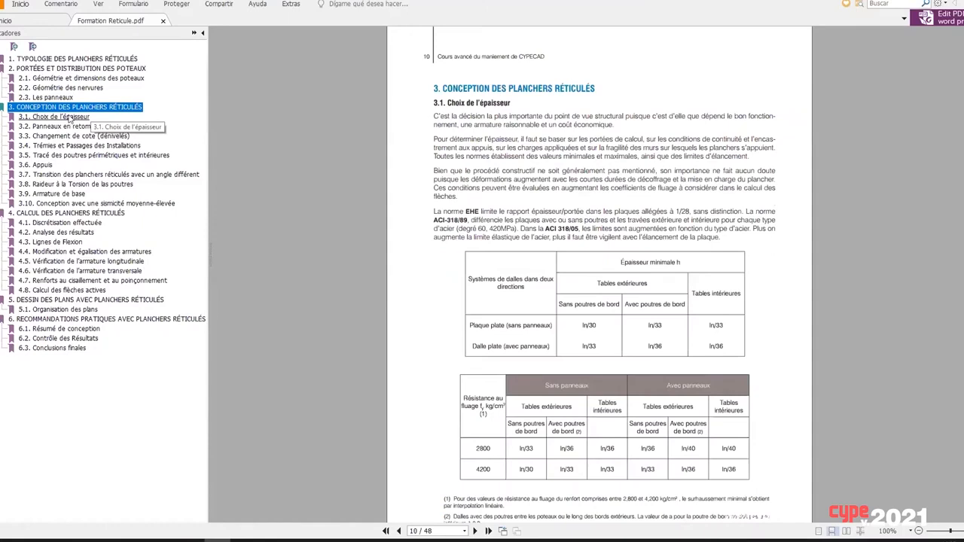
pyautogui.click(69, 118)
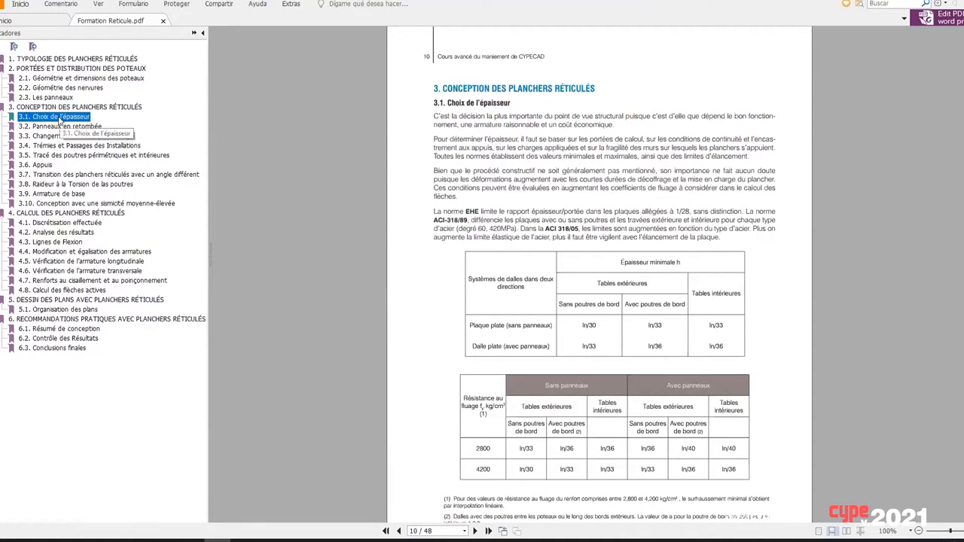
pyautogui.click(64, 126)
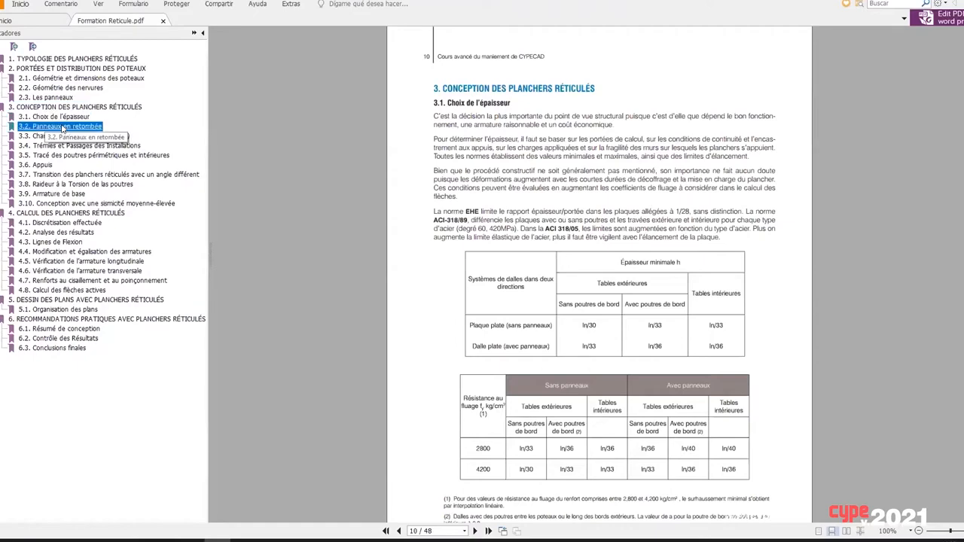
pyautogui.click(71, 137)
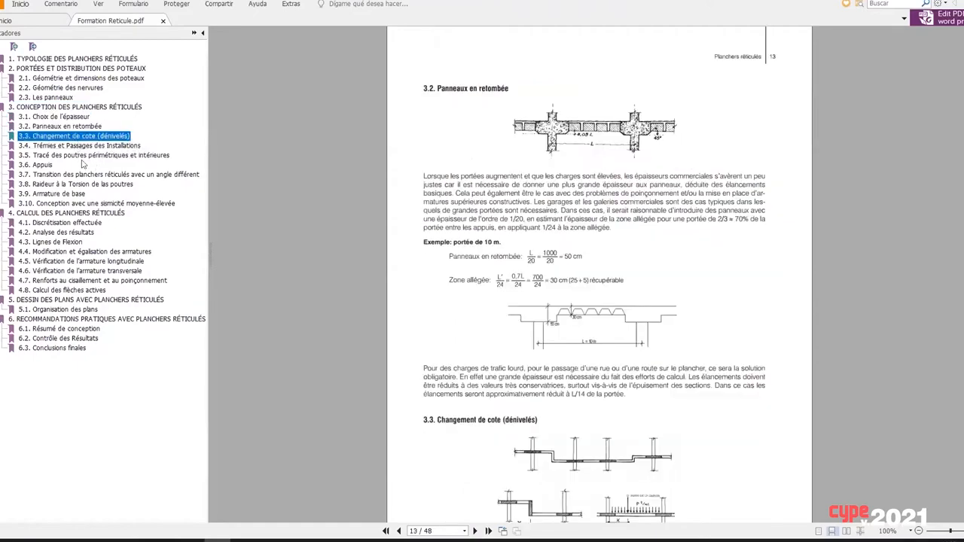
pyautogui.click(89, 146)
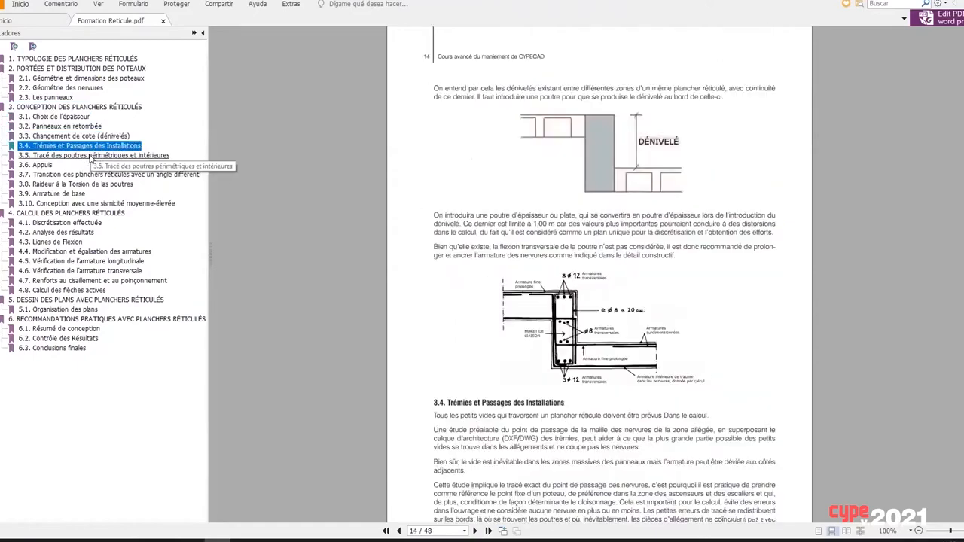
pyautogui.click(90, 156)
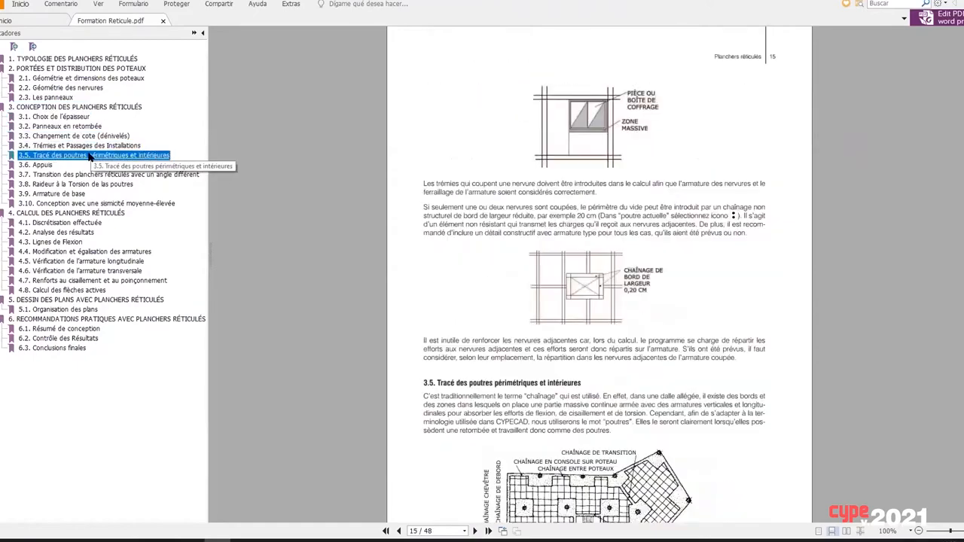
# Return to section 1, Typologie des planchers réticulés, and review the chapters through 2.2 Géométrie des nervures
pyautogui.click(48, 60)
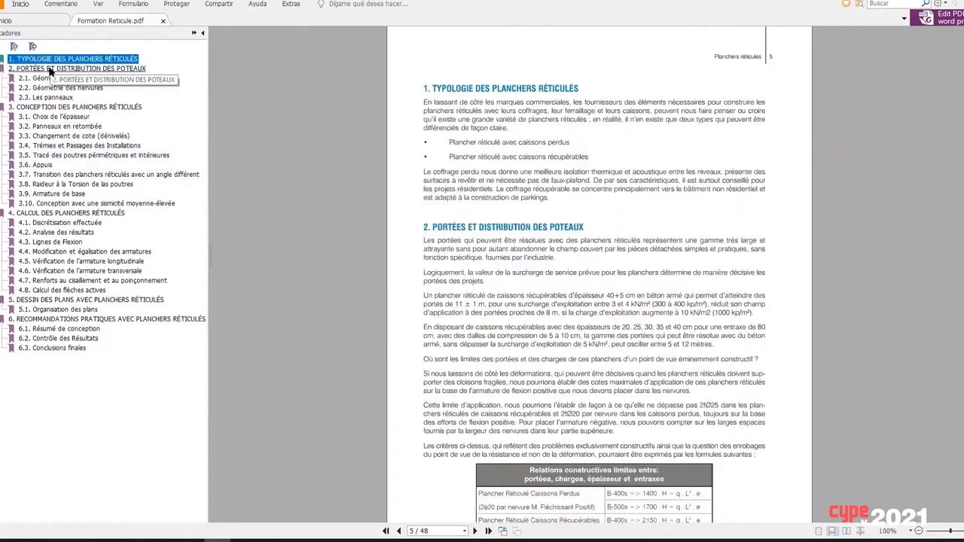
pyautogui.click(49, 69)
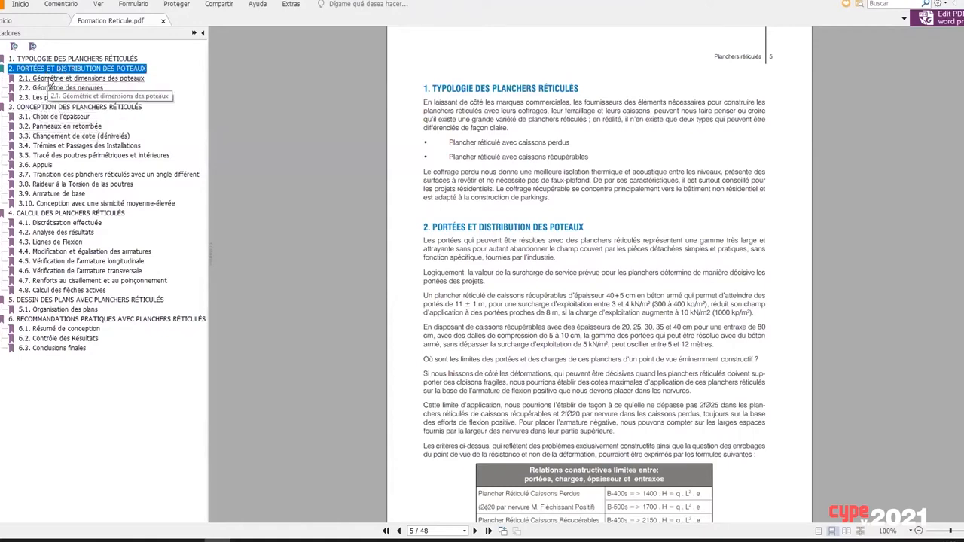
pyautogui.click(50, 78)
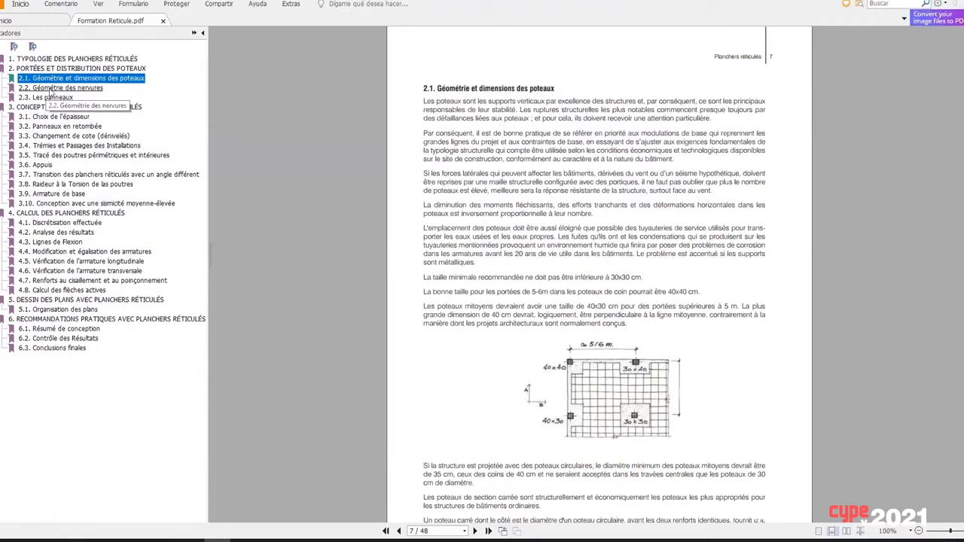
pyautogui.click(50, 91)
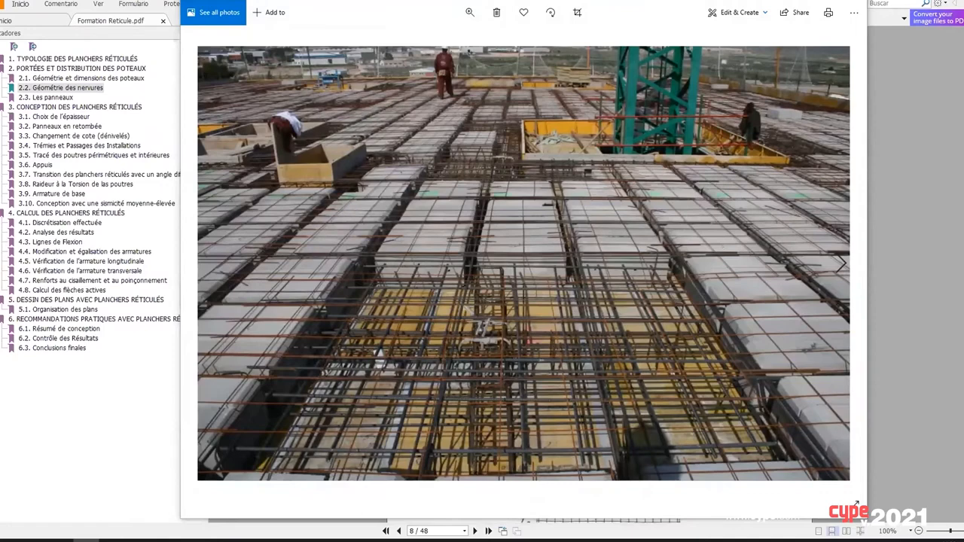
# Look through the photos of waffle slabs with lost and recoverable formwork, ending on the parking garage photo
pyautogui.press('Right')
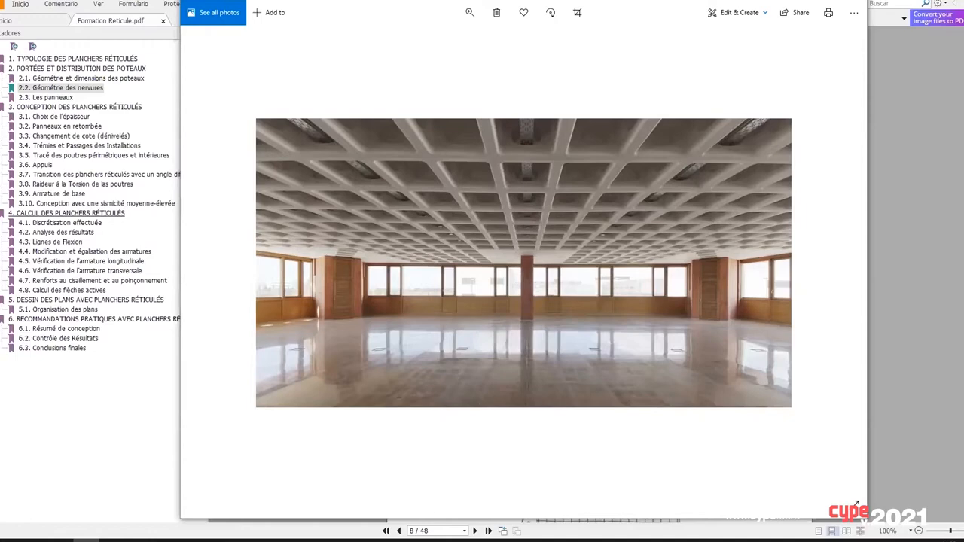
pyautogui.press('Right')
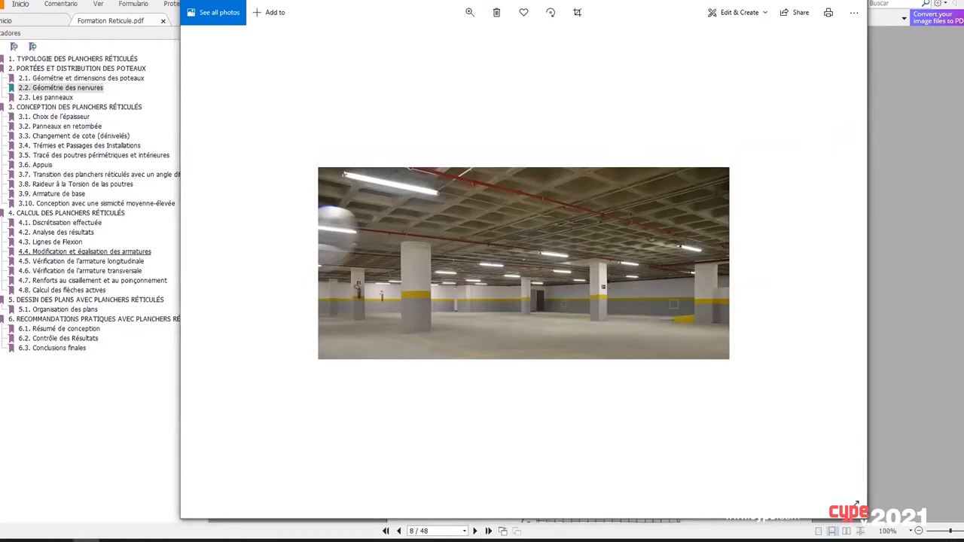
pyautogui.press('Right')
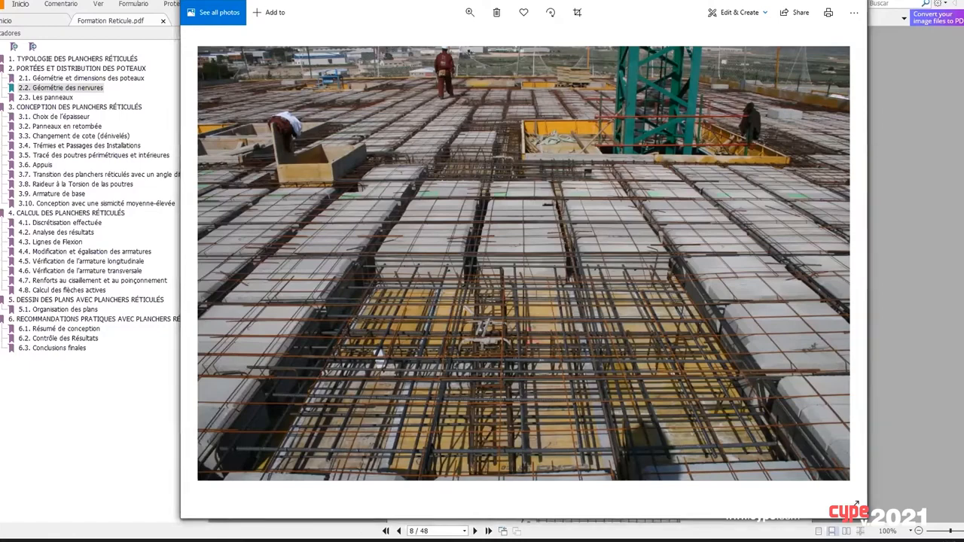
pyautogui.press('Right')
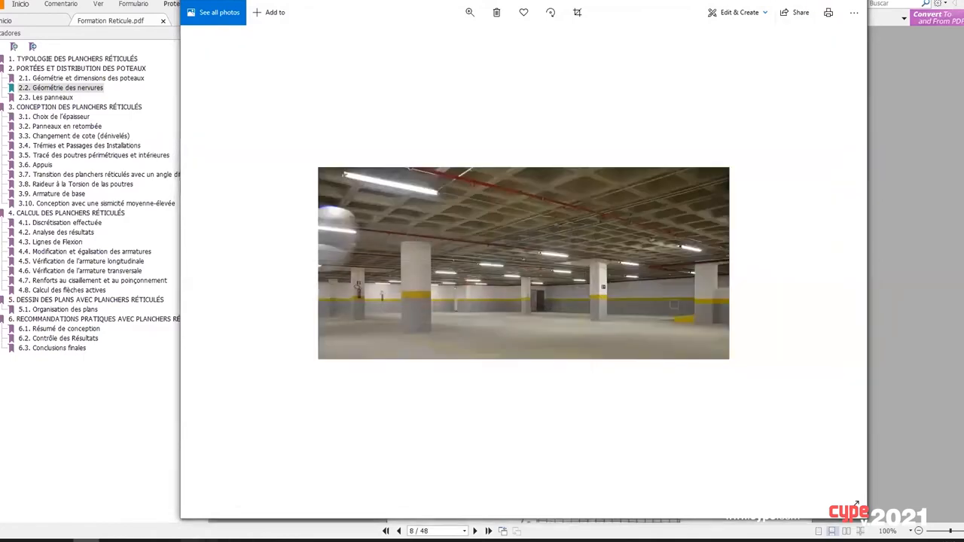
# Switch to CYPECAD and examine the complete two-level building's 3D model from several sides, from its foundations to the roof
pyautogui.moveTo(192, 537)
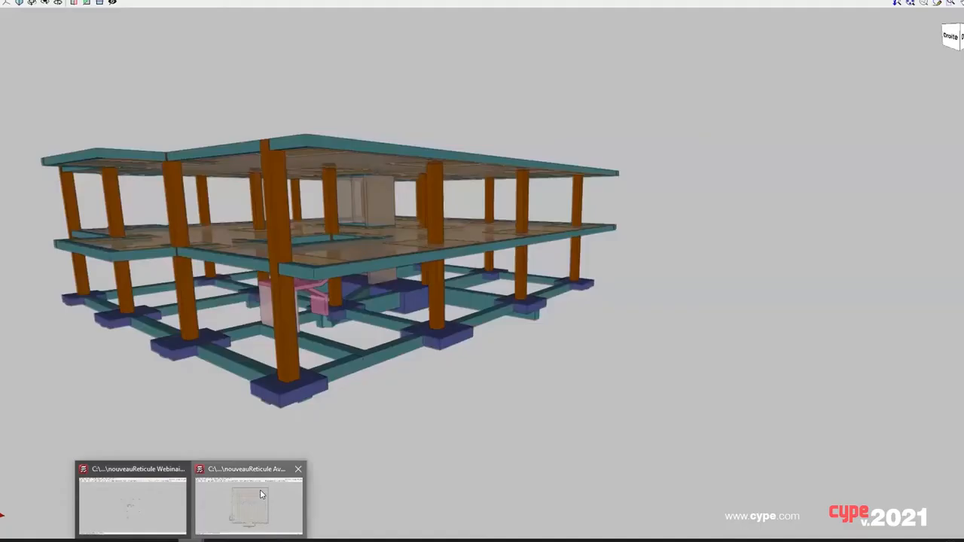
pyautogui.click(261, 494)
pyautogui.moveTo(361, 353); pyautogui.dragTo(356, 360, button='middle')
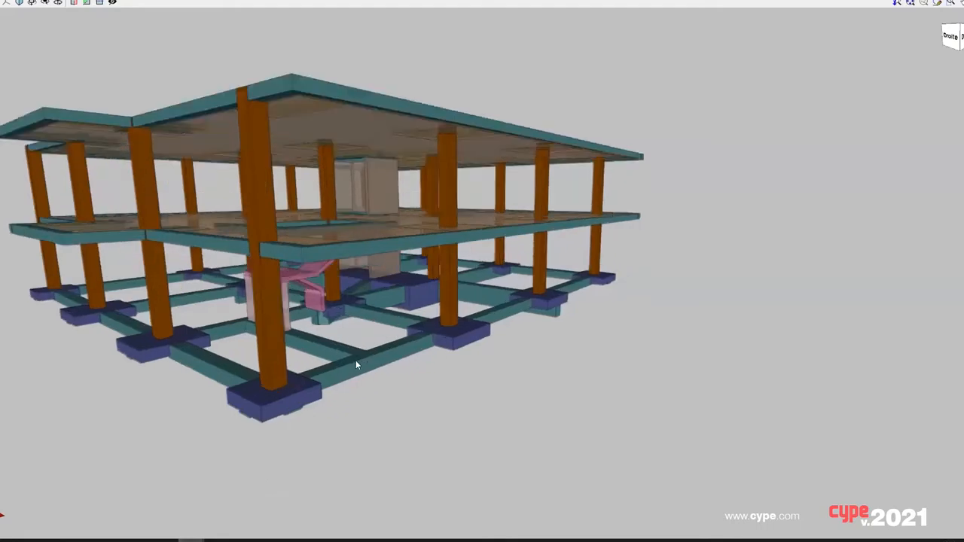
pyautogui.moveTo(201, 385); pyautogui.dragTo(338, 401, button='middle')
pyautogui.keyDown('shift'); pyautogui.moveTo(252, 400); pyautogui.dragTo(244, 387, button='middle'); pyautogui.keyUp('shift')
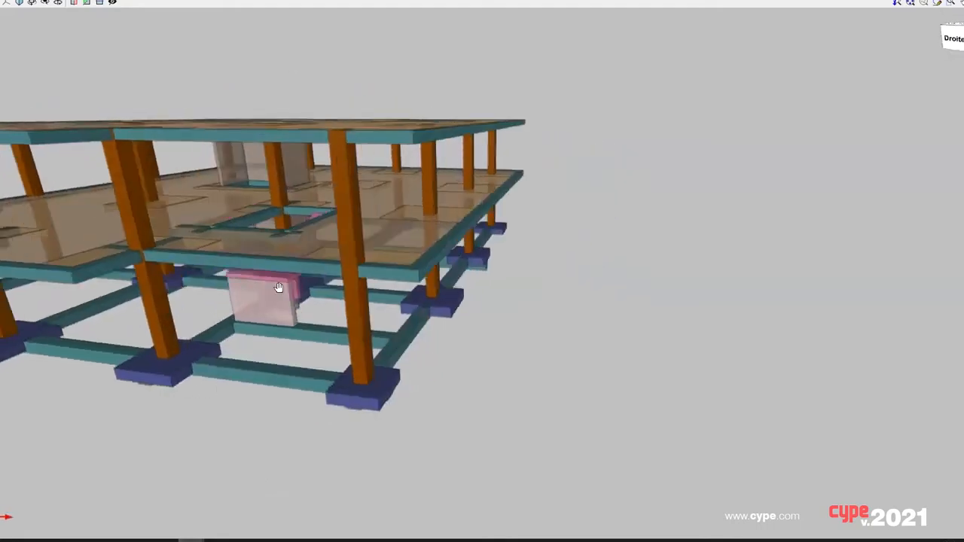
pyautogui.moveTo(279, 288); pyautogui.dragTo(592, 304, button='middle')
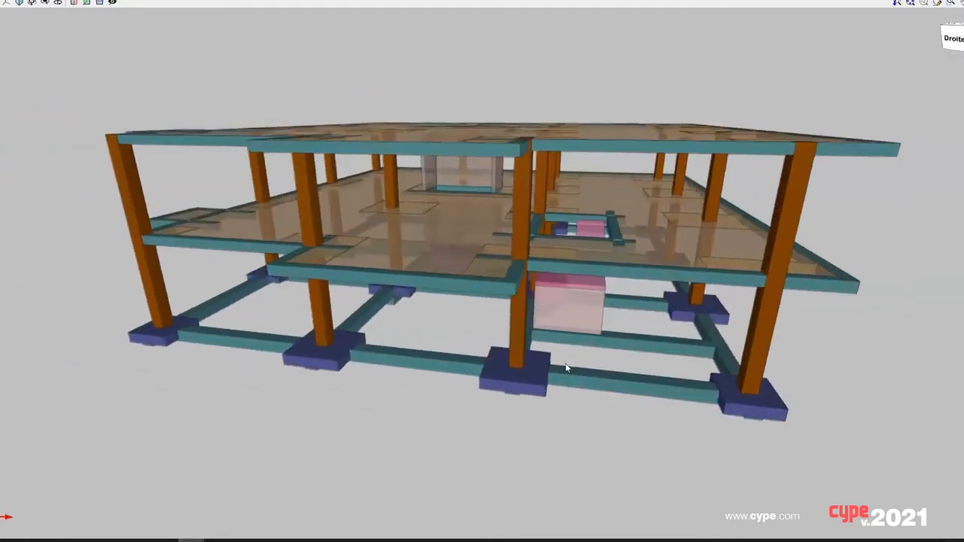
pyautogui.keyDown('shift'); pyautogui.moveTo(506, 376); pyautogui.dragTo(420, 358, button='middle'); pyautogui.keyUp('shift')
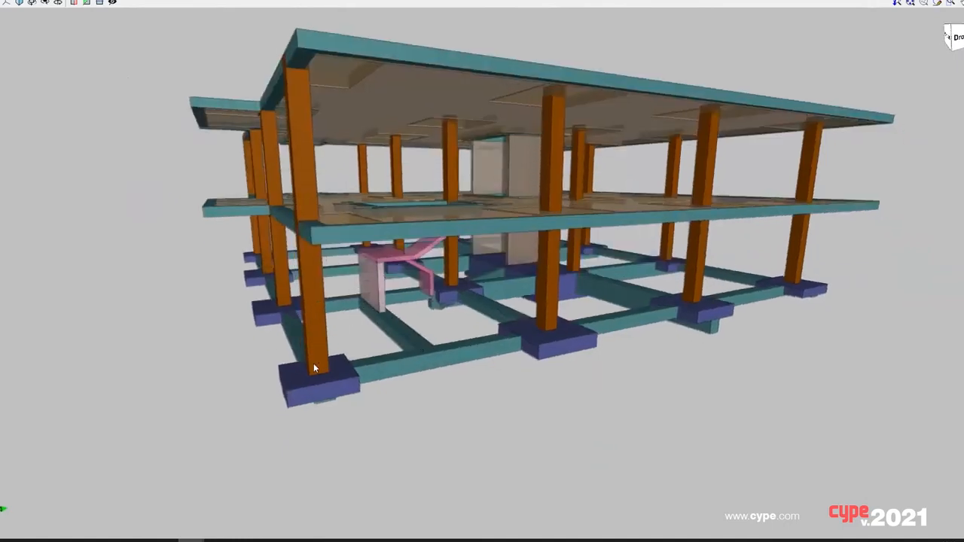
pyautogui.keyDown('shift'); pyautogui.moveTo(308, 365); pyautogui.dragTo(458, 391, button='middle'); pyautogui.keyUp('shift')
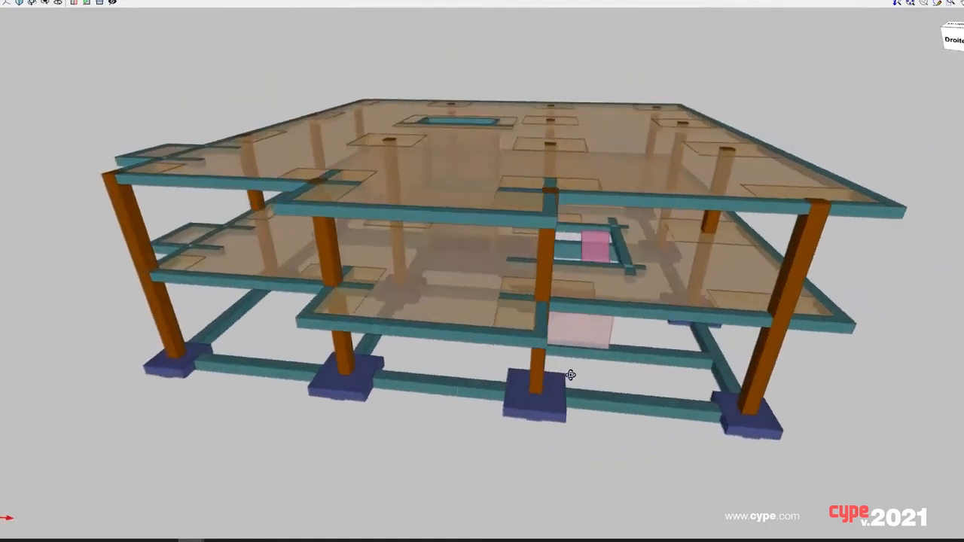
pyautogui.keyDown('shift'); pyautogui.moveTo(571, 375); pyautogui.dragTo(407, 349, button='middle'); pyautogui.keyUp('shift')
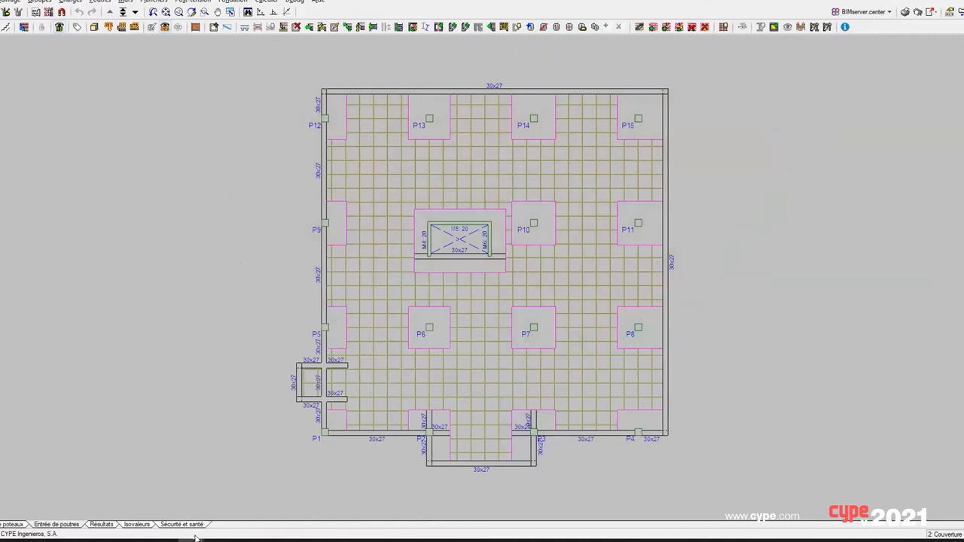
# Switch to the nouveauReticule Webinaire project and inspect its columns, walls and foundations in a 3D view of the structure
pyautogui.click(150, 503)
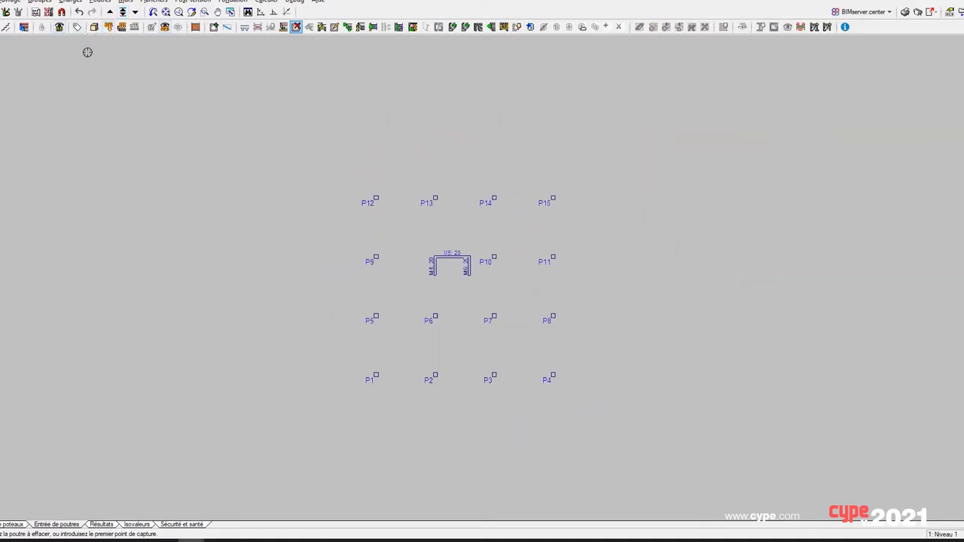
pyautogui.click(95, 28)
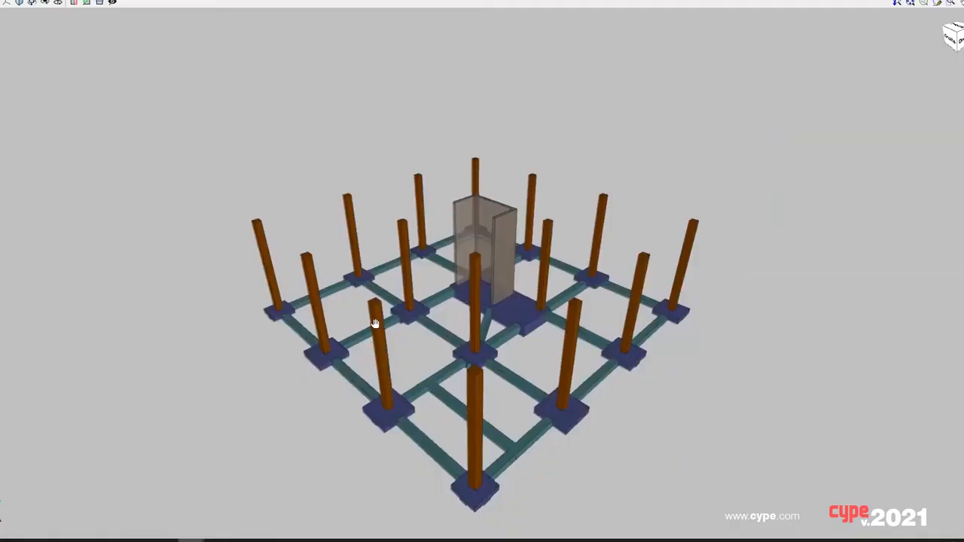
pyautogui.moveTo(321, 338); pyautogui.dragTo(444, 282, button='middle')
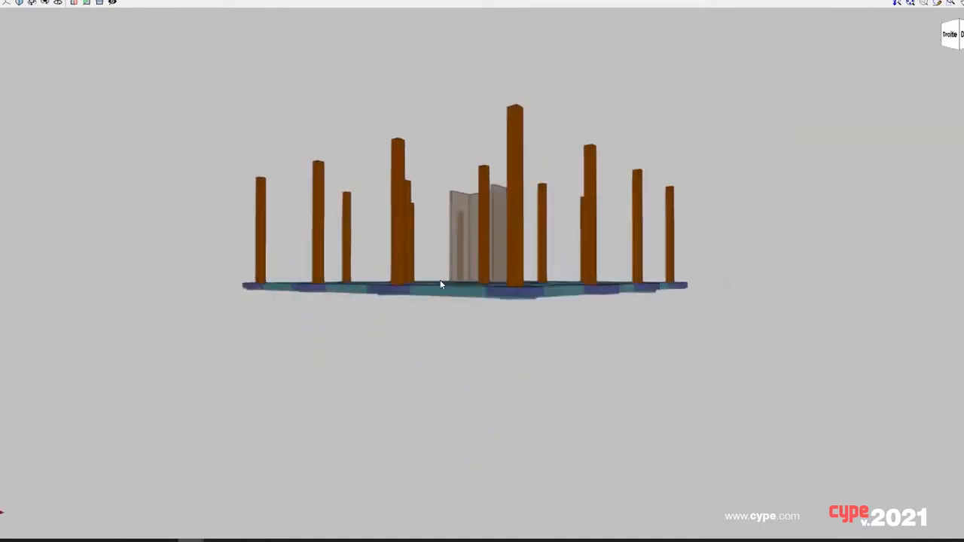
pyautogui.moveTo(486, 256); pyautogui.dragTo(484, 307, button='middle')
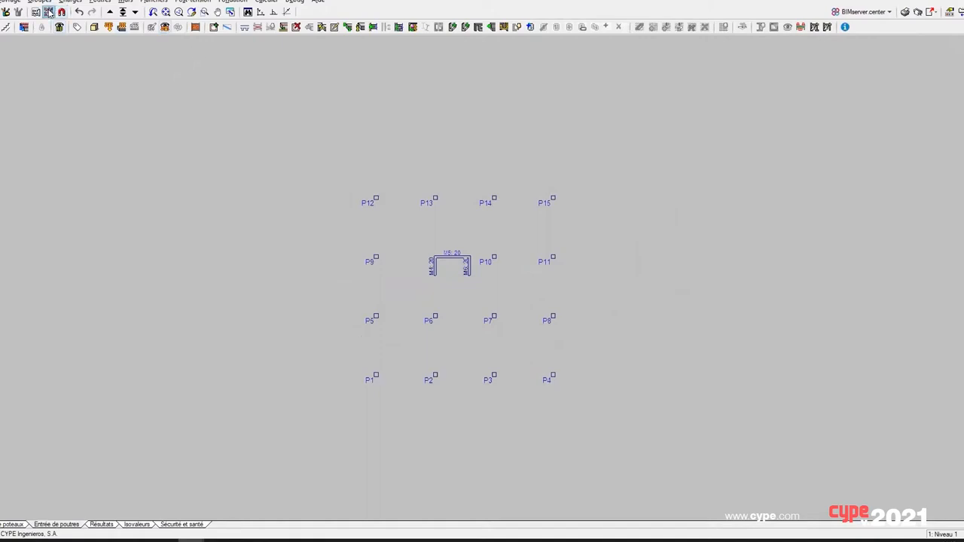
# Show the background plan template with the floor outline, elevator and staircase behind the columns of Niveau 1
pyautogui.click(48, 12)
pyautogui.scroll(2, 387, 289)
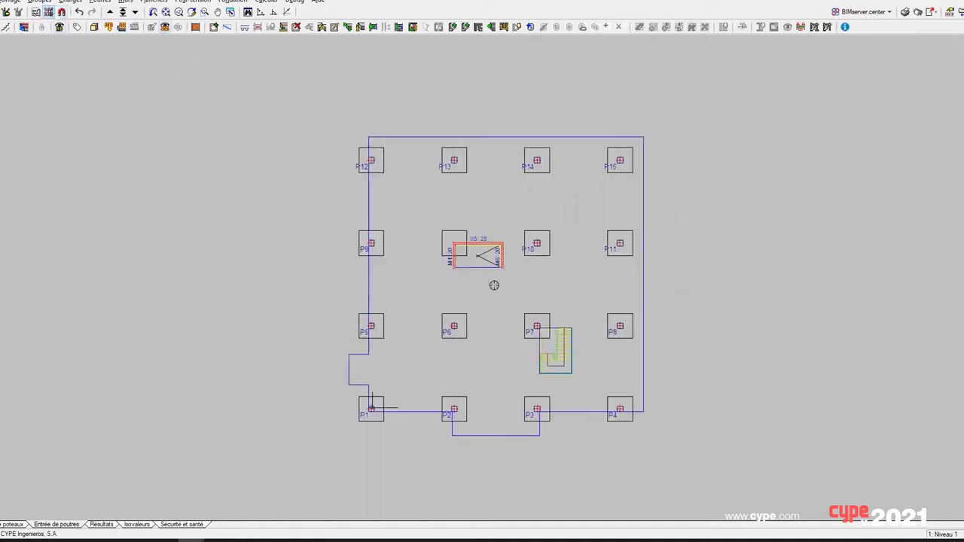
pyautogui.moveTo(483, 283); pyautogui.dragTo(399, 282, button='middle')
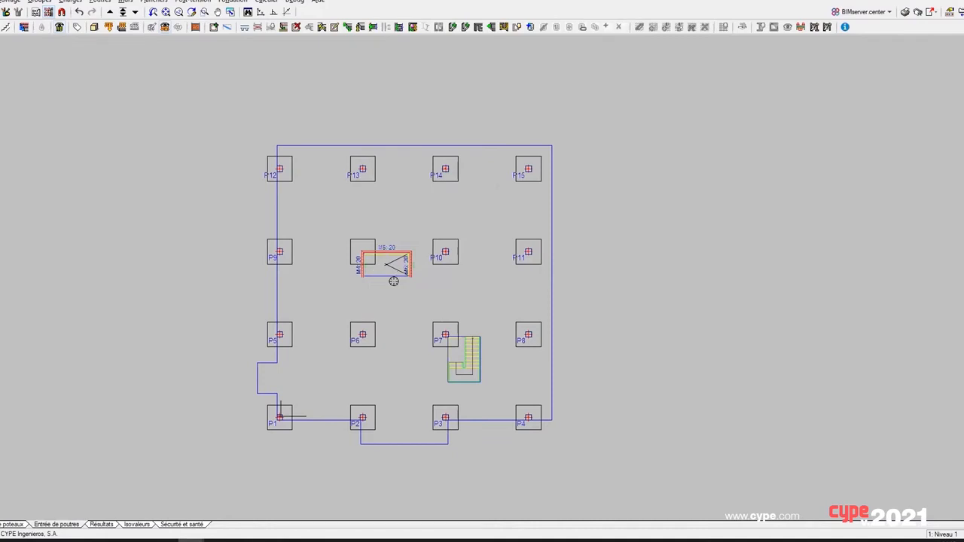
pyautogui.moveTo(342, 344); pyautogui.dragTo(319, 341, button='middle')
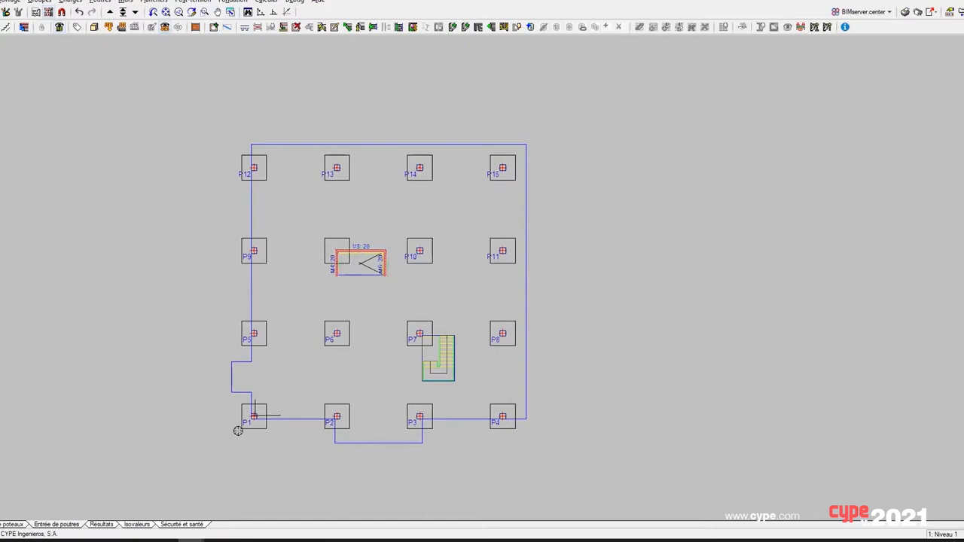
pyautogui.scroll(1, 241, 360)
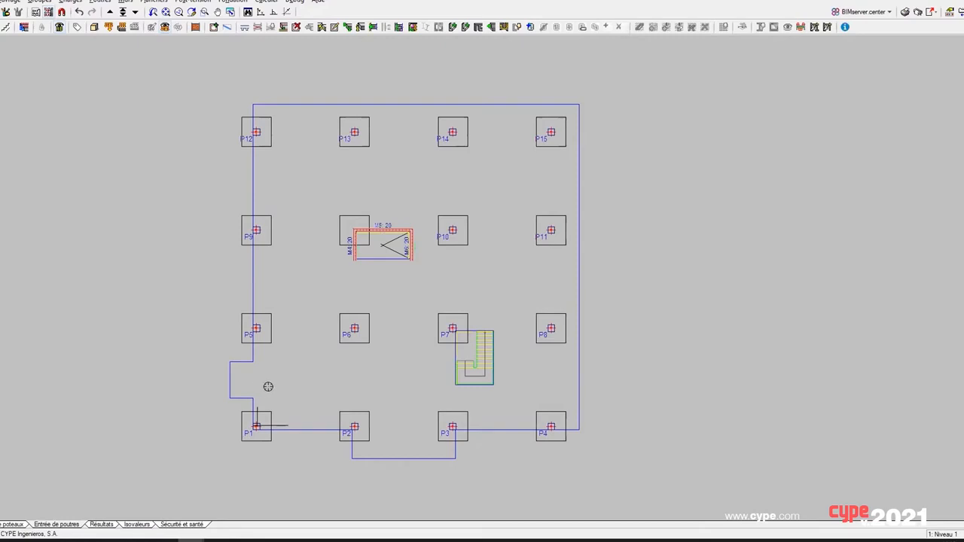
# Enter 30 cm wide flat beams along the whole floor outline of the background plan on Niveau 1
pyautogui.click(151, 2)
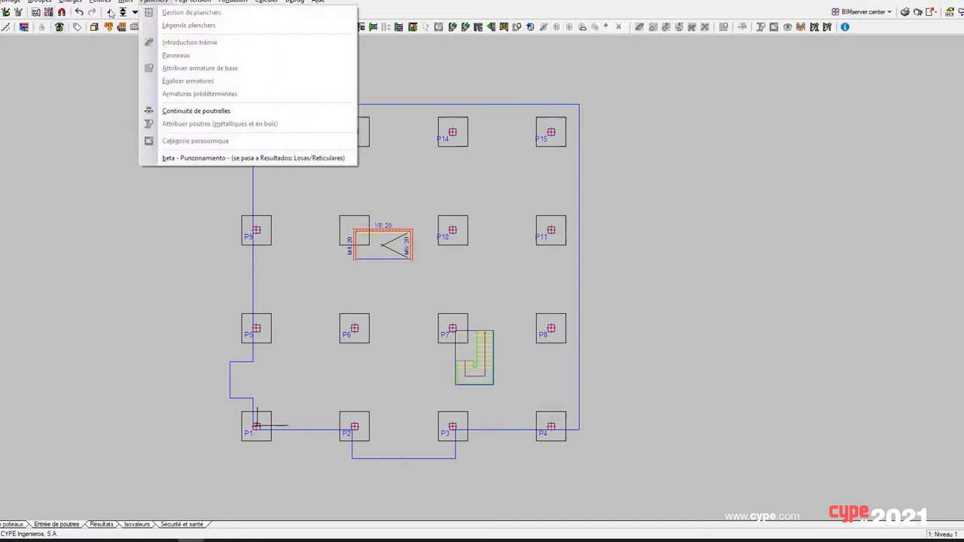
pyautogui.moveTo(100, 2)
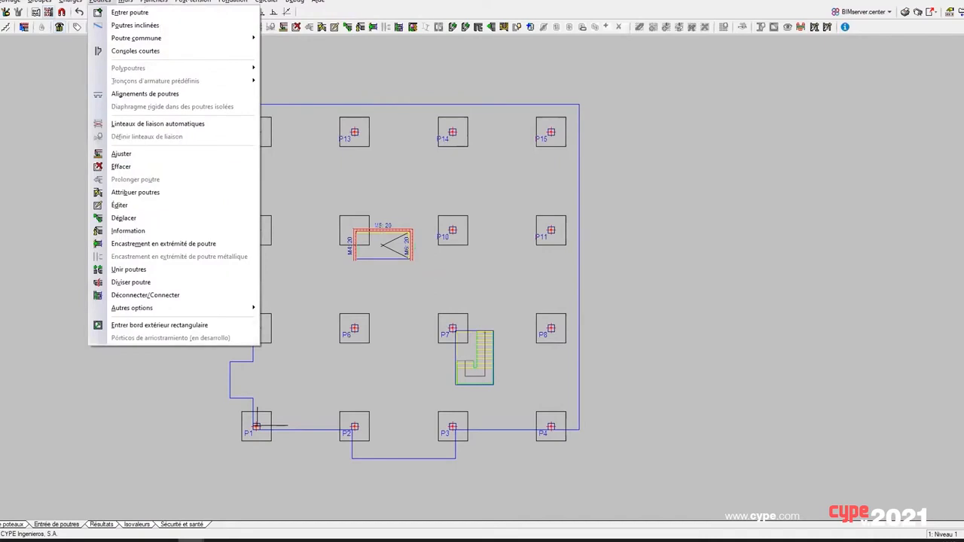
pyautogui.click(105, 14)
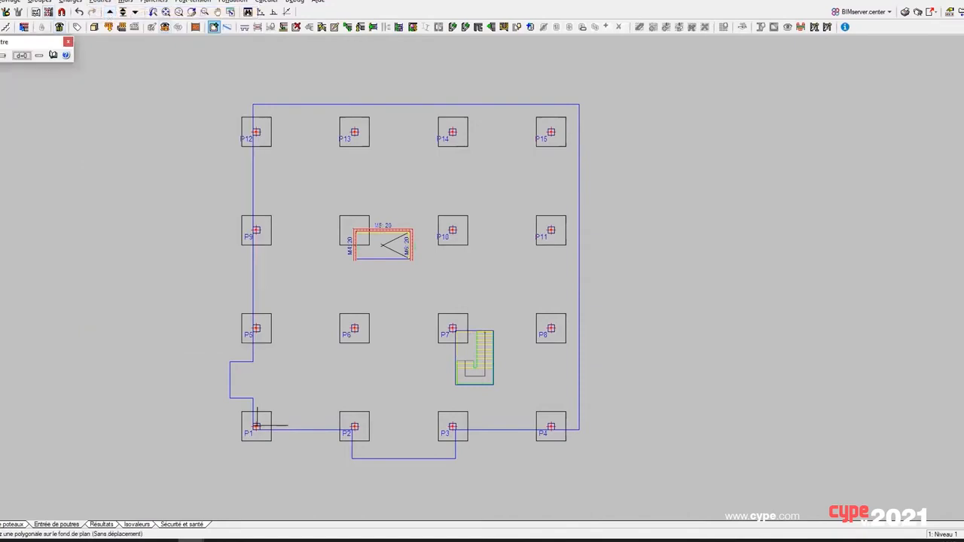
pyautogui.click(21, 55)
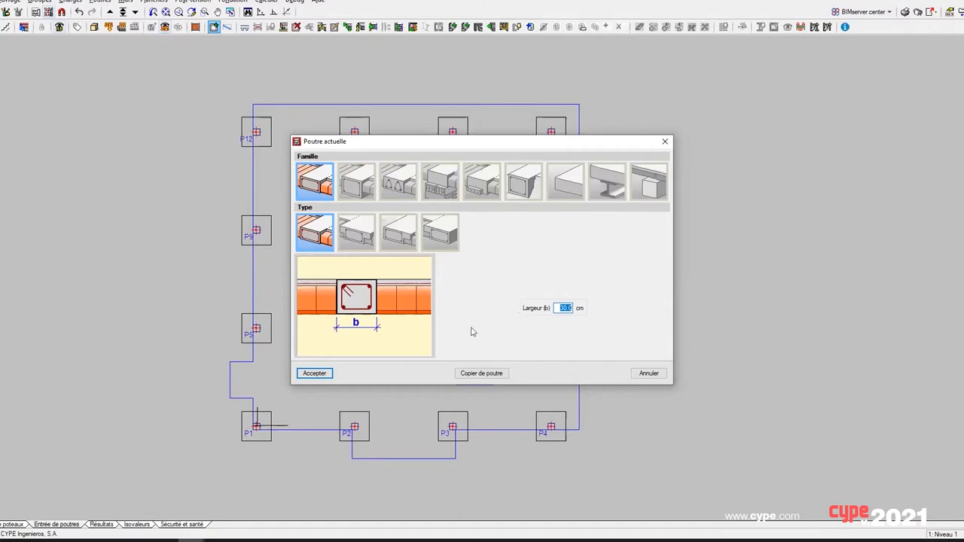
pyautogui.click(313, 373)
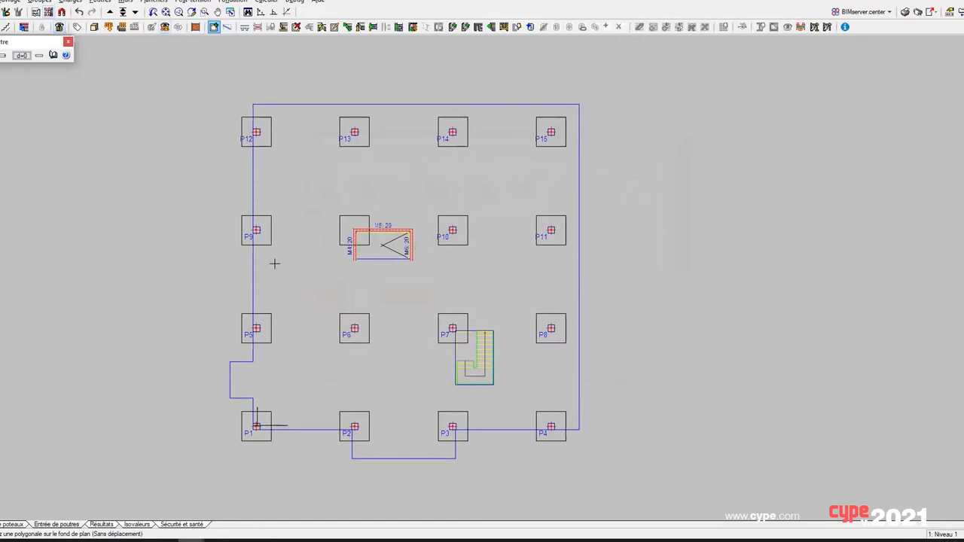
pyautogui.scroll(2, 273, 265)
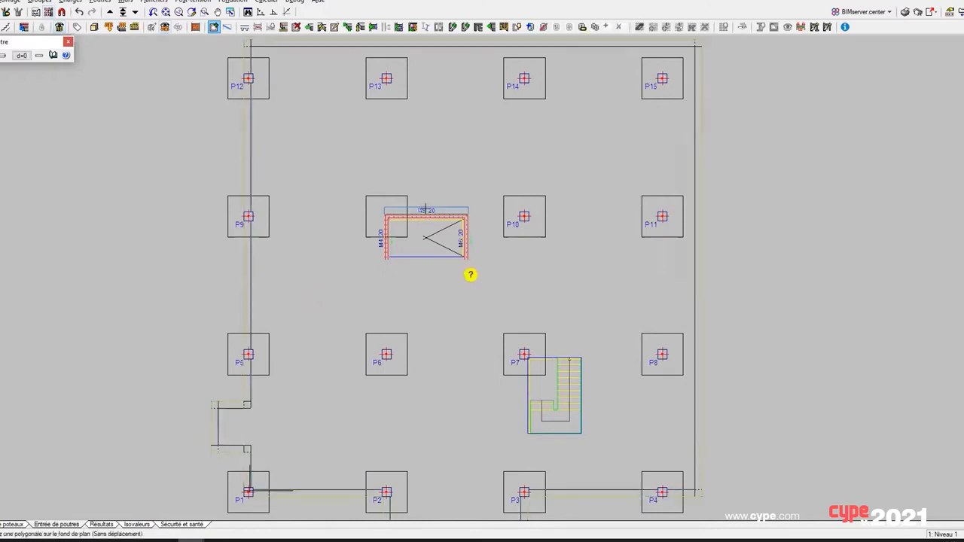
pyautogui.scroll(-3, 458, 258)
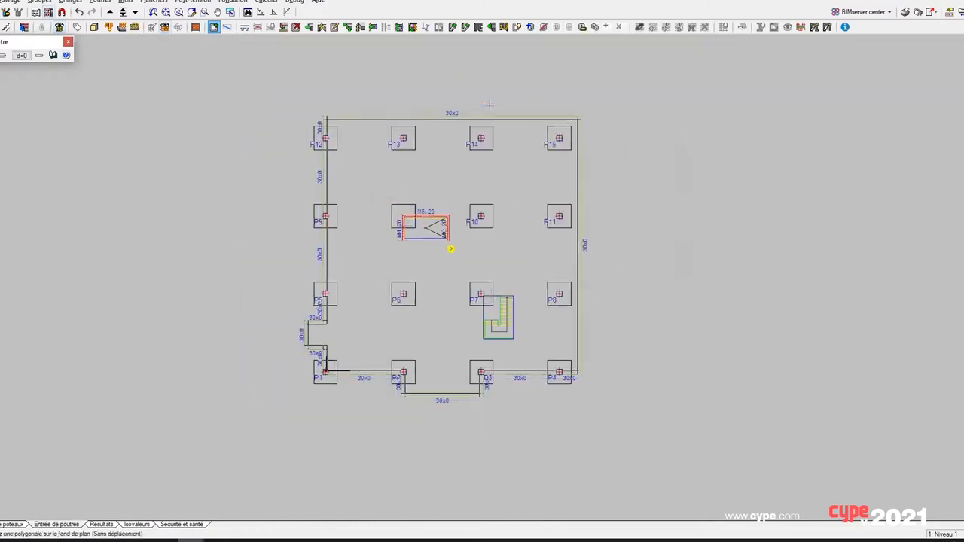
pyautogui.scroll(2, 376, 259)
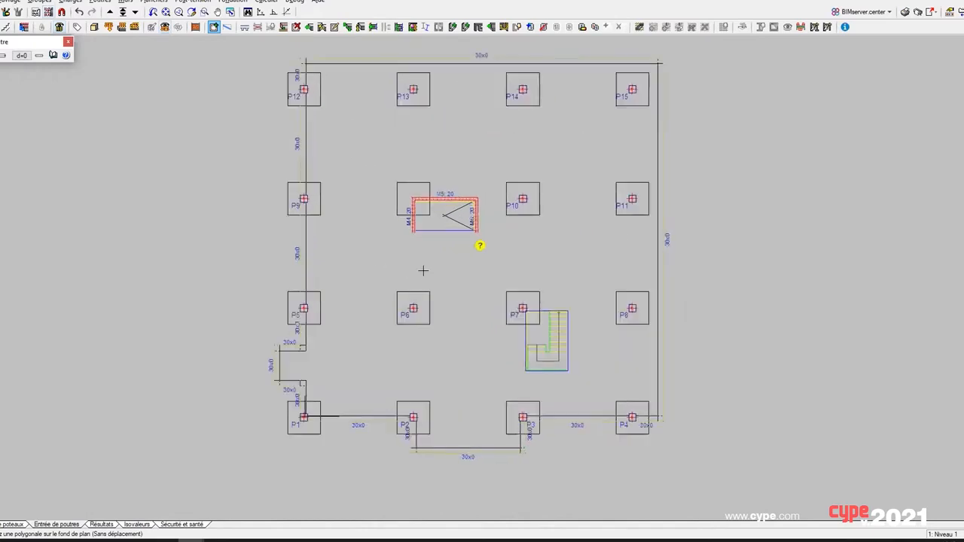
# Enter a 30 cm flat beam along the open side of the elevator shaft, using its background outline, and close the incidents report
pyautogui.scroll(2, 440, 268)
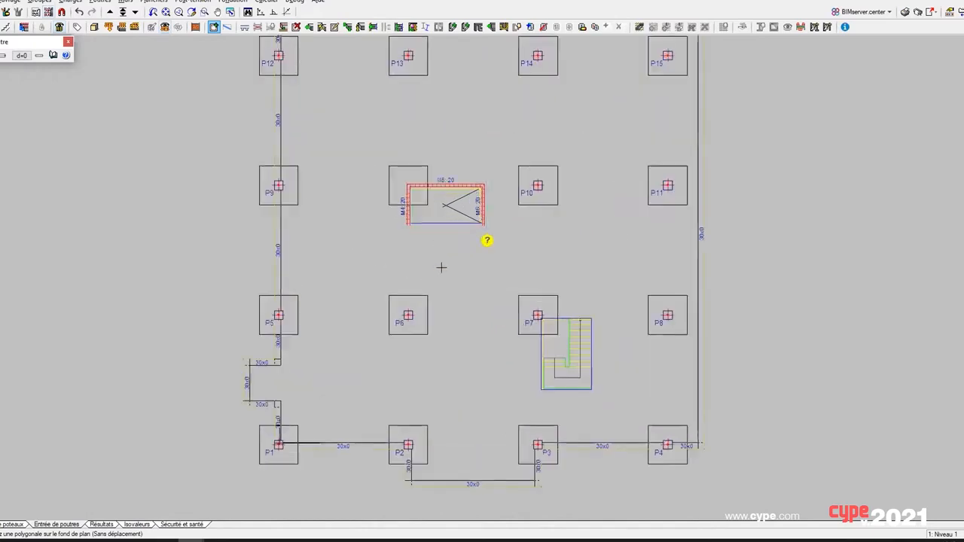
pyautogui.click(434, 217)
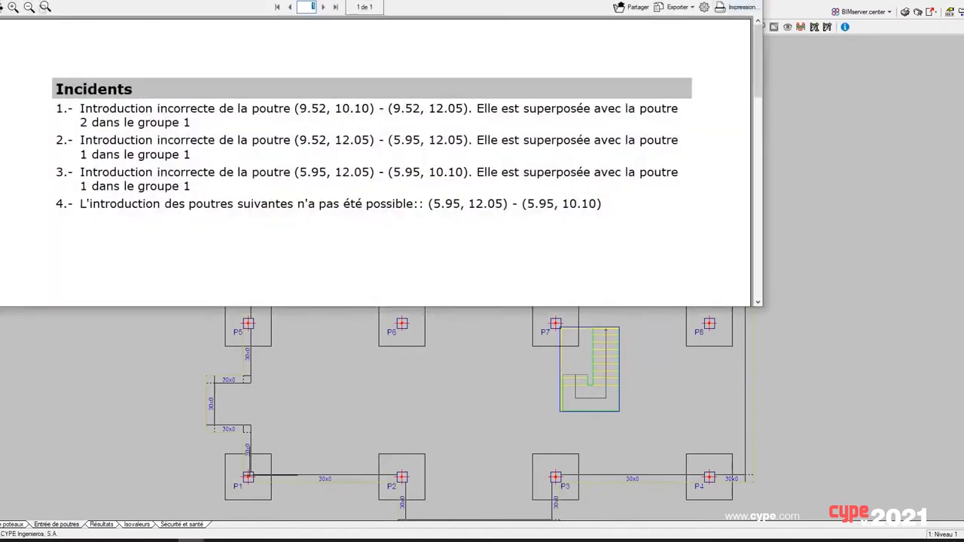
pyautogui.press('Escape')
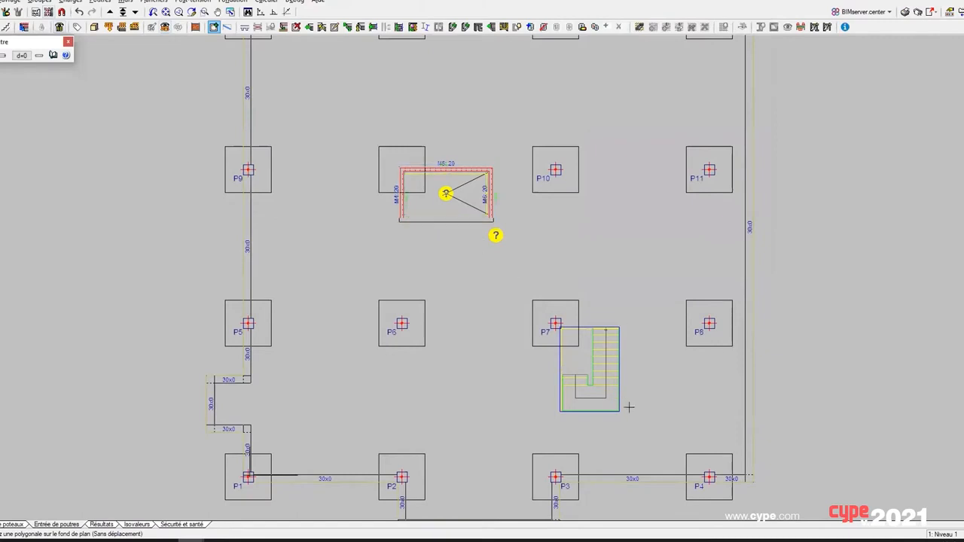
# Enter 30 cm flat beams around the staircase opening, offset to the outer side of its background outline
pyautogui.scroll(2, 629, 407)
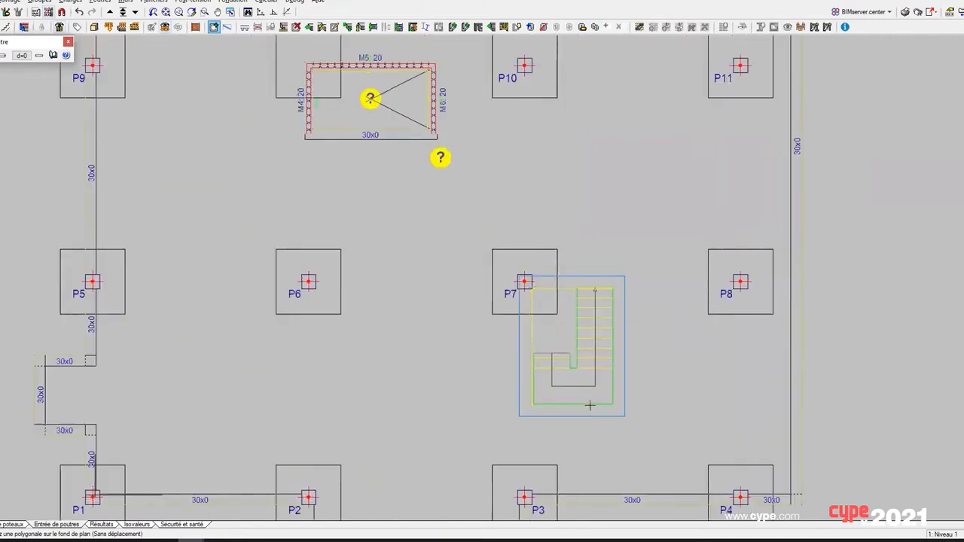
pyautogui.click(589, 405)
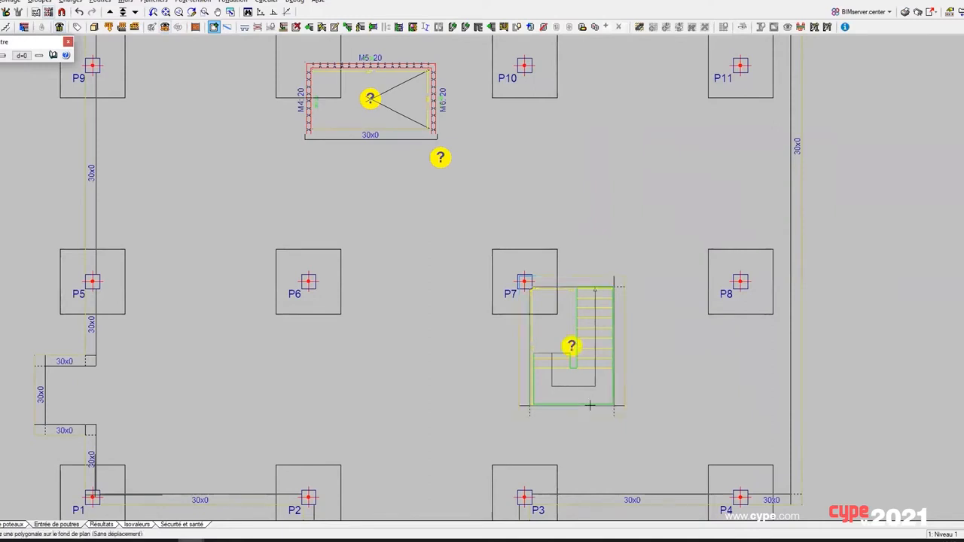
pyautogui.scroll(-1, 635, 349)
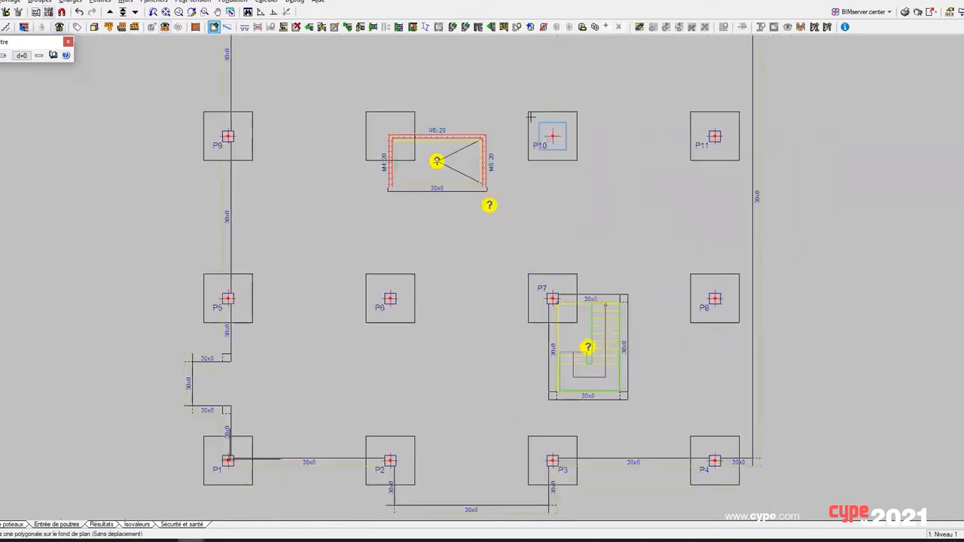
pyautogui.scroll(-1, 482, 207)
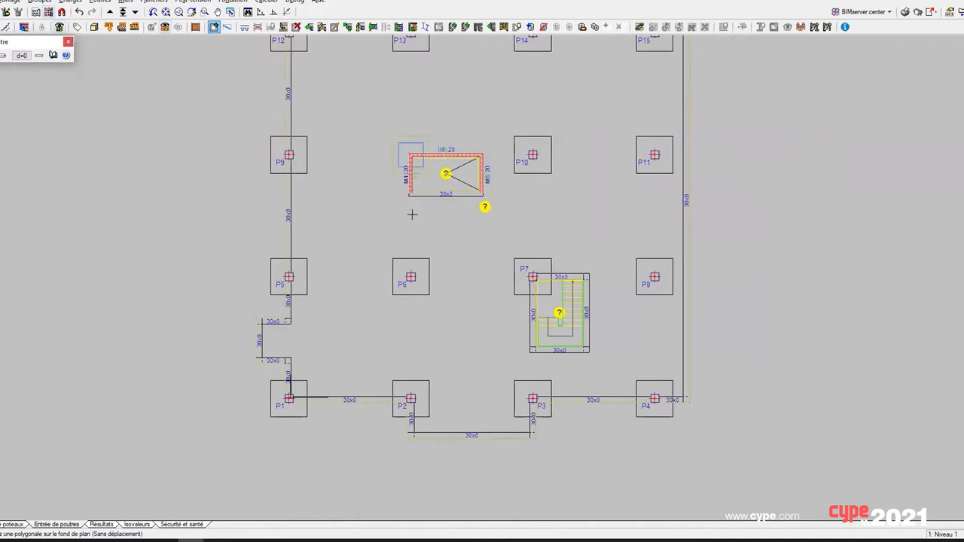
pyautogui.scroll(-1, 429, 222)
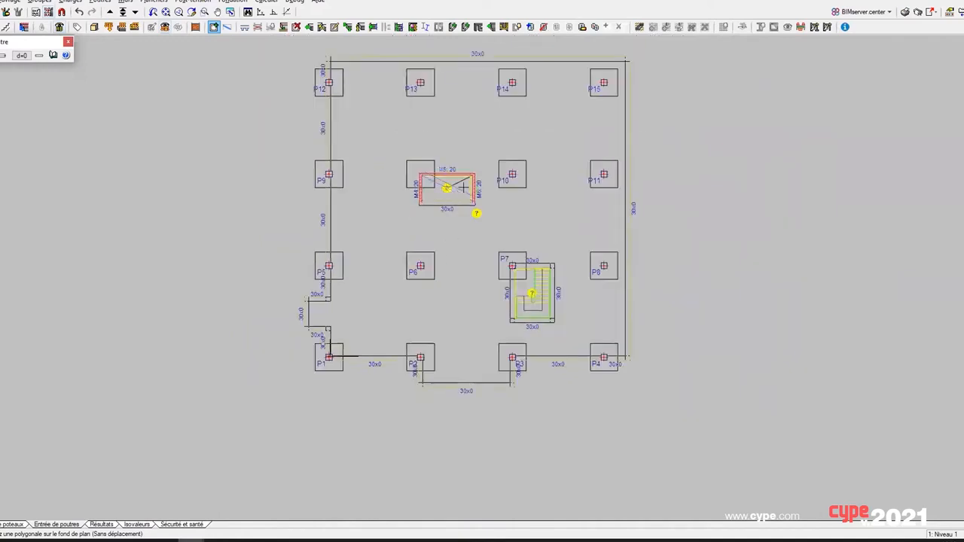
pyautogui.scroll(2, 466, 195)
pyautogui.scroll(-1, 550, 316)
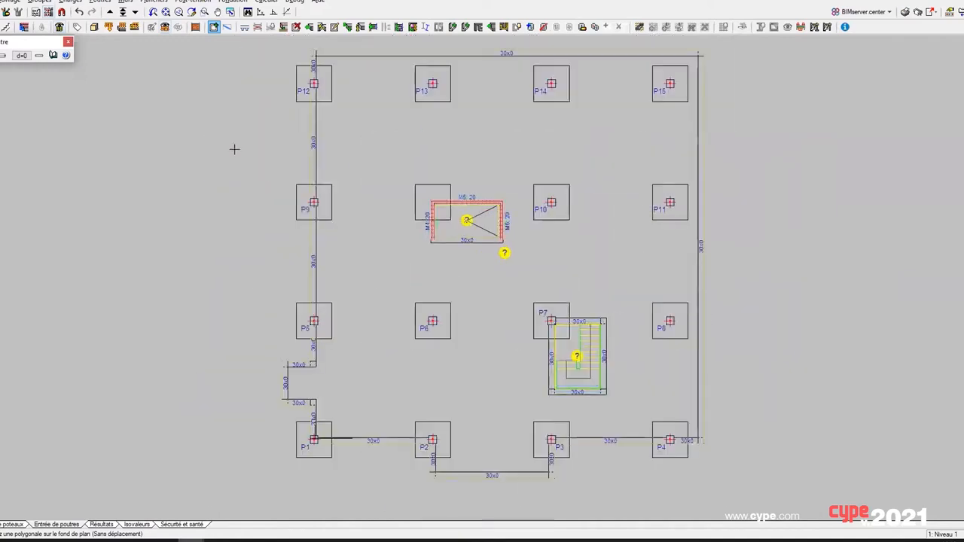
# Set up a new waffle slab floor with recoverable formwork, using the ALSINA 25+5 NERVIO 14 SEP-NER 82 type
pyautogui.click(150, 1)
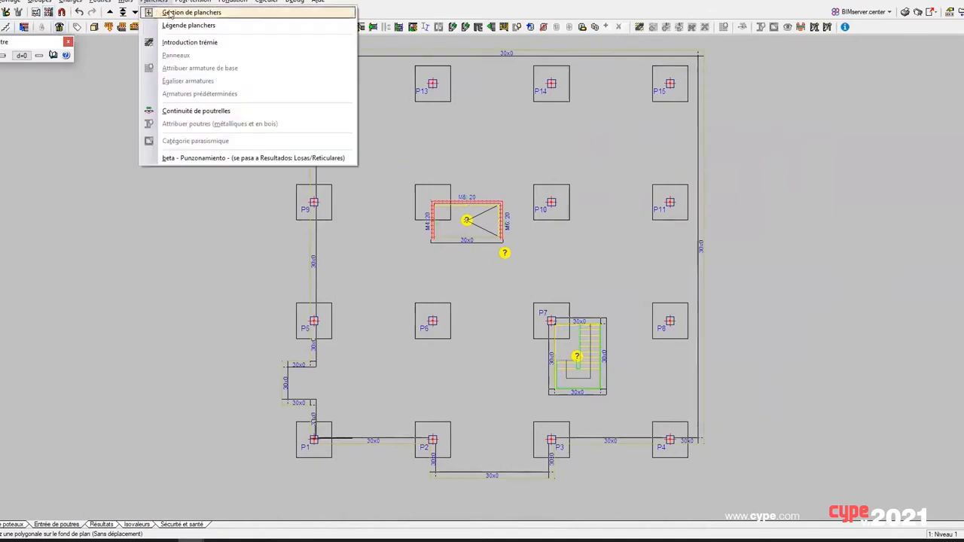
pyautogui.click(158, 13)
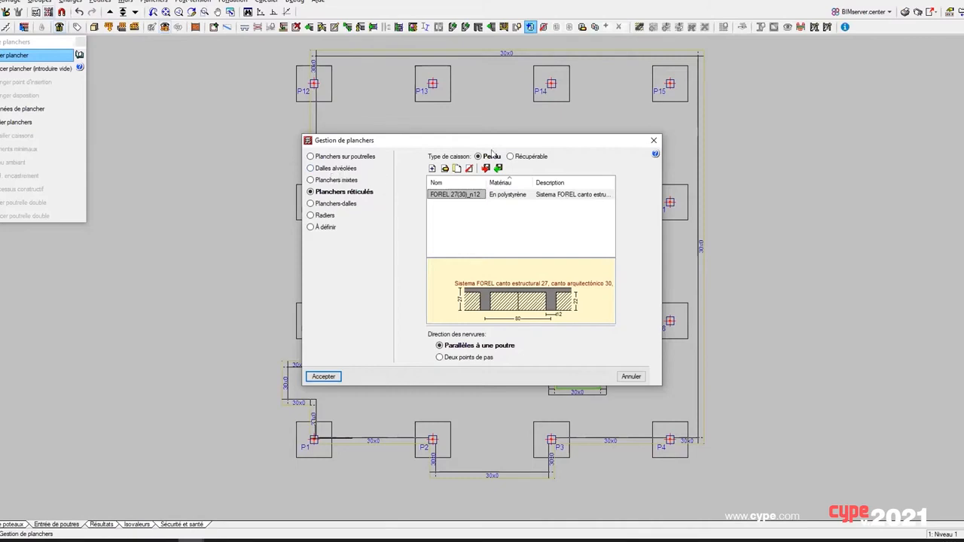
pyautogui.click(486, 156)
pyautogui.moveTo(477, 143); pyautogui.dragTo(694, 148)
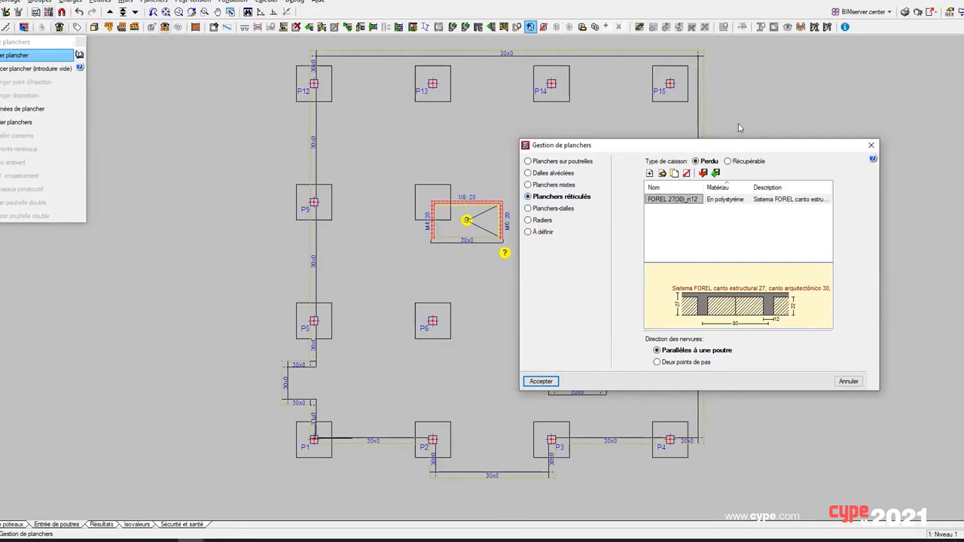
pyautogui.click(728, 162)
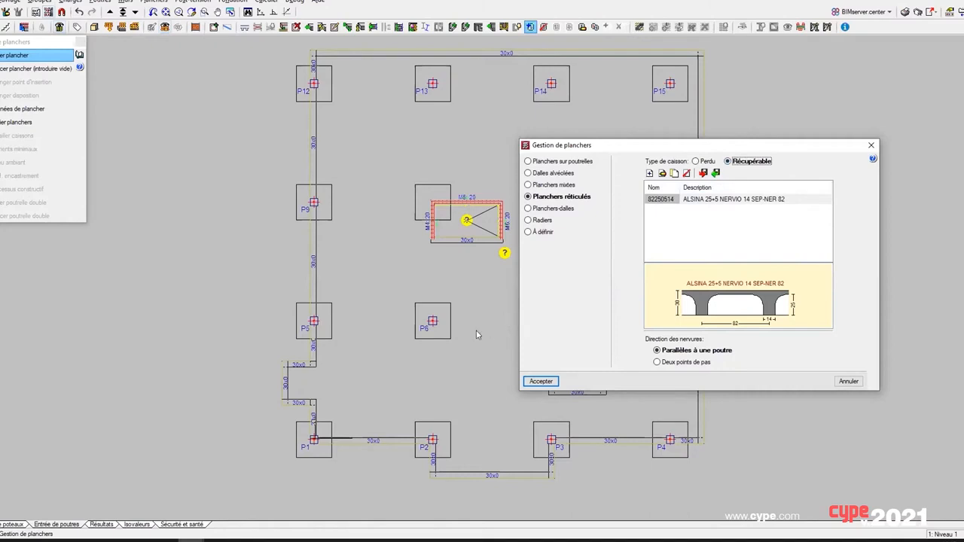
# Examine the geometry, half-caisson option and concrete volume of the ALSINA 25+5 slab type, leaving its definition without saving
pyautogui.click(662, 174)
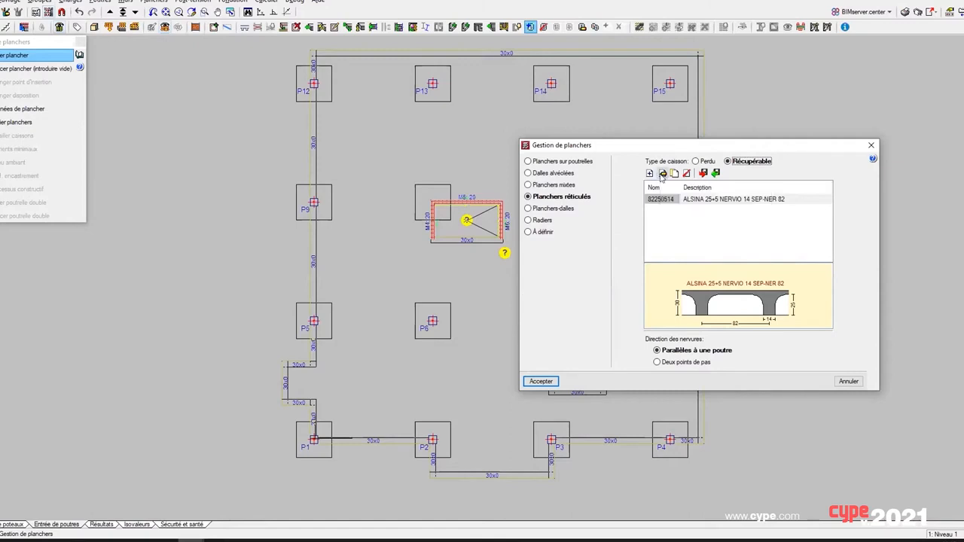
pyautogui.moveTo(742, 153); pyautogui.dragTo(362, 151)
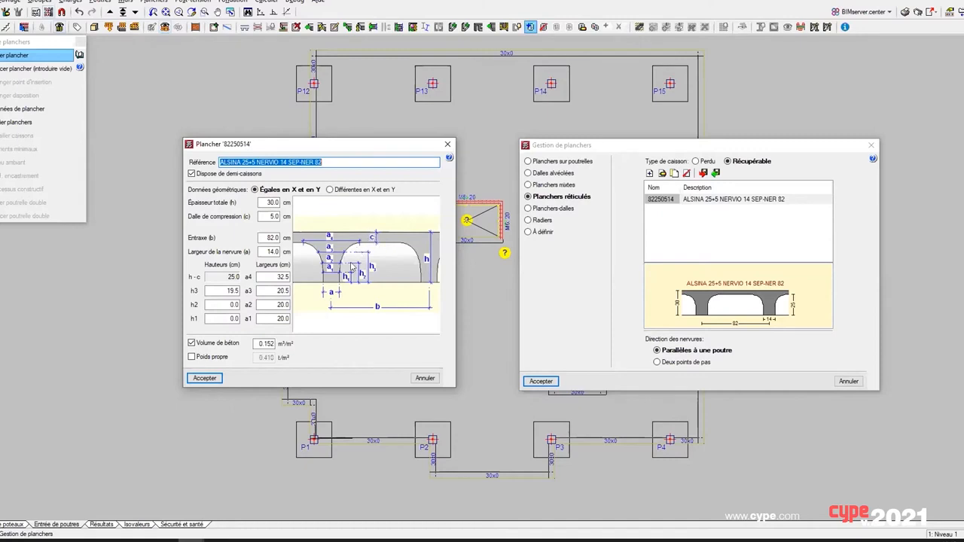
pyautogui.click(209, 382)
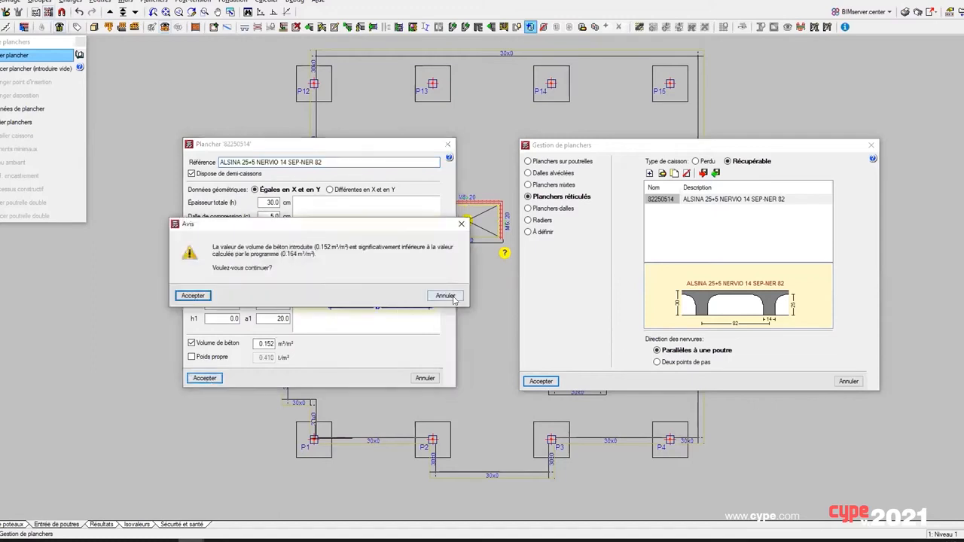
pyautogui.click(446, 296)
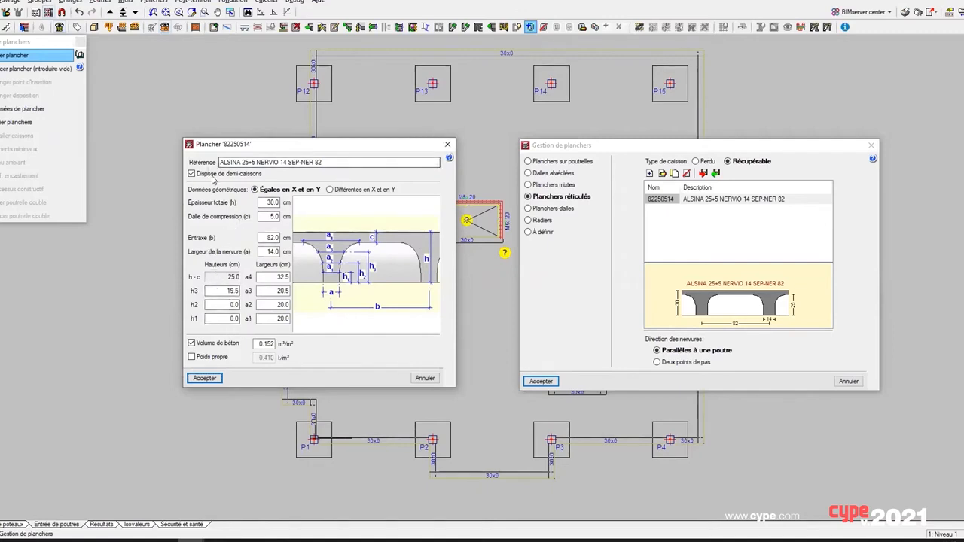
pyautogui.moveTo(210, 176)
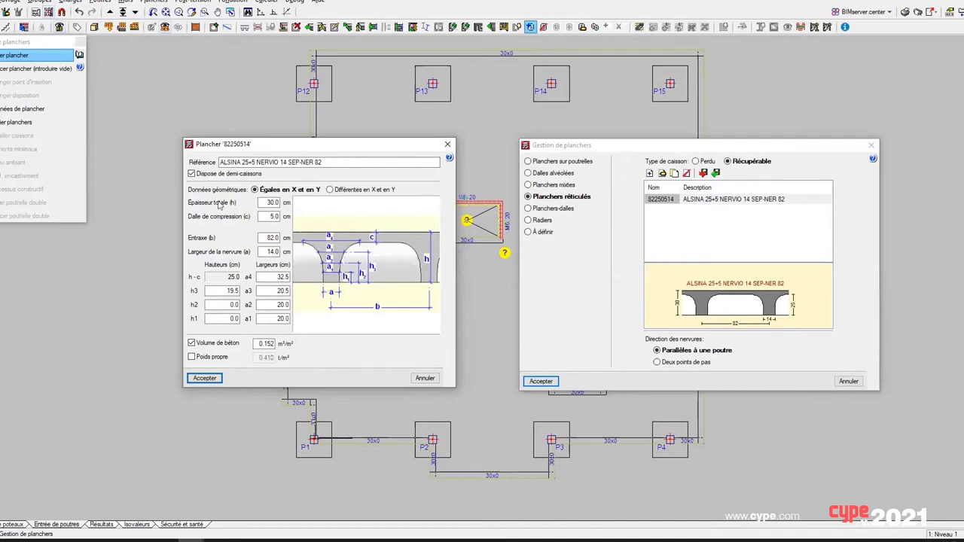
pyautogui.click(204, 378)
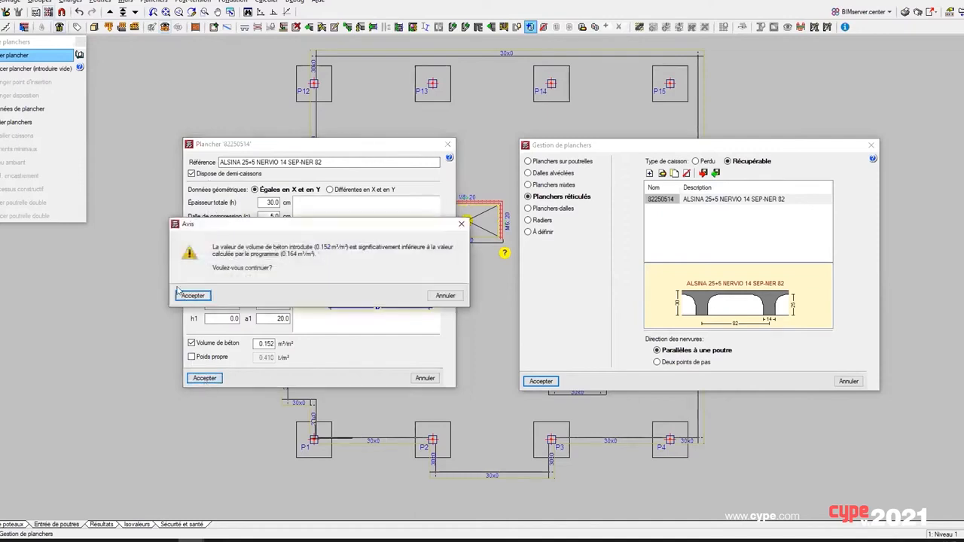
pyautogui.click(444, 295)
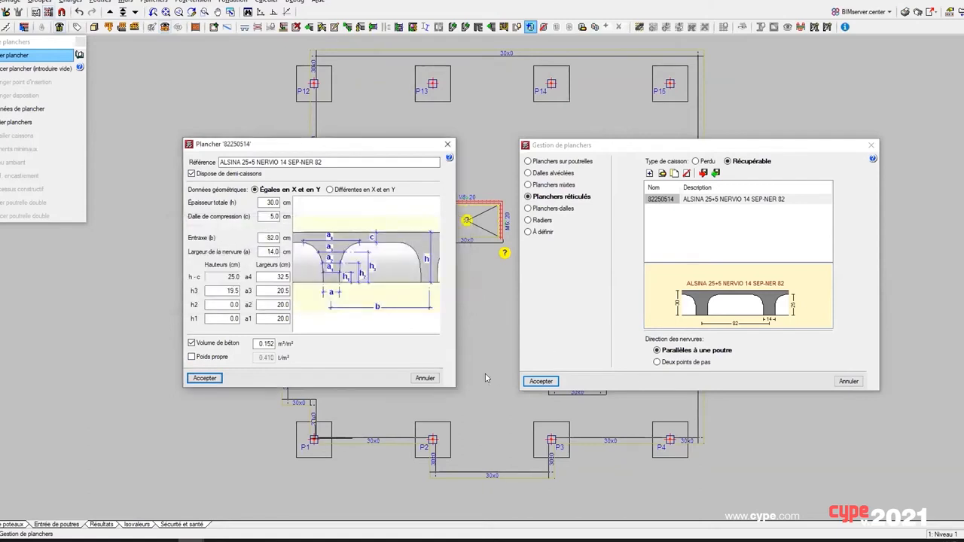
pyautogui.click(426, 378)
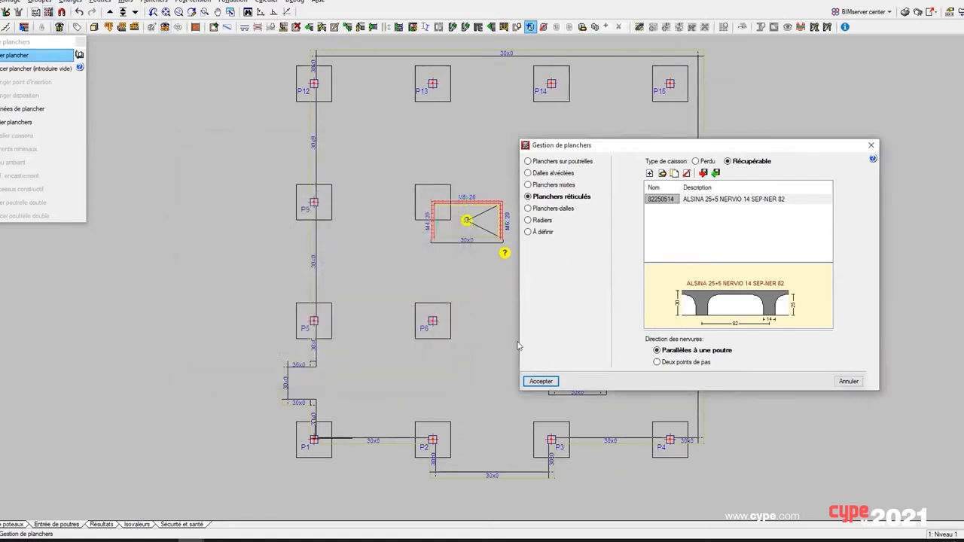
# Place the waffle slab inside the perimeter beams, with its ribs parallel to the beam between columns P1 and P2
pyautogui.click(539, 382)
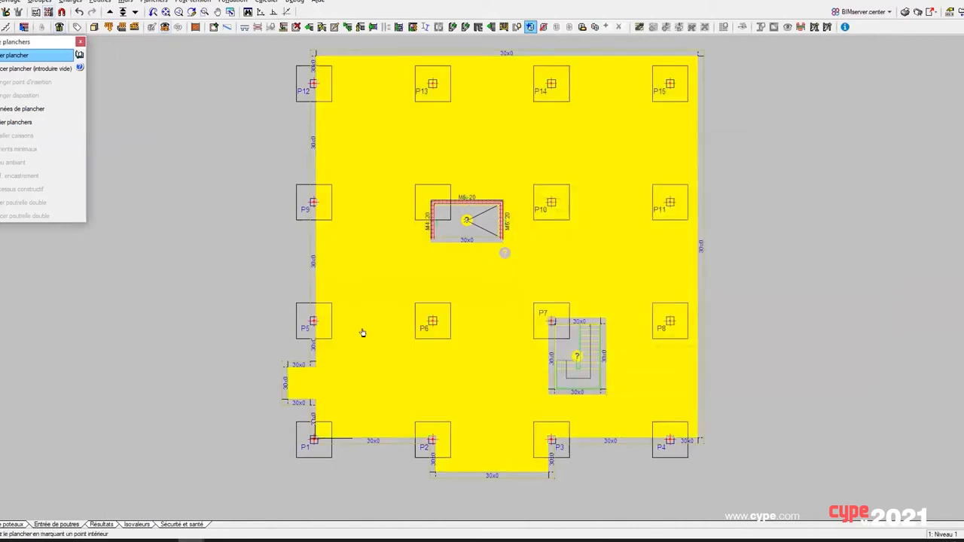
pyautogui.click(360, 292)
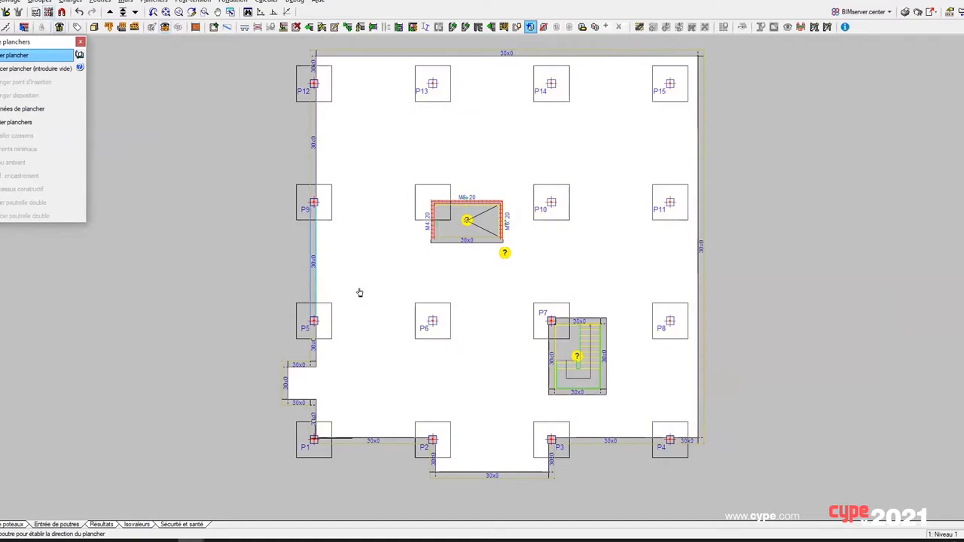
pyautogui.click(362, 447)
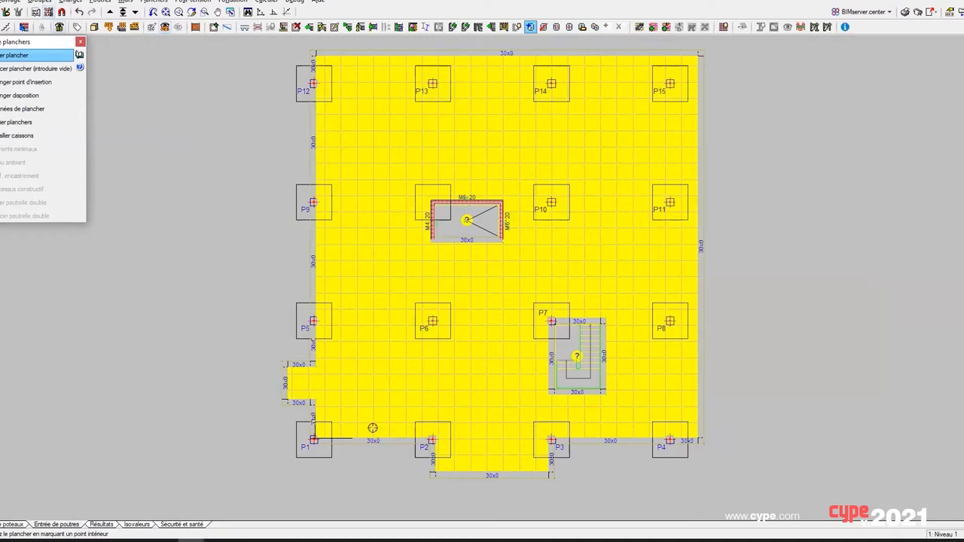
pyautogui.scroll(1, 375, 427)
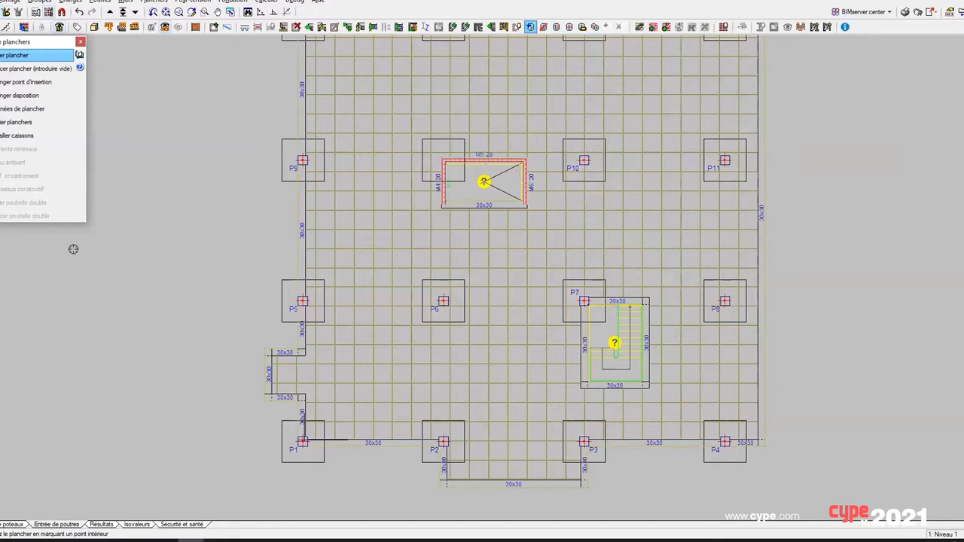
# Move the insertion point of the waffle slab's caisson grid to the centre of column P6
pyautogui.scroll(-2, 80, 270)
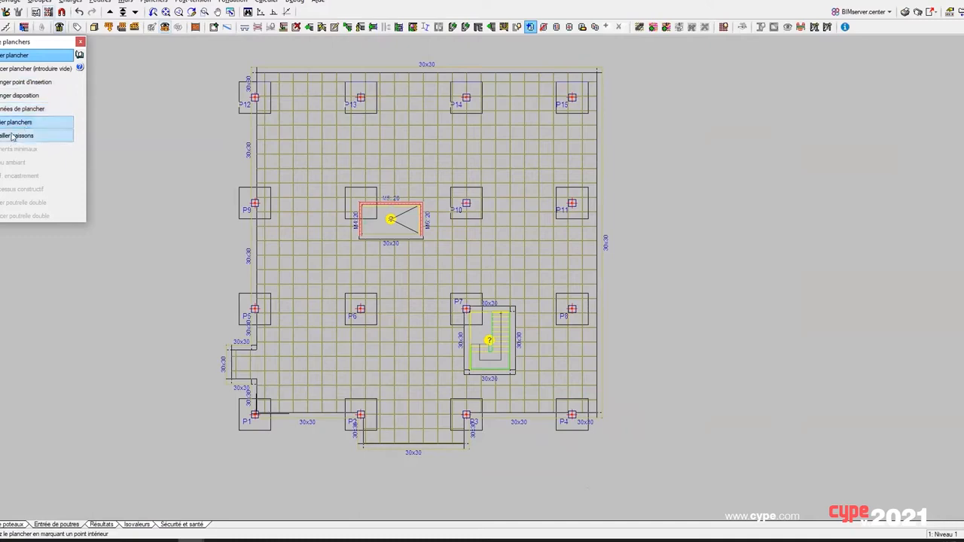
pyautogui.click(30, 82)
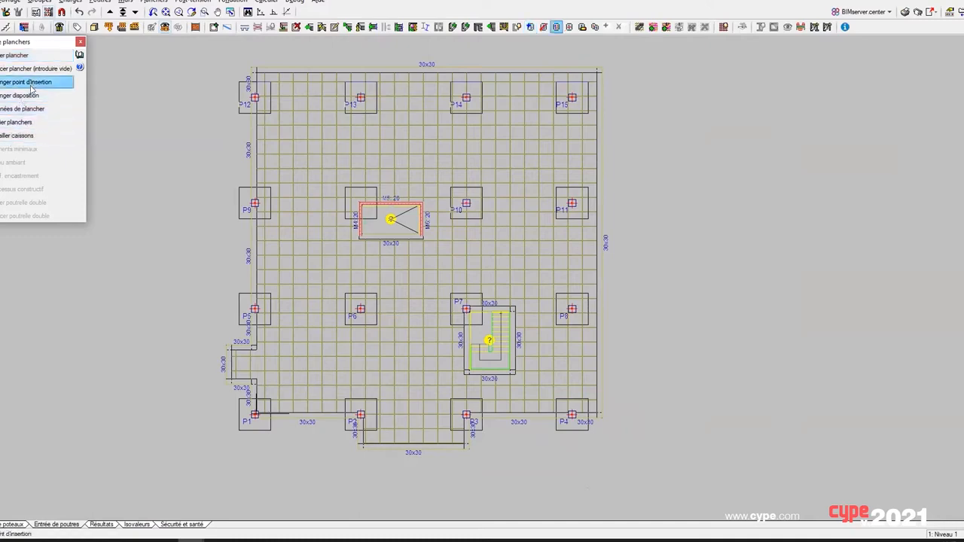
pyautogui.scroll(2, 295, 389)
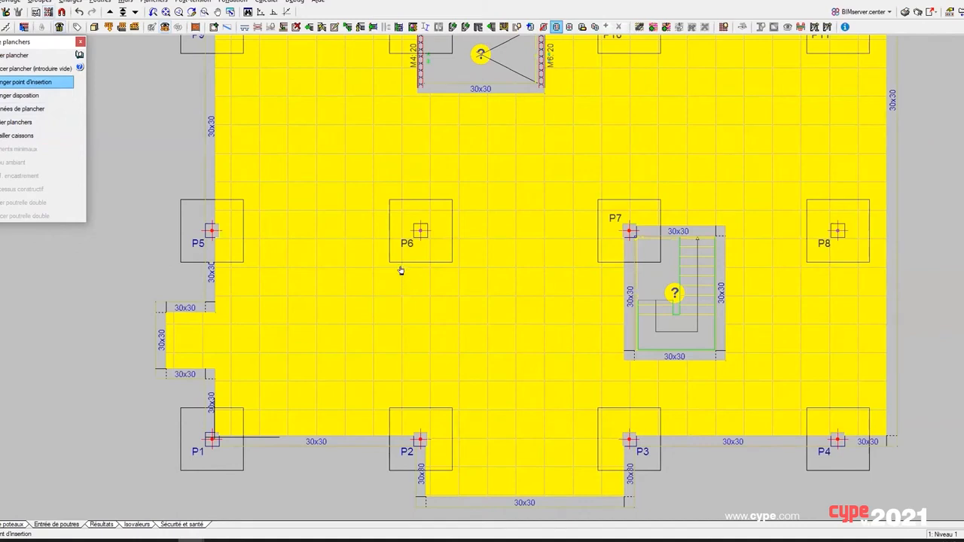
pyautogui.click(419, 232)
pyautogui.click(420, 232)
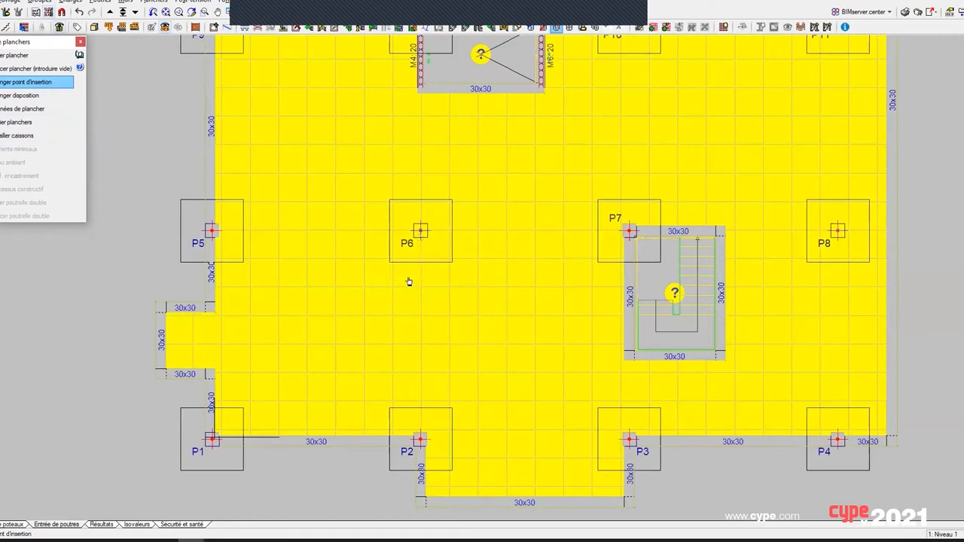
pyautogui.scroll(-2, 408, 282)
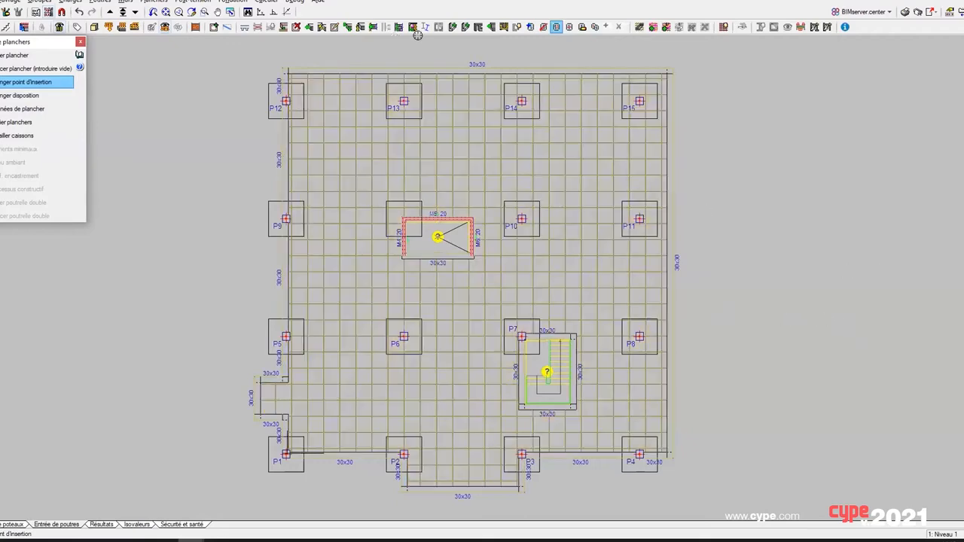
# Remove the undefined slab areas from the wall-enclosed opening and the staircase opening, leaving both as voids
pyautogui.click(543, 27)
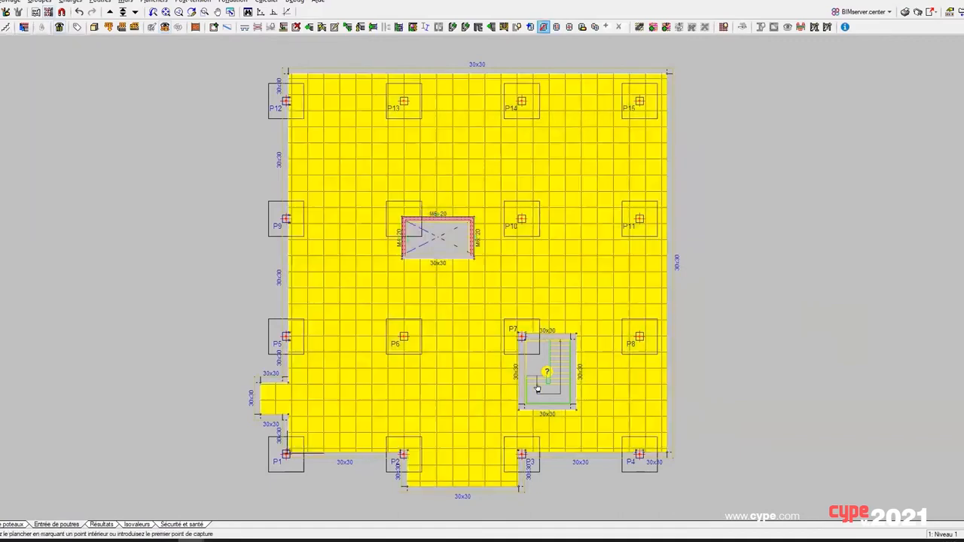
pyautogui.scroll(1, 602, 384)
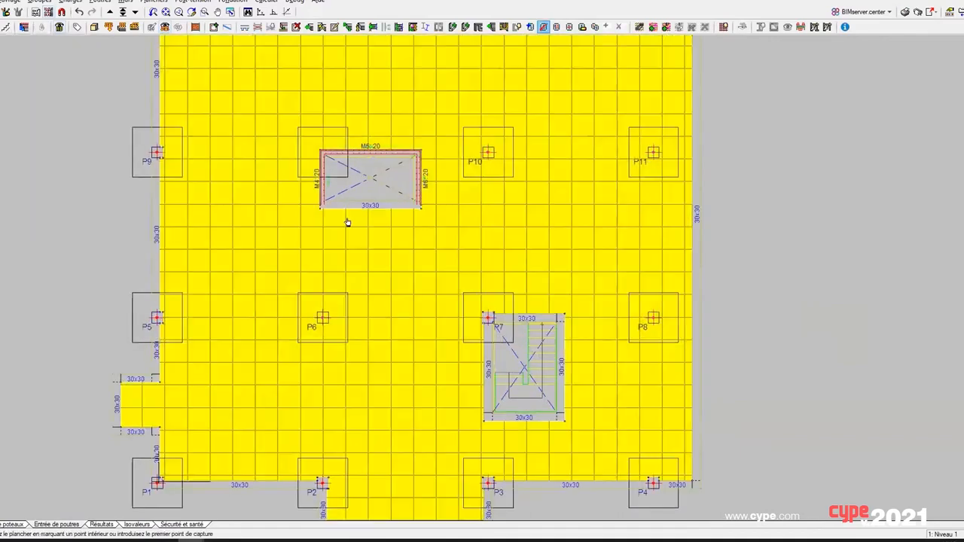
pyautogui.scroll(-1, 512, 249)
pyautogui.moveTo(496, 251); pyautogui.dragTo(494, 273, button='middle')
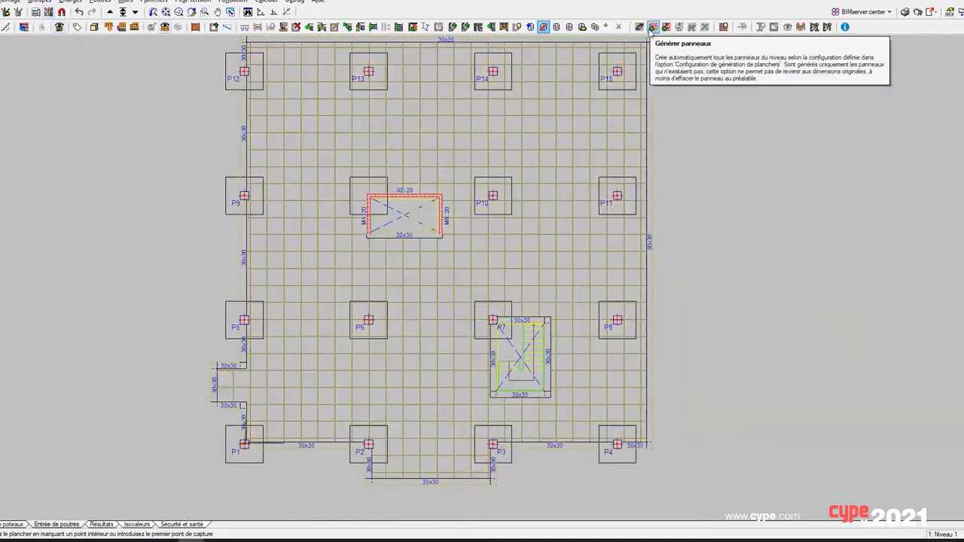
# Automatically generate the solid panels around the columns on the whole level
pyautogui.click(651, 31)
pyautogui.click(652, 28)
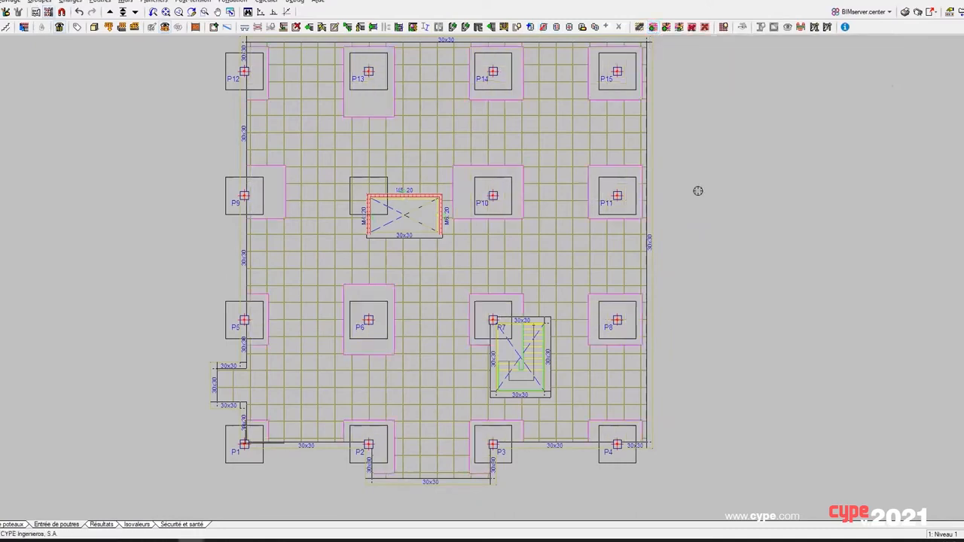
pyautogui.scroll(-3, 698, 191)
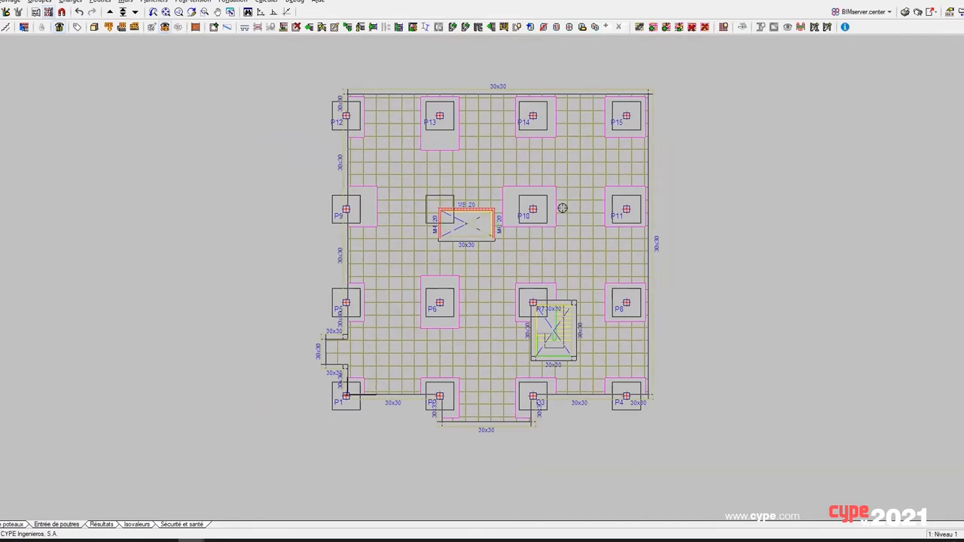
# Examine how the generated solid panels fit the caisson grid around the columns and the walled opening
pyautogui.scroll(1, 515, 185)
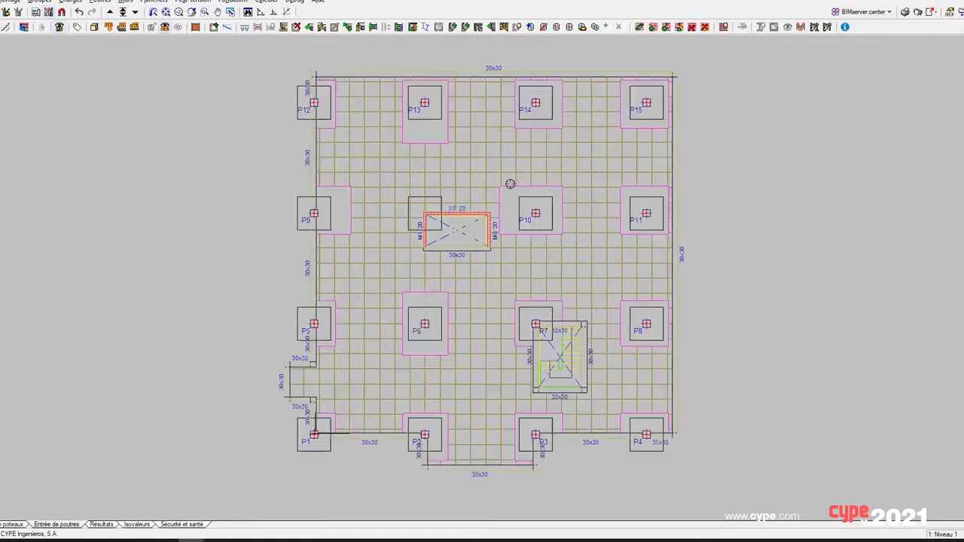
pyautogui.scroll(1, 477, 172)
pyautogui.scroll(1, 378, 318)
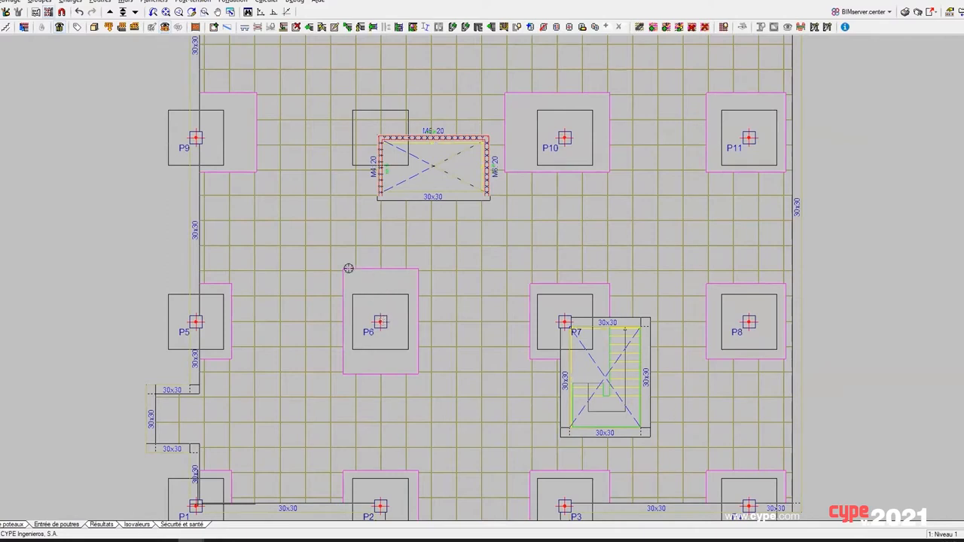
pyautogui.scroll(-1, 416, 274)
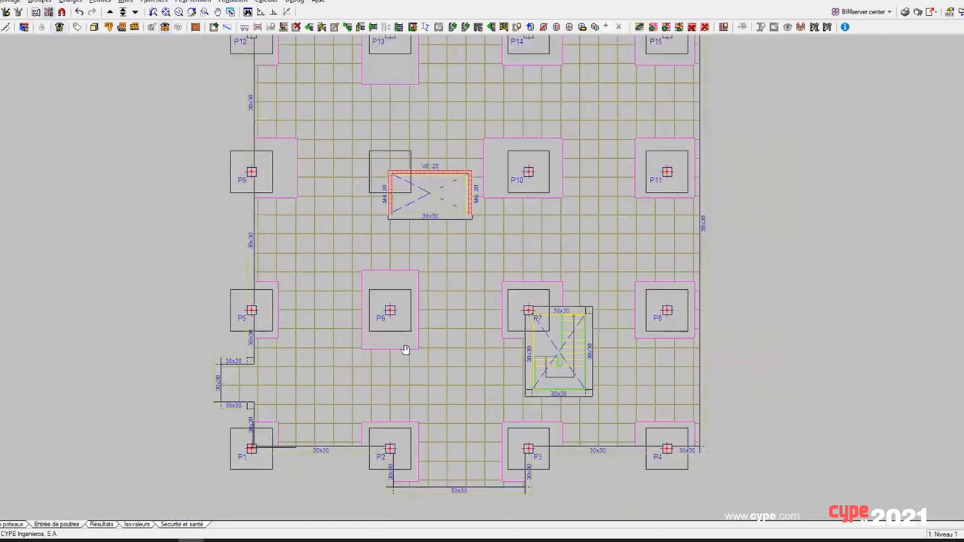
pyautogui.moveTo(405, 349); pyautogui.dragTo(366, 420, button='middle')
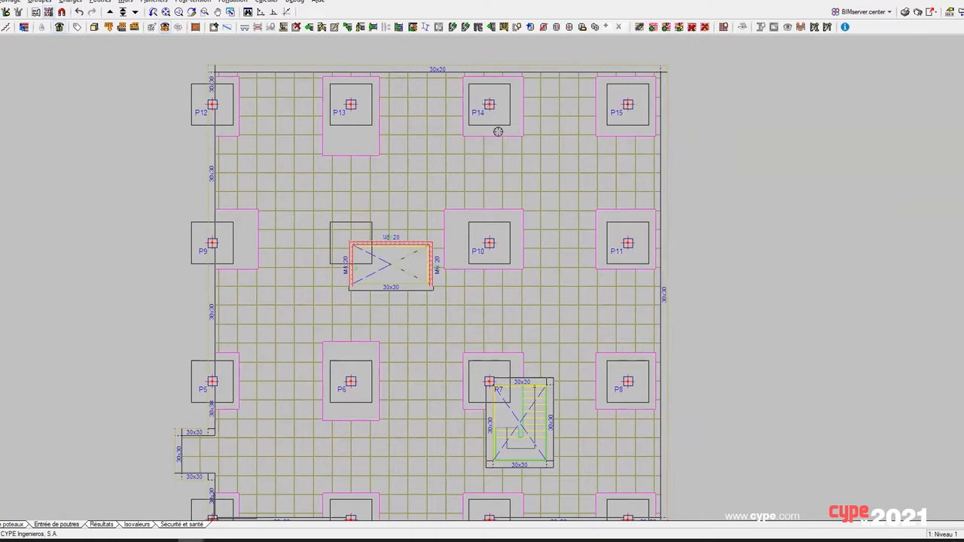
pyautogui.scroll(2, 515, 117)
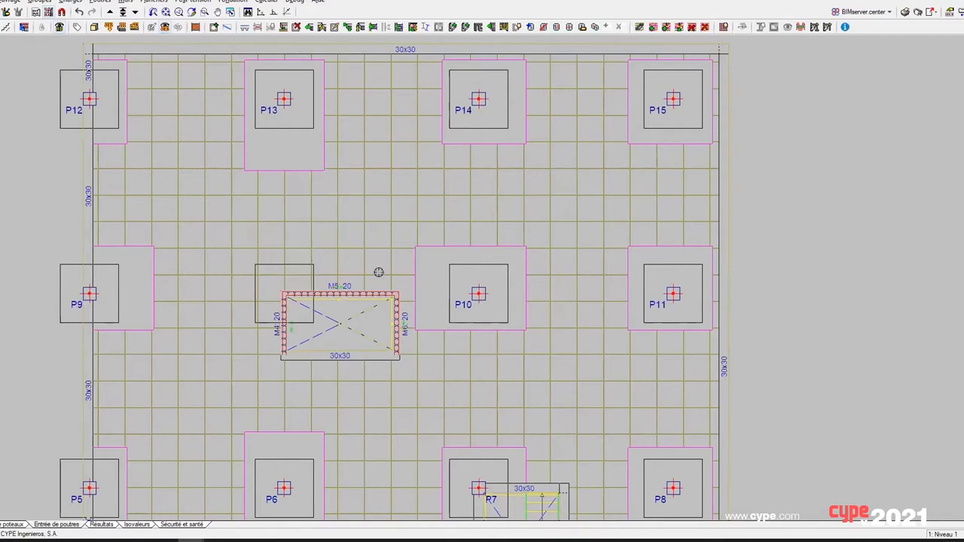
pyautogui.moveTo(403, 267); pyautogui.dragTo(444, 175, button='middle')
pyautogui.moveTo(470, 254); pyautogui.dragTo(446, 348, button='middle')
# Reduce the oversized solid panels at columns P13, P10 and P9 by moving their corners to nearer grid lines
pyautogui.click(678, 26)
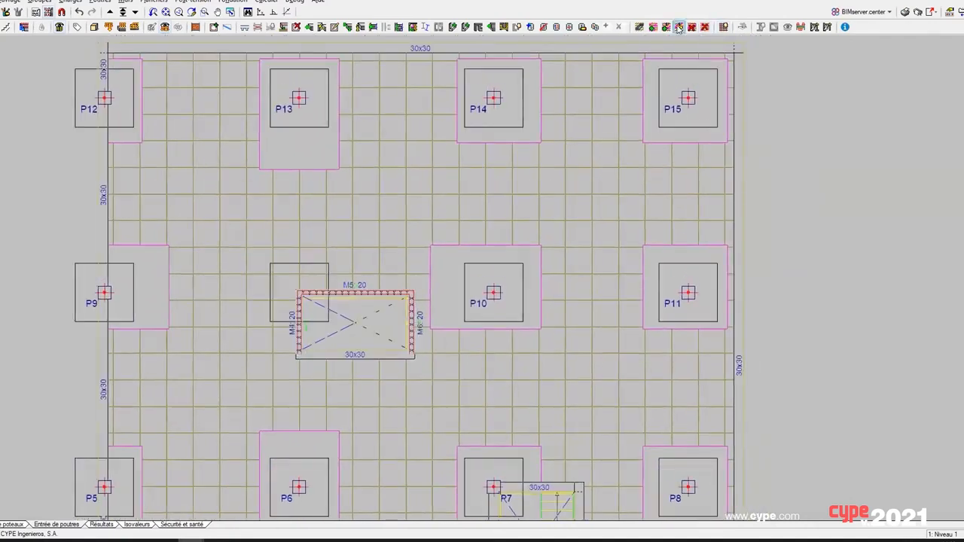
pyautogui.click(338, 169)
pyautogui.click(338, 141)
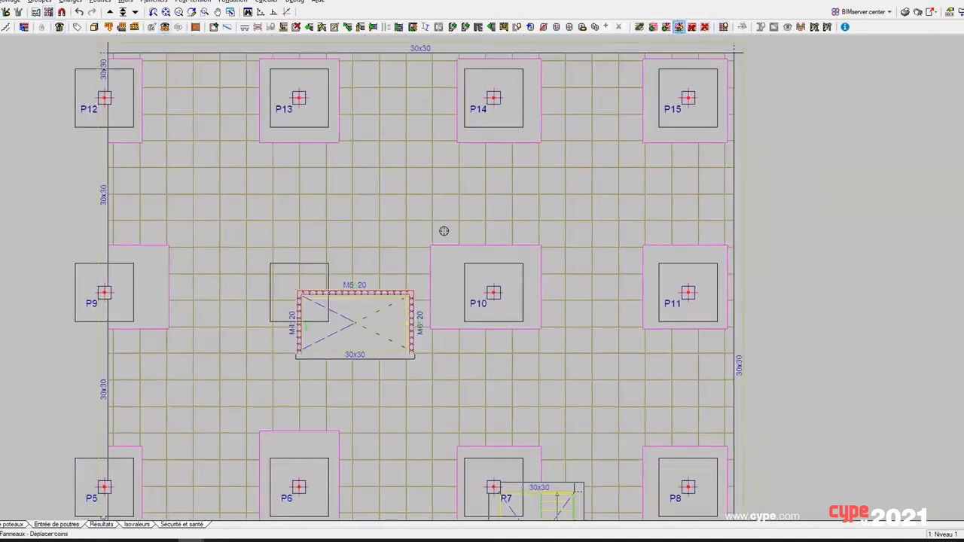
pyautogui.click(432, 246)
pyautogui.click(452, 240)
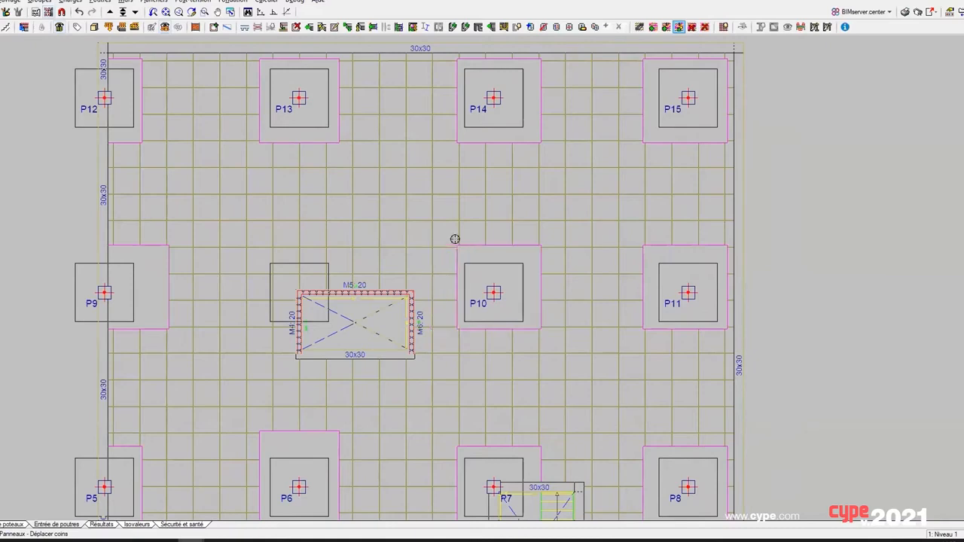
pyautogui.scroll(-1, 194, 198)
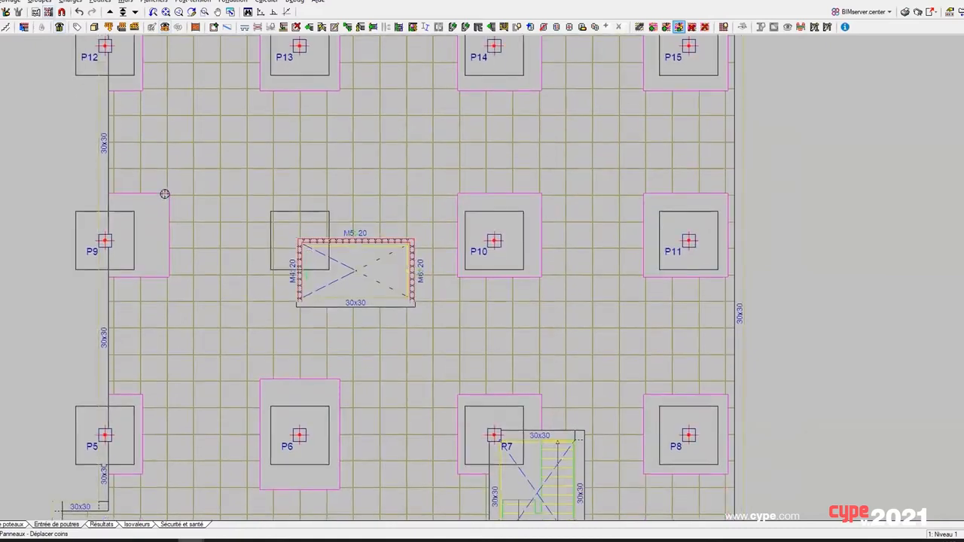
pyautogui.click(166, 195)
pyautogui.click(142, 194)
pyautogui.scroll(-1, 331, 333)
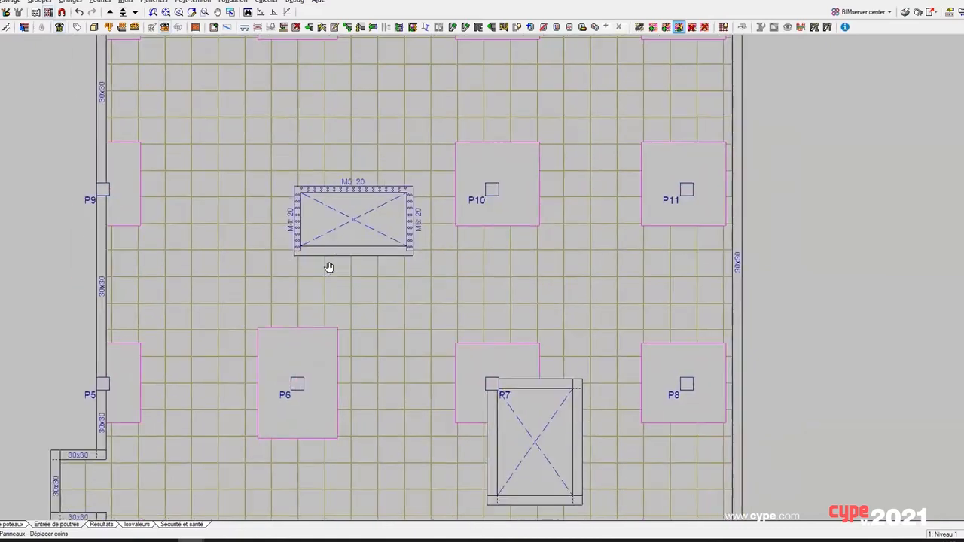
# Reshape the solid panel around column P6 by moving its corners, reducing its height and shifting it towards column P7
pyautogui.click(335, 317)
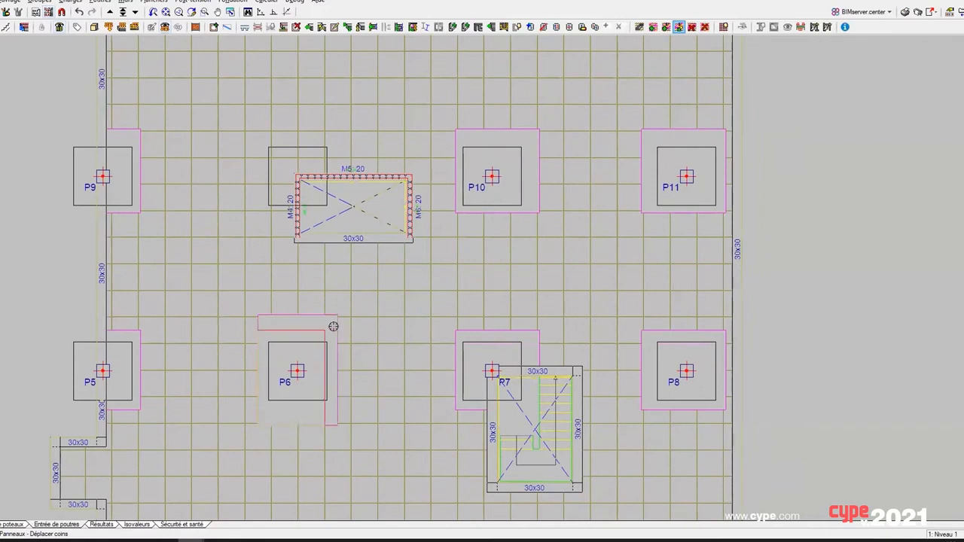
pyautogui.click(351, 341)
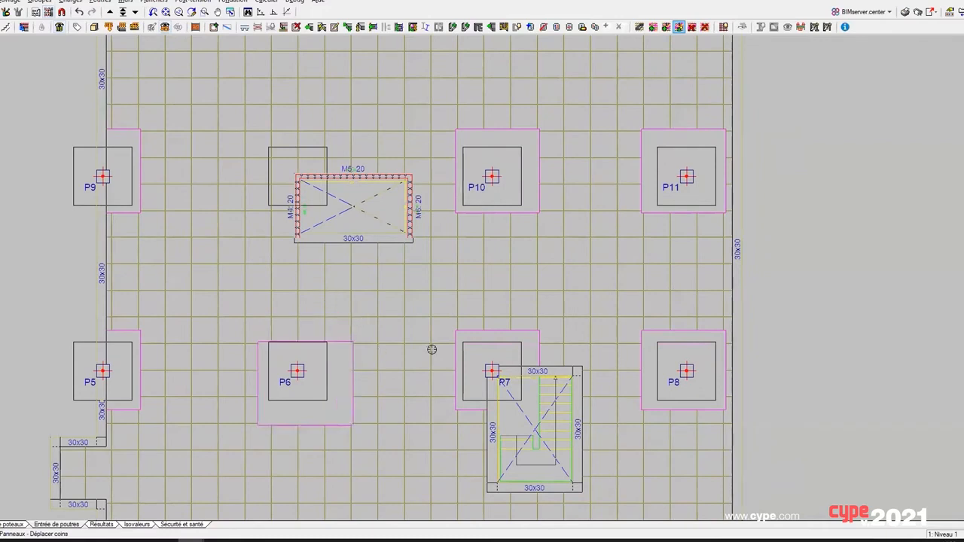
pyautogui.scroll(-1, 486, 238)
pyautogui.scroll(1, 357, 420)
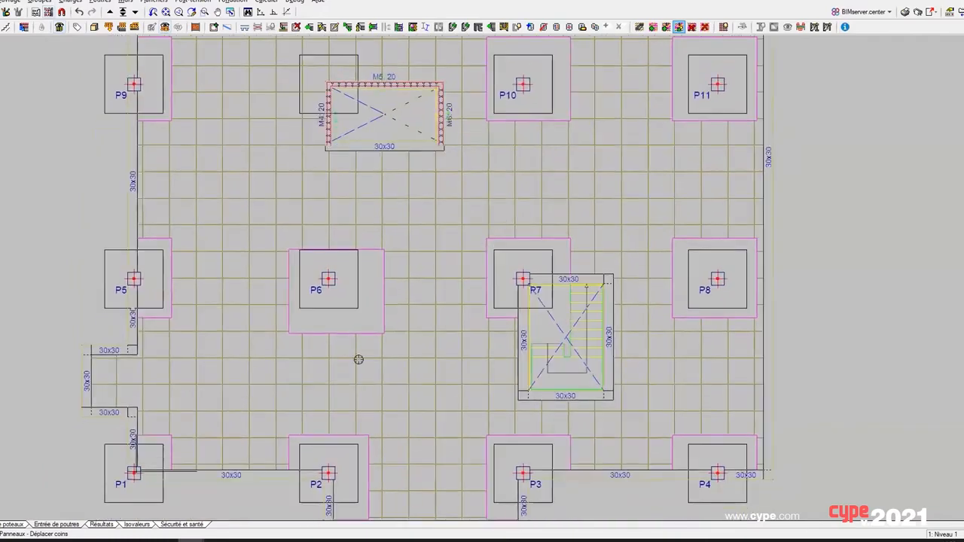
pyautogui.click(379, 329)
pyautogui.click(378, 316)
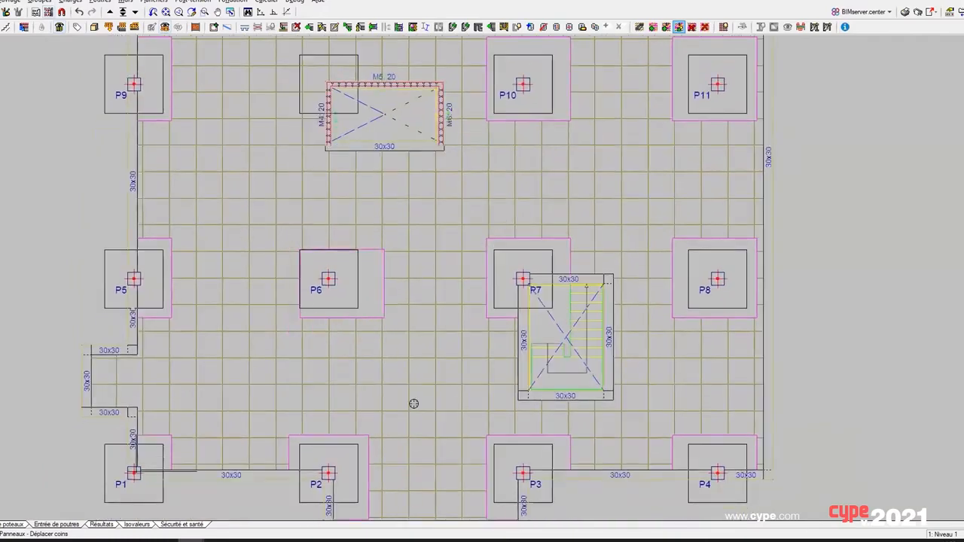
# Review the adjusted solid panels and the surrounding caissons across the level, including those around the walled opening
pyautogui.scroll(-1, 411, 269)
pyautogui.scroll(1, 480, 292)
pyautogui.scroll(-1, 452, 302)
pyautogui.scroll(1, 403, 344)
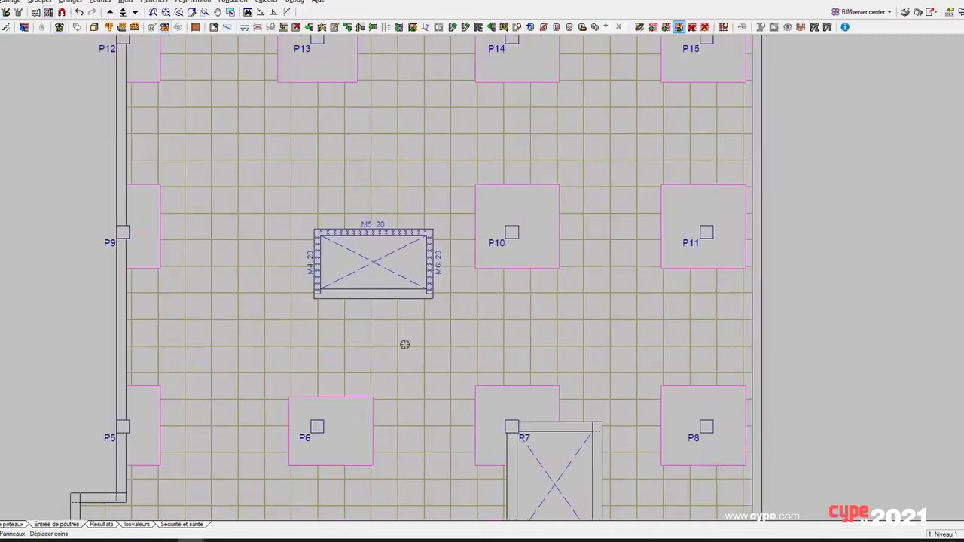
pyautogui.click(377, 249)
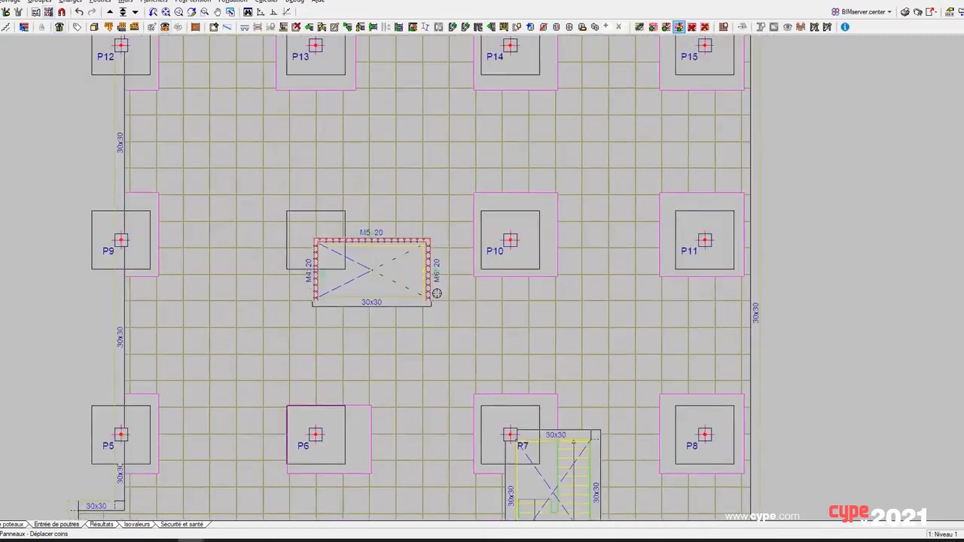
pyautogui.scroll(-1, 436, 295)
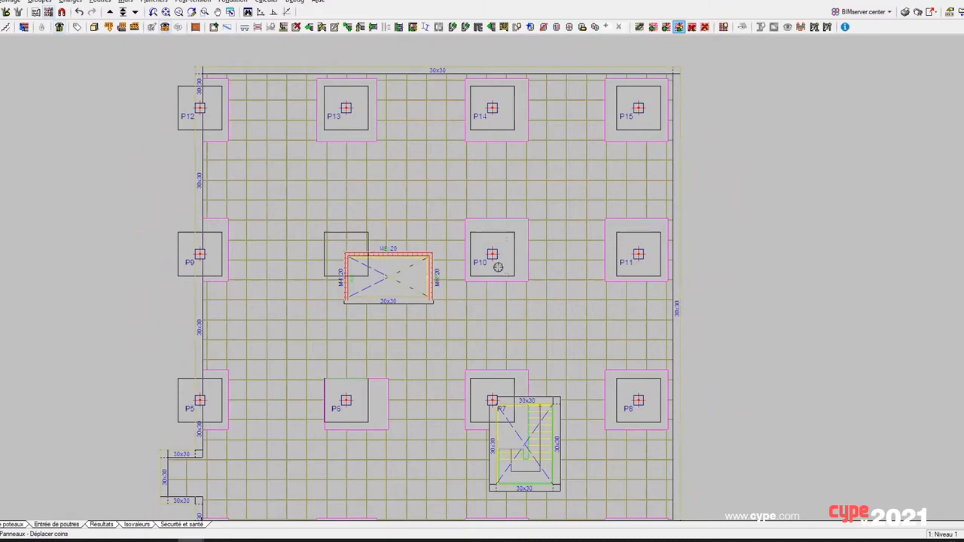
pyautogui.scroll(2, 404, 301)
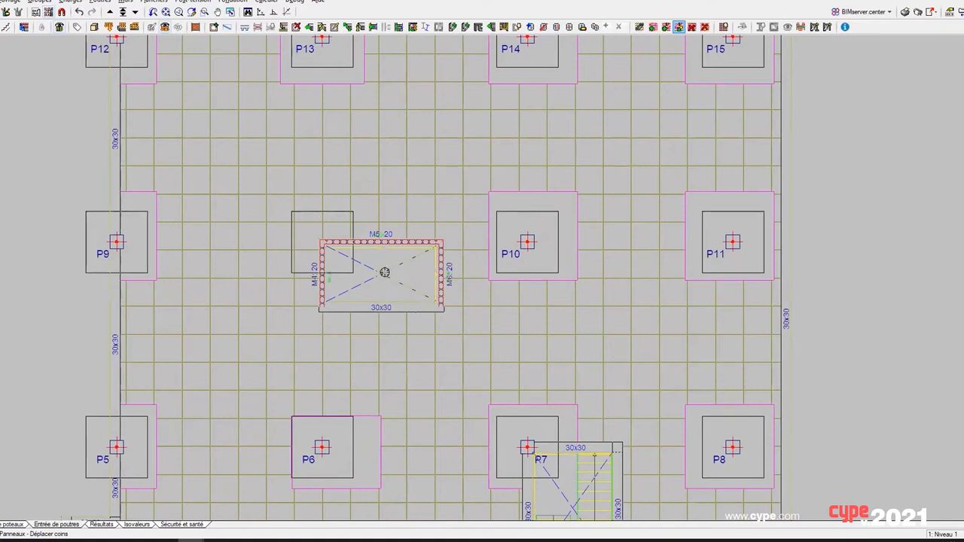
pyautogui.scroll(-1, 384, 272)
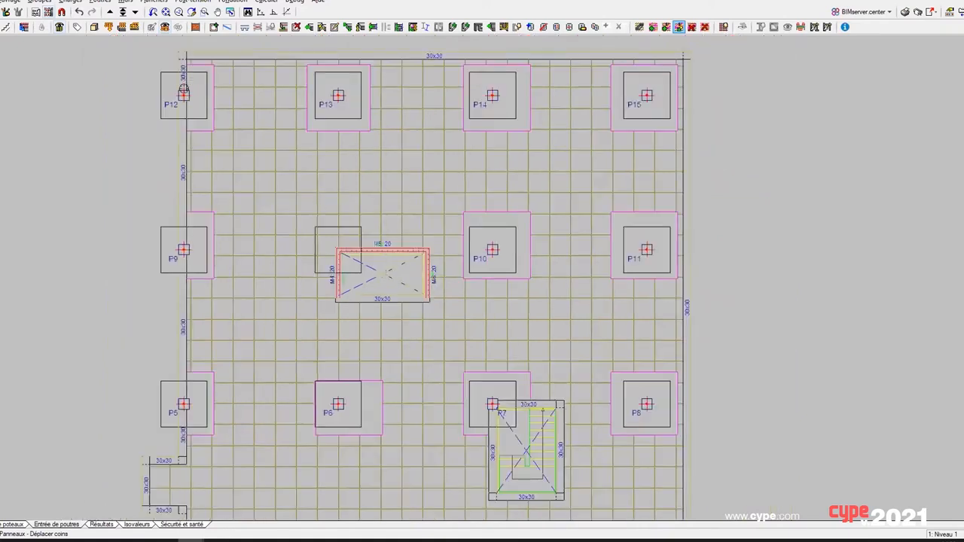
pyautogui.rightClick(238, 142)
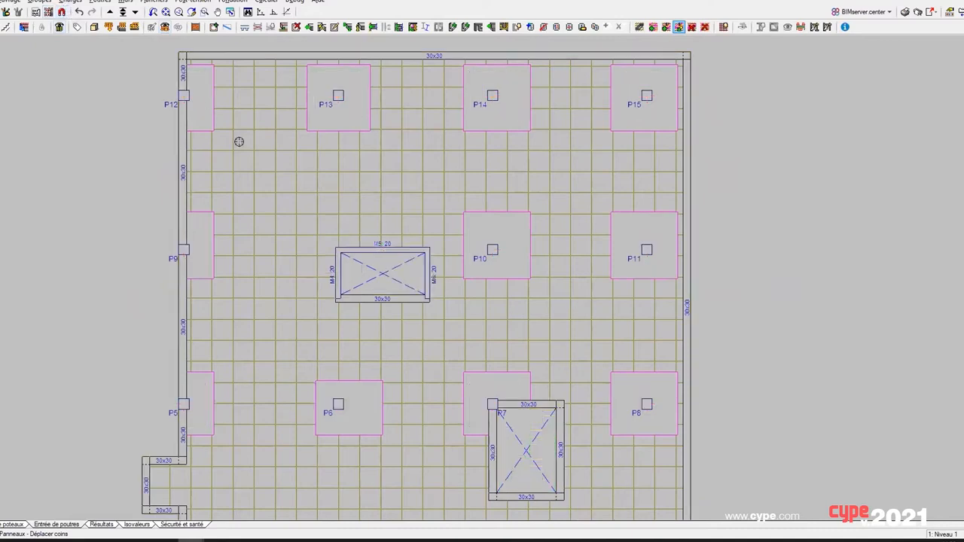
pyautogui.moveTo(510, 316); pyautogui.dragTo(493, 295, button='middle')
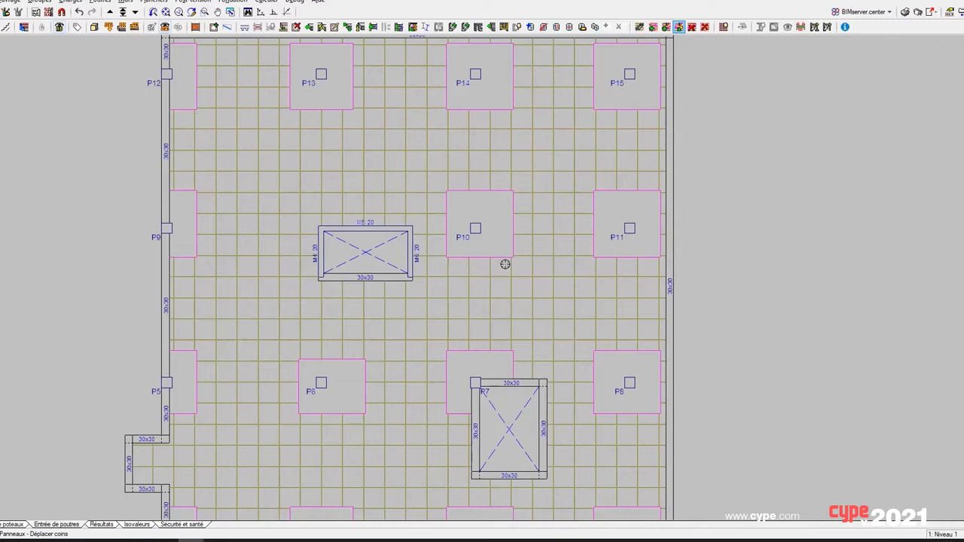
# Start defining a new recoverable waffle slab type named Nouveaudfsgfd, view its geometry settings and cancel the definition
pyautogui.click(162, 1)
pyautogui.click(178, 12)
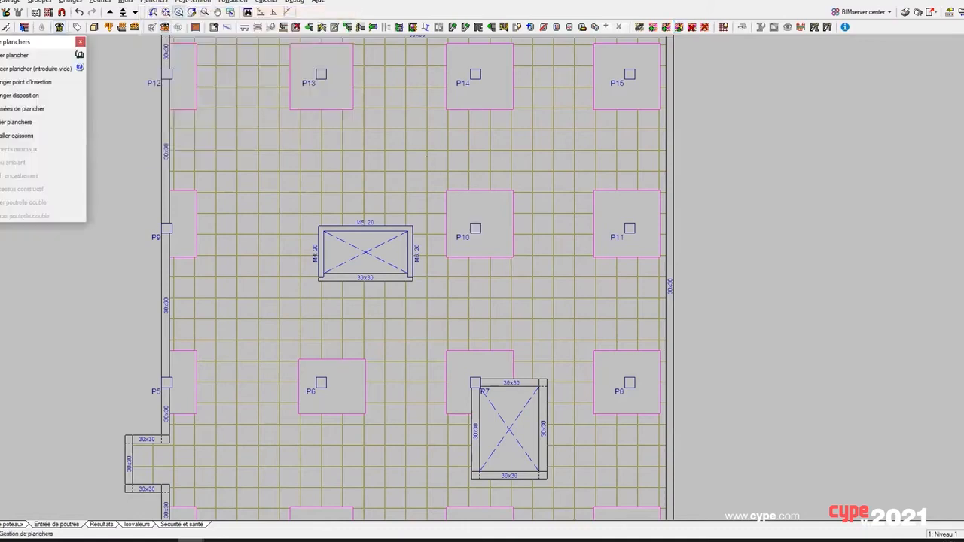
pyautogui.click(15, 55)
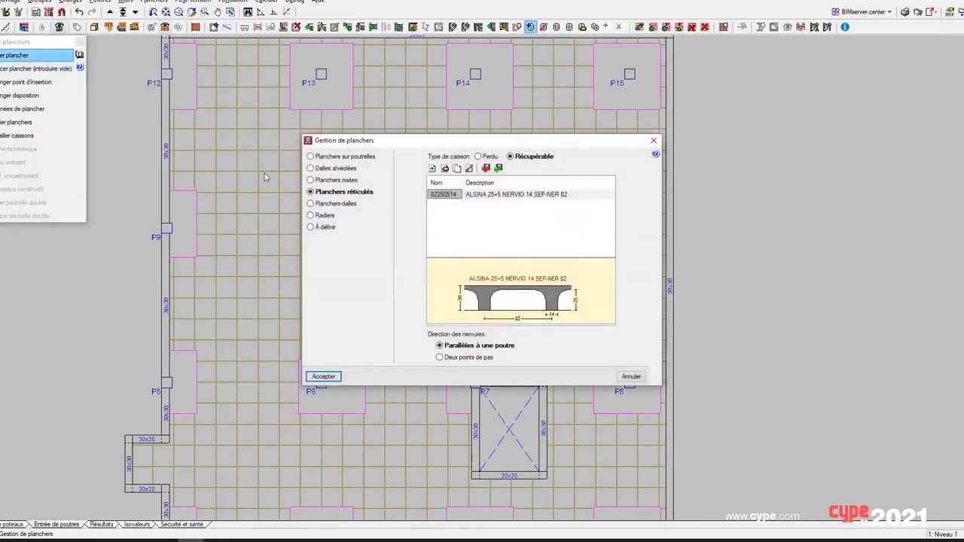
pyautogui.click(432, 169)
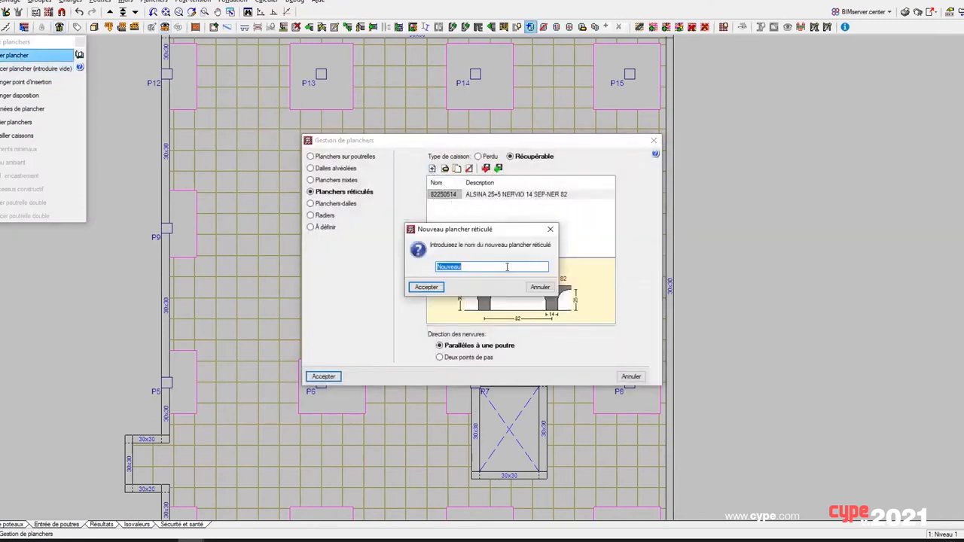
pyautogui.click(491, 266)
pyautogui.write('dfsgfd')
pyautogui.click(435, 289)
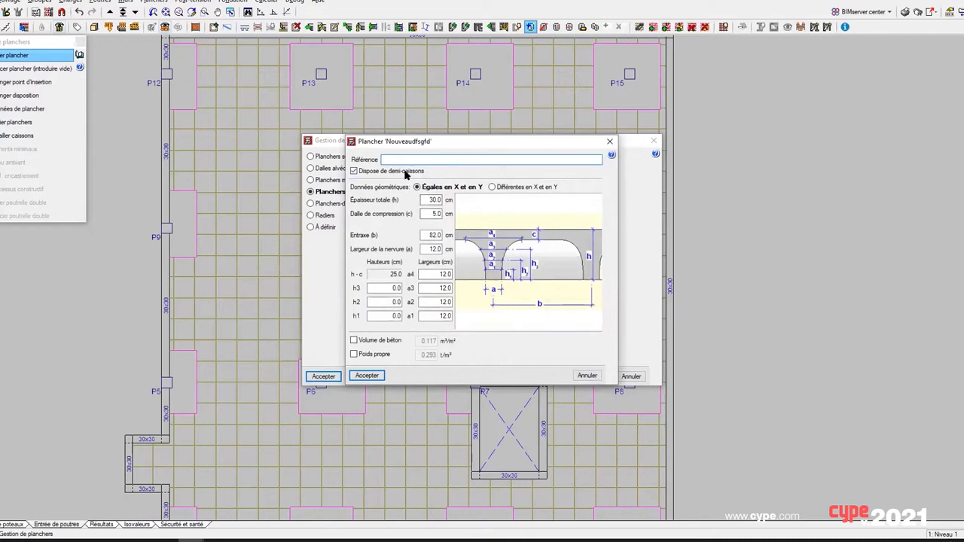
pyautogui.moveTo(409, 175)
pyautogui.click(610, 141)
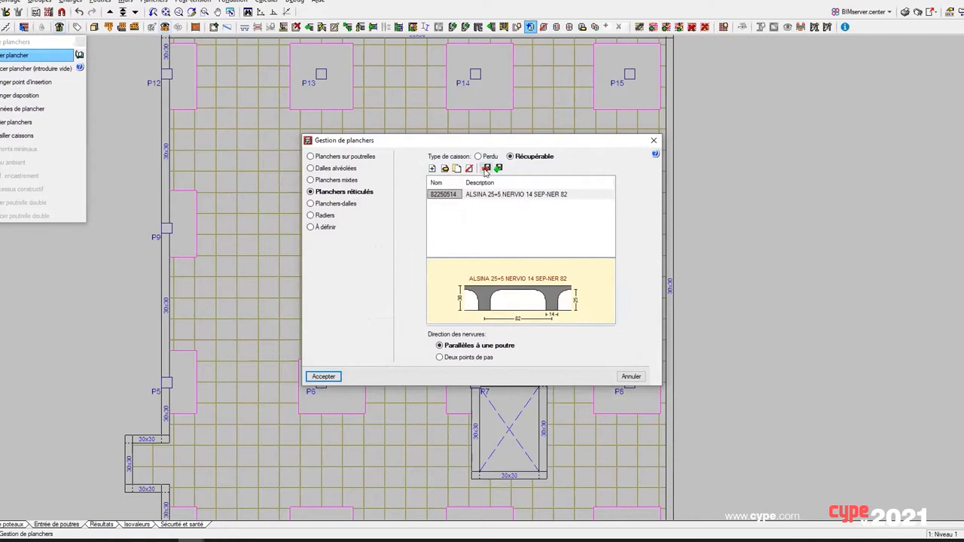
# Try exporting slab type 82250514 to the library, browse the waffle slab types stored there and leave floor management without changes
pyautogui.click(486, 169)
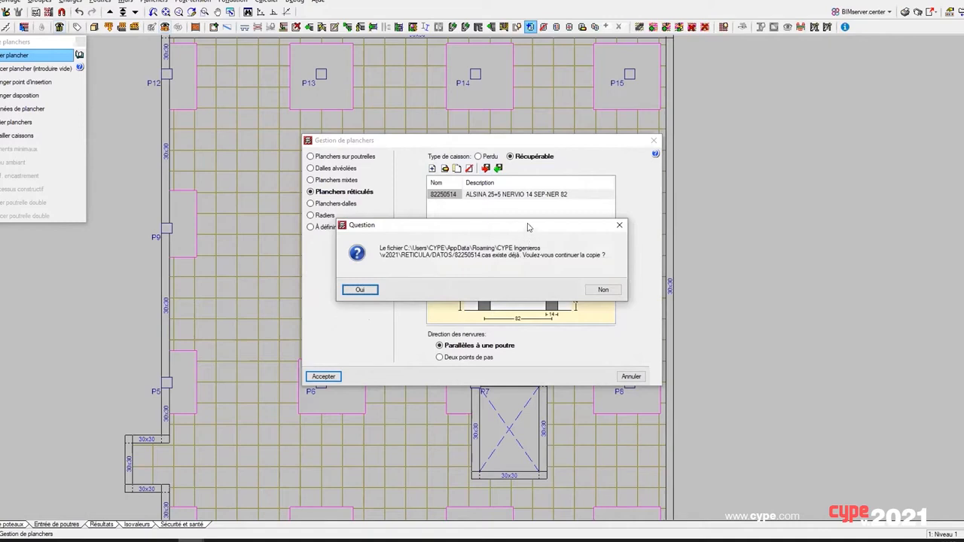
pyautogui.click(618, 226)
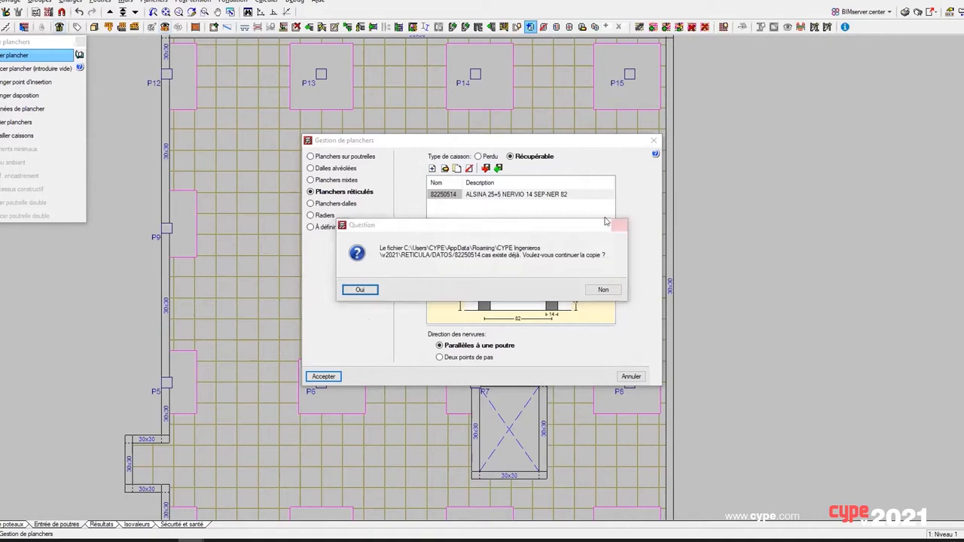
pyautogui.click(498, 169)
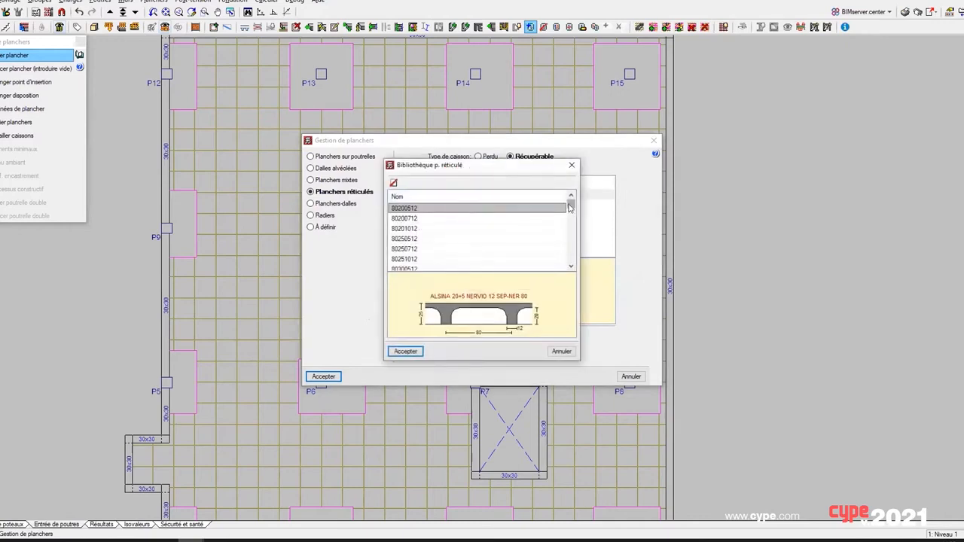
pyautogui.moveTo(570, 208); pyautogui.dragTo(570, 257)
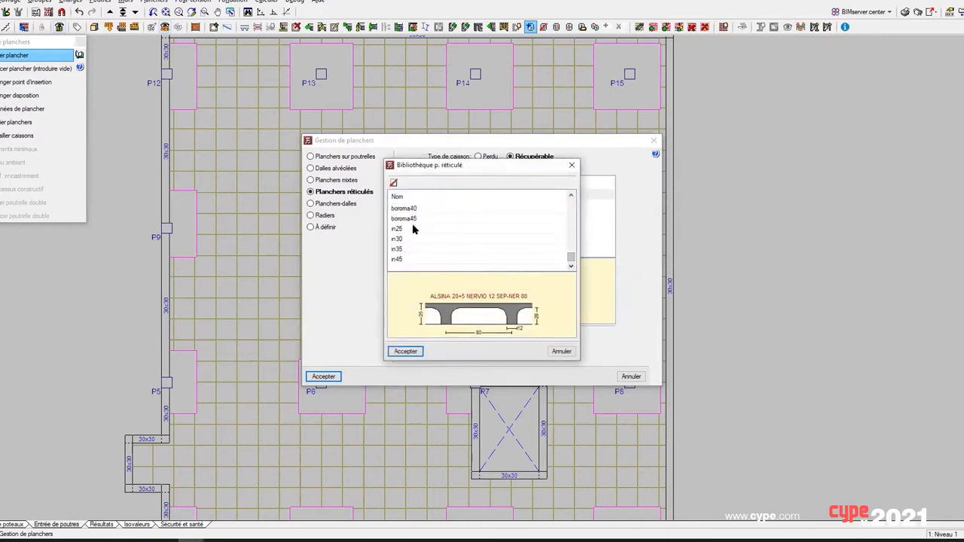
pyautogui.click(572, 165)
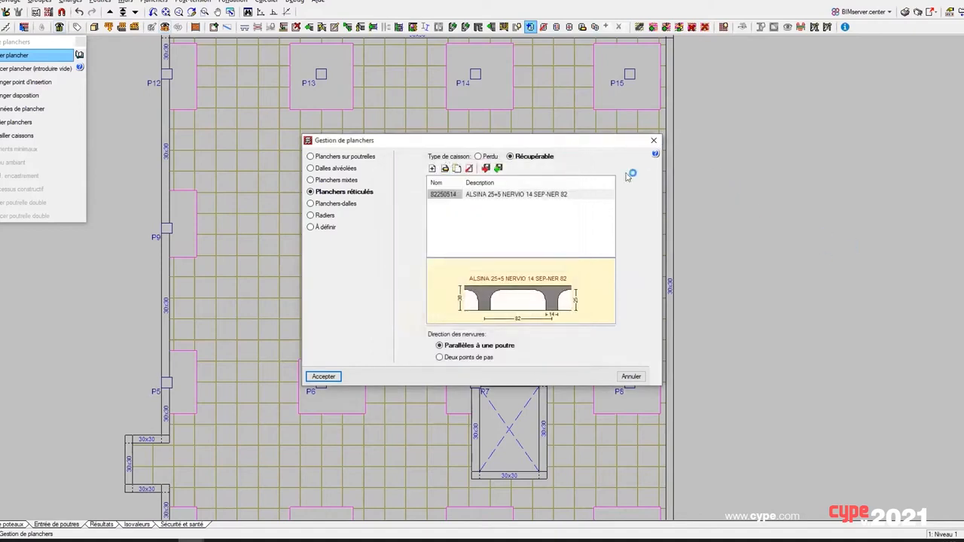
pyautogui.click(631, 376)
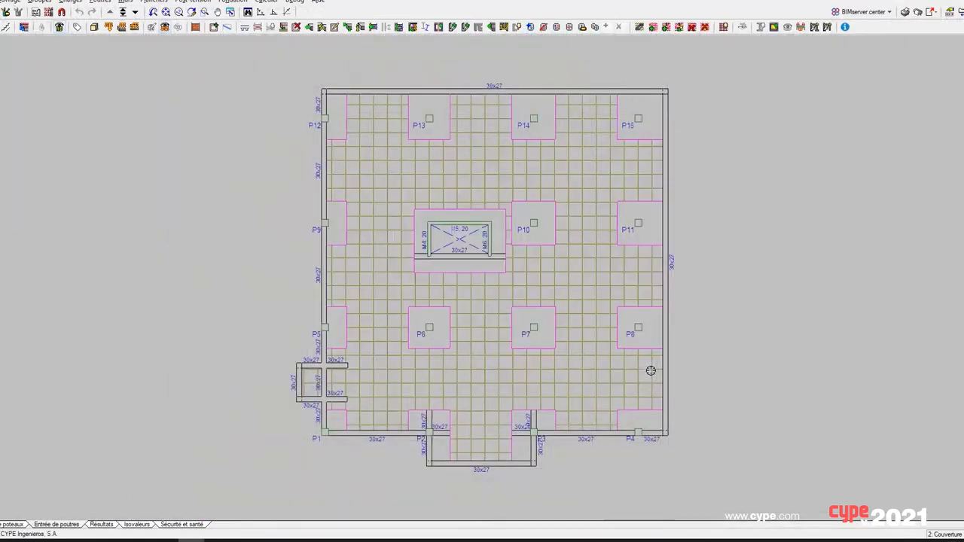
# Examine the beams, solid panels and openings on the Couverture level and on Niveau 1, including the stair opening near column P7
pyautogui.press('pageup')
pyautogui.scroll(2, 408, 300)
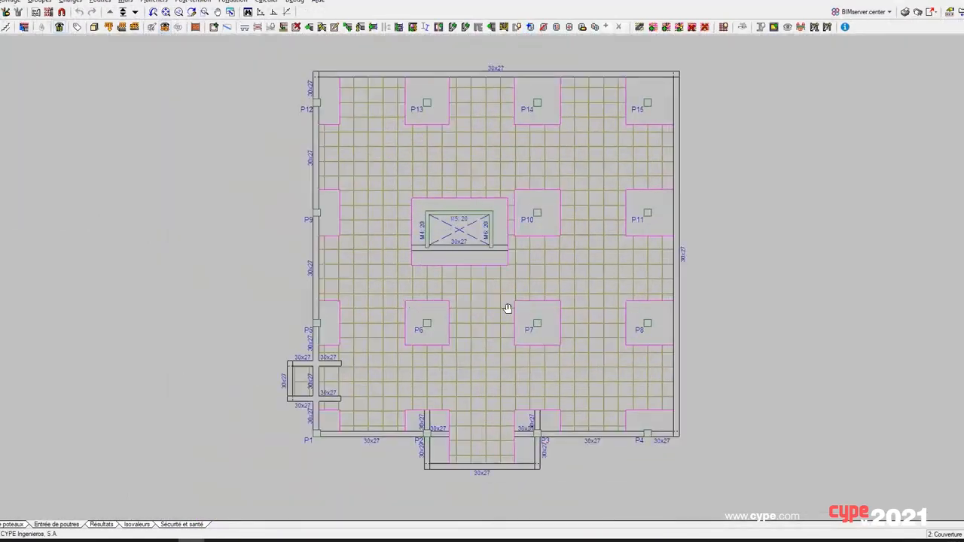
pyautogui.scroll(1, 506, 306)
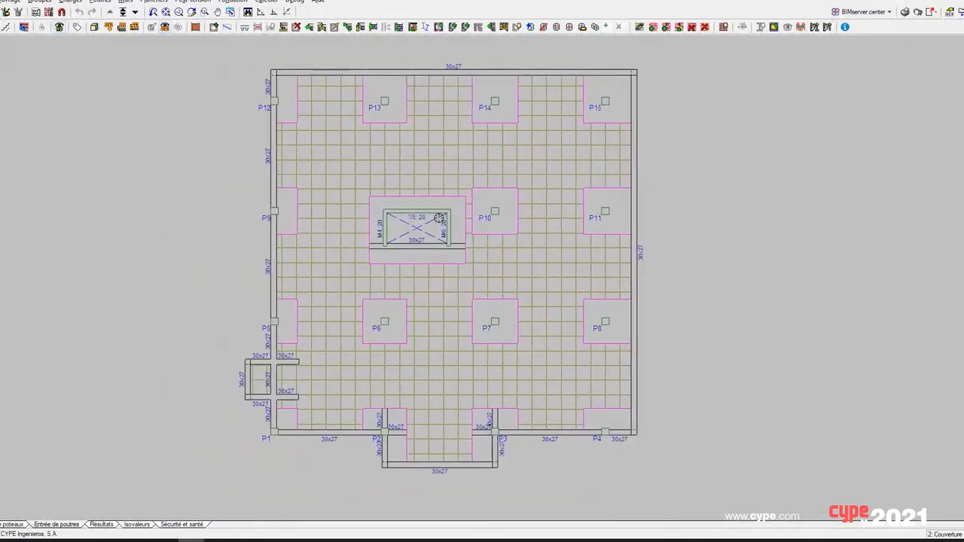
pyautogui.scroll(2, 461, 215)
pyautogui.scroll(-1, 452, 267)
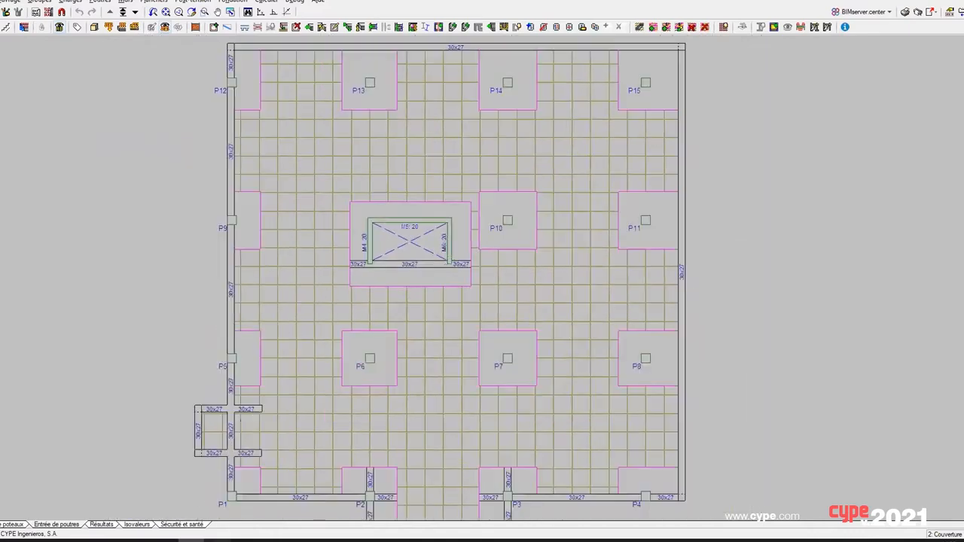
pyautogui.scroll(-1, 407, 302)
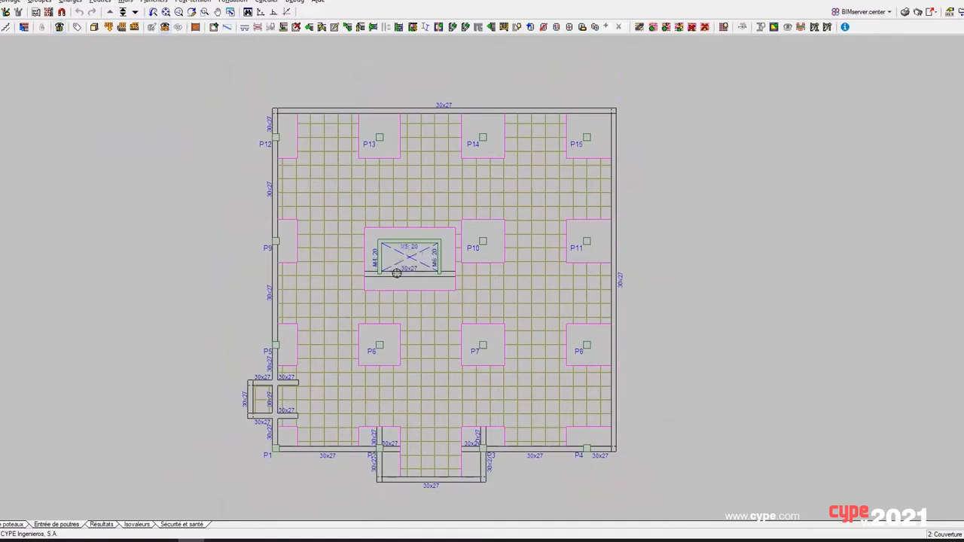
pyautogui.scroll(1, 395, 271)
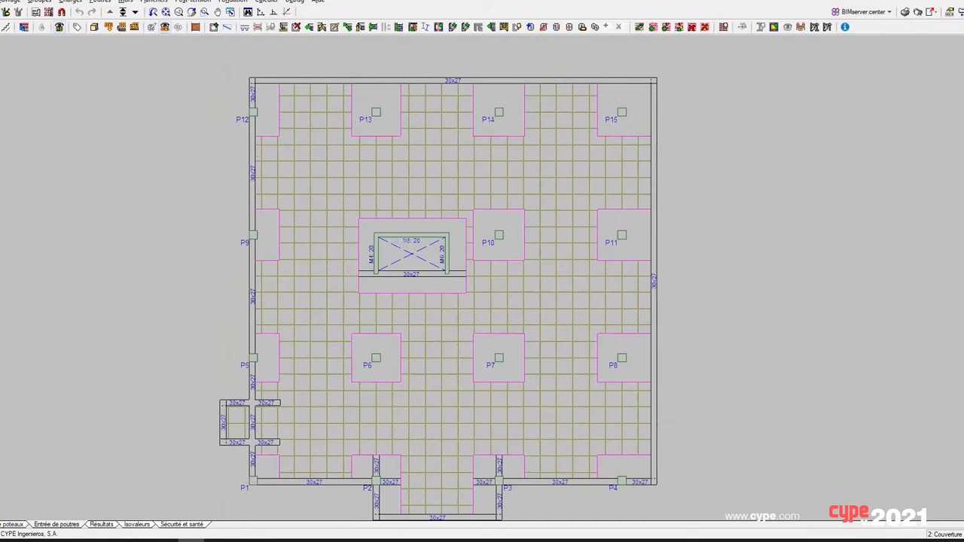
pyautogui.scroll(1, 420, 251)
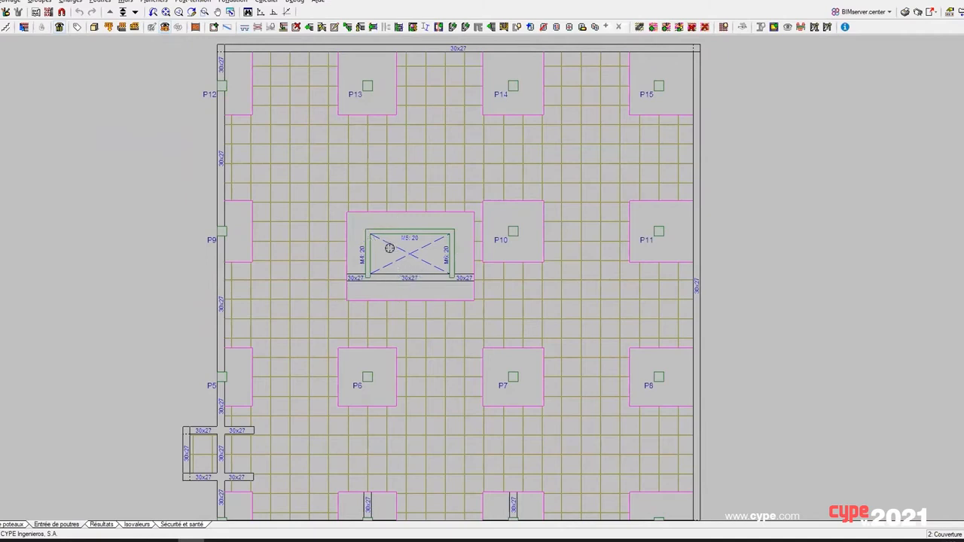
pyautogui.scroll(-3, 409, 271)
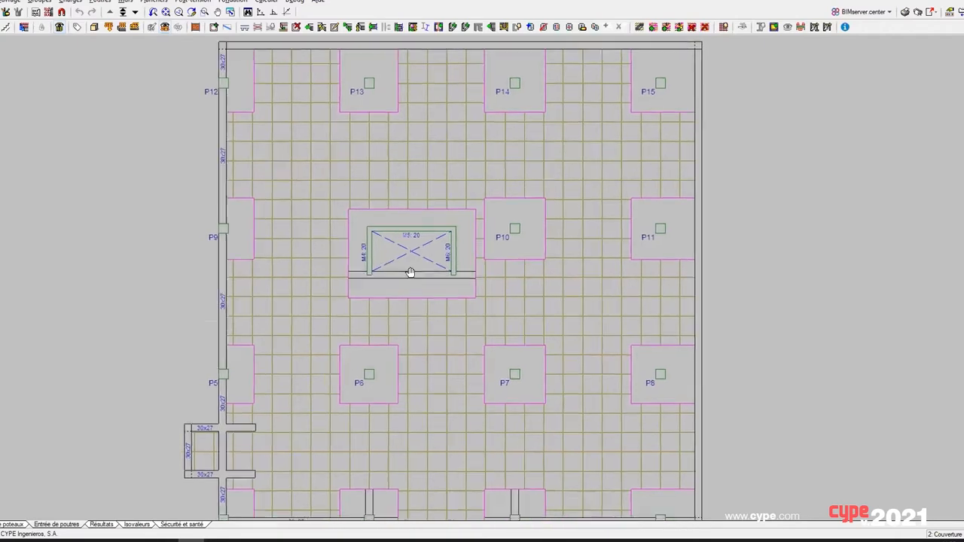
pyautogui.scroll(-1, 500, 330)
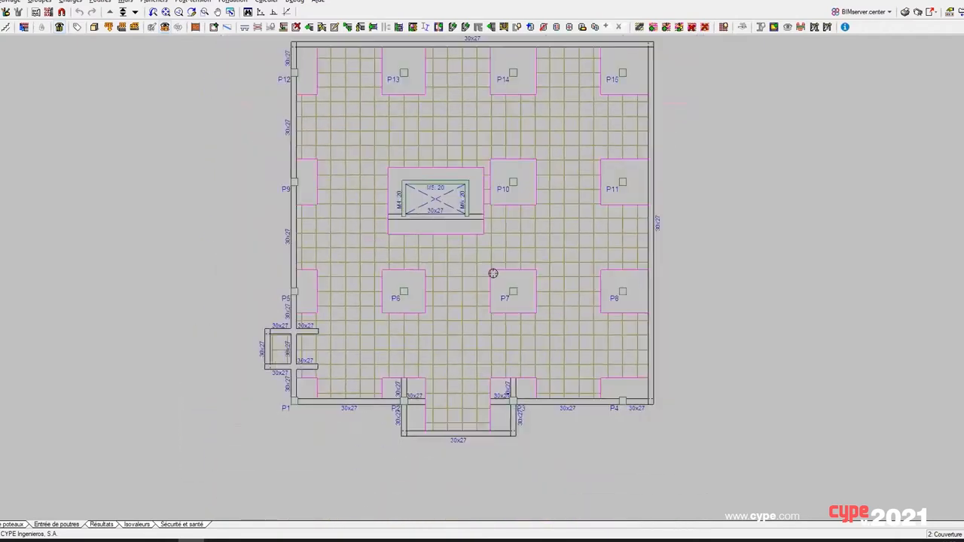
pyautogui.click(123, 11)
pyautogui.scroll(2, 587, 323)
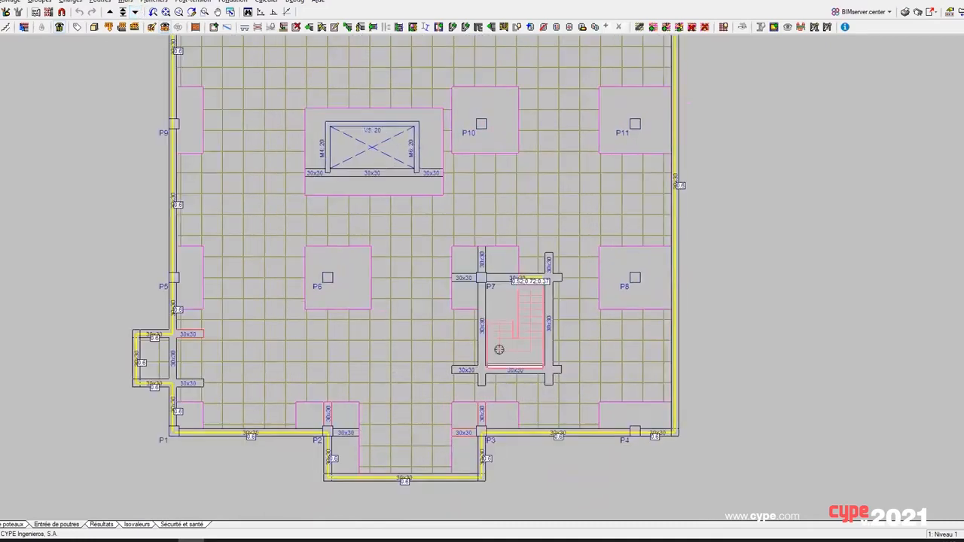
pyautogui.scroll(-2, 356, 174)
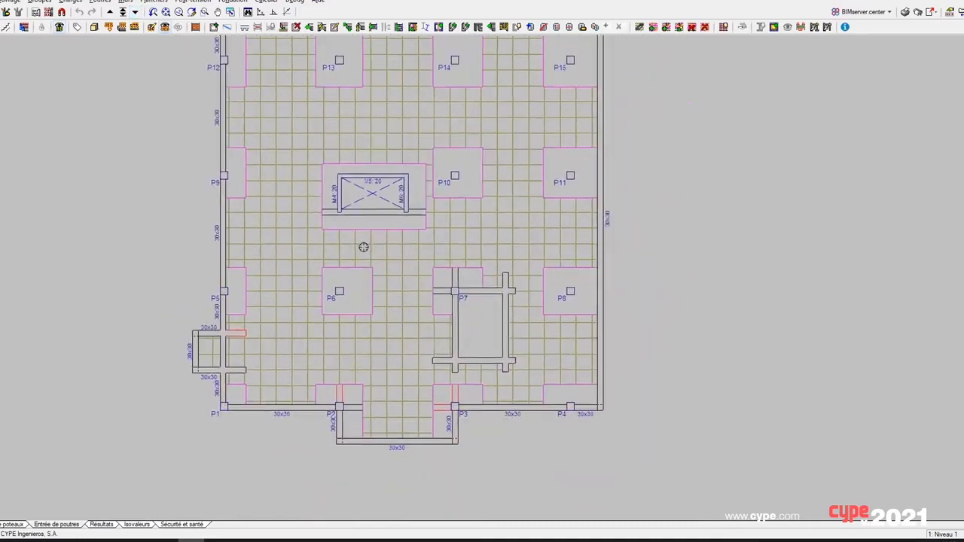
pyautogui.scroll(-2, 335, 290)
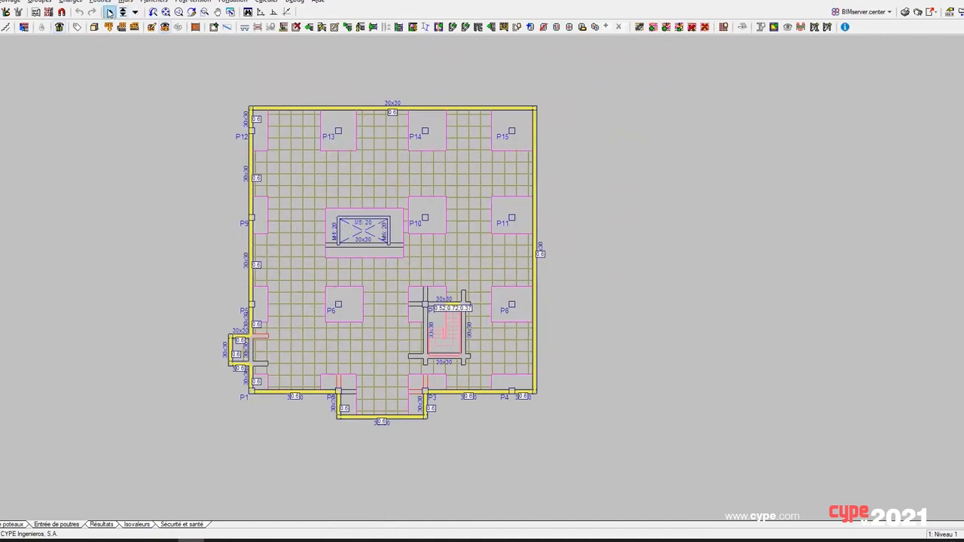
# Delete all beams on the Couverture level, accepting the loss of the calculation results
pyautogui.click(110, 12)
pyautogui.click(296, 26)
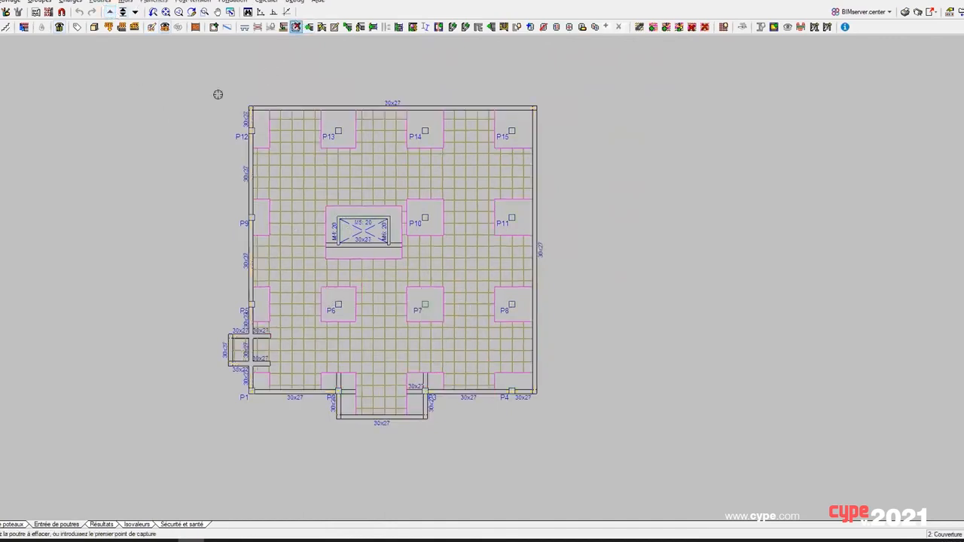
pyautogui.click(192, 82)
pyautogui.click(667, 487)
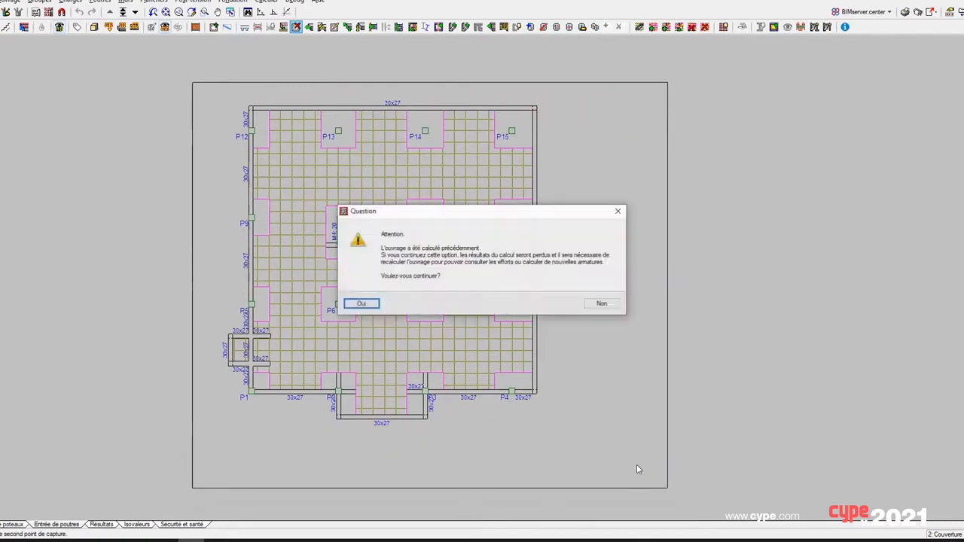
pyautogui.click(360, 304)
pyautogui.scroll(2, 361, 314)
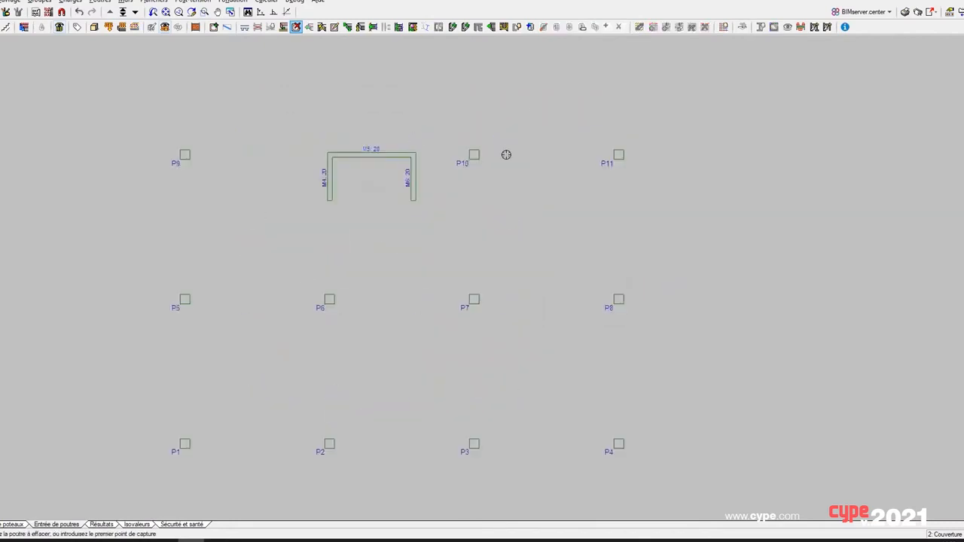
pyautogui.scroll(-2, 277, 102)
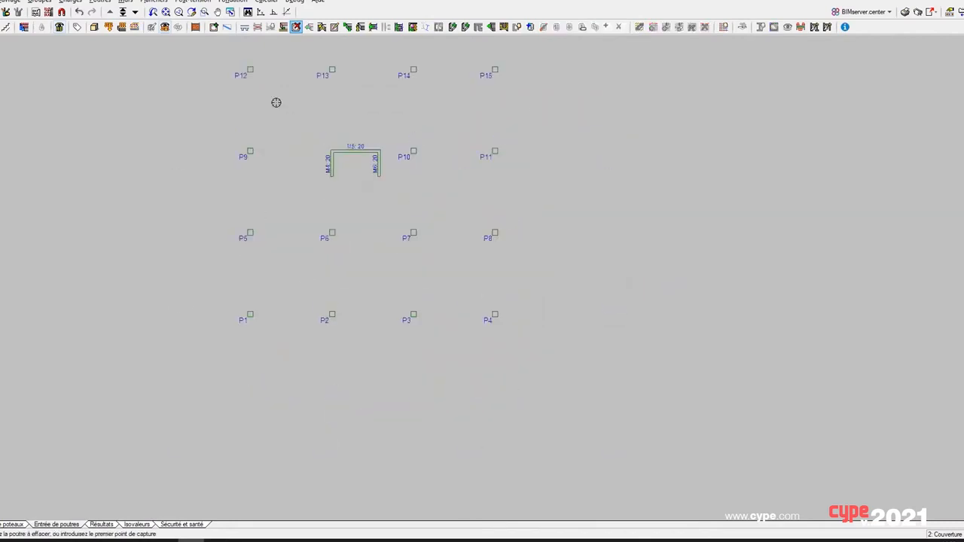
# Return to Niveau 1 and examine the beam extensions around the stair opening, between P1 and P5, and at P2 and P3
pyautogui.click(123, 12)
pyautogui.scroll(2, 444, 226)
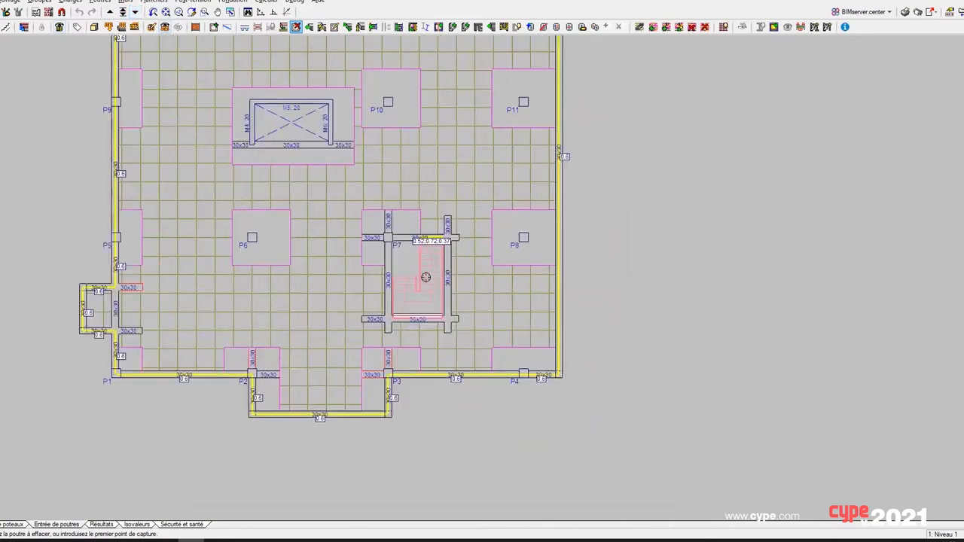
pyautogui.scroll(1, 403, 264)
pyautogui.scroll(1, 391, 256)
pyautogui.moveTo(393, 244); pyautogui.dragTo(558, 267, button='middle')
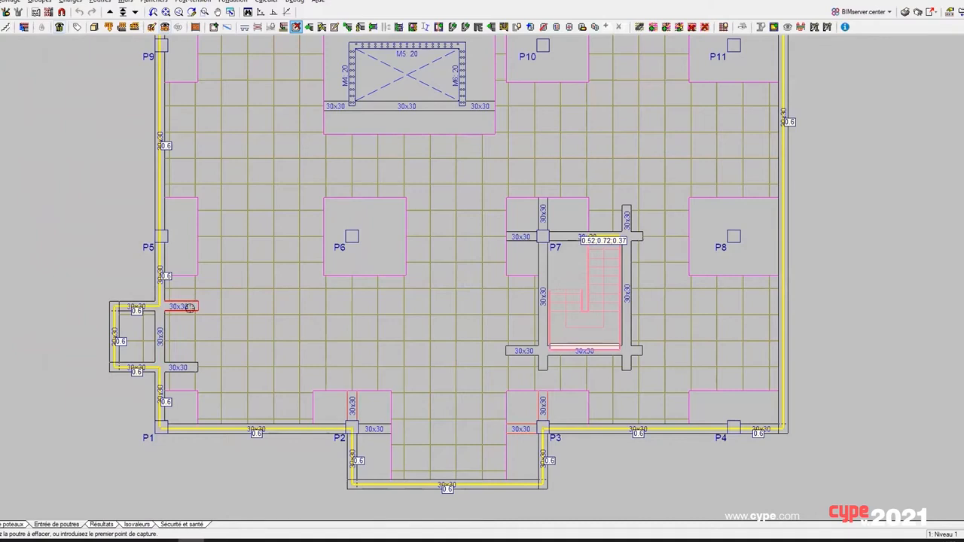
pyautogui.scroll(1, 171, 335)
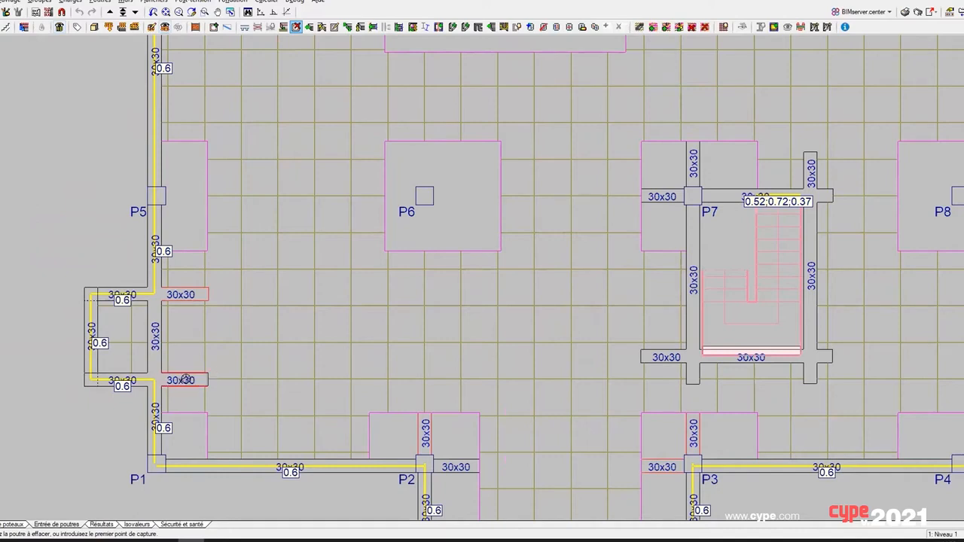
pyautogui.click(211, 293)
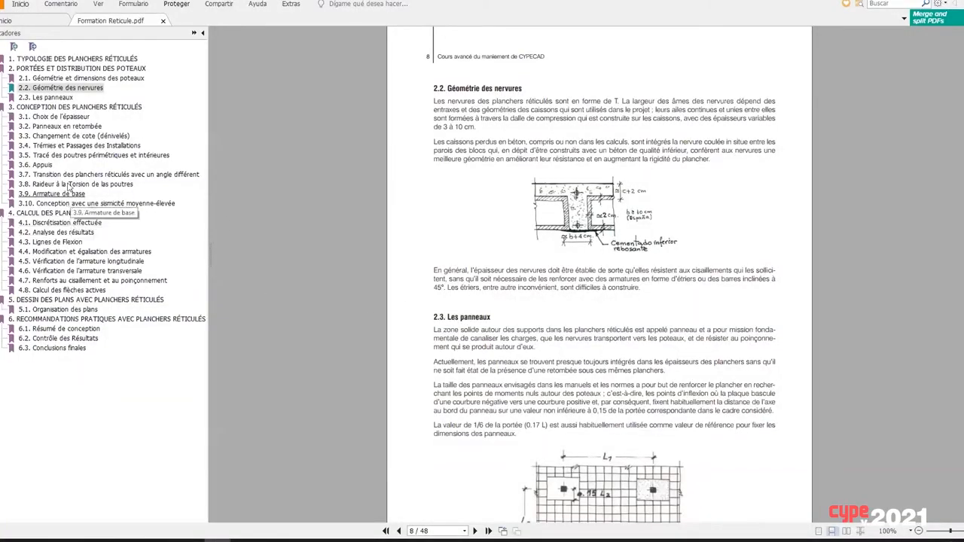
# Read section 3.5 of Formation Reticule.pdf on laying out perimeter and interior beams, including the diagrams for cantilevers and openings
pyautogui.click(64, 156)
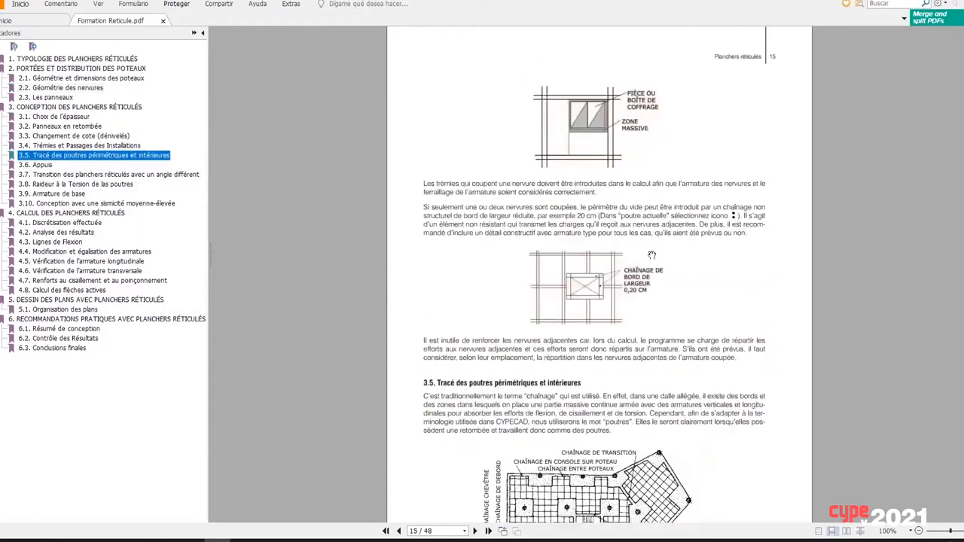
pyautogui.scroll(-3, 707, 299)
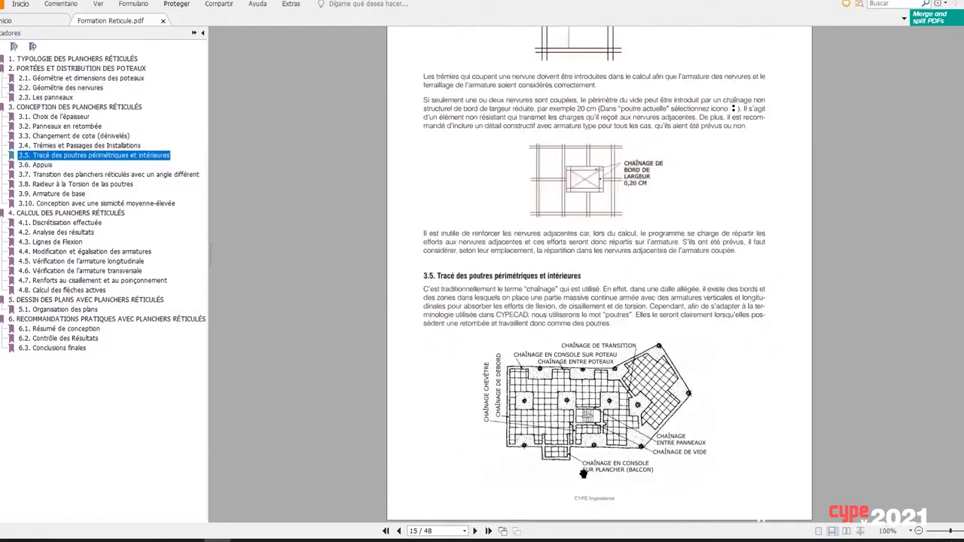
pyautogui.scroll(-3, 573, 457)
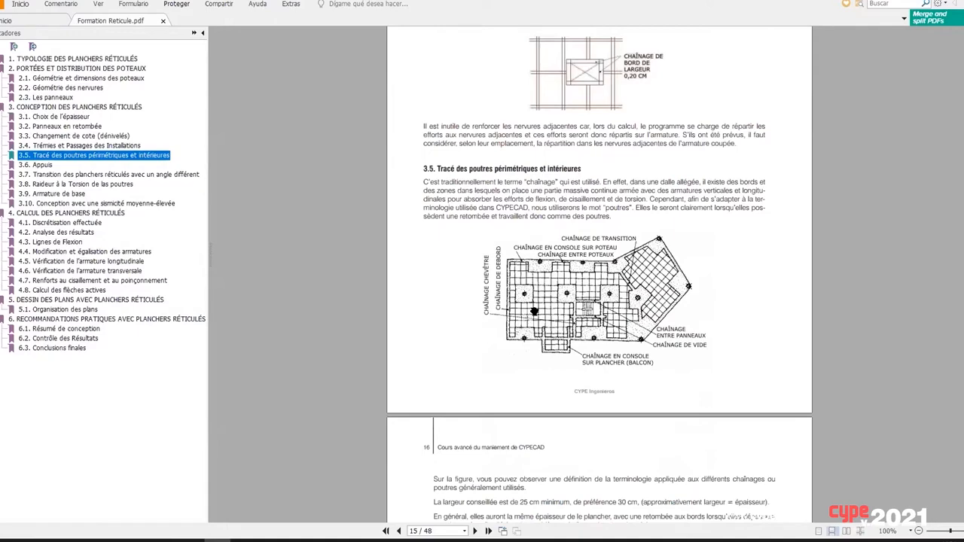
pyautogui.scroll(-12, 529, 226)
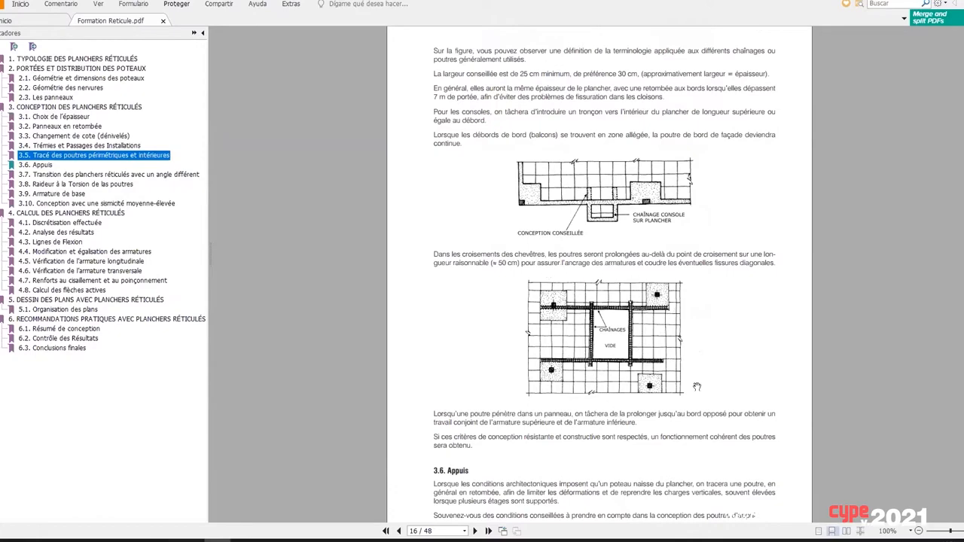
pyautogui.scroll(-3, 690, 374)
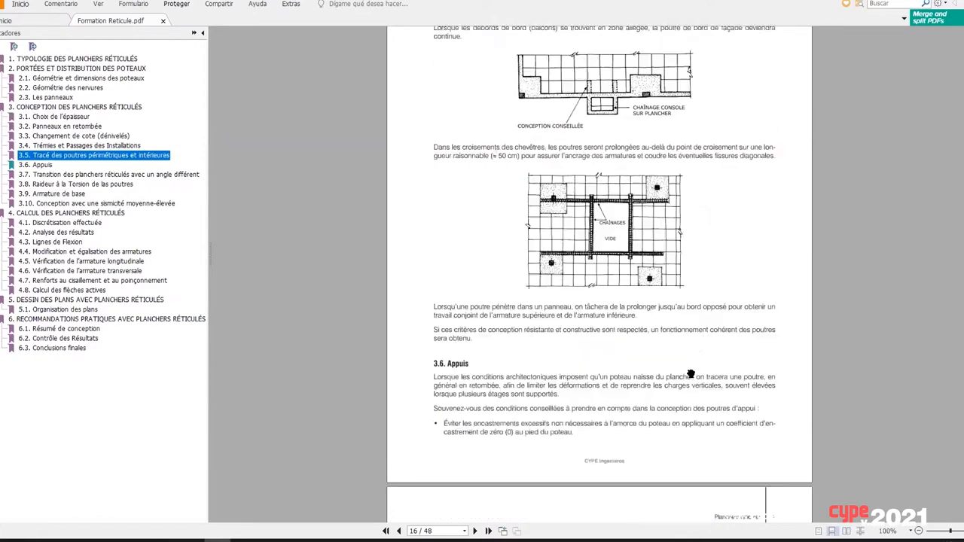
# Read sections 3.6 on supports and 3.7 on transitions between waffle slabs at different angles, including their diagrams, in Formation Reticule.pdf
pyautogui.scroll(-12, 690, 368)
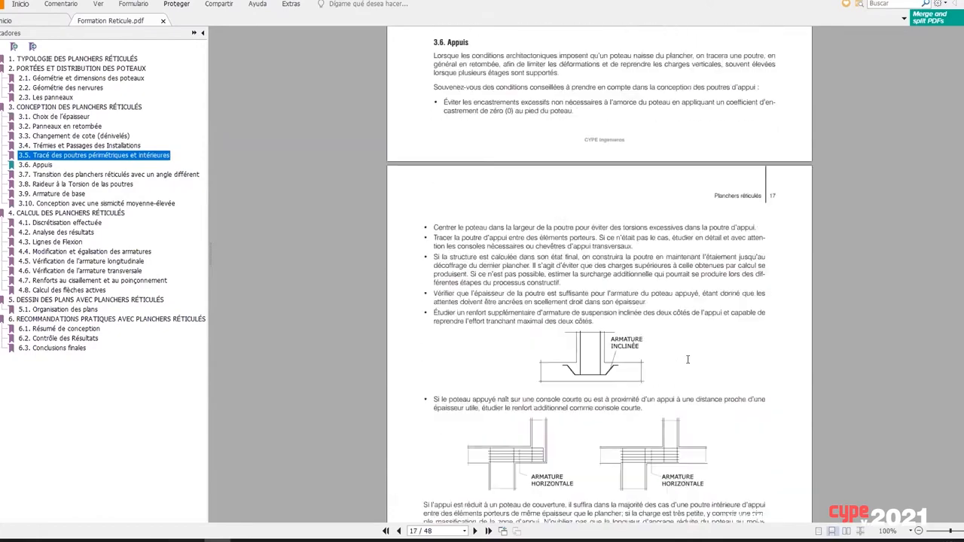
pyautogui.scroll(-6, 686, 366)
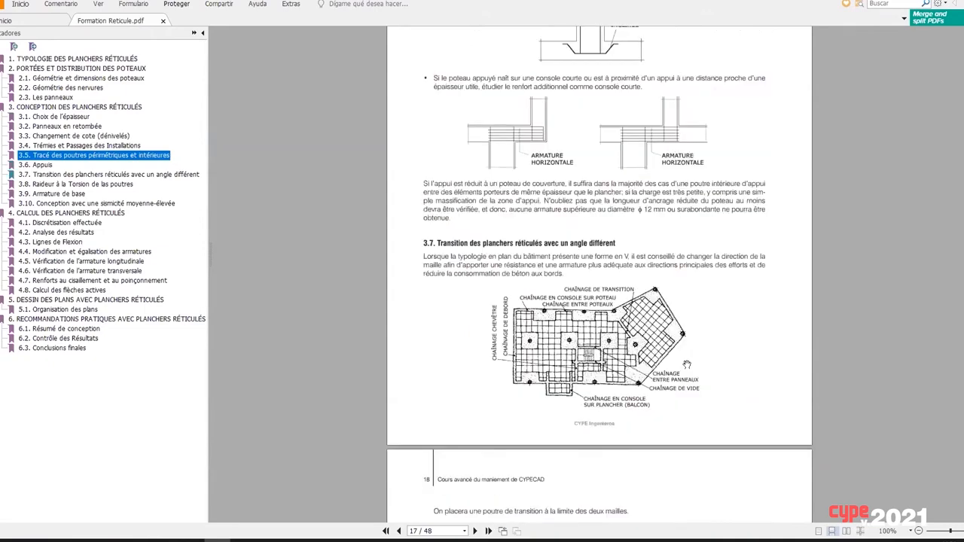
pyautogui.scroll(-6, 686, 357)
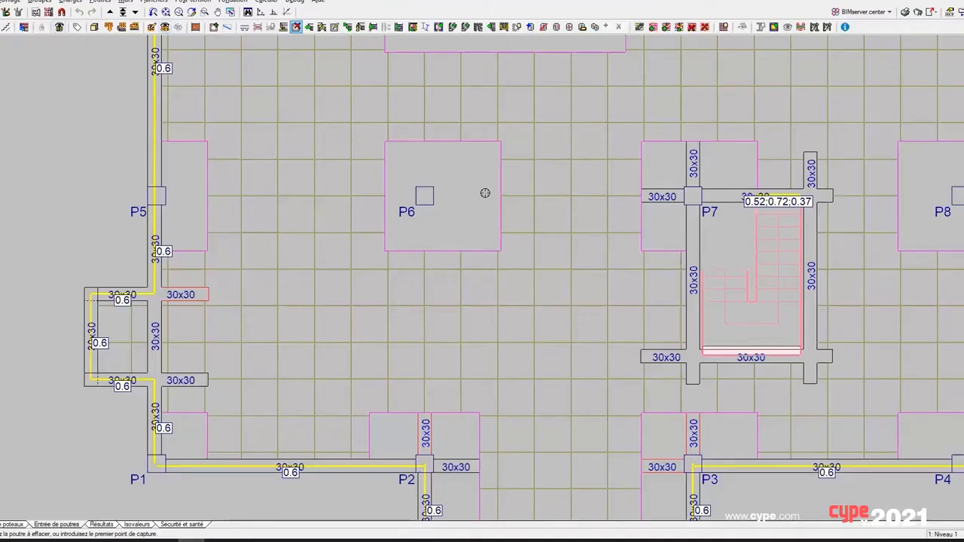
# Switch back to the CYPECAD model, view the whole Niveau 1 plan, and go up to the Couverture level
pyautogui.scroll(-2, 482, 183)
pyautogui.moveTo(408, 206); pyautogui.dragTo(262, 333, button='middle')
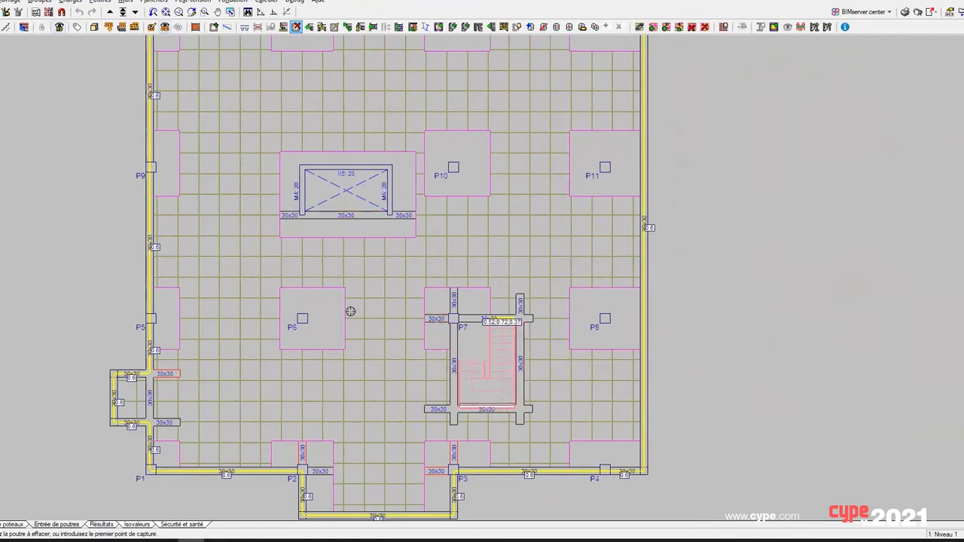
pyautogui.scroll(-2, 351, 311)
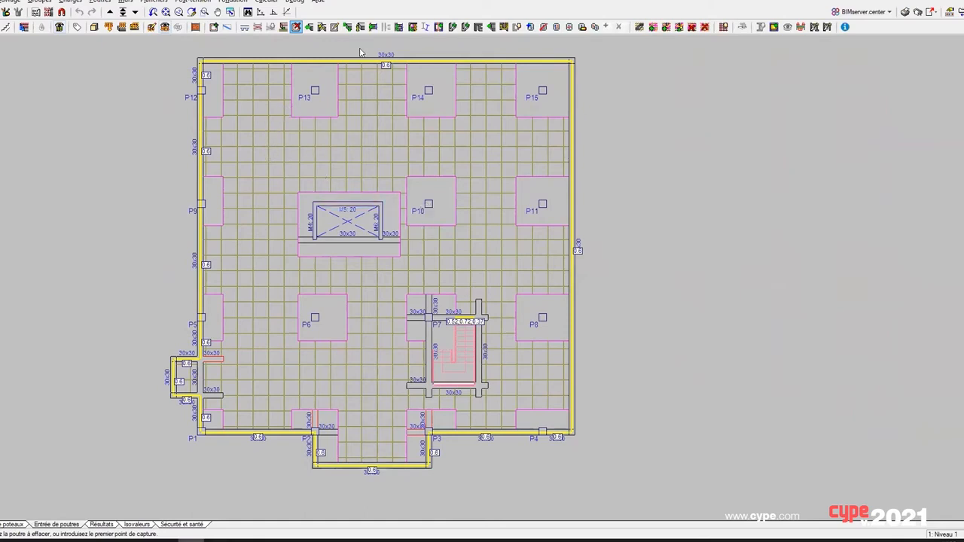
pyautogui.click(110, 12)
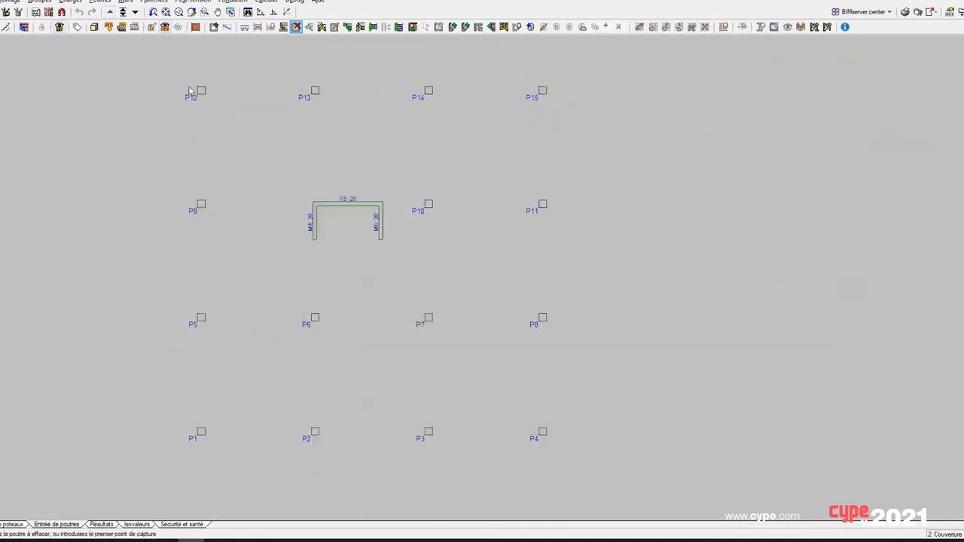
pyautogui.scroll(-2, 211, 88)
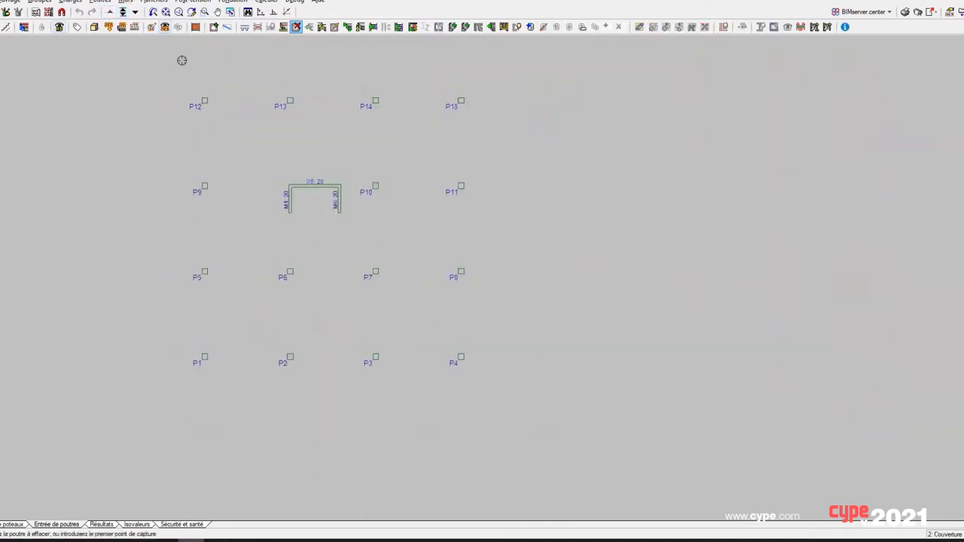
# Start entering a new beam and define it as a flat beam within the slab depth, 30 cm wide
pyautogui.click(102, 1)
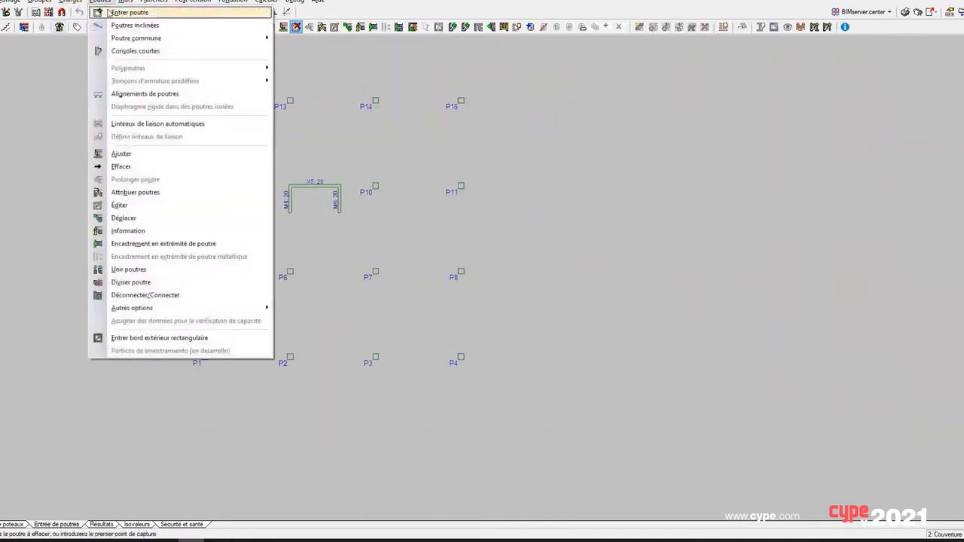
pyautogui.click(109, 12)
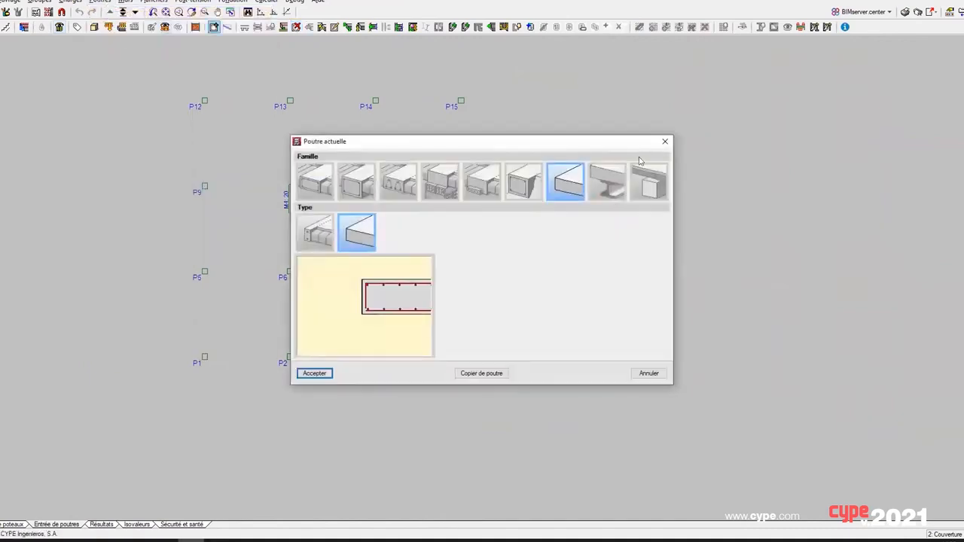
pyautogui.click(315, 181)
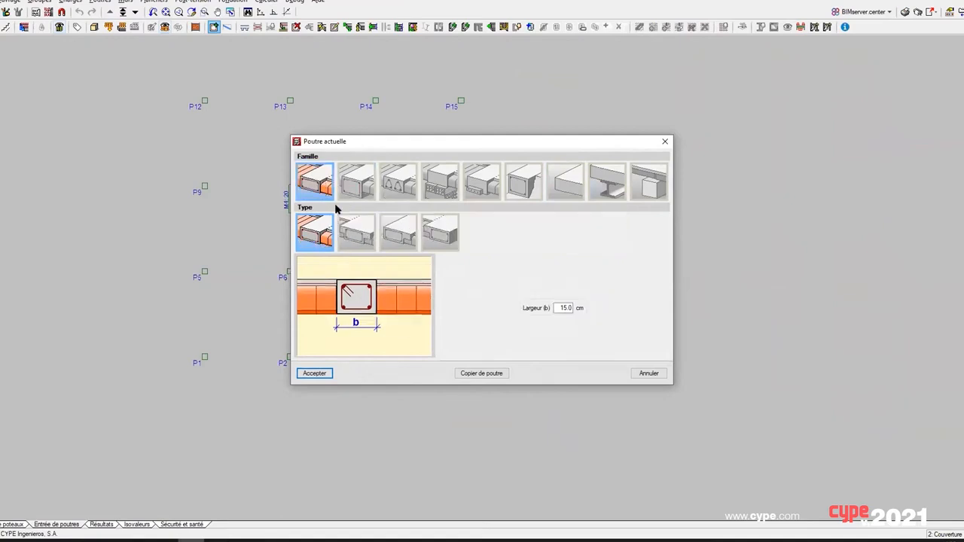
pyautogui.press('Tab')
pyautogui.write('30.0')
pyautogui.click(314, 373)
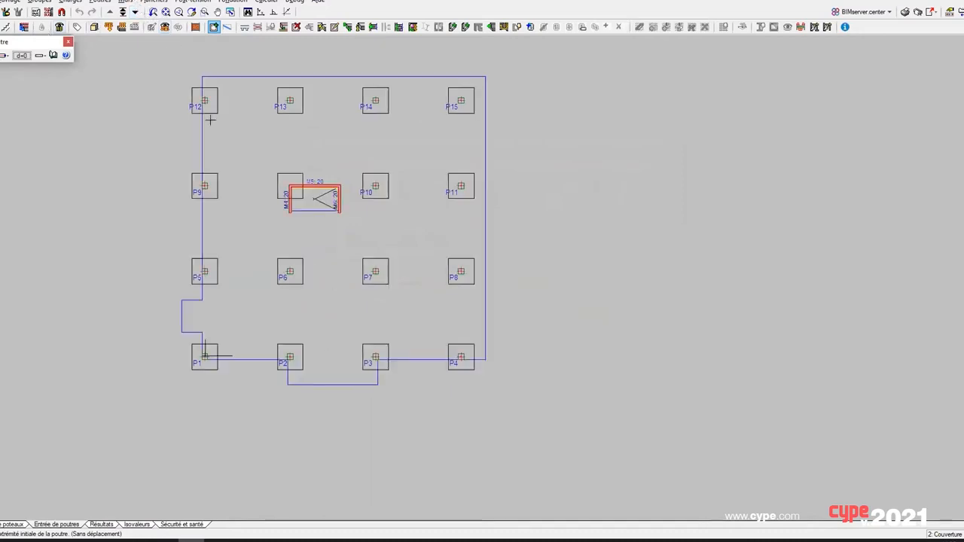
pyautogui.moveTo(131, 255); pyautogui.dragTo(140, 284, button='middle')
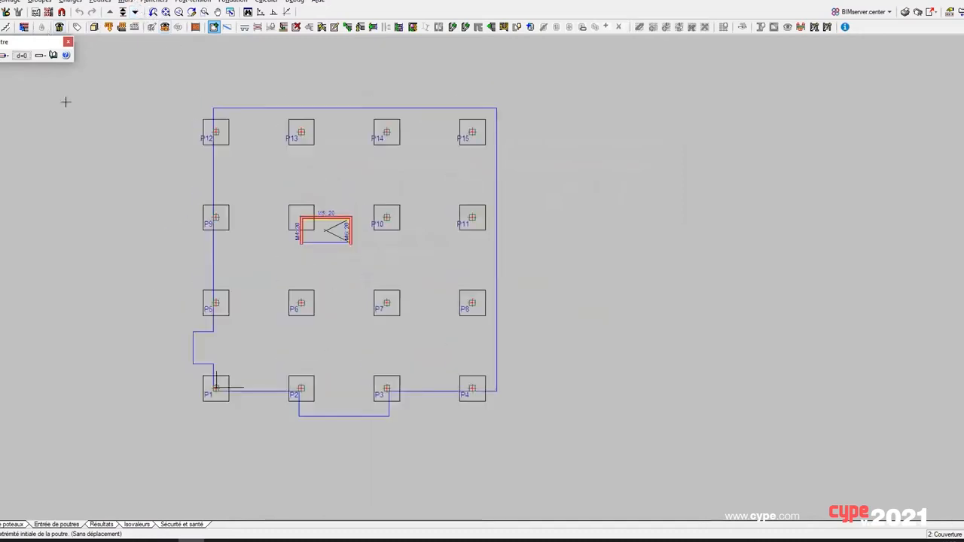
pyautogui.click(49, 12)
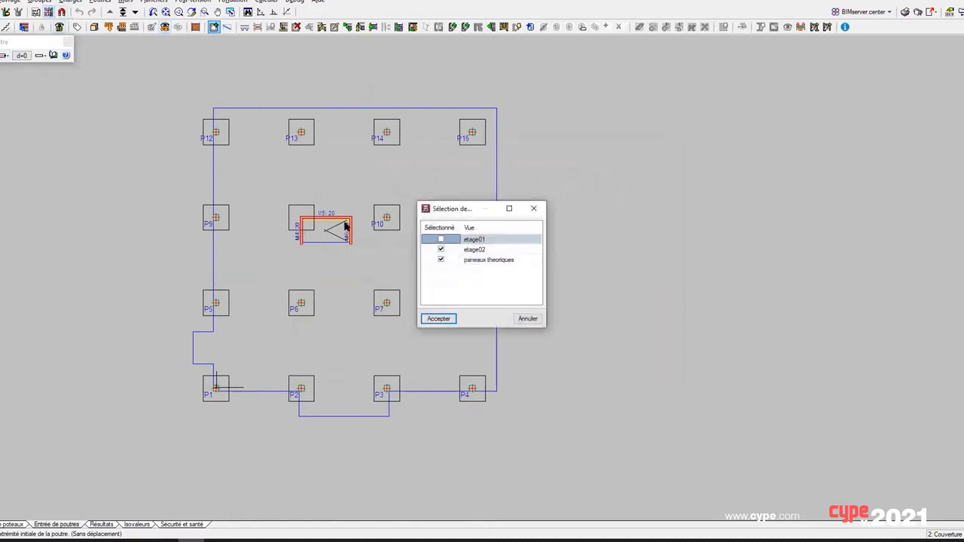
pyautogui.click(527, 320)
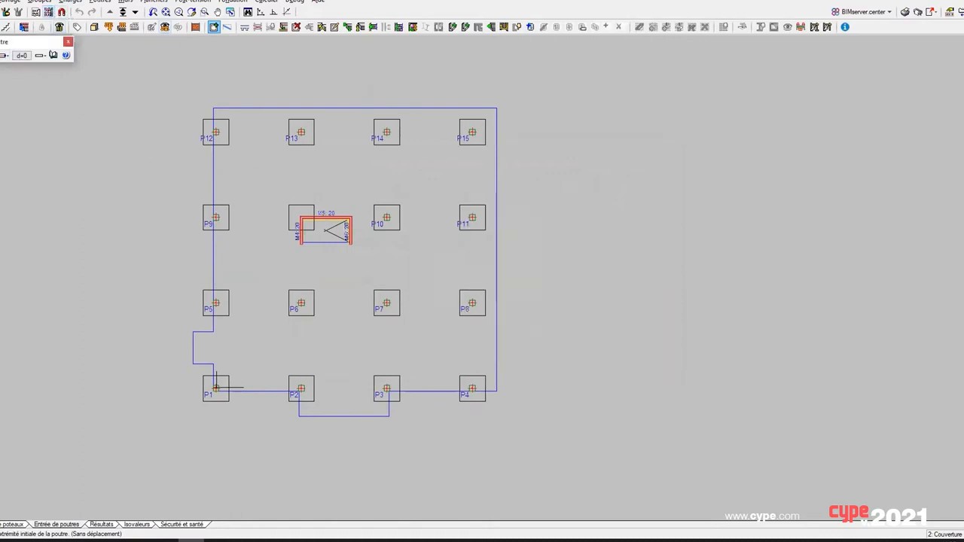
# Enter the perimeter beams of the Couverture level by capturing the outer contour polyline of the background plan
pyautogui.click(3, 56)
pyautogui.click(12, 94)
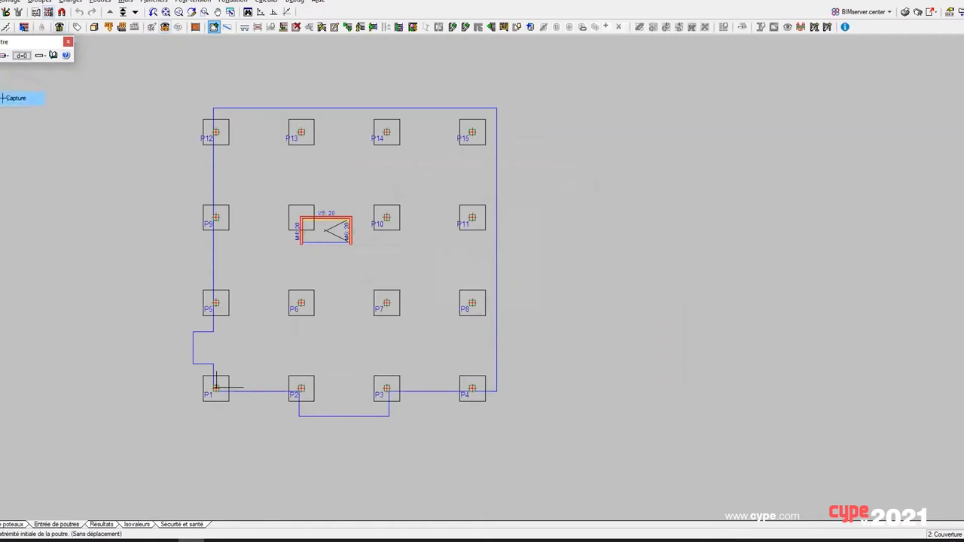
pyautogui.scroll(2, 226, 196)
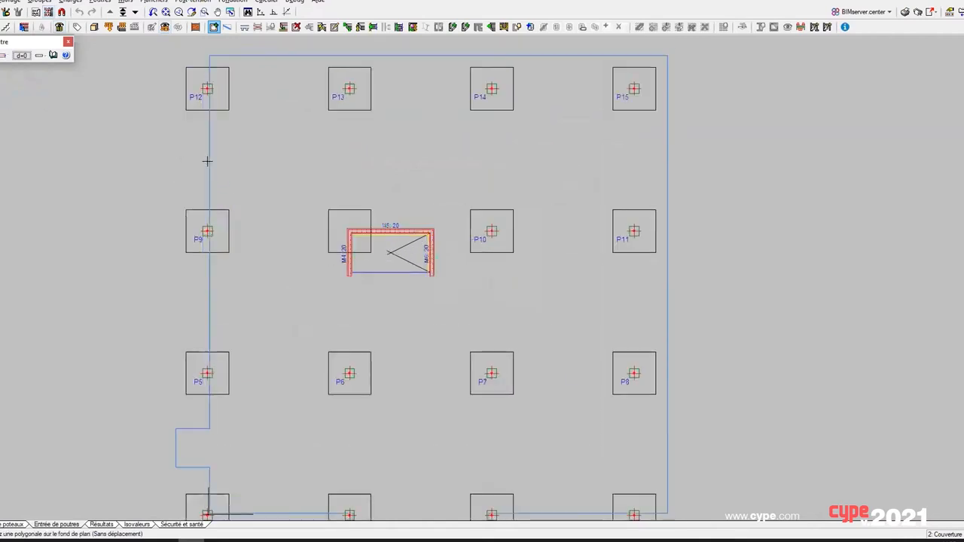
pyautogui.click(207, 160)
pyautogui.scroll(-2, 291, 204)
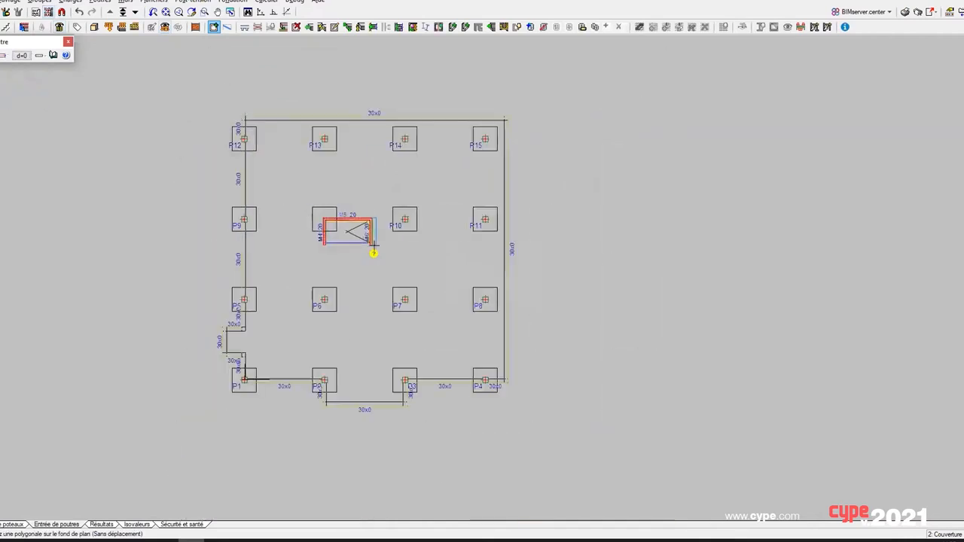
# Capture the core's background polyline to add a beam across its open side, dismiss the incidents report, and turn the core into a void
pyautogui.scroll(1, 346, 255)
pyautogui.scroll(1, 346, 254)
pyautogui.rightClick(377, 274)
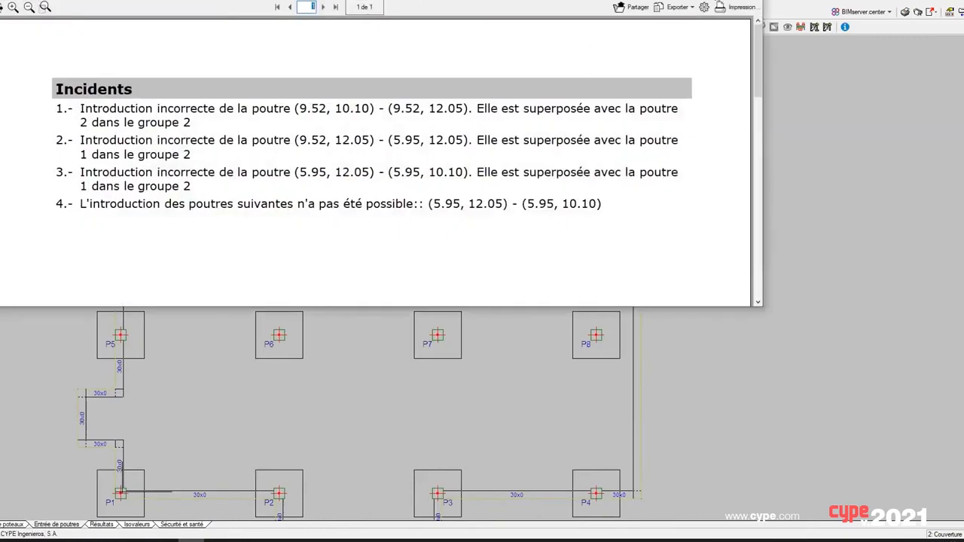
pyautogui.press('Escape')
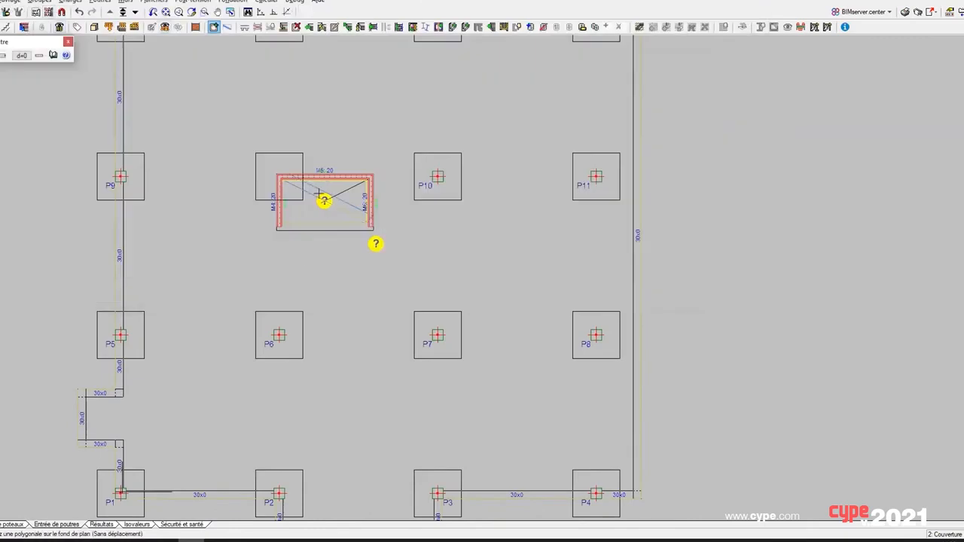
pyautogui.scroll(-2, 344, 208)
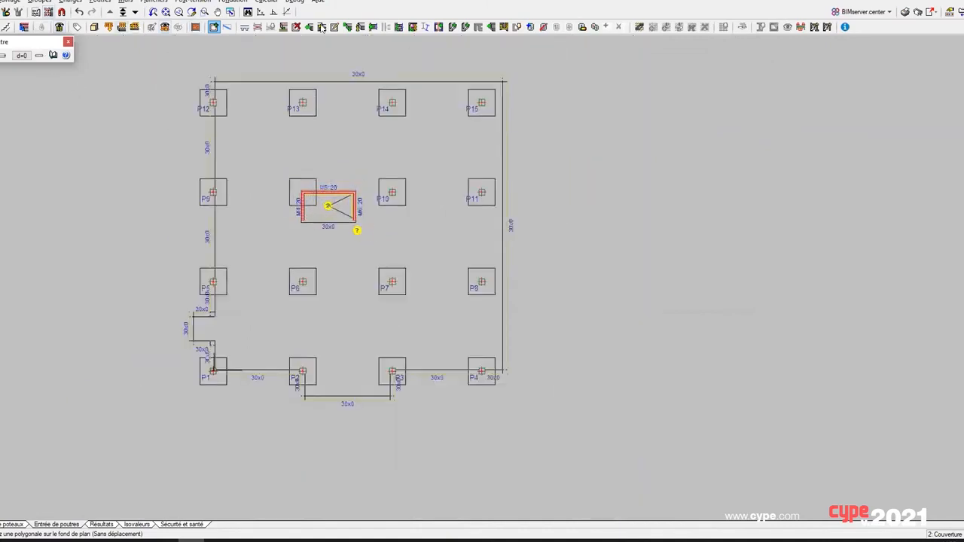
pyautogui.click(544, 26)
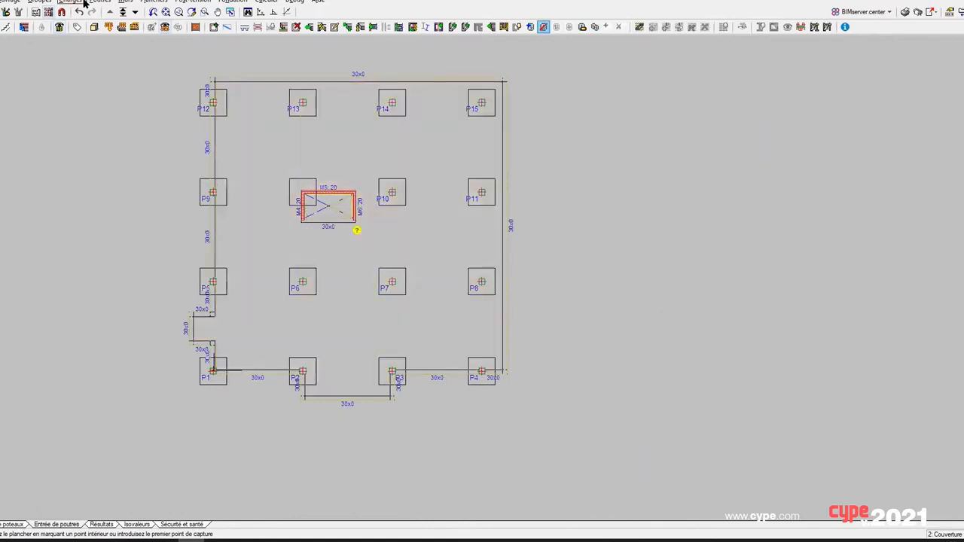
# Choose a waffle slab with lost formwork, type FOREL 27(30)_n12, reviewing its definition and keeping the ribs parallel to a beam
pyautogui.click(154, 2)
pyautogui.click(177, 13)
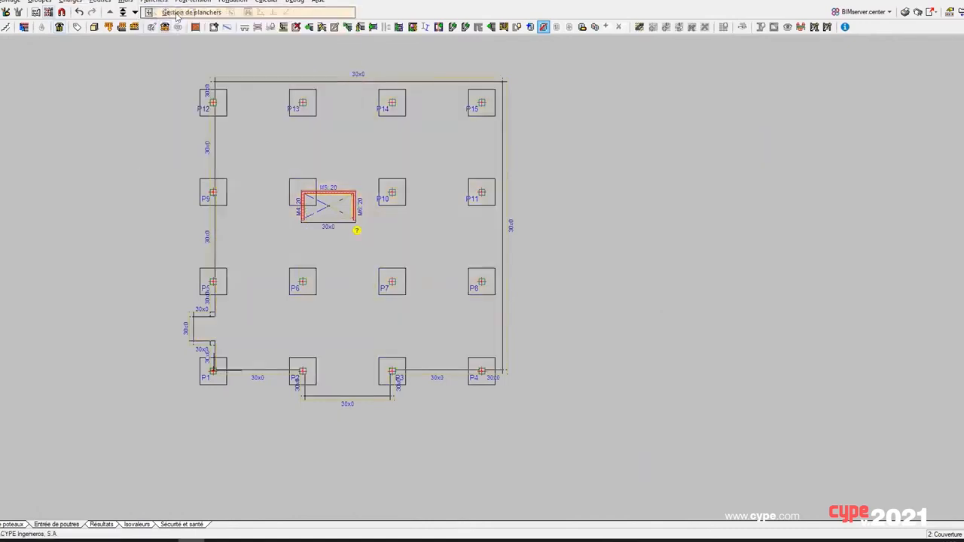
pyautogui.click(30, 55)
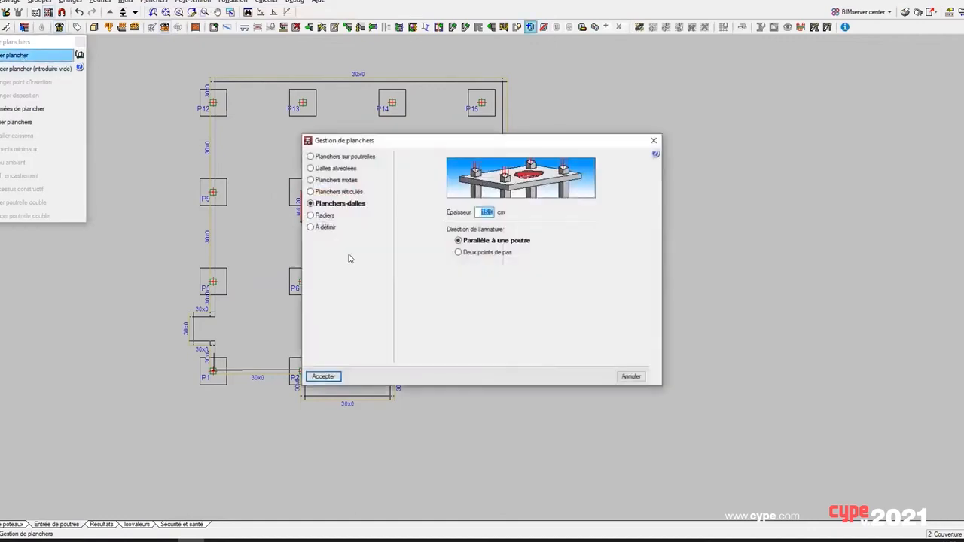
pyautogui.click(331, 193)
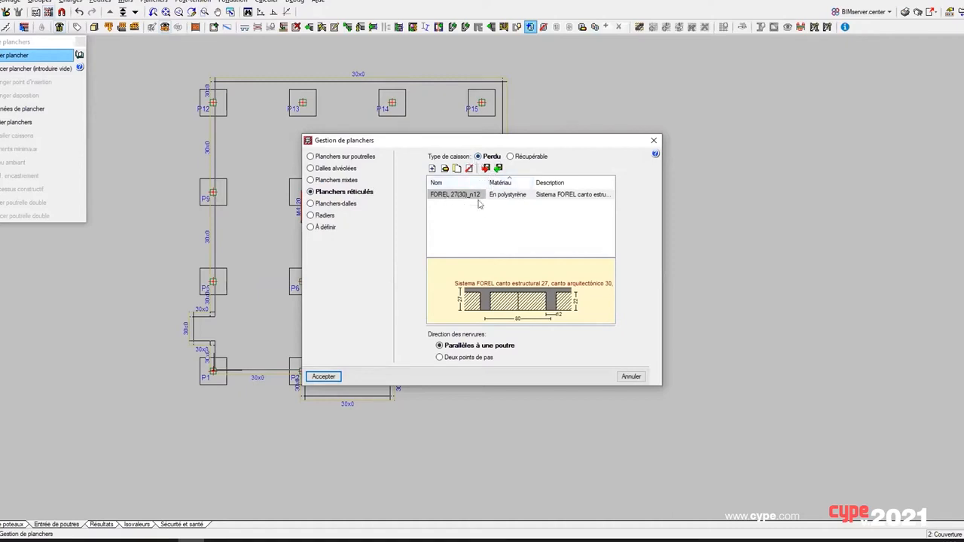
pyautogui.click(445, 170)
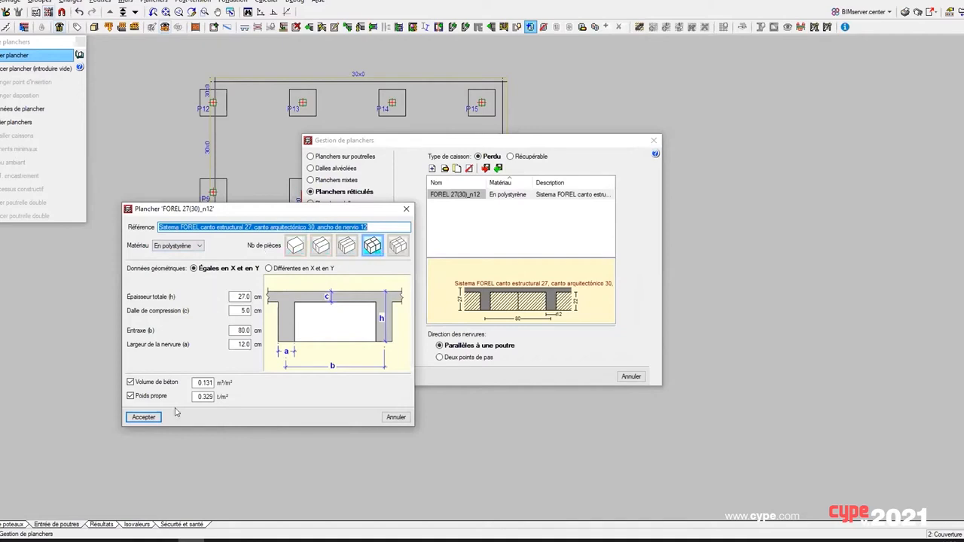
pyautogui.click(139, 419)
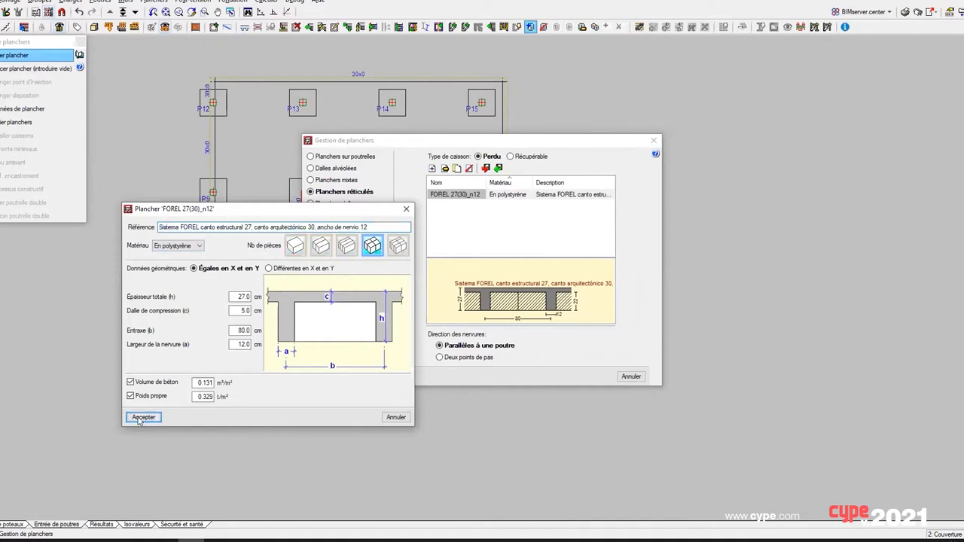
pyautogui.click(611, 288)
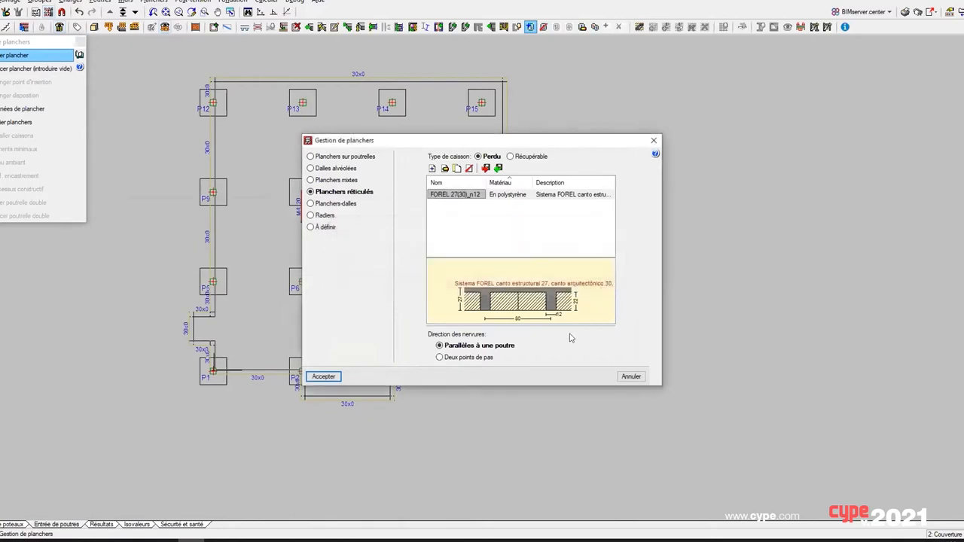
pyautogui.click(320, 376)
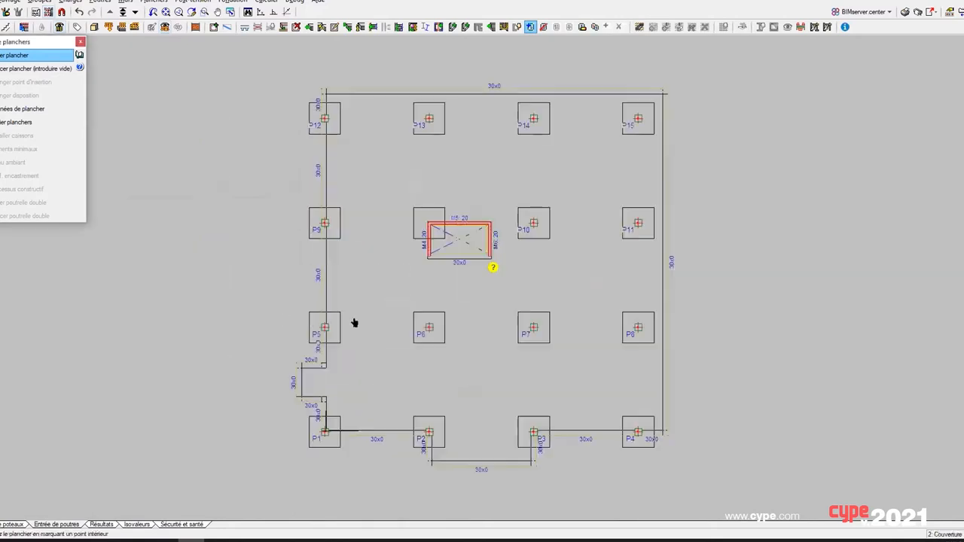
# Place the waffle slab in the Couverture panel, with its ribs parallel to the perimeter beam between P1 and P2
pyautogui.click(356, 310)
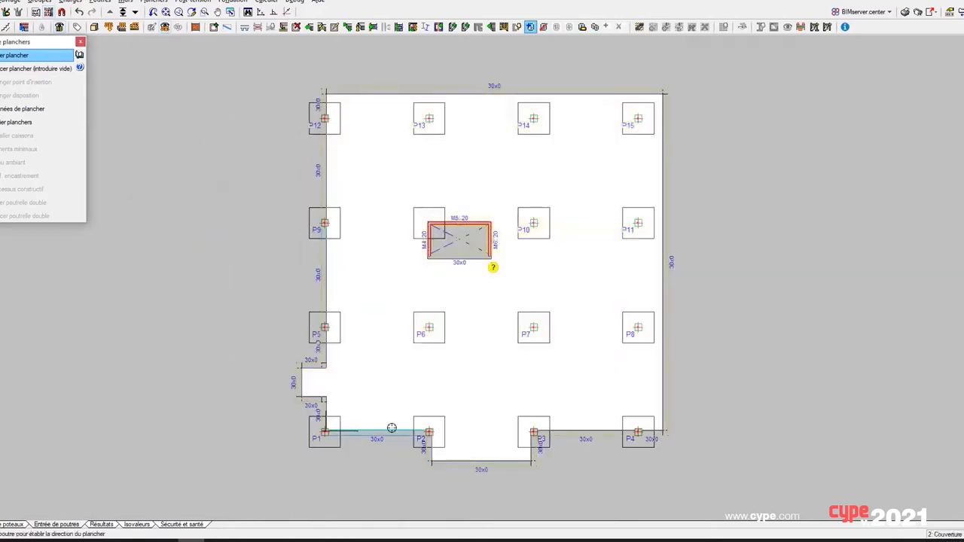
pyautogui.click(392, 428)
pyautogui.moveTo(482, 381); pyautogui.dragTo(376, 351, button='middle')
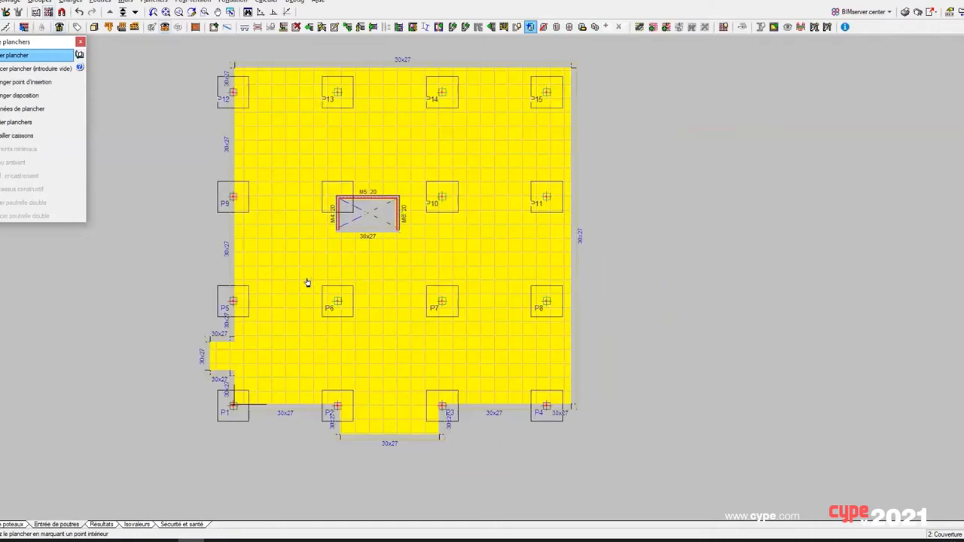
# Change the waffle slab's insertion point to the centre of column P6, so a rib passes through the column
pyautogui.scroll(2, 325, 305)
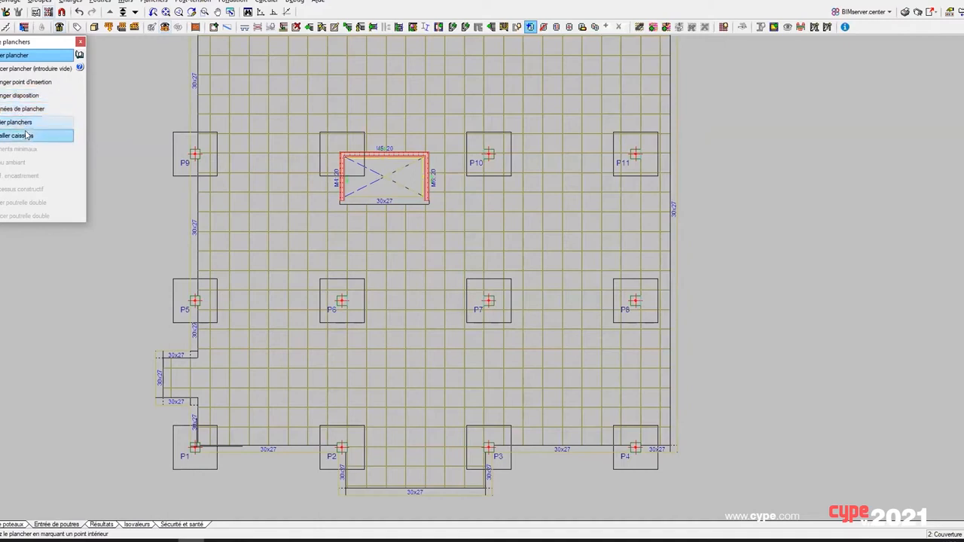
pyautogui.click(26, 82)
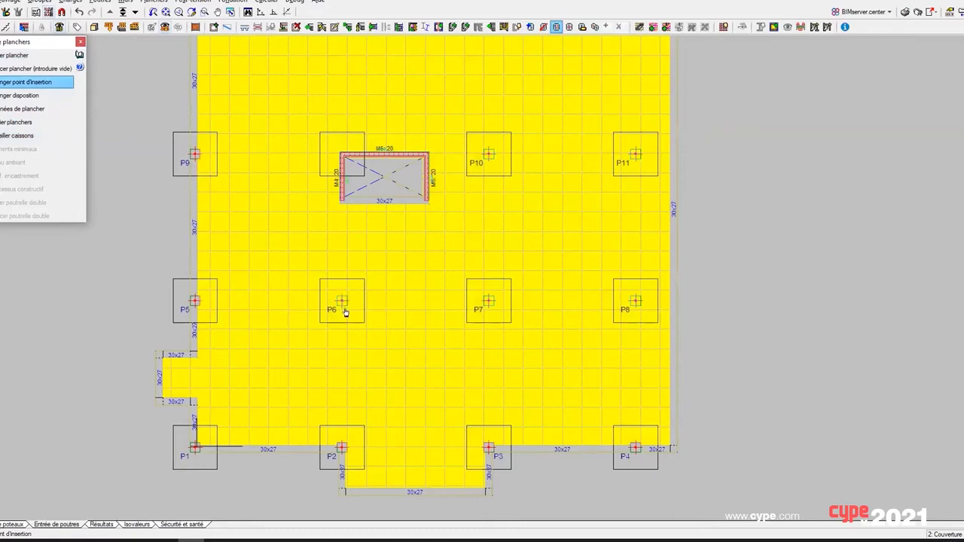
pyautogui.scroll(3, 344, 310)
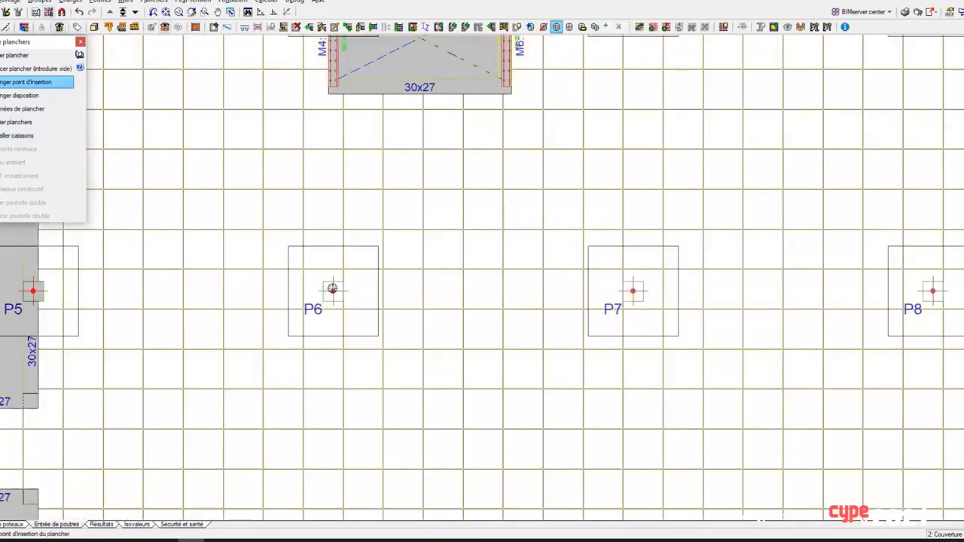
pyautogui.click(333, 292)
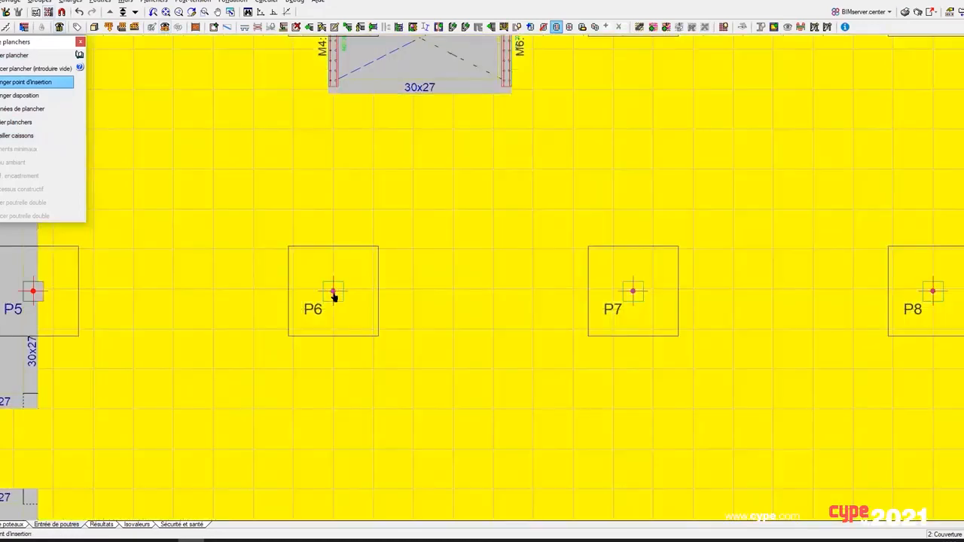
pyautogui.scroll(2, 332, 292)
pyautogui.click(328, 294)
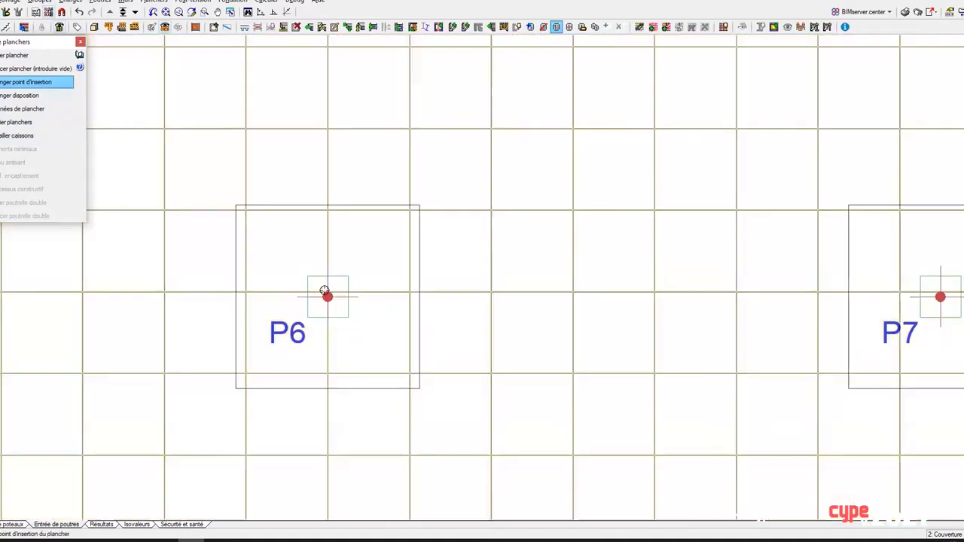
# Generate the solid panels around the columns of the Couverture waffle slab
pyautogui.scroll(-5, 335, 296)
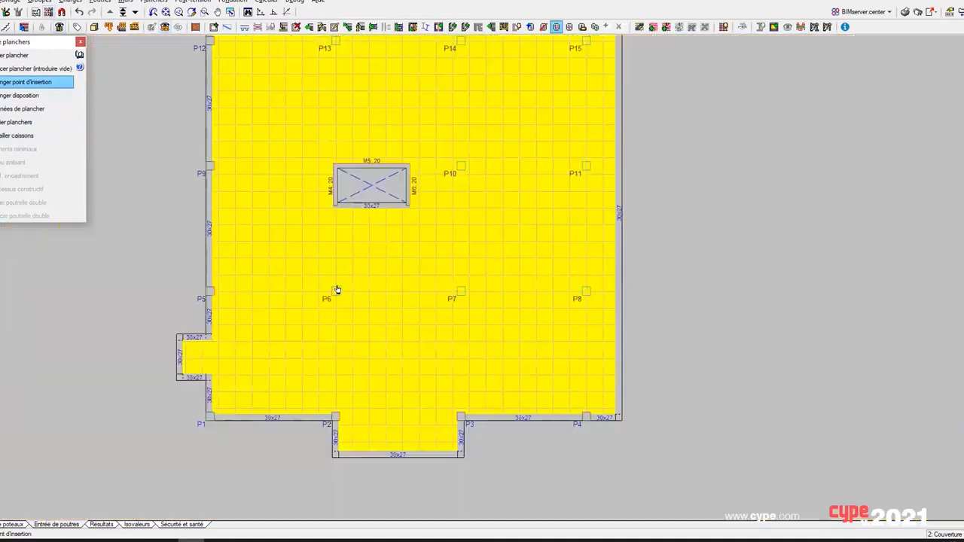
pyautogui.click(651, 30)
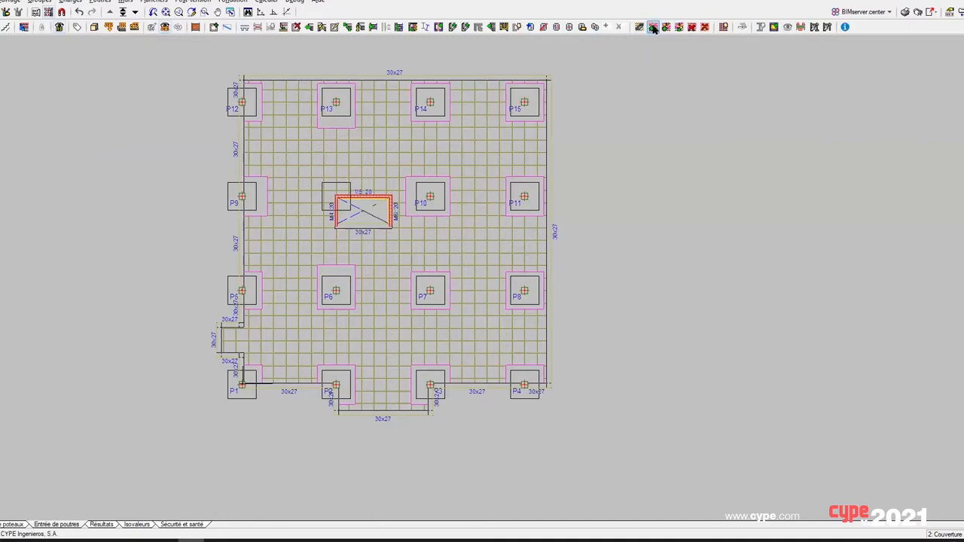
pyautogui.scroll(1, 407, 271)
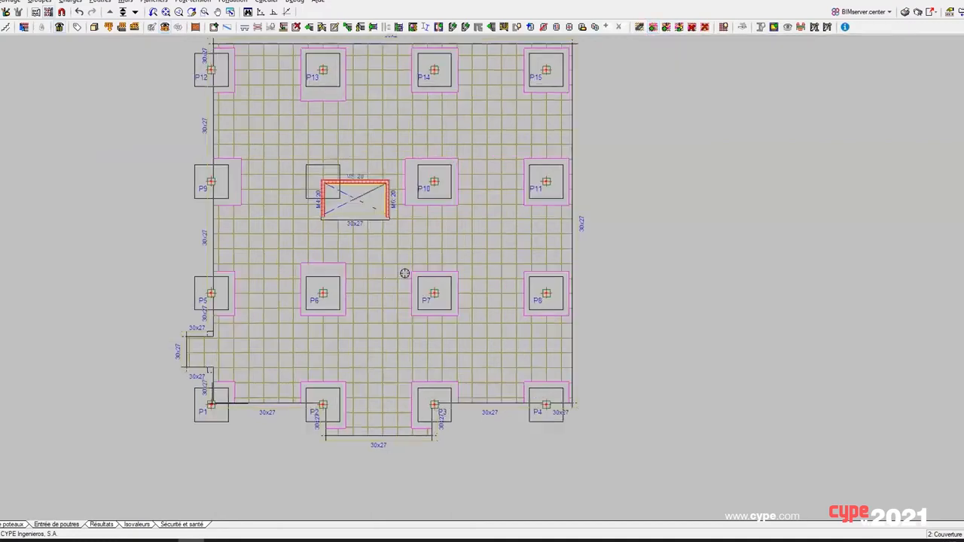
pyautogui.scroll(1, 366, 217)
pyautogui.scroll(1, 365, 217)
pyautogui.moveTo(397, 205); pyautogui.dragTo(294, 248, button='middle')
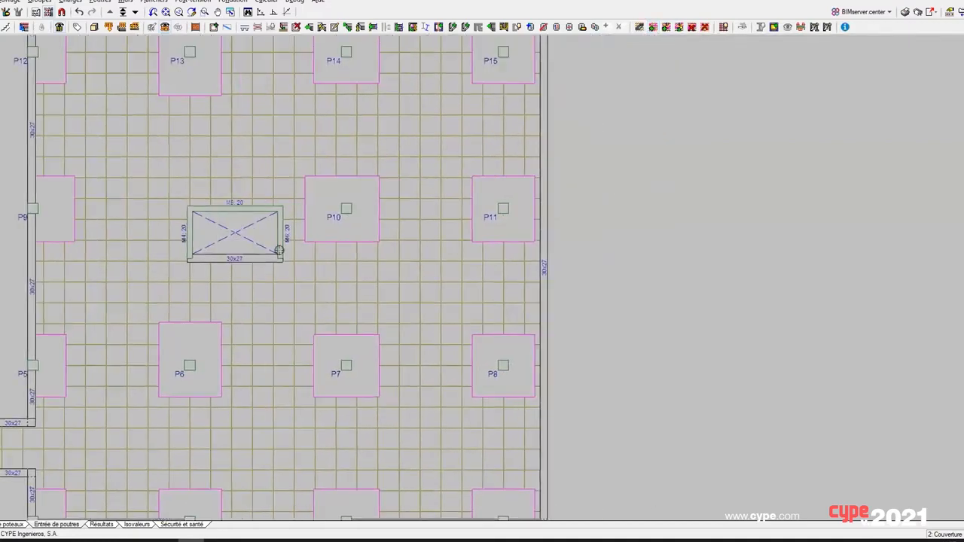
# Move the corners of the oversized solid panels at P13, P10, P9 and P6 to match the size of the neighbouring panels
pyautogui.click(678, 27)
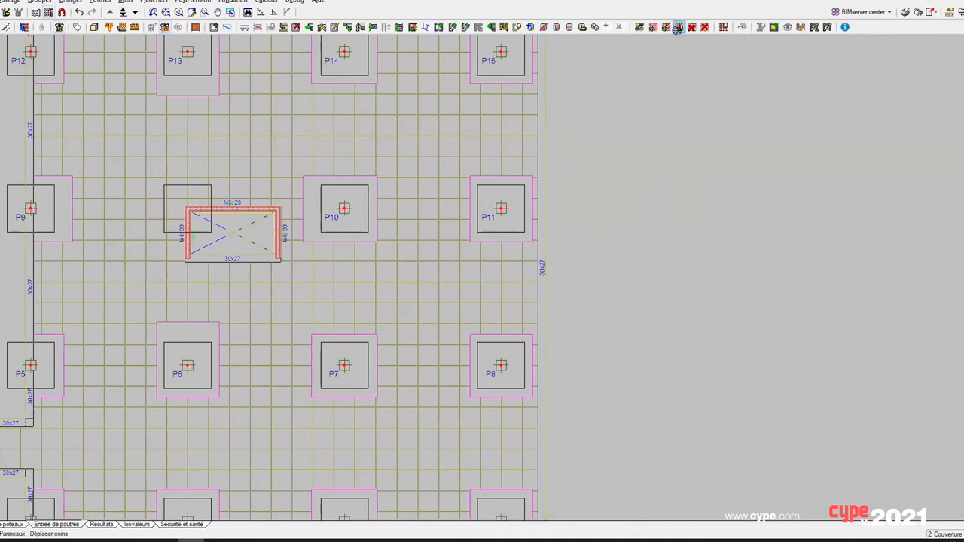
pyautogui.click(218, 92)
pyautogui.click(218, 83)
pyautogui.click(304, 176)
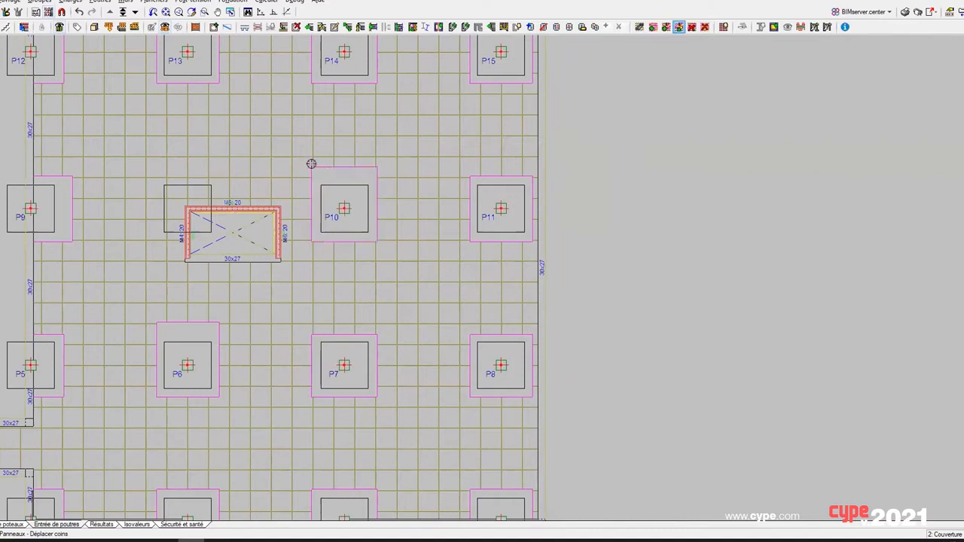
pyautogui.click(311, 176)
pyautogui.click(73, 176)
pyautogui.click(64, 176)
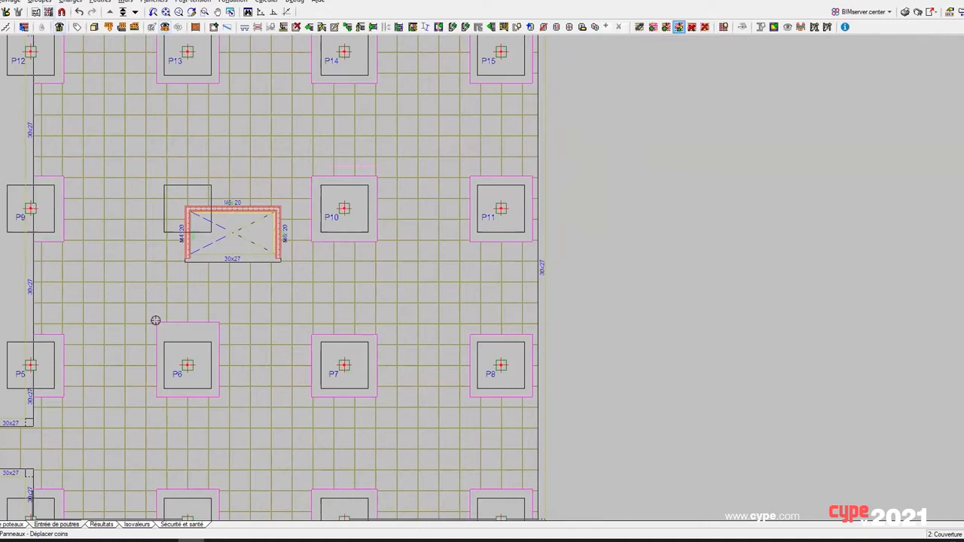
pyautogui.click(155, 322)
pyautogui.click(154, 335)
# Introduce a rectangular solid panel surrounding the core walls M4, M5 and M6
pyautogui.scroll(1, 225, 342)
pyautogui.moveTo(230, 344); pyautogui.dragTo(296, 375, button='middle')
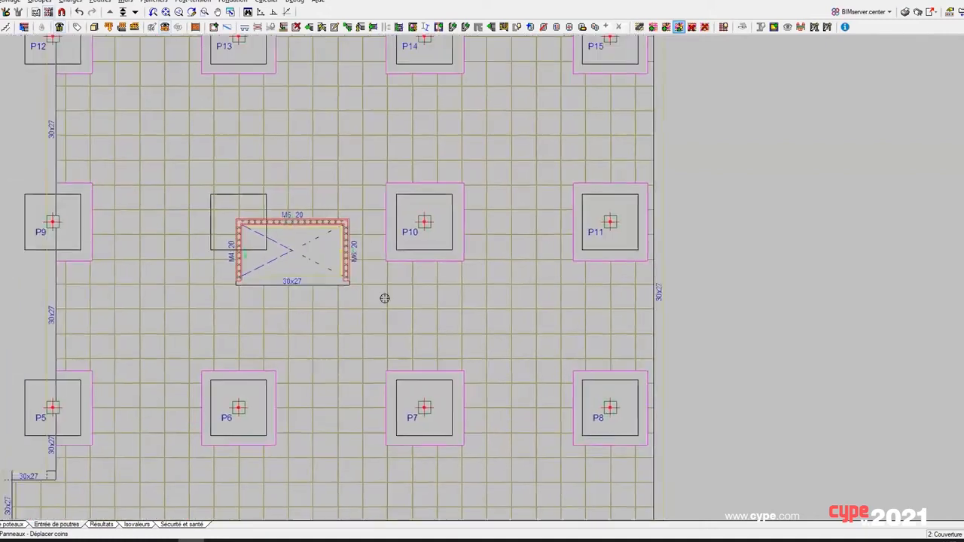
pyautogui.click(665, 27)
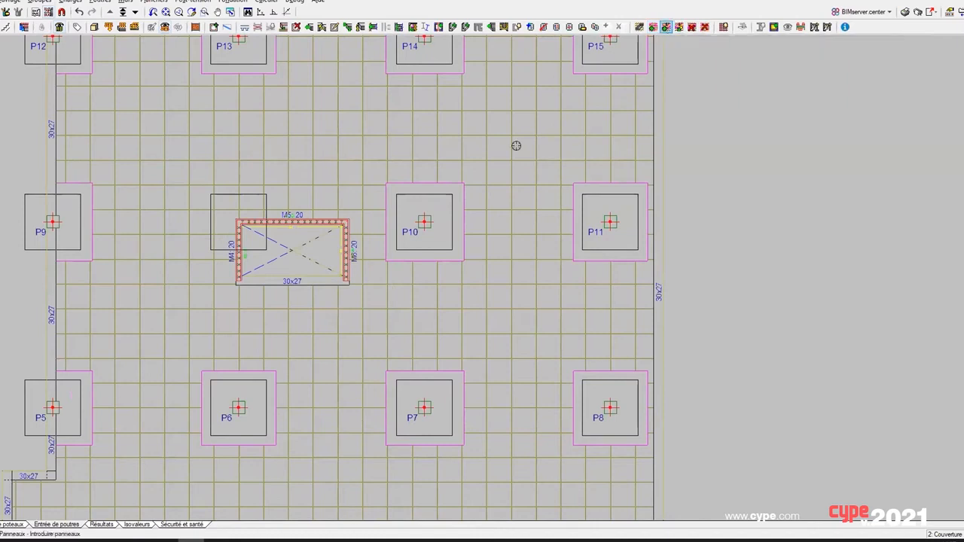
pyautogui.click(362, 308)
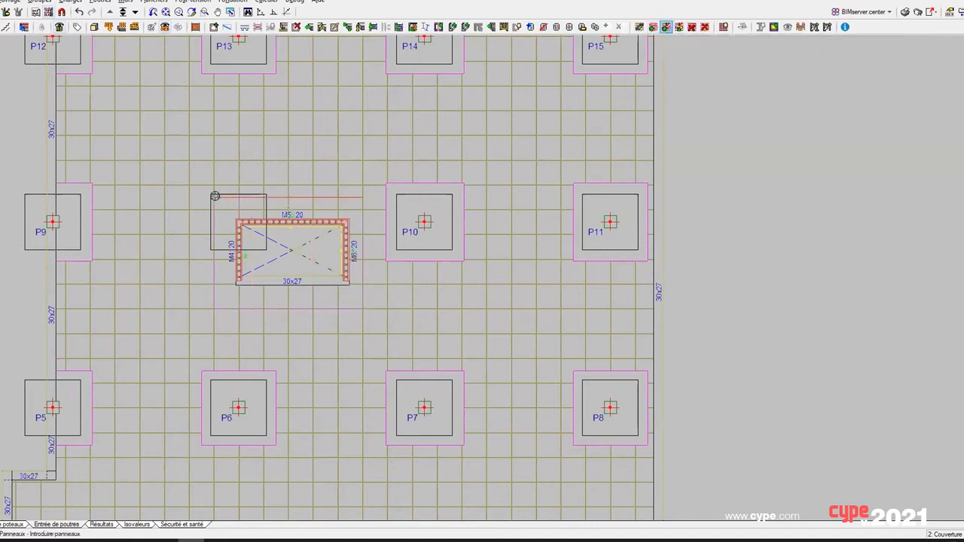
pyautogui.click(215, 196)
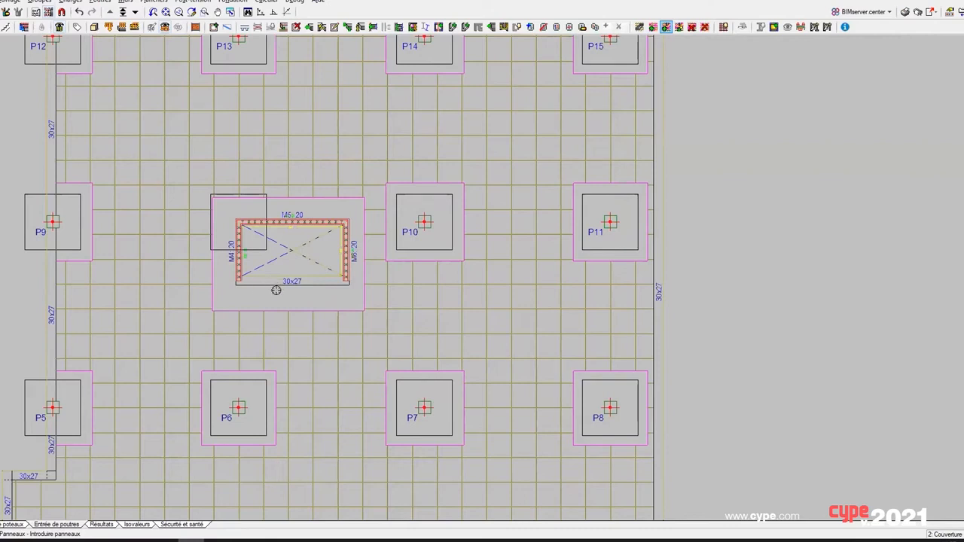
# Review the available panel commands for generating, introducing, moving and deleting panels, without running any
pyautogui.click(143, 2)
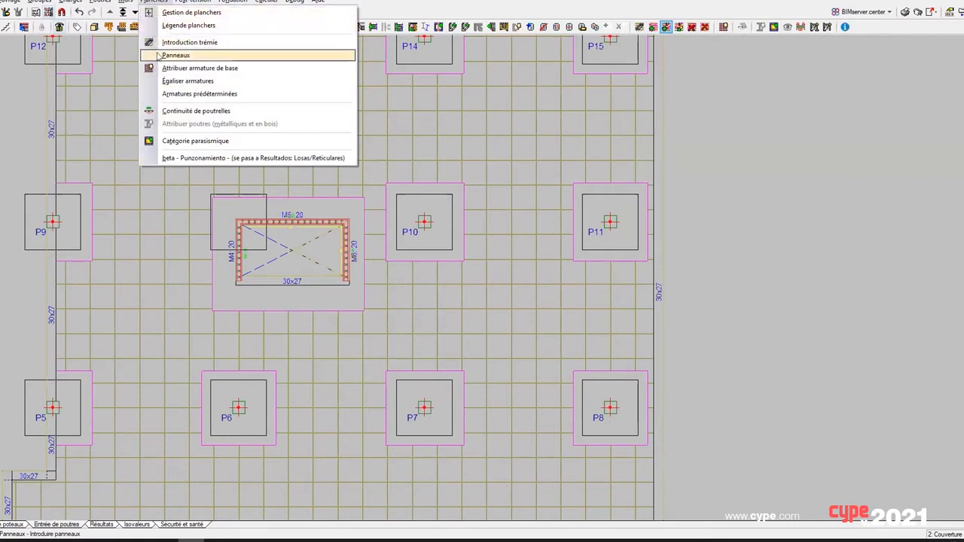
pyautogui.click(175, 55)
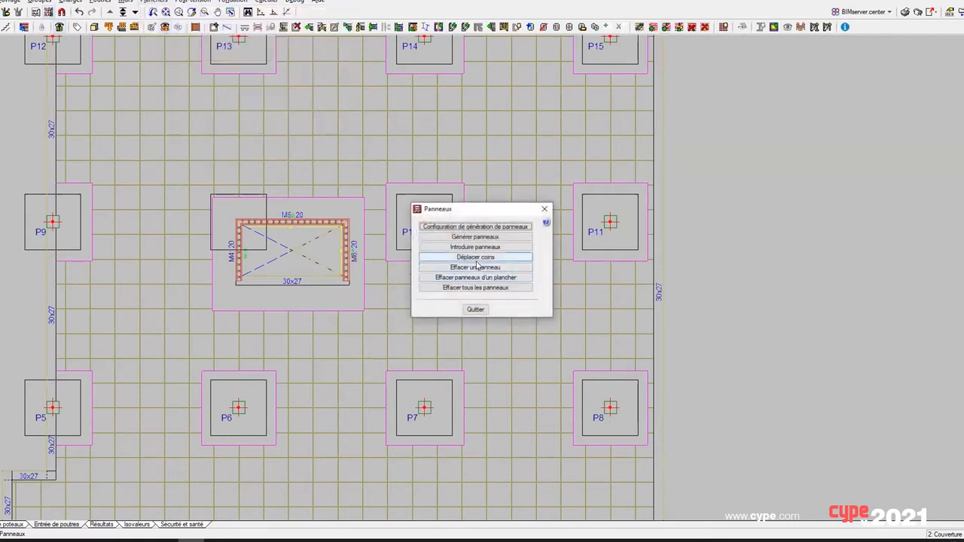
pyautogui.click(545, 209)
# Examine the base reinforcement options of the solid panel at P9, dismissing the help and leaving the assignment unchanged
pyautogui.click(154, 2)
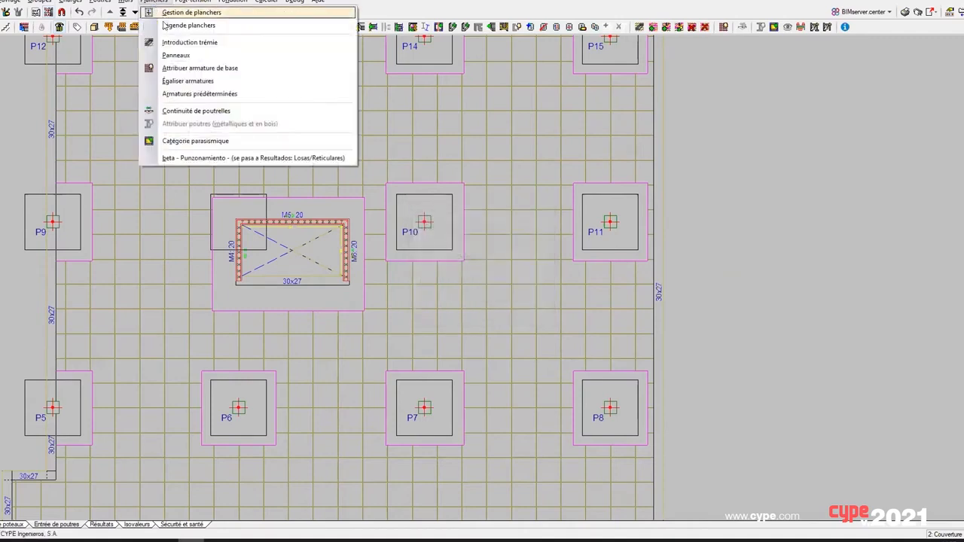
pyautogui.click(172, 68)
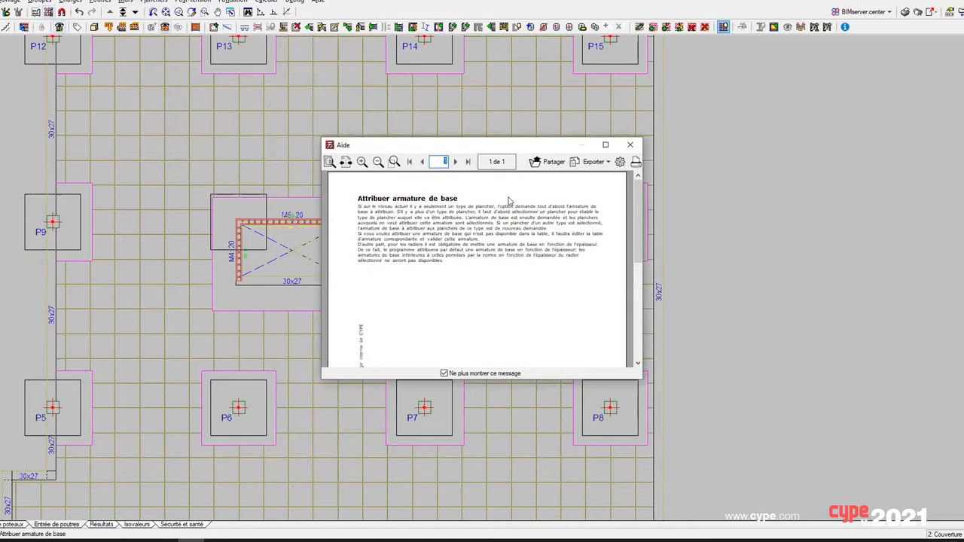
pyautogui.click(629, 144)
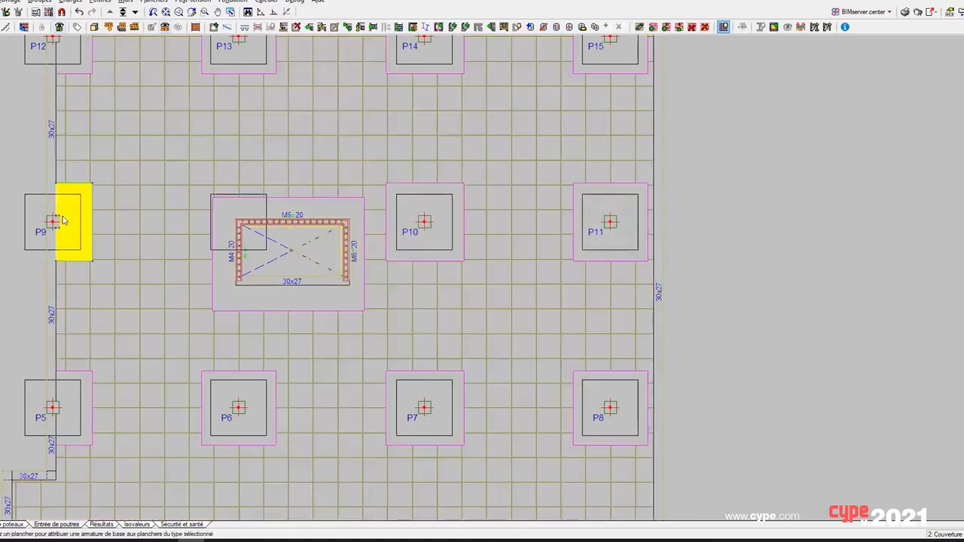
pyautogui.click(65, 220)
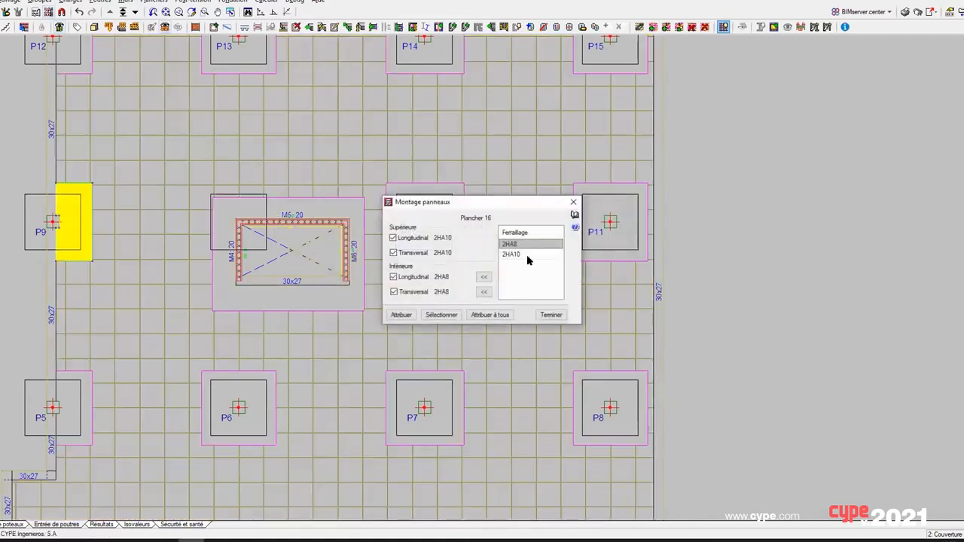
pyautogui.click(573, 202)
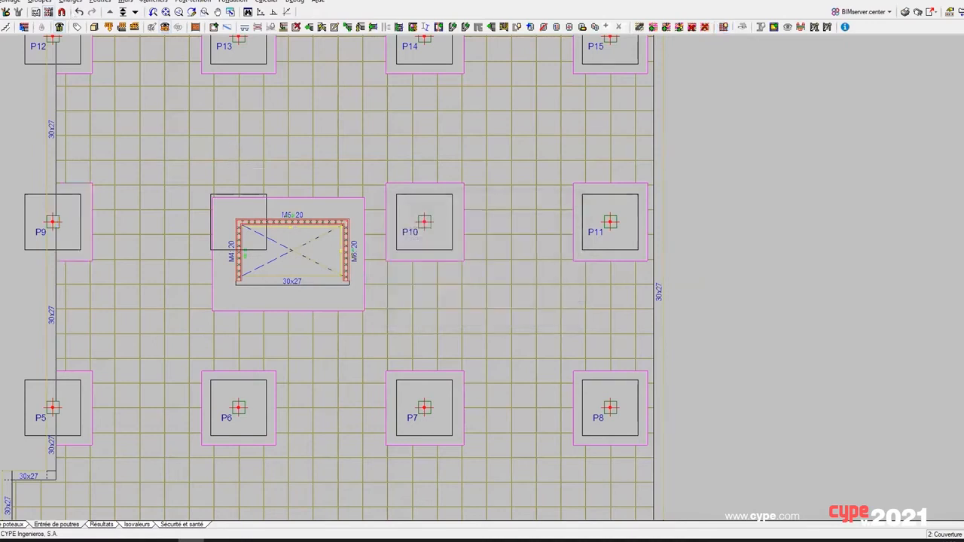
# Open the base reinforcement settings of the lightened waffle slab area to examine its upper and lower longitudinal and transverse options
pyautogui.click(154, 1)
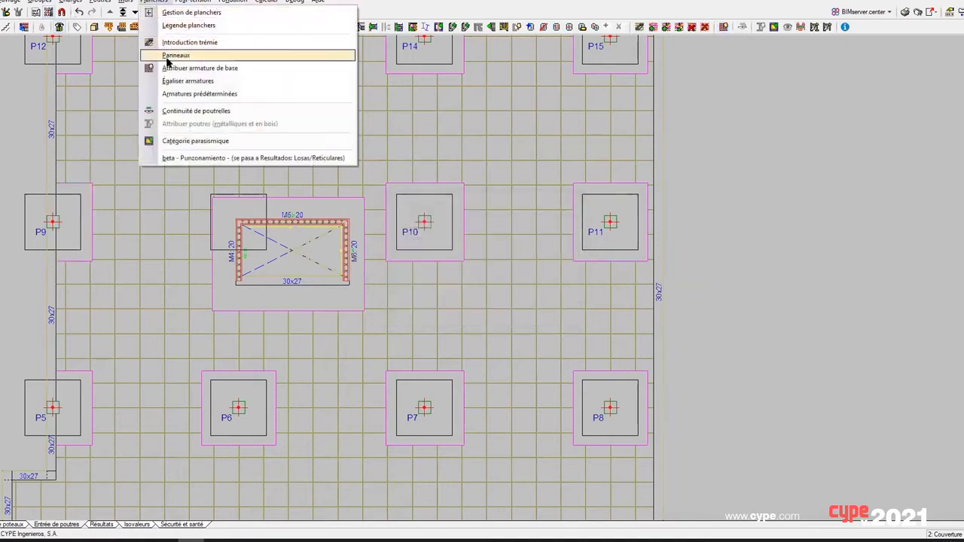
pyautogui.click(171, 69)
pyautogui.click(185, 125)
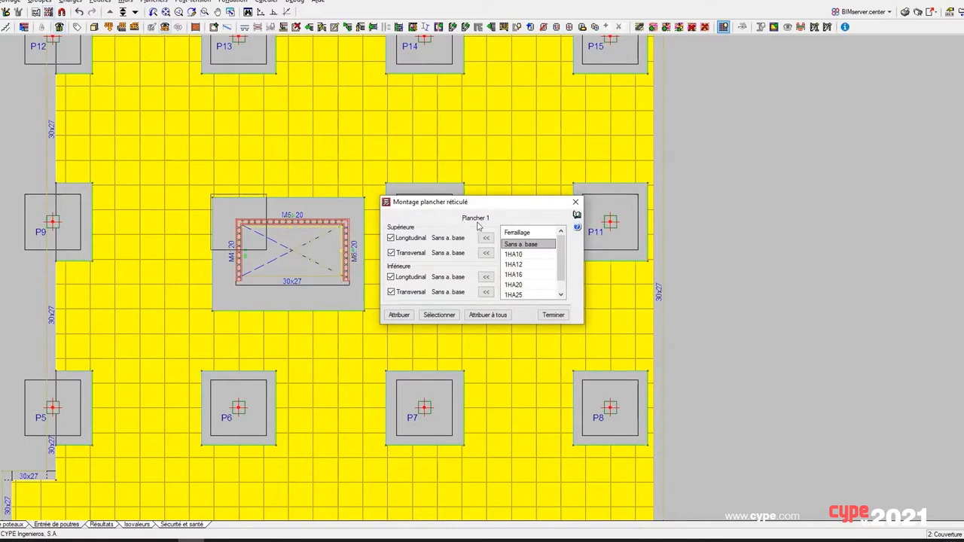
pyautogui.moveTo(340, 205); pyautogui.dragTo(340, 205)
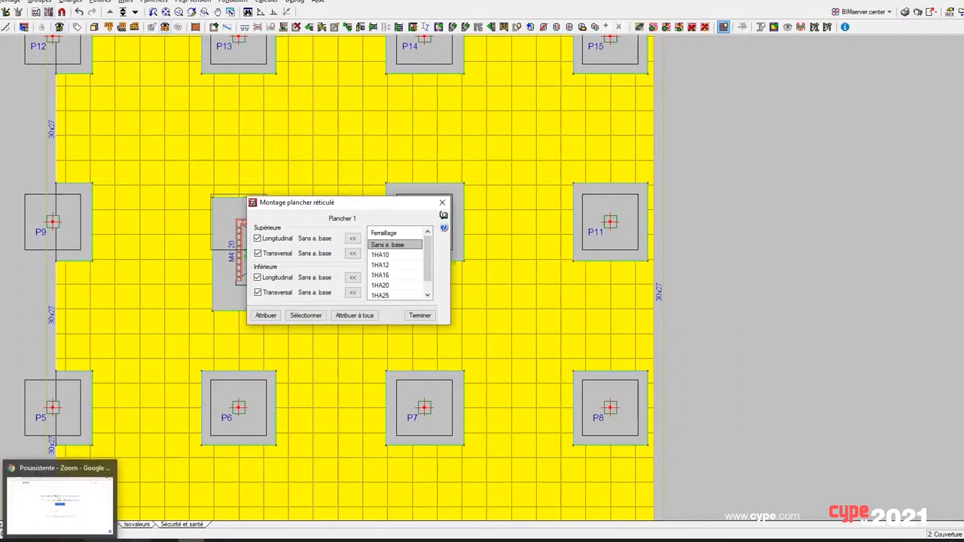
# Switch to Formation Reticule.pdf and read sections 3.9 Armature de base and 3.10 on seismic design, through page 22
pyautogui.click(215, 497)
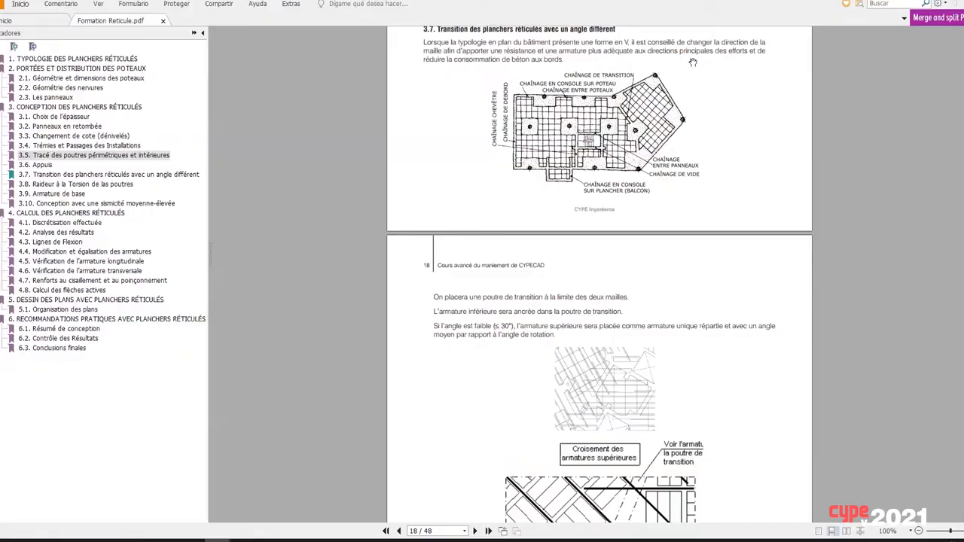
pyautogui.scroll(-10, 606, 200)
pyautogui.scroll(-5, 606, 200)
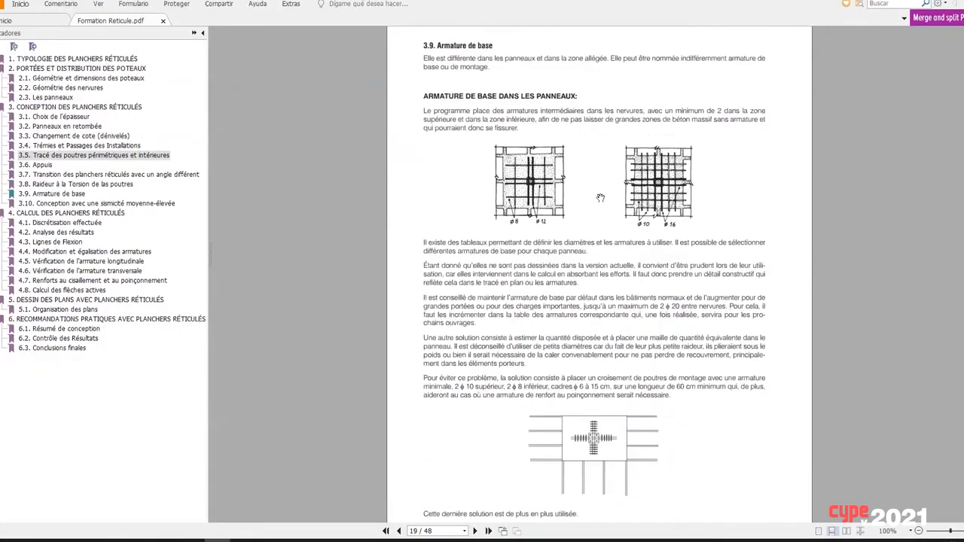
pyautogui.scroll(-3, 600, 198)
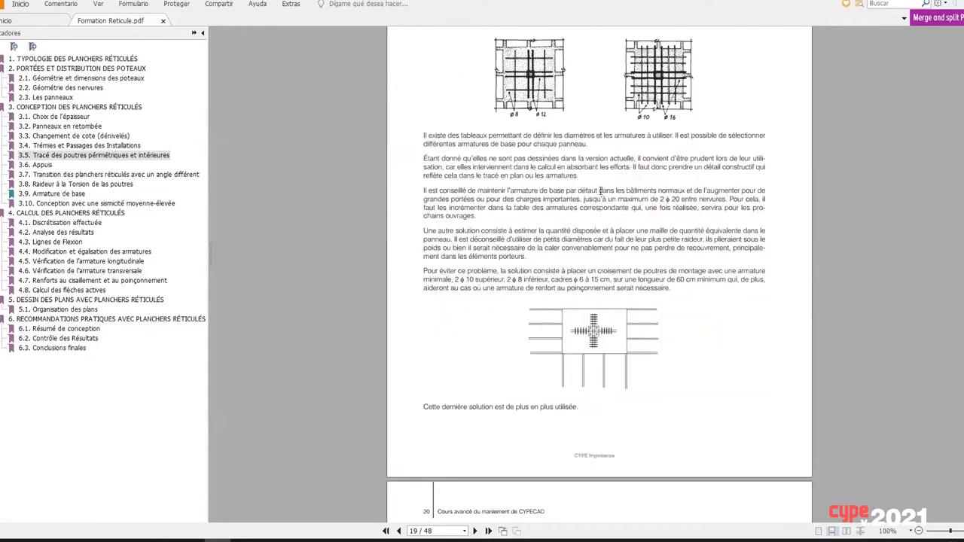
pyautogui.scroll(-10, 600, 190)
pyautogui.scroll(-10, 600, 191)
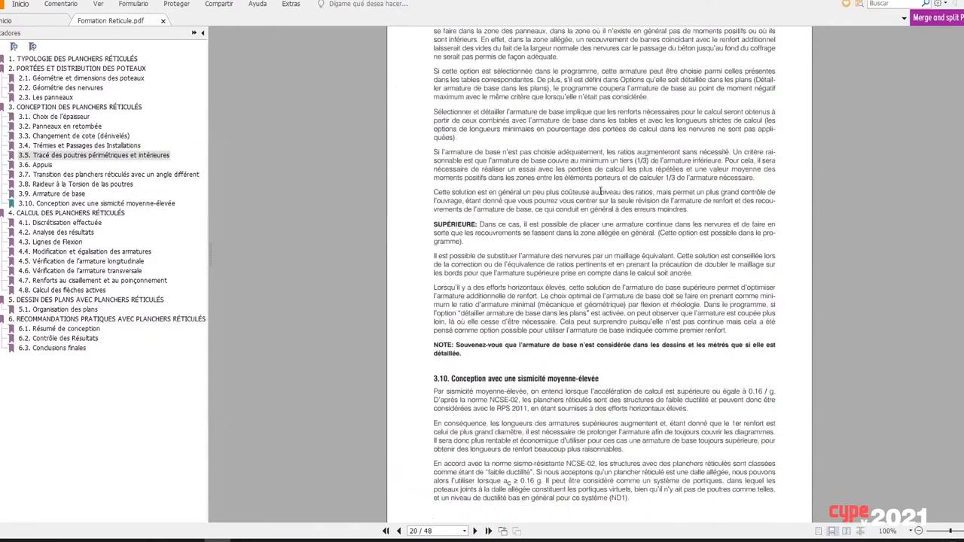
pyautogui.scroll(-6, 600, 192)
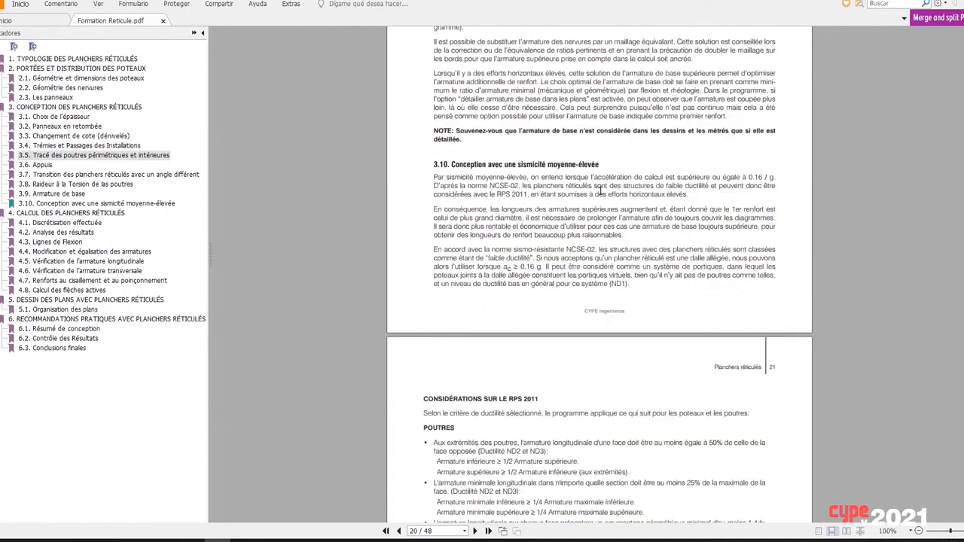
pyautogui.scroll(-12, 600, 189)
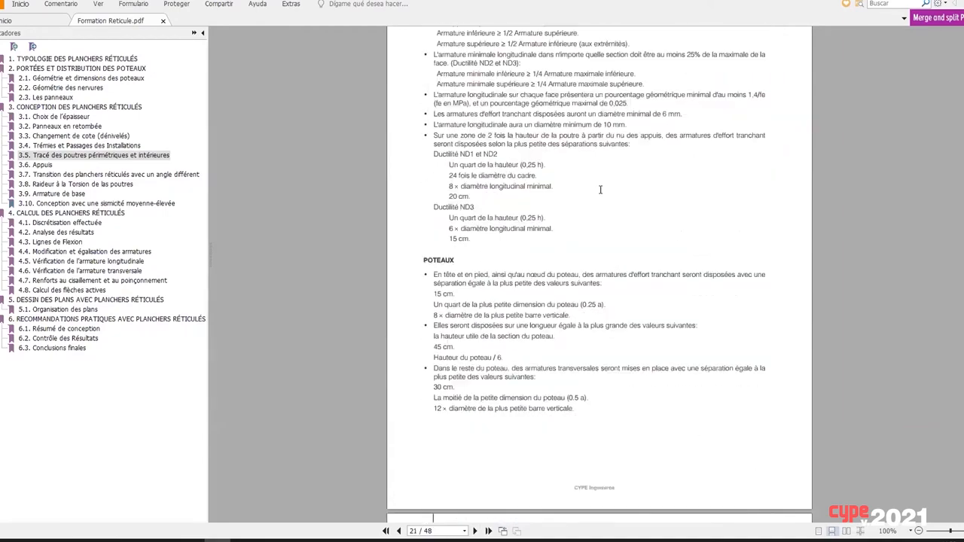
pyautogui.scroll(-12, 600, 193)
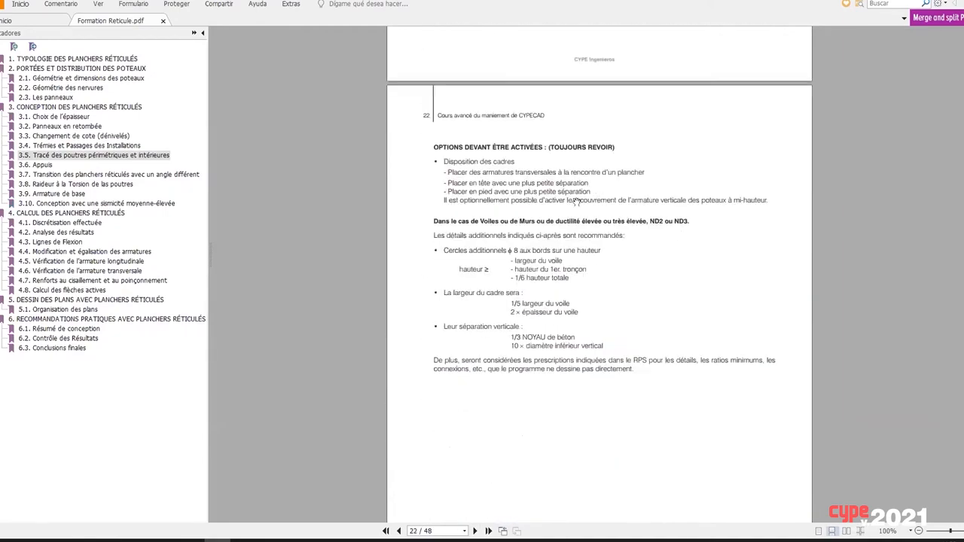
pyautogui.scroll(-3, 530, 369)
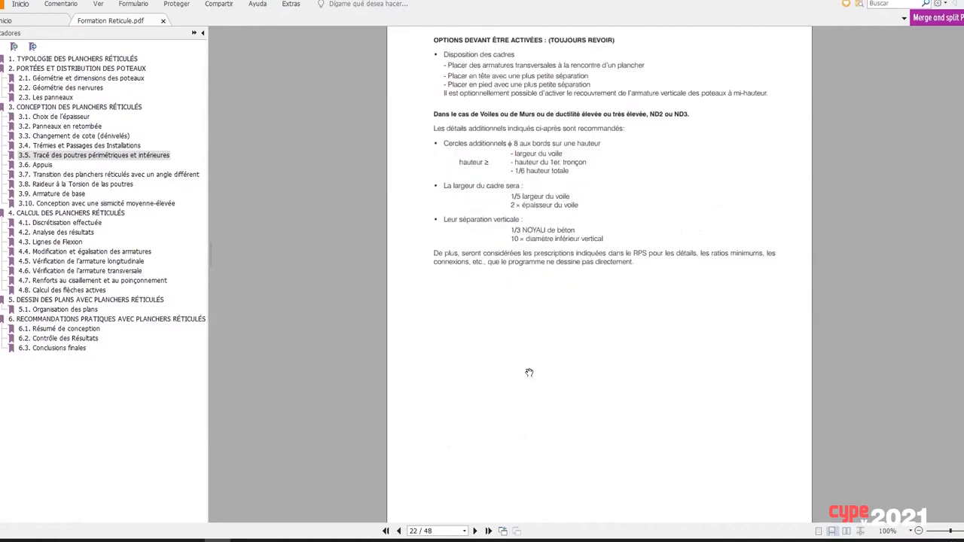
pyautogui.scroll(-6, 530, 369)
pyautogui.scroll(-6, 530, 367)
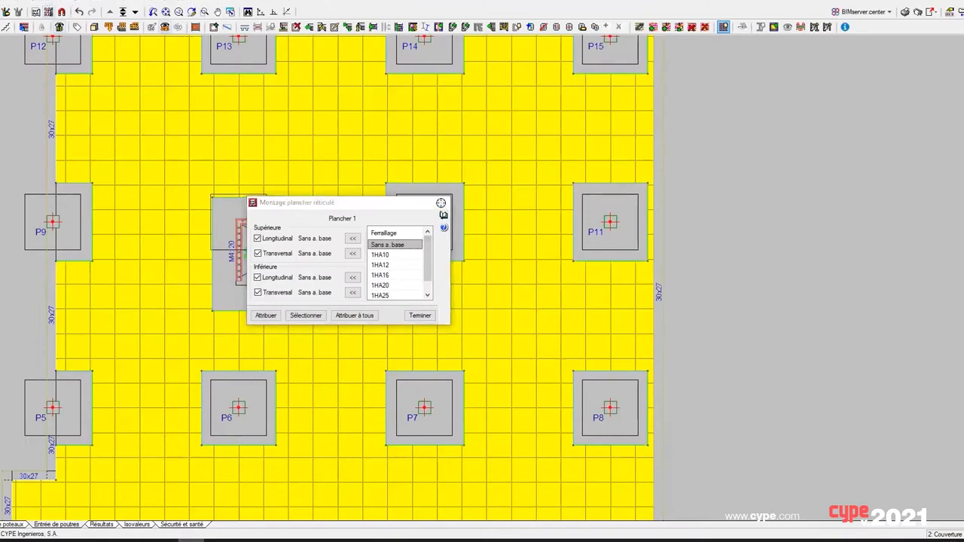
# Close the base reinforcement settings unchanged and examine the whole building's 3D model, including both floors, solid panels, core and foundations
pyautogui.click(440, 202)
pyautogui.scroll(-2, 757, 345)
pyautogui.moveTo(757, 344); pyautogui.dragTo(723, 272, button='middle')
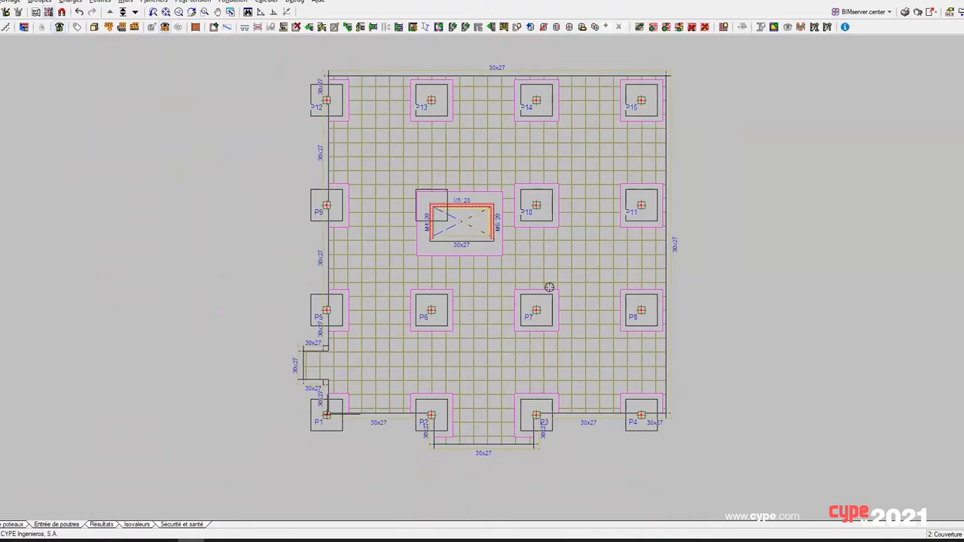
pyautogui.click(94, 27)
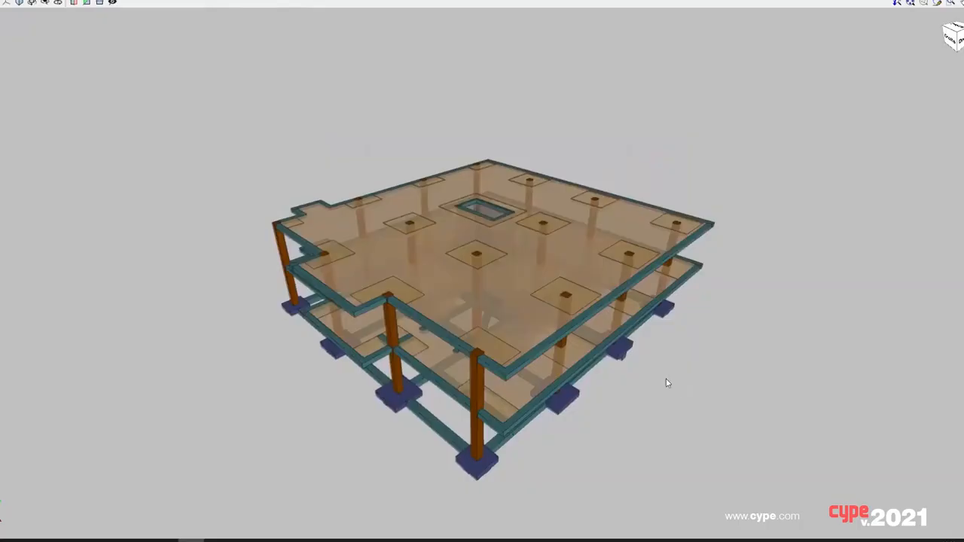
pyautogui.moveTo(308, 450); pyautogui.dragTo(333, 403, button='middle')
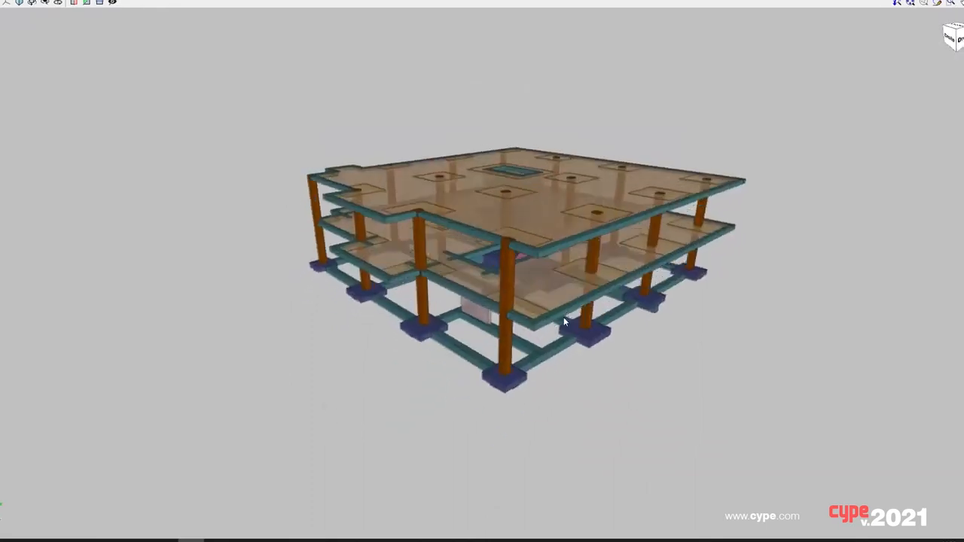
pyautogui.scroll(3, 565, 331)
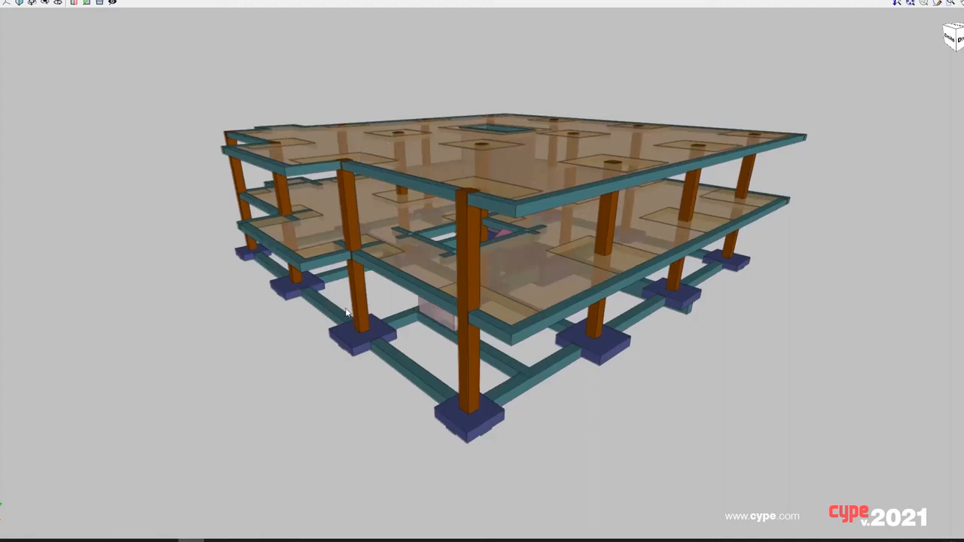
pyautogui.moveTo(346, 314); pyautogui.dragTo(329, 323, button='middle')
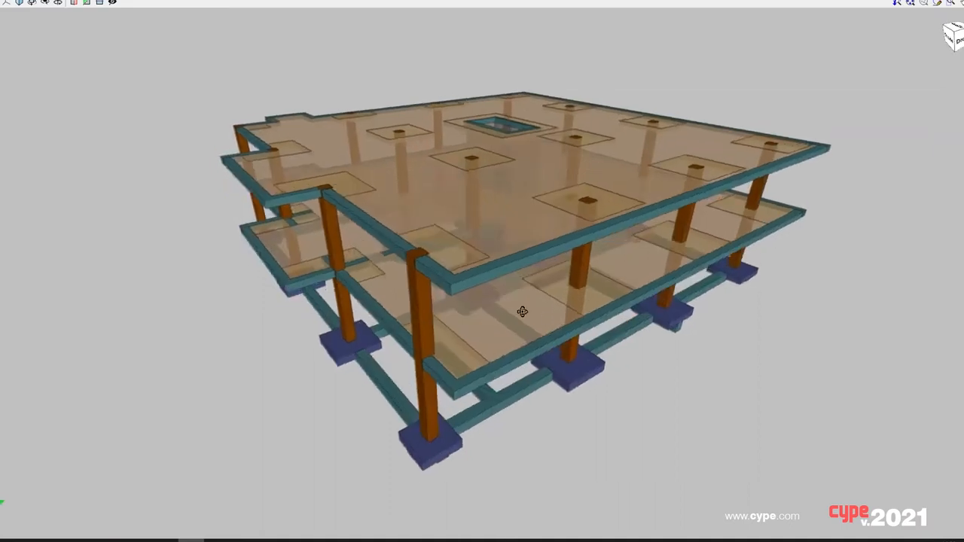
pyautogui.moveTo(523, 311)
pyautogui.mouseDown(button='middle')
pyautogui.moveTo(439, 273)
pyautogui.moveTo(641, 282)
pyautogui.moveTo(441, 297)
pyautogui.moveTo(533, 297)
pyautogui.mouseUp(button='middle')
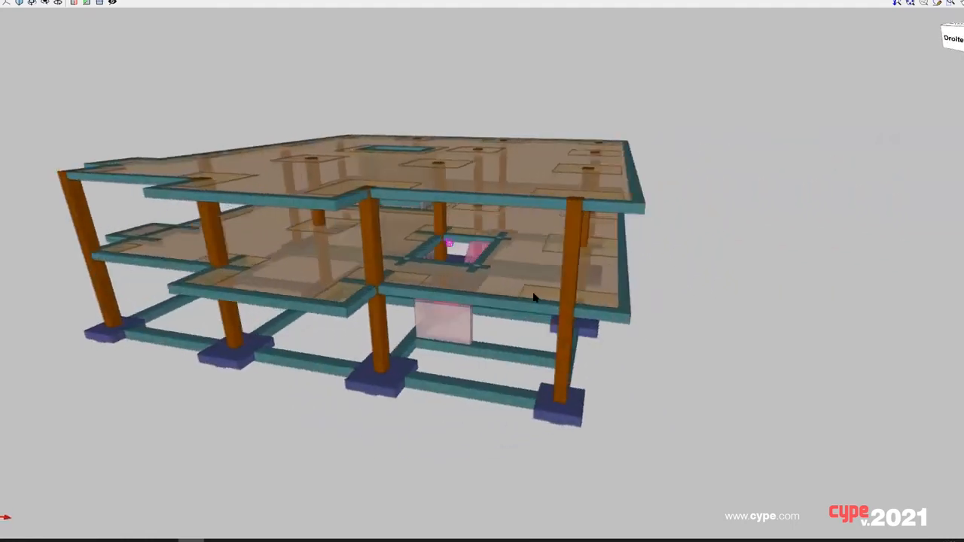
pyautogui.moveTo(416, 293)
pyautogui.mouseDown(button='middle')
pyautogui.moveTo(435, 286)
pyautogui.moveTo(433, 296)
pyautogui.mouseUp(button='middle')
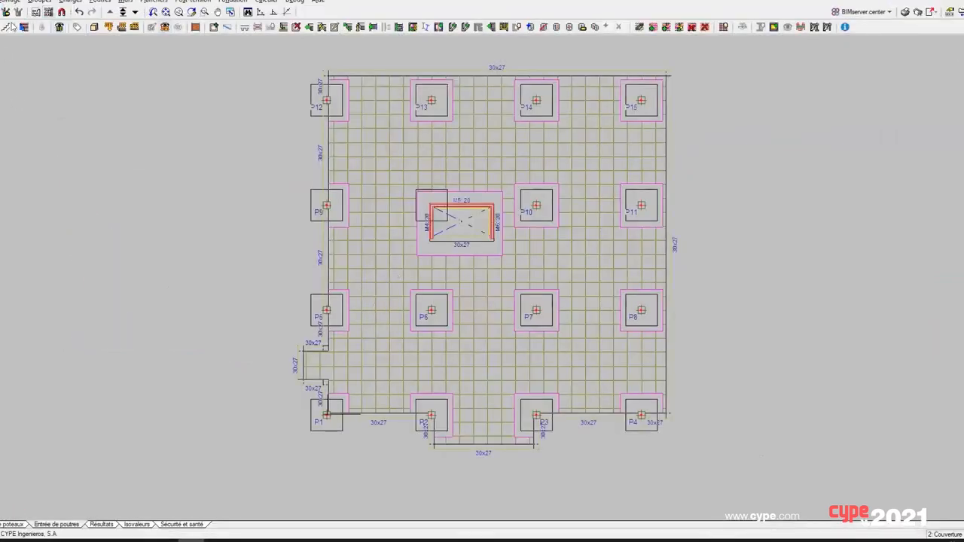
# Open the project's general data (Données générales) to examine the design codes, materials and seismic action settings
pyautogui.click(6, 2)
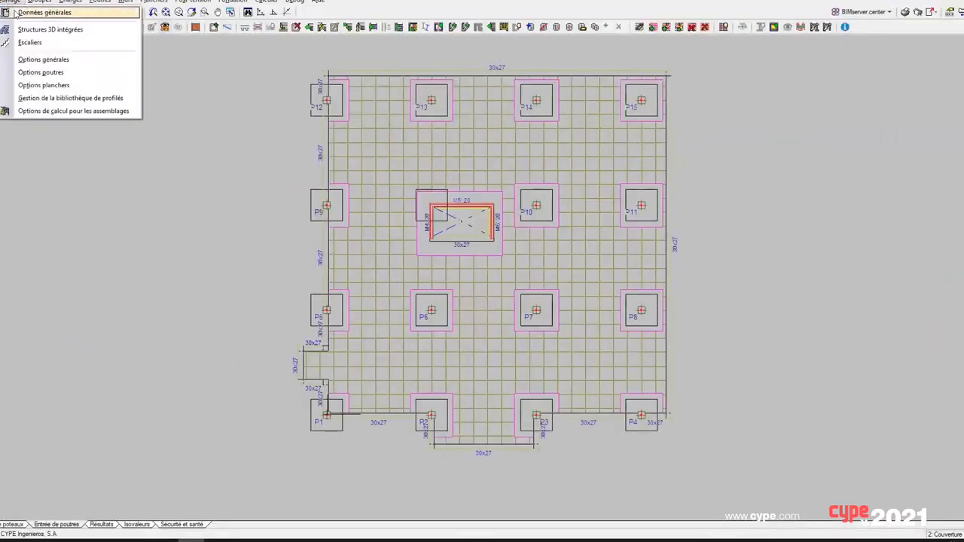
pyautogui.click(15, 12)
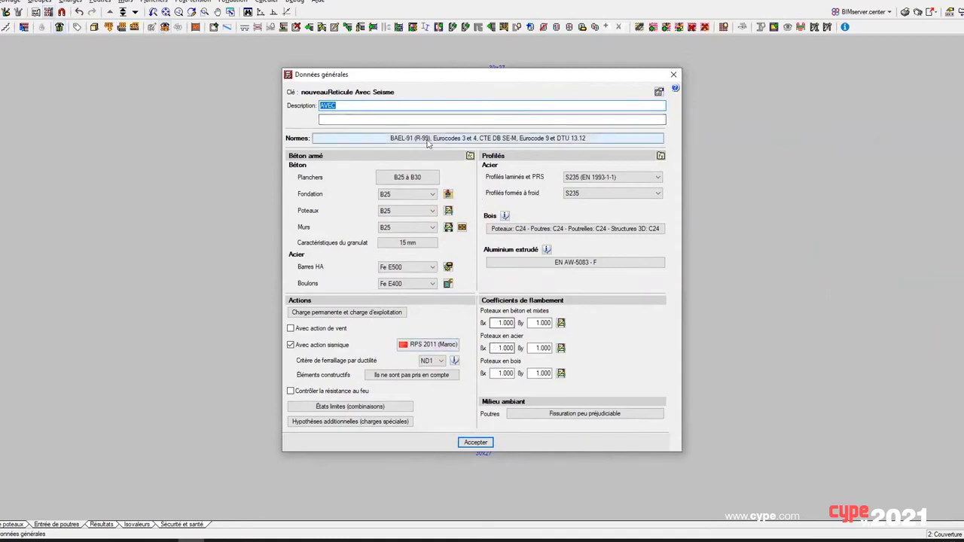
# Review the RPS 2011 (Maroc) seismic action settings in the general data and close them without changes
pyautogui.click(412, 345)
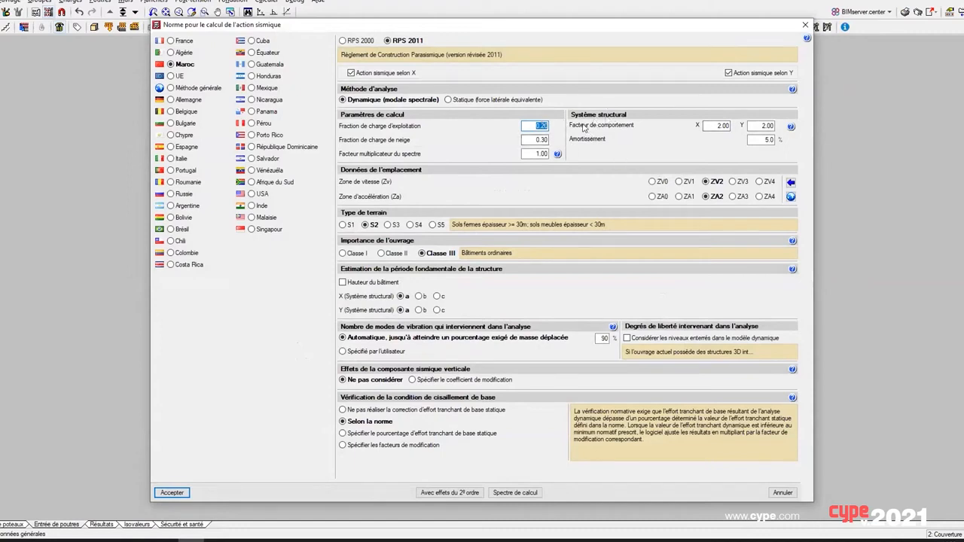
pyautogui.click(804, 27)
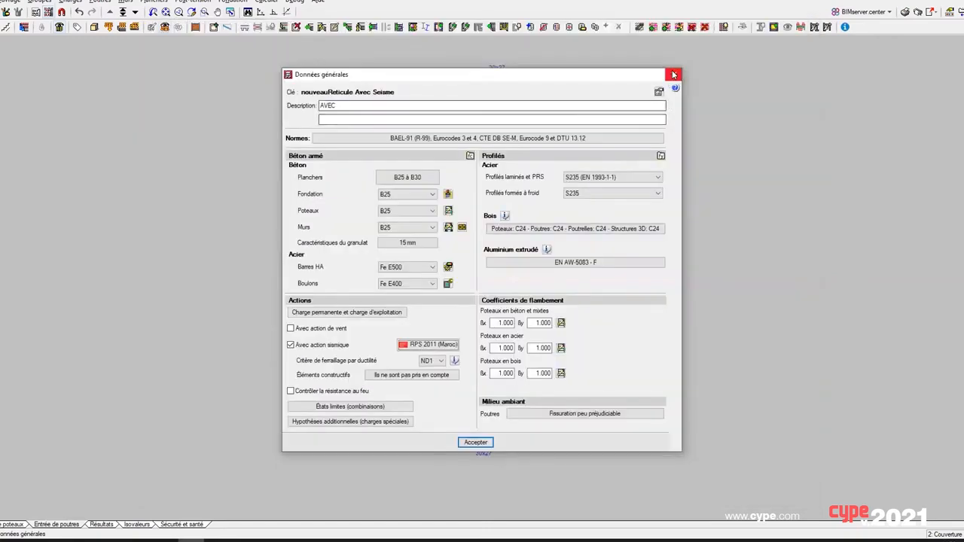
pyautogui.click(673, 73)
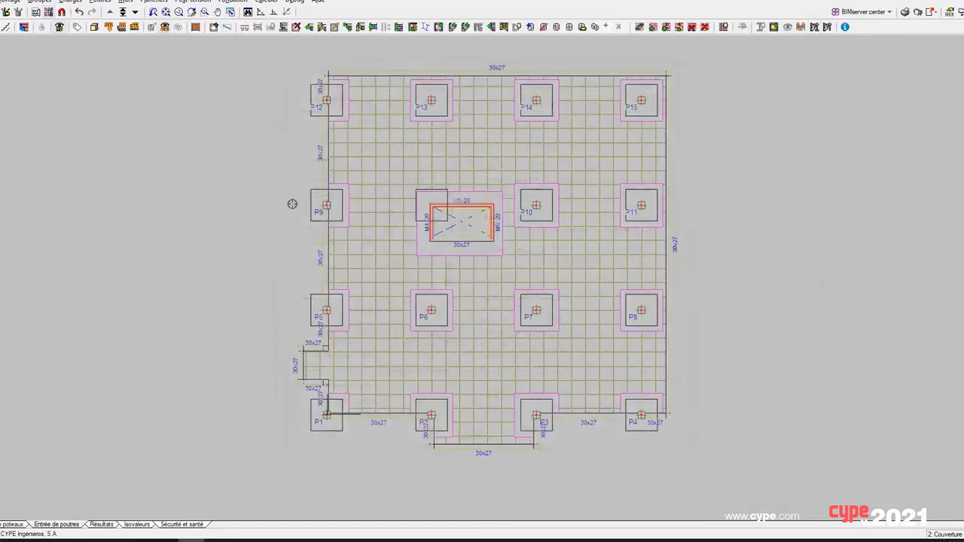
# Inspect the whole building in 3D, examining the slabs, columns, core walls and foundations from several angles
pyautogui.click(93, 28)
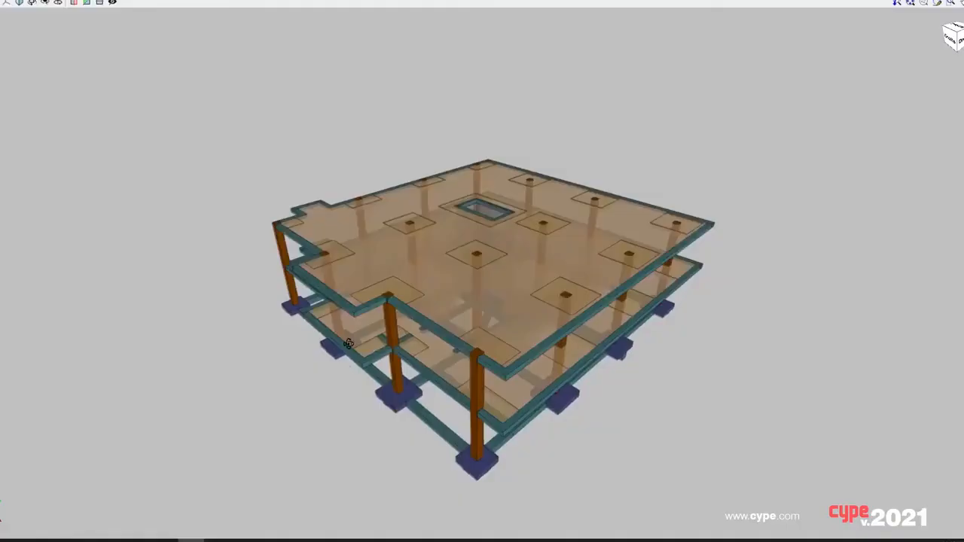
pyautogui.moveTo(349, 343); pyautogui.dragTo(585, 204, button='middle')
pyautogui.scroll(1, 528, 216)
pyautogui.scroll(3, 528, 216)
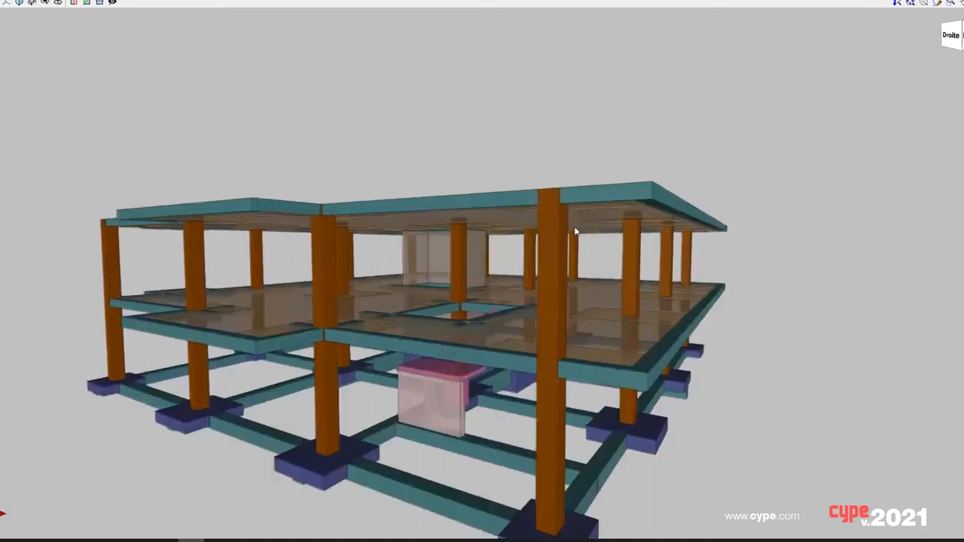
pyautogui.moveTo(593, 288); pyautogui.dragTo(332, 241, button='middle')
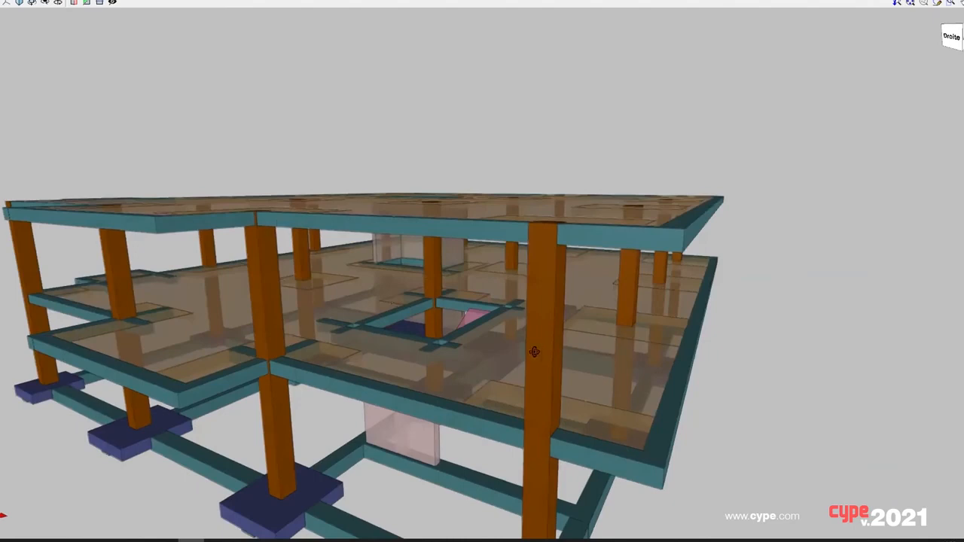
pyautogui.moveTo(532, 351); pyautogui.dragTo(755, 138, button='middle')
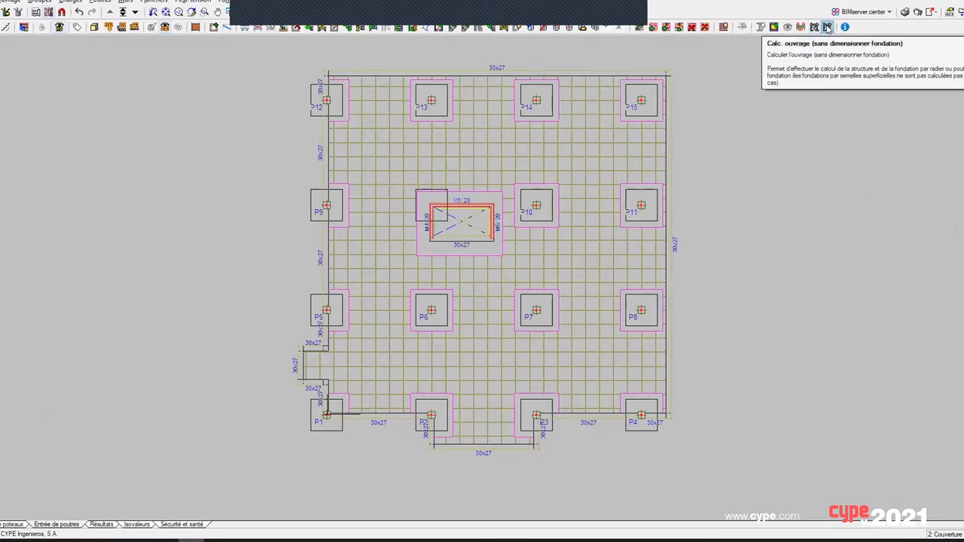
# Calculate the structure without dimensioning the foundation
pyautogui.click(826, 28)
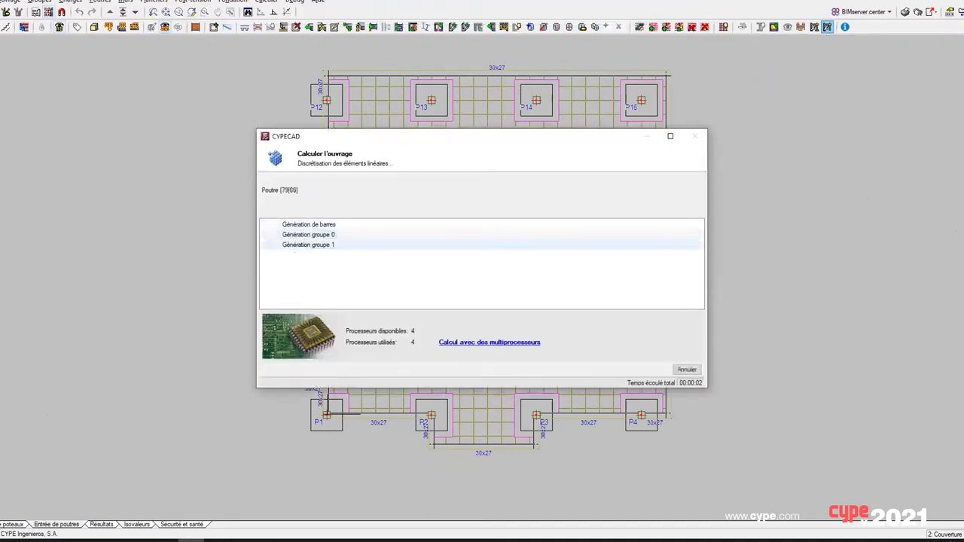
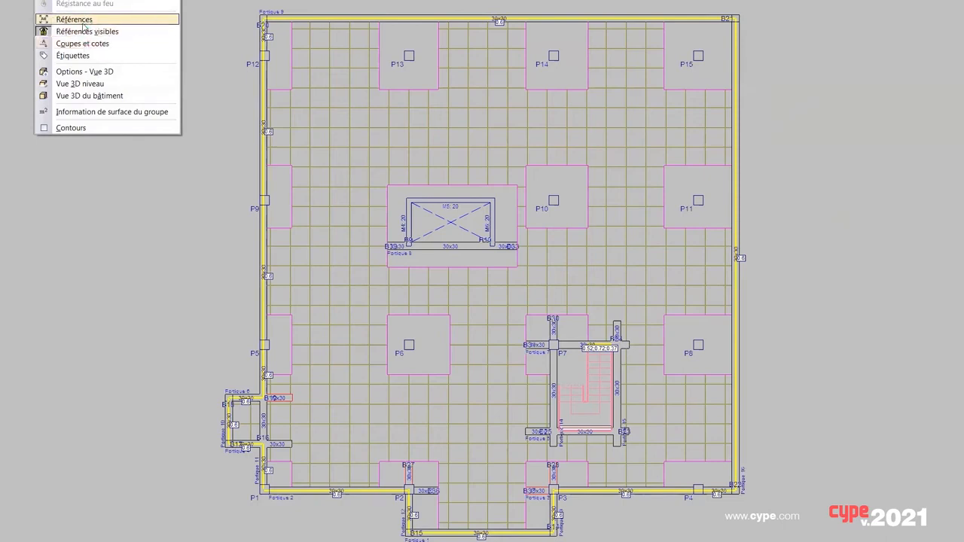
# Introduce section cut A outside the drawing, running horizontally across the 30x30-beam floor between the P12–P15 and P9–P11 column rows
pyautogui.click(84, 26)
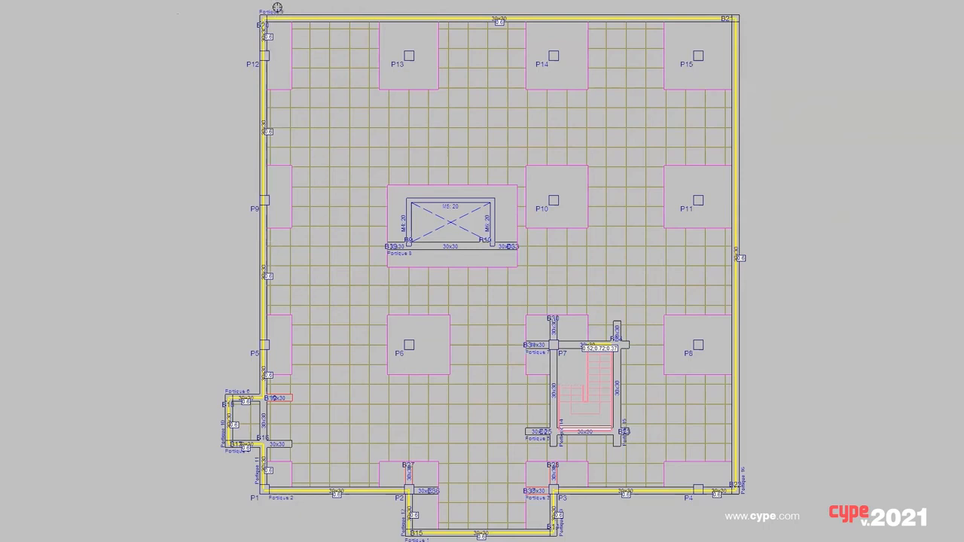
pyautogui.click(82, 1)
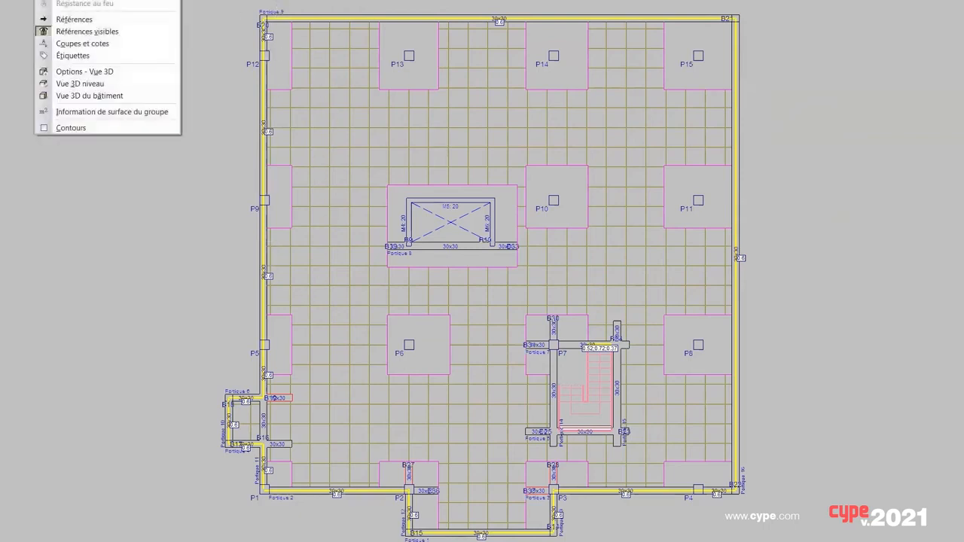
pyautogui.click(90, 47)
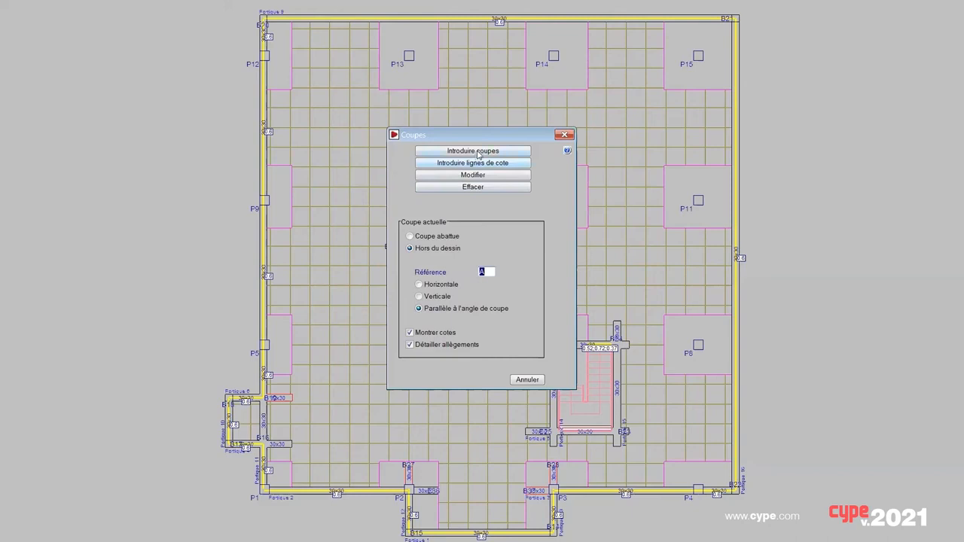
pyautogui.click(477, 153)
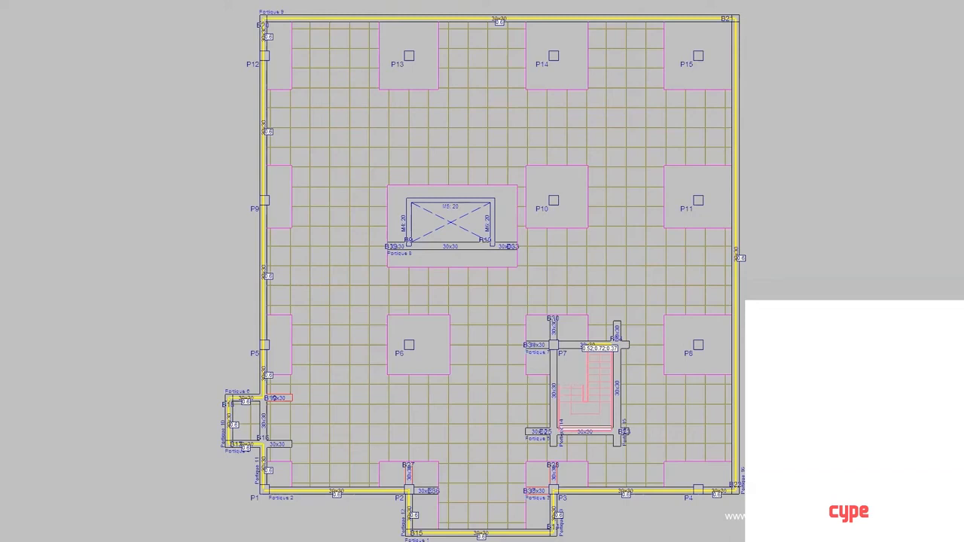
pyautogui.click(828, 159)
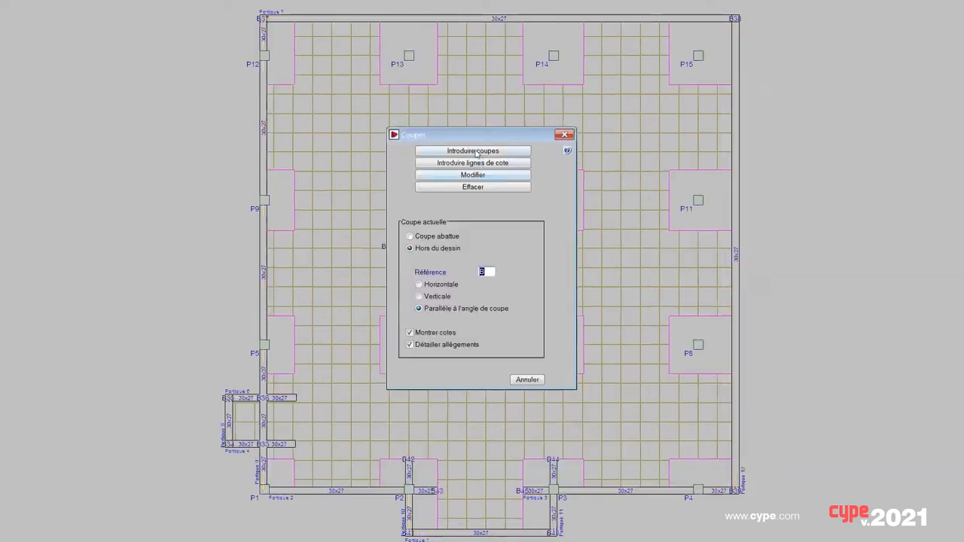
# Introduce section cut B horizontally across the floor with 30x27 beams, between the P12–P15 and P9–P11 column rows
pyautogui.click(473, 150)
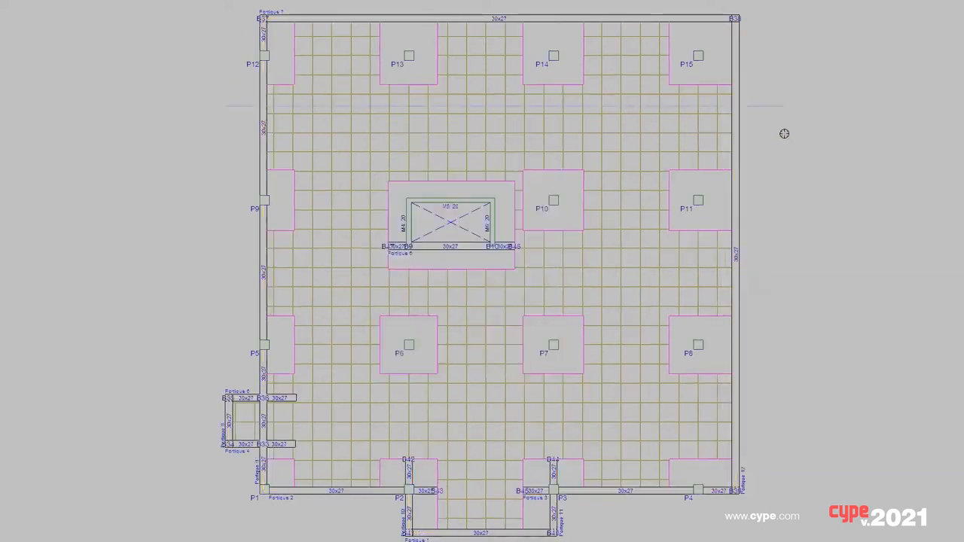
pyautogui.click(783, 109)
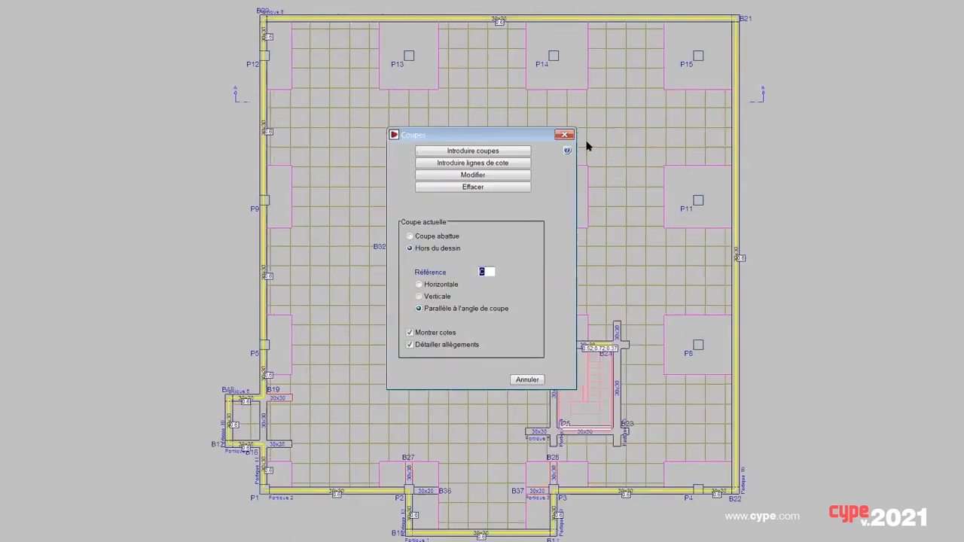
pyautogui.click(564, 134)
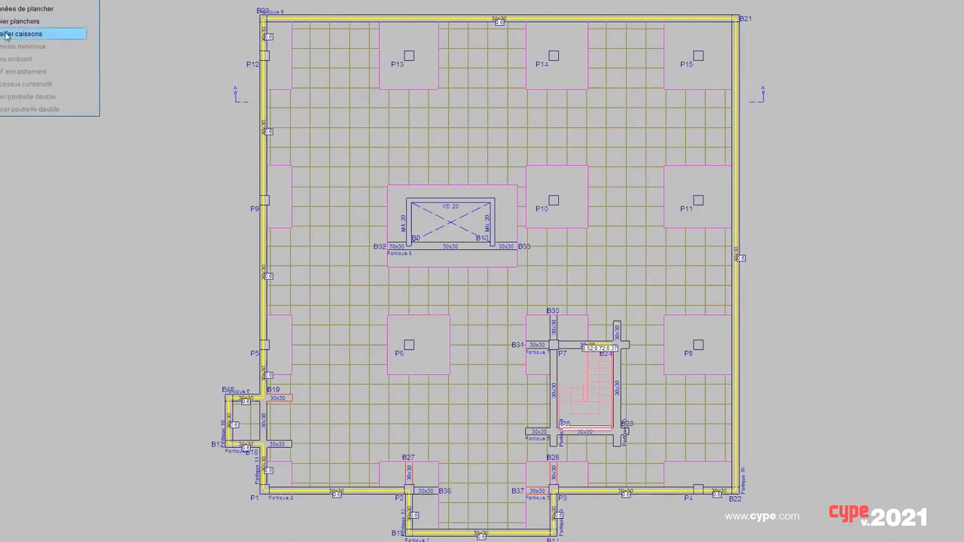
# Display the detailed caisson layout of the waffle slab and examine it up close
pyautogui.click(8, 35)
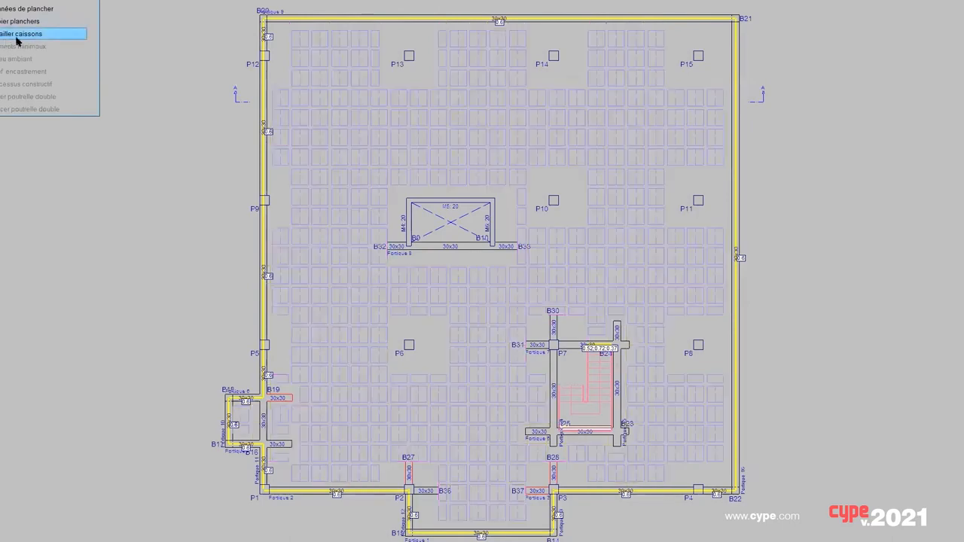
pyautogui.scroll(1, 463, 77)
pyautogui.scroll(2, 462, 78)
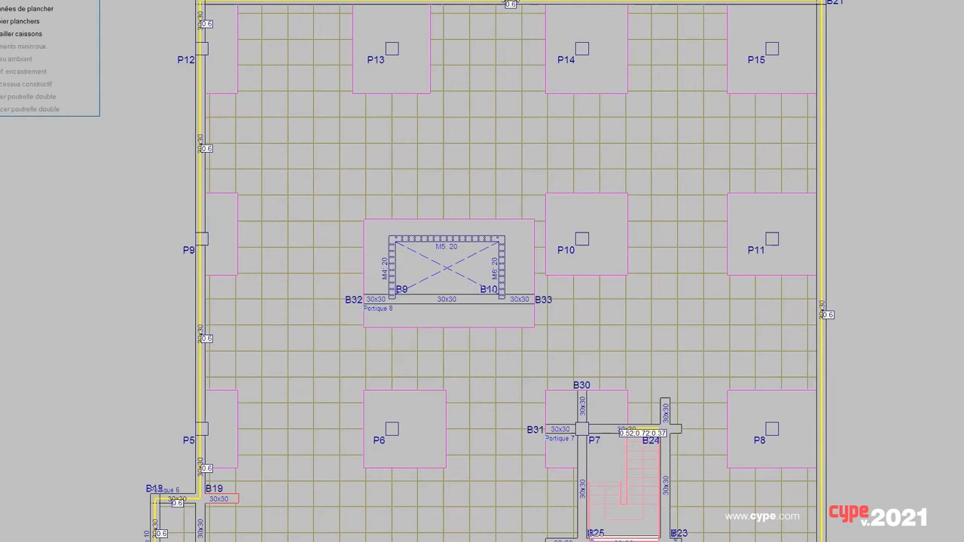
# Check the seismic action settings in the general data and close them without changes
pyautogui.press('F2')
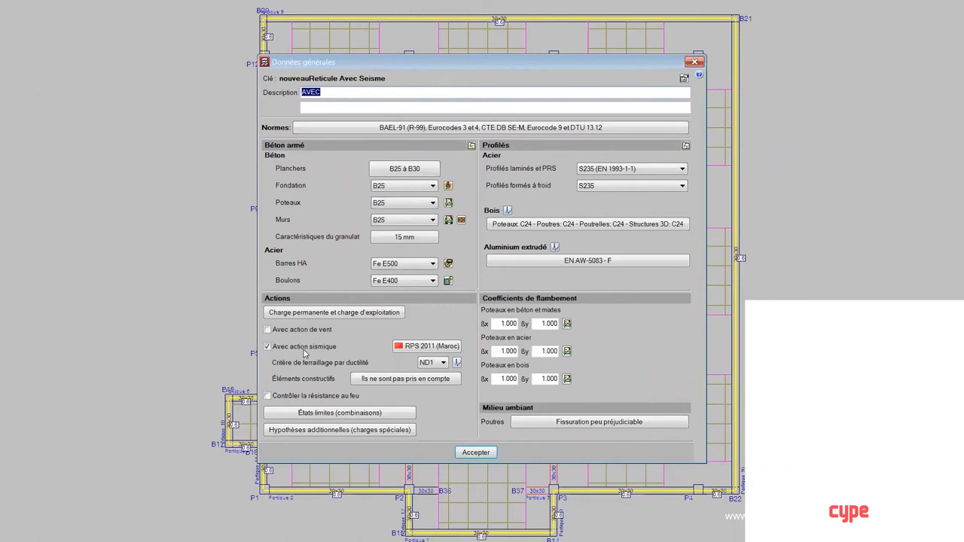
pyautogui.click(696, 61)
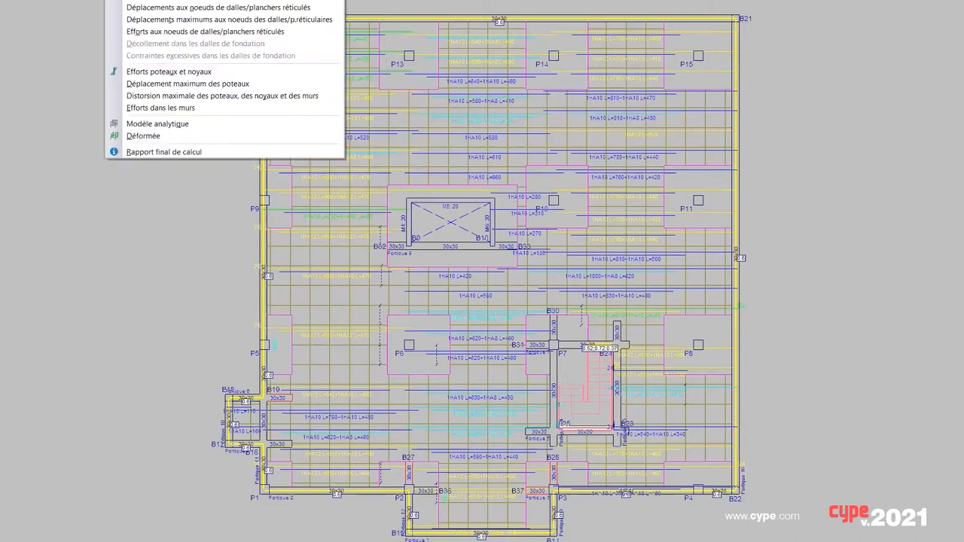
# Query the displacements at a waffle slab node on the edge between columns P9 and P5
pyautogui.click(217, 6)
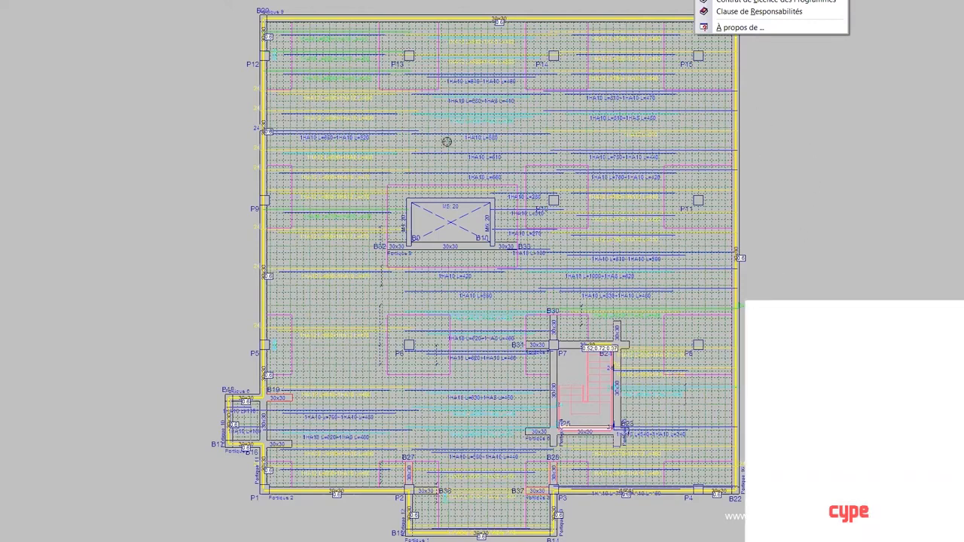
pyautogui.click(268, 310)
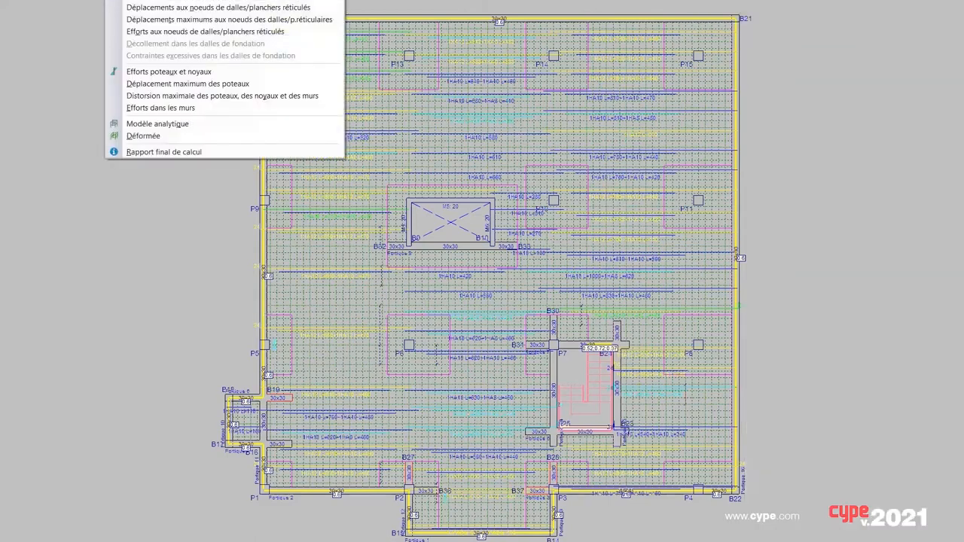
pyautogui.press('Escape')
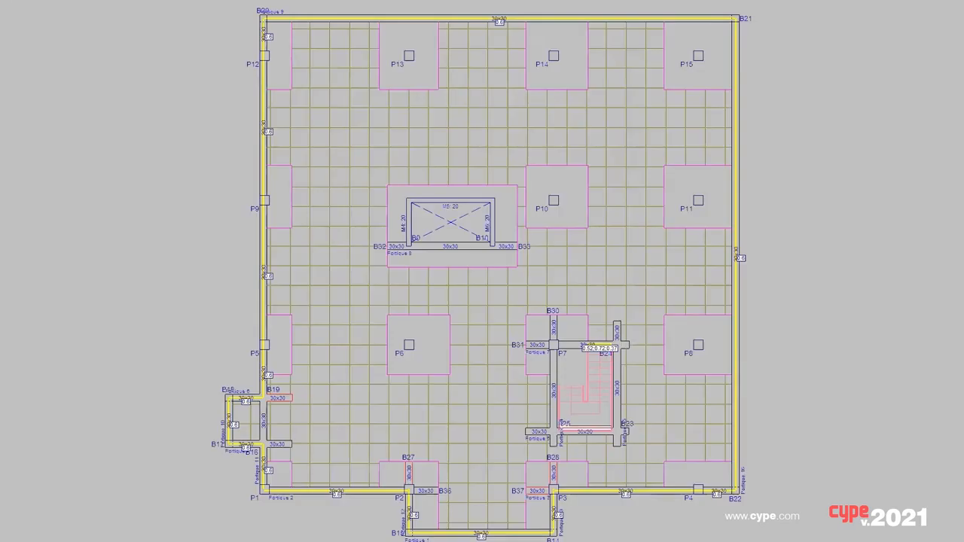
# Read the final calculation report for reinforced sections and beam errors, and close it
pyautogui.click(324, 2)
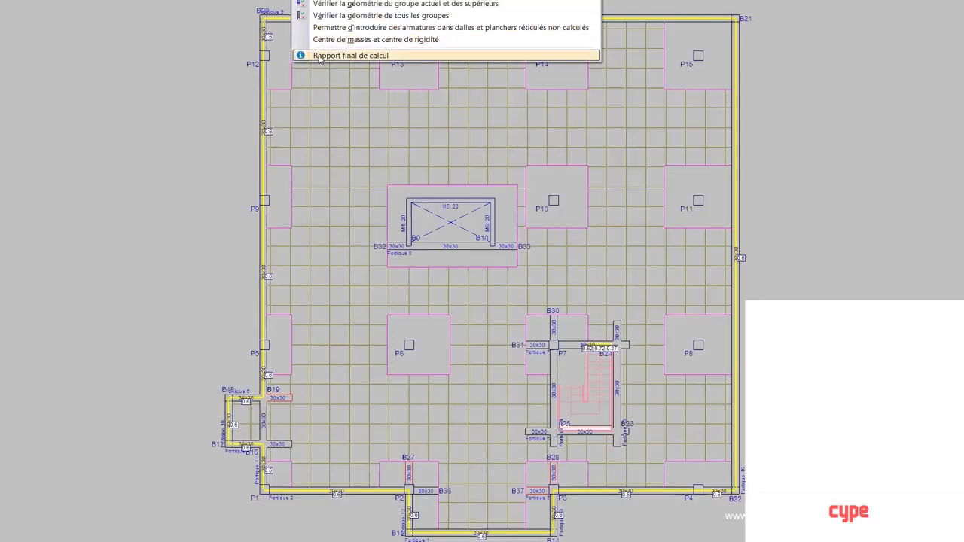
pyautogui.click(350, 56)
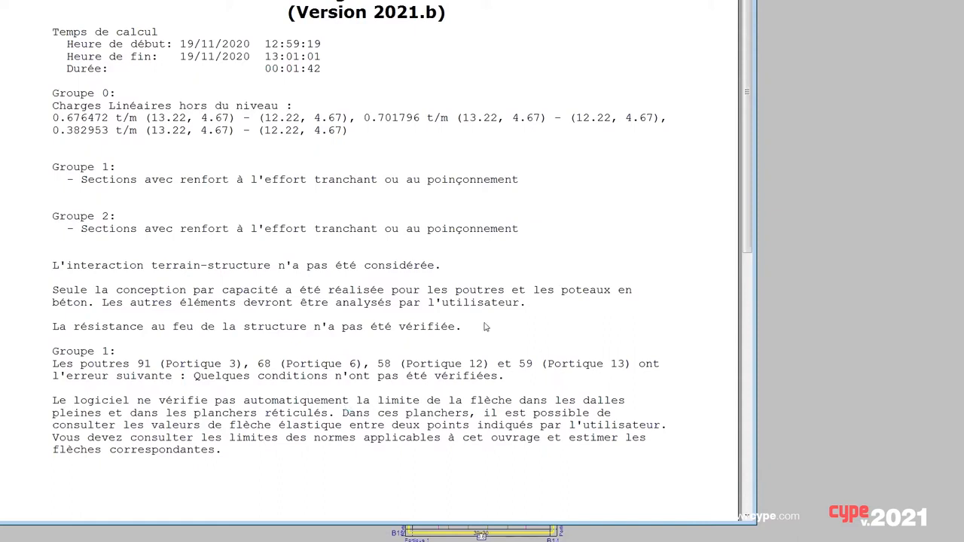
pyautogui.press('Escape')
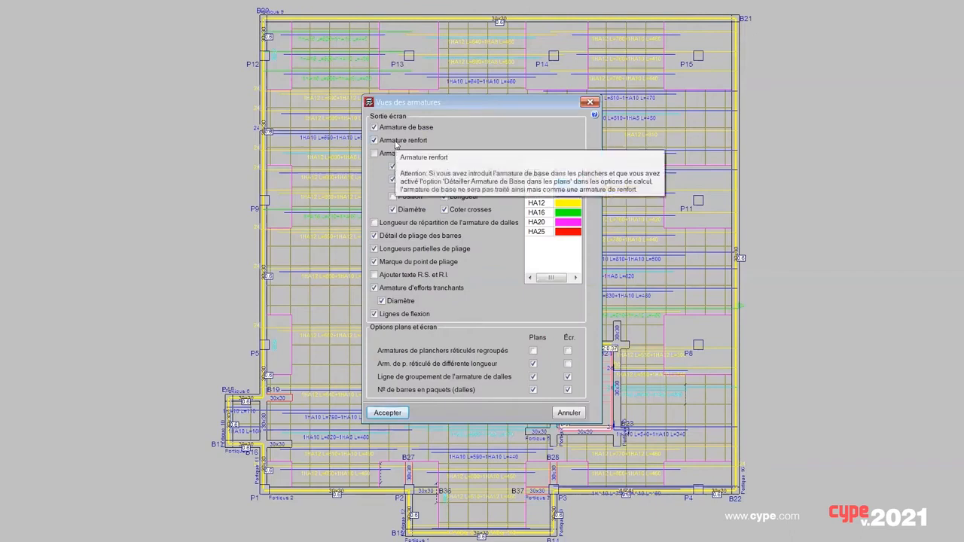
# Hide the additional reinforcement (Armature renfort) in the reinforcement view settings
pyautogui.click(395, 143)
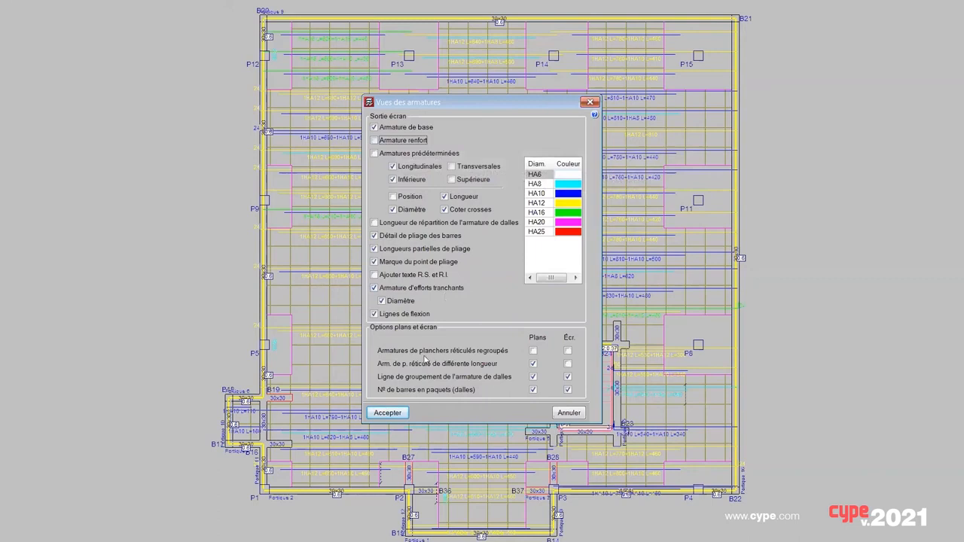
pyautogui.click(391, 418)
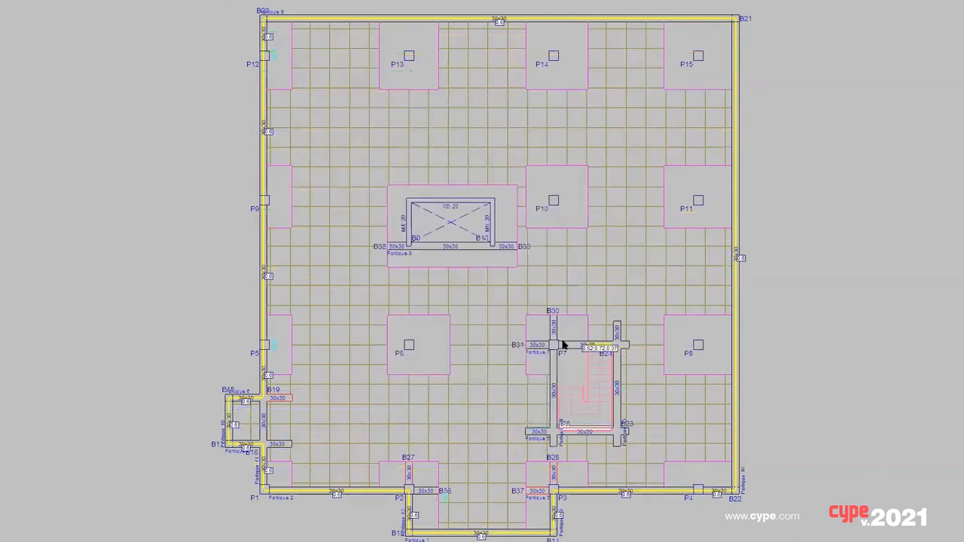
# Examine the shear reinforcement in the solid zone beside column P5 up close
pyautogui.scroll(3, 563, 345)
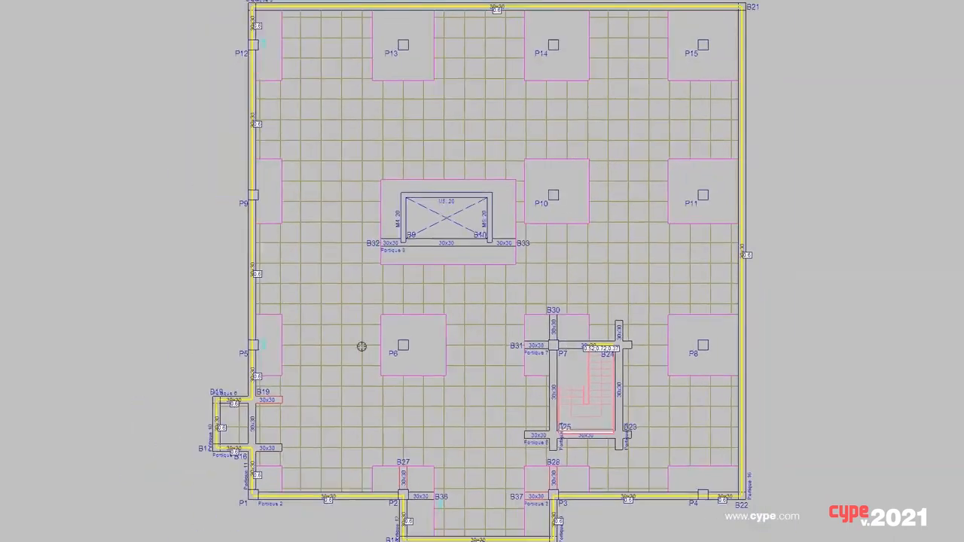
pyautogui.scroll(2, 273, 356)
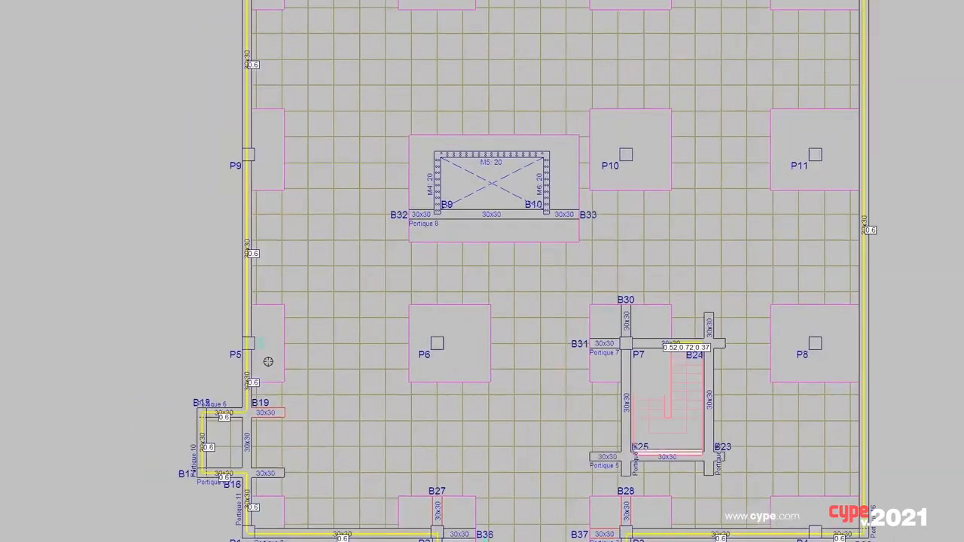
pyautogui.scroll(2, 265, 354)
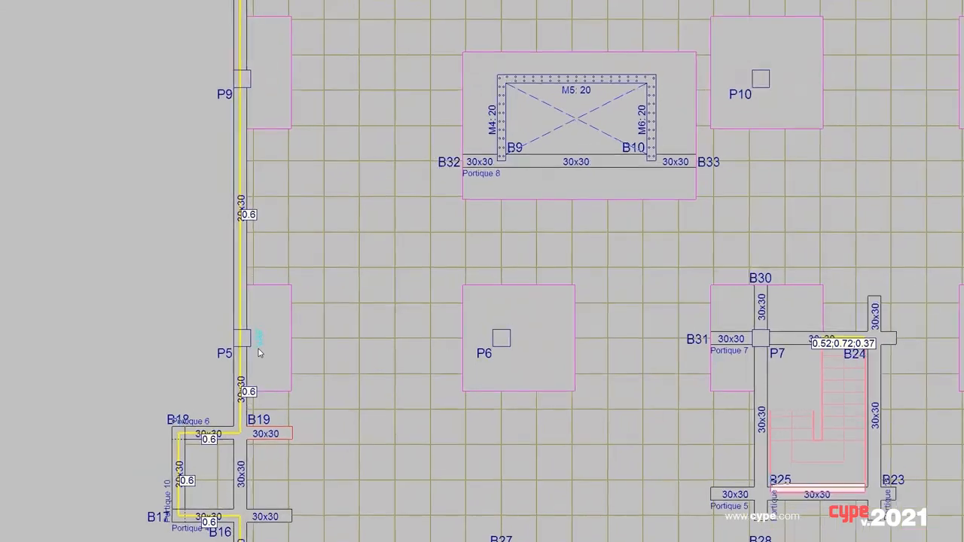
pyautogui.scroll(-1, 259, 349)
pyautogui.scroll(-1, 291, 298)
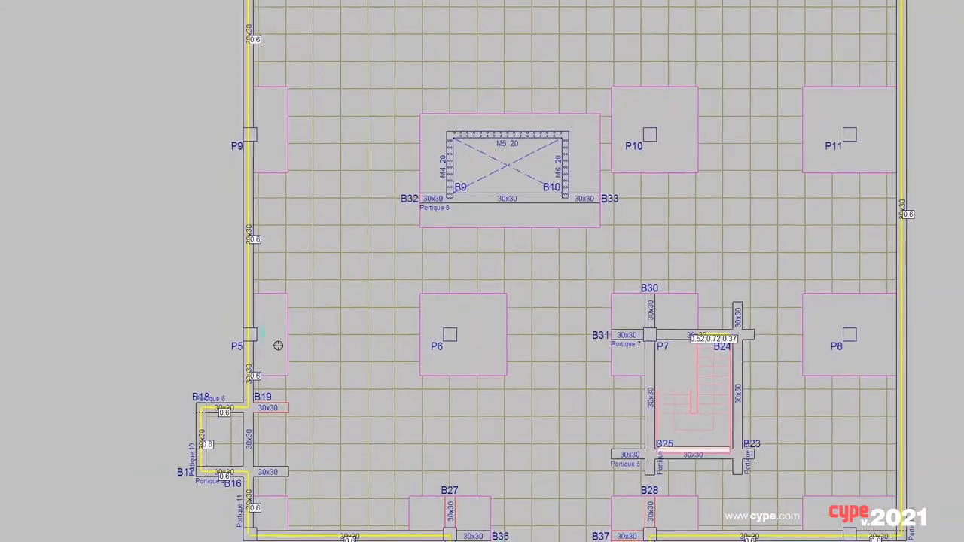
pyautogui.scroll(1, 267, 340)
pyautogui.scroll(2, 268, 343)
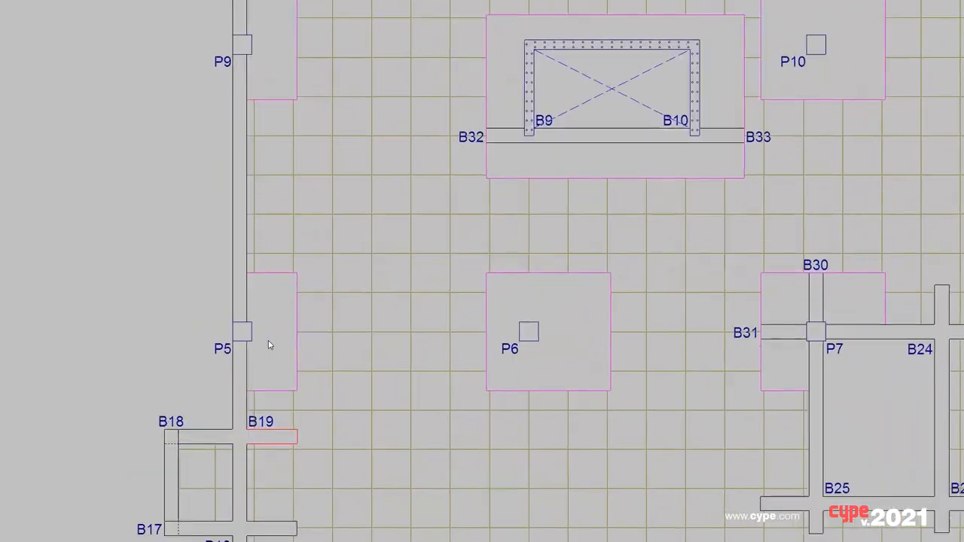
pyautogui.scroll(-1, 268, 344)
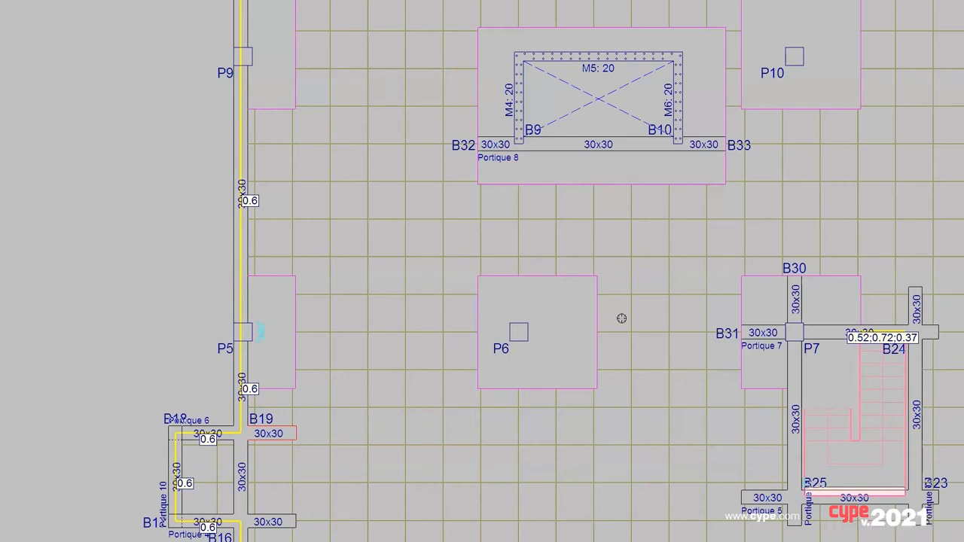
# Read sections 4.6 and 4.7 of the waffle slab training PDF on transverse, shear and punching reinforcement
pyautogui.scroll(-1, 633, 330)
pyautogui.scroll(-1, 633, 331)
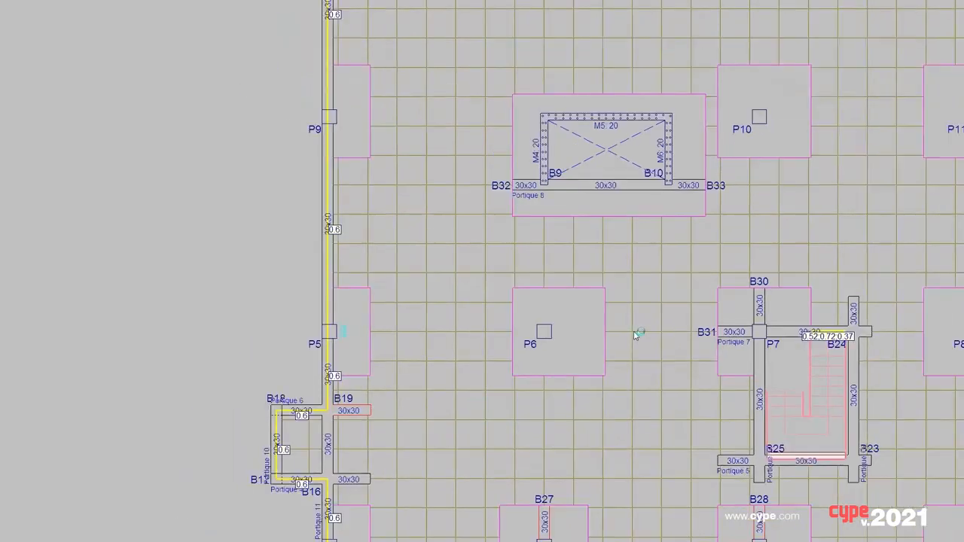
pyautogui.scroll(2, 527, 374)
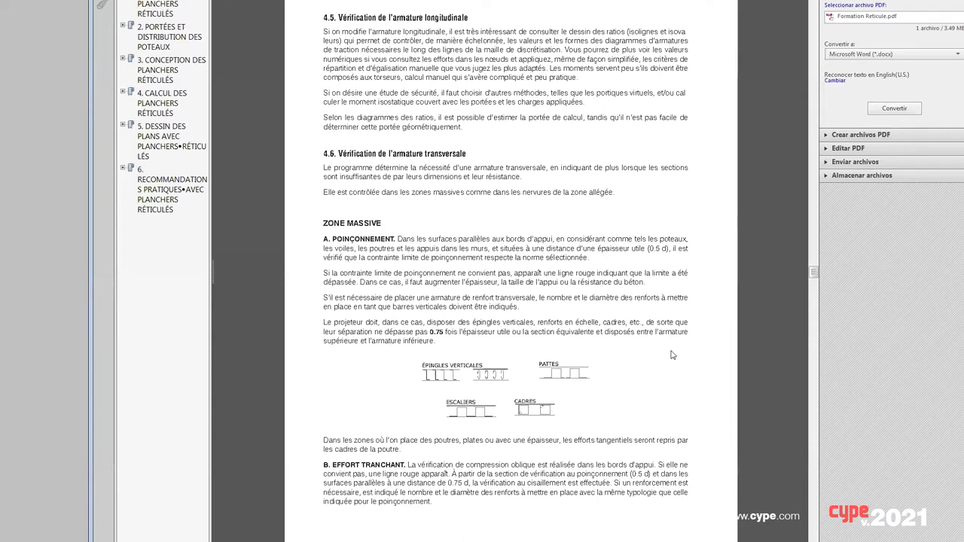
pyautogui.scroll(-5, 672, 354)
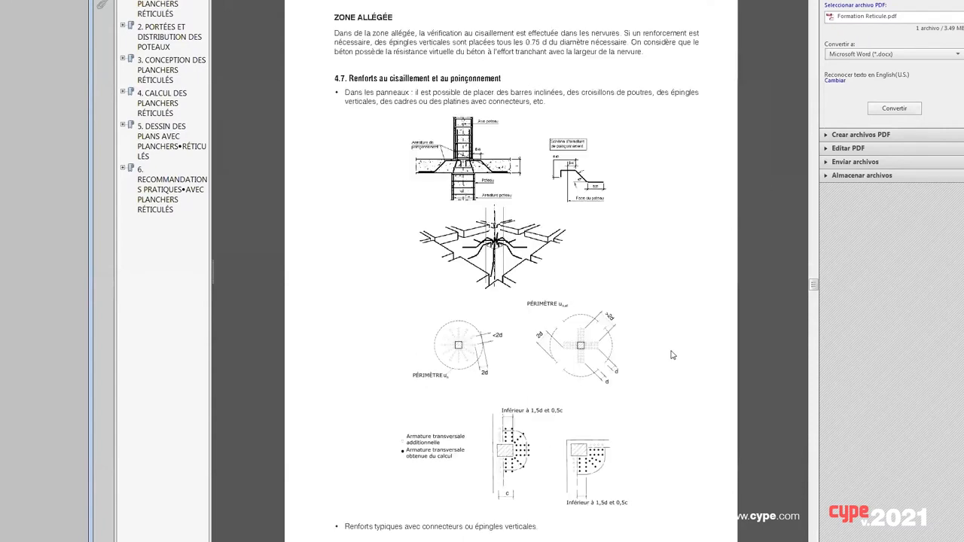
pyautogui.scroll(-5, 673, 355)
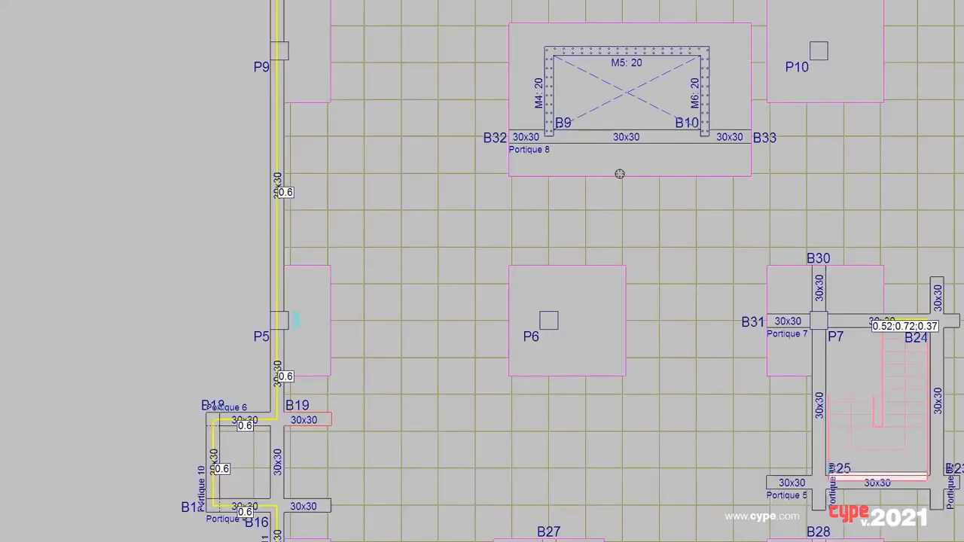
# Examine the shear reinforcement around the columns and the wall core on the waffle slab level with 30x27 beams
pyautogui.scroll(-3, 619, 174)
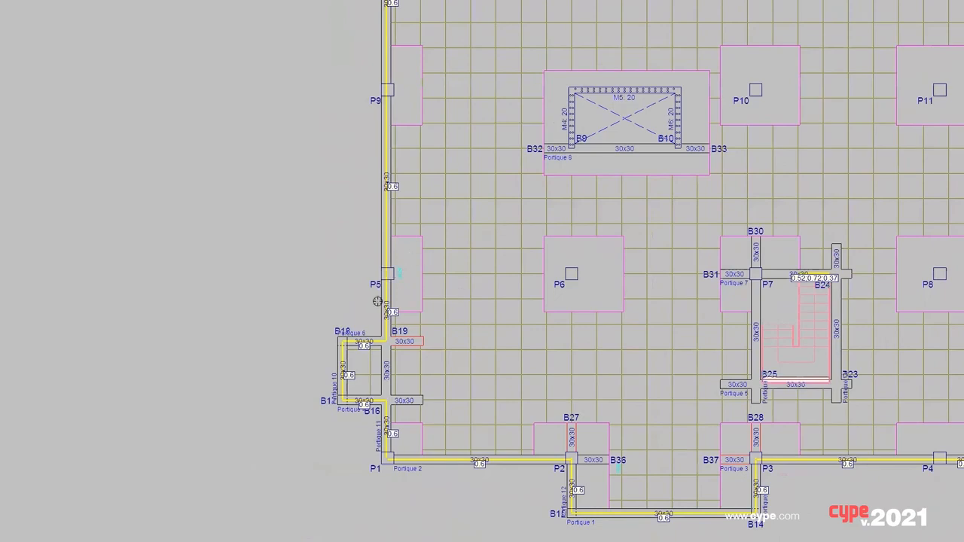
pyautogui.moveTo(611, 291); pyautogui.dragTo(483, 363, button='middle')
pyautogui.scroll(-2, 483, 363)
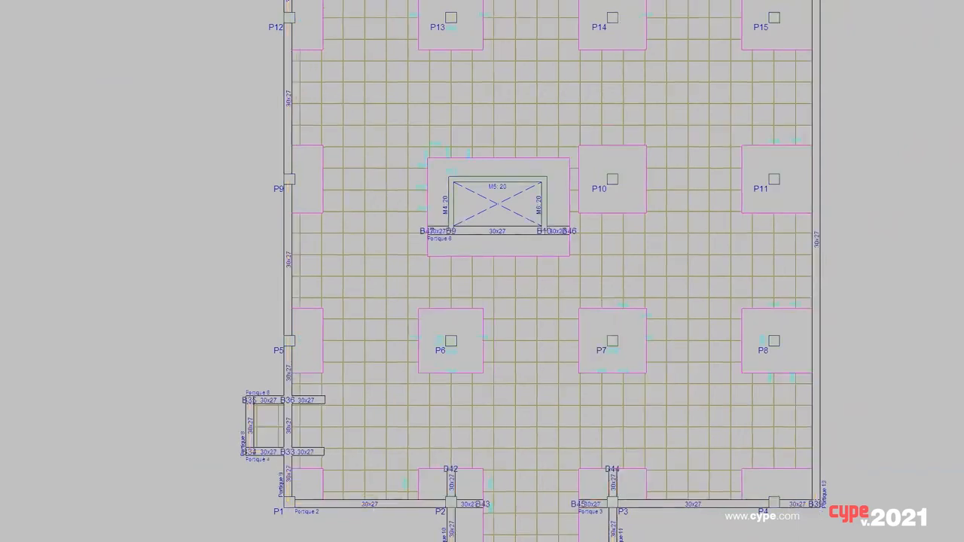
pyautogui.scroll(2, 783, 333)
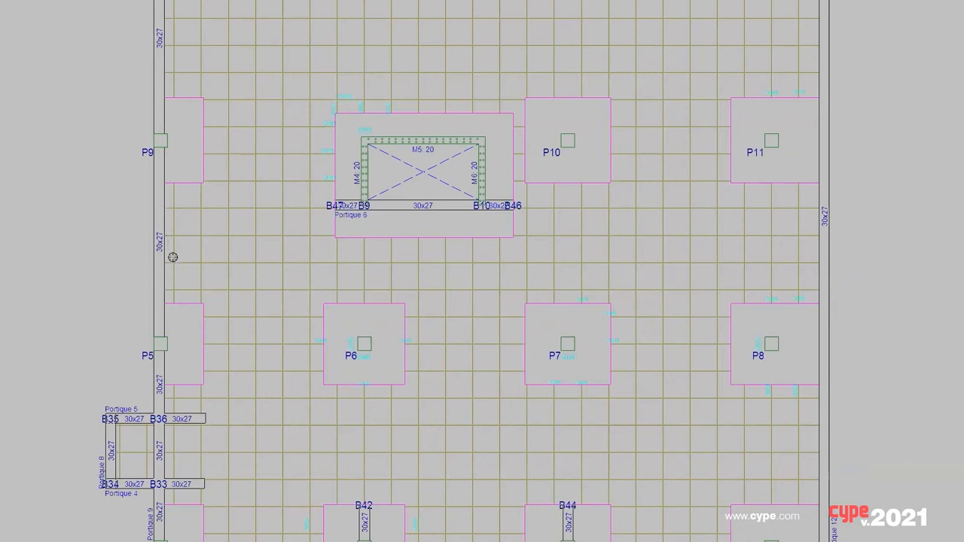
pyautogui.scroll(-2, 256, 301)
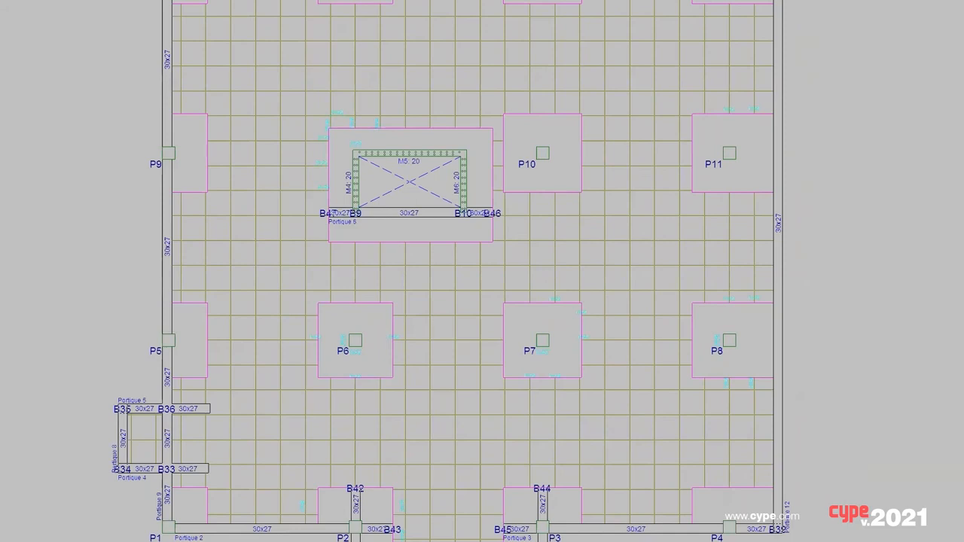
# Generate the beam-type punching reinforcement 'renfort poi' at column P7, with equal distances of 120 cm from the support
pyautogui.click(335, 2)
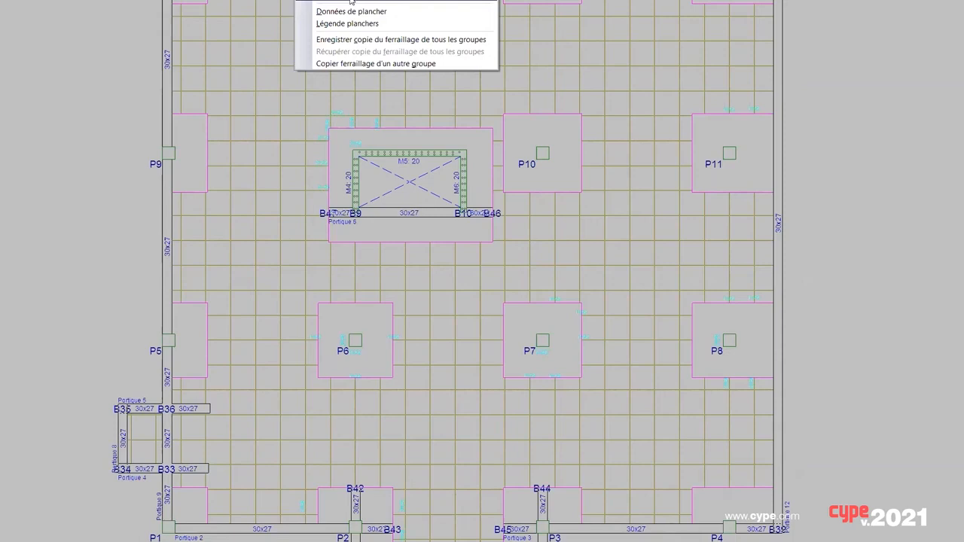
pyautogui.click(350, 2)
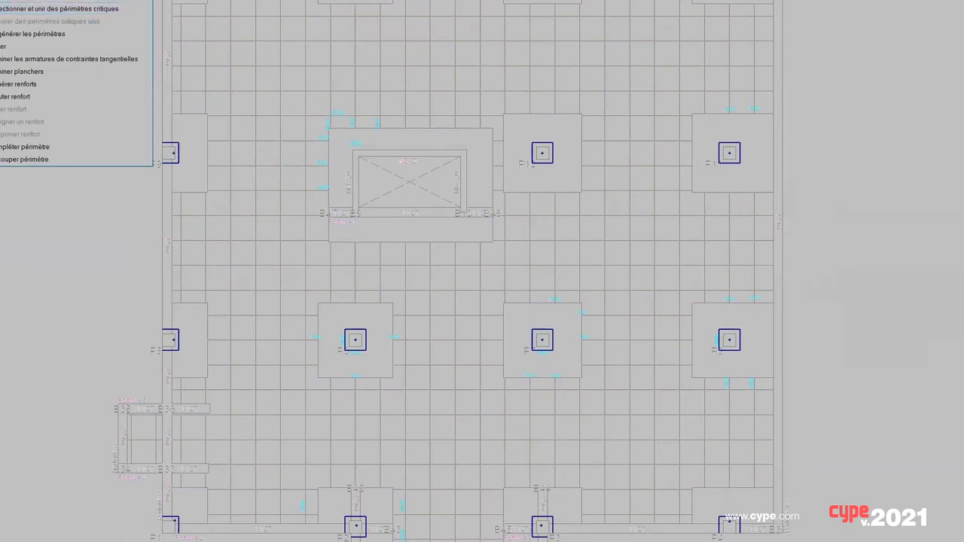
pyautogui.click(539, 340)
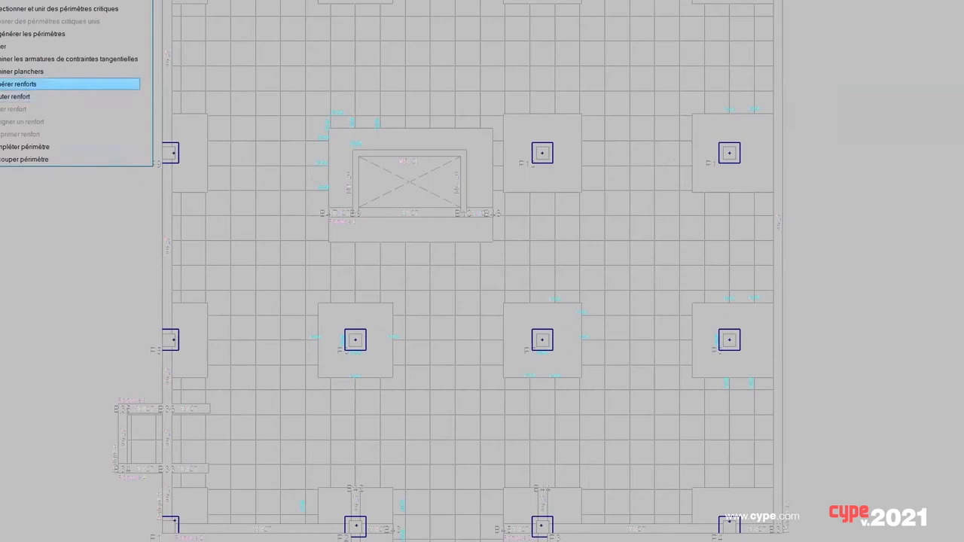
pyautogui.click(1, 88)
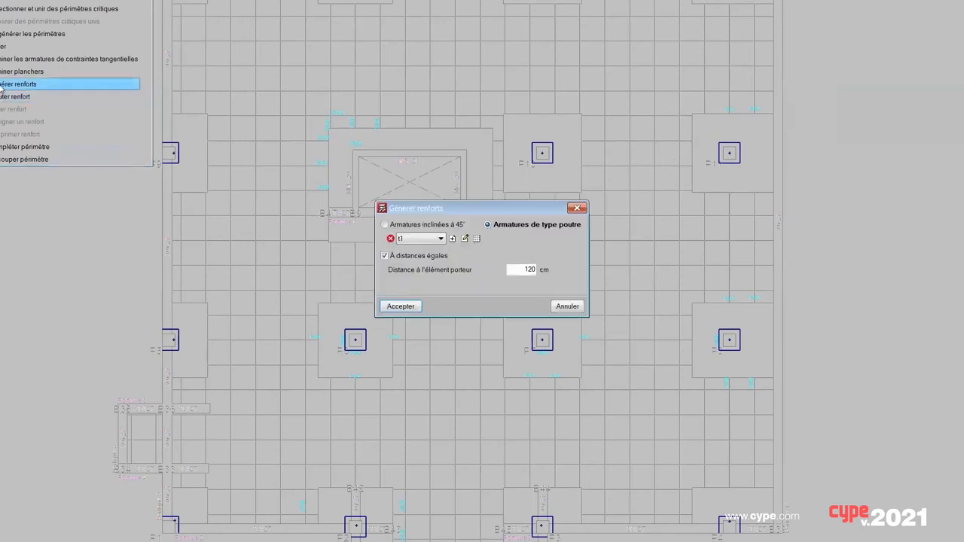
pyautogui.click(441, 240)
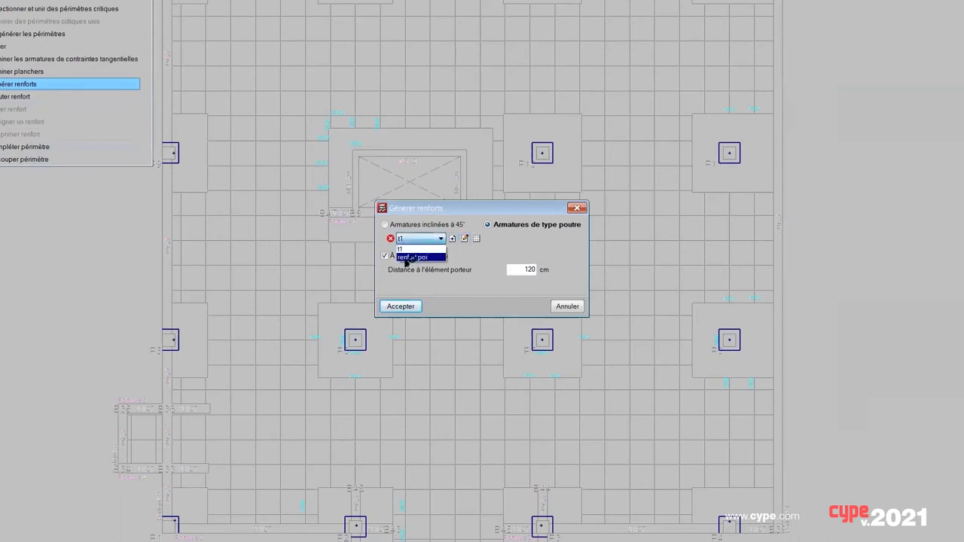
pyautogui.click(407, 258)
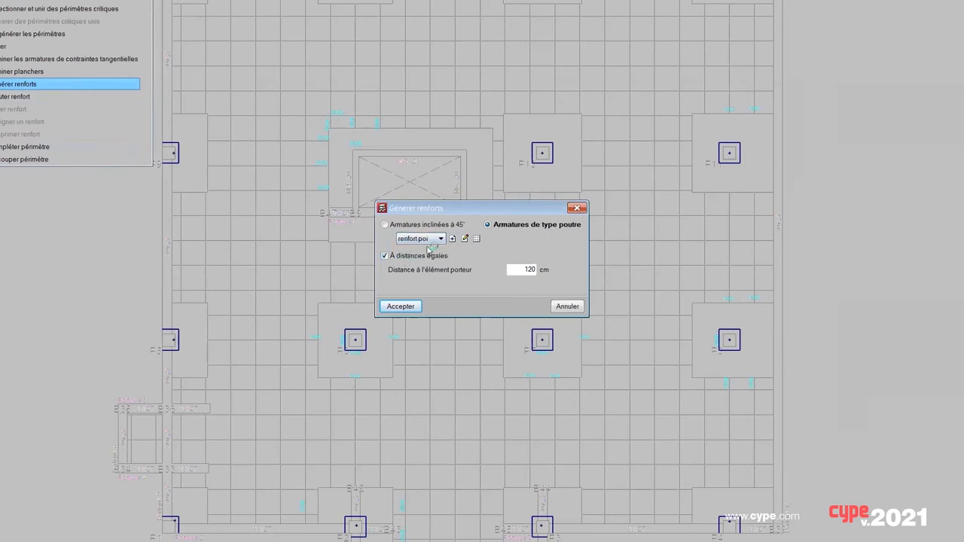
pyautogui.click(465, 239)
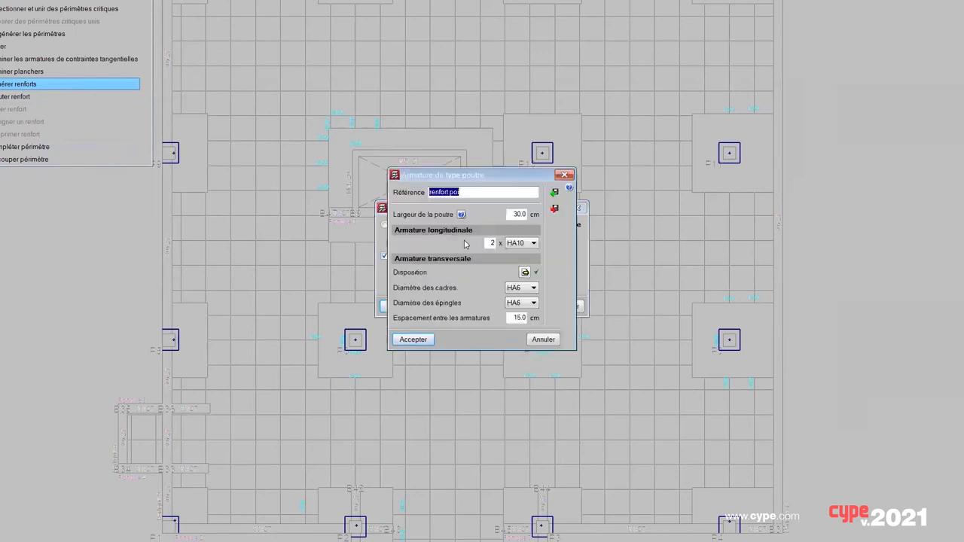
pyautogui.click(537, 339)
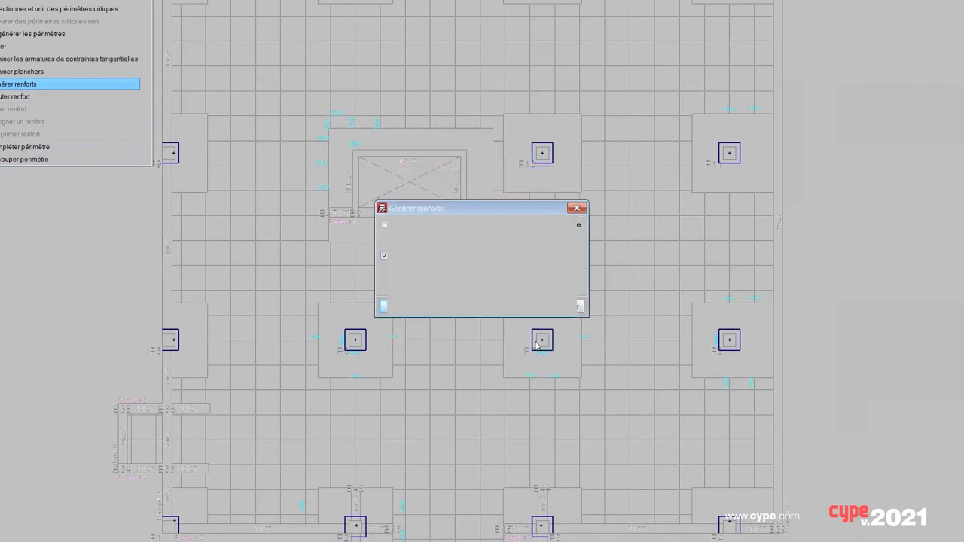
pyautogui.click(401, 306)
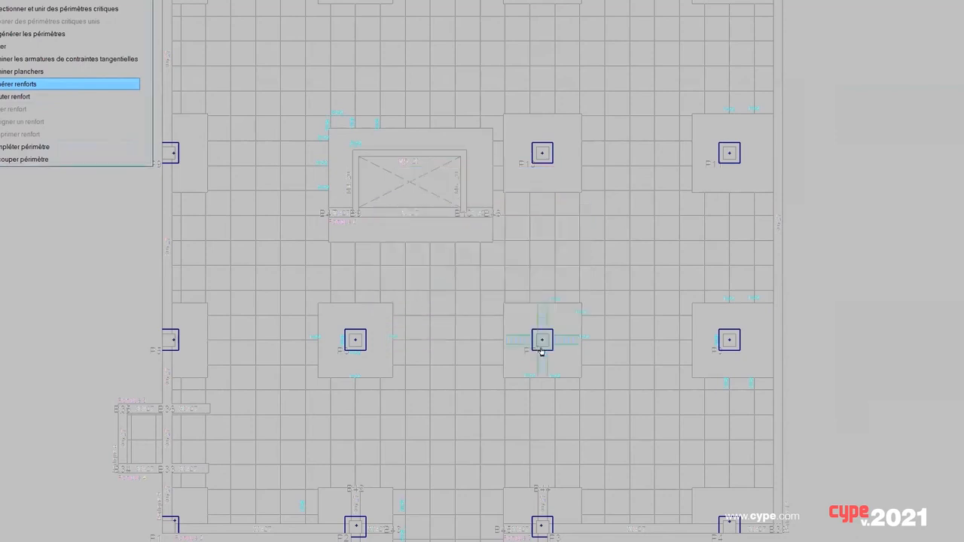
pyautogui.click(540, 342)
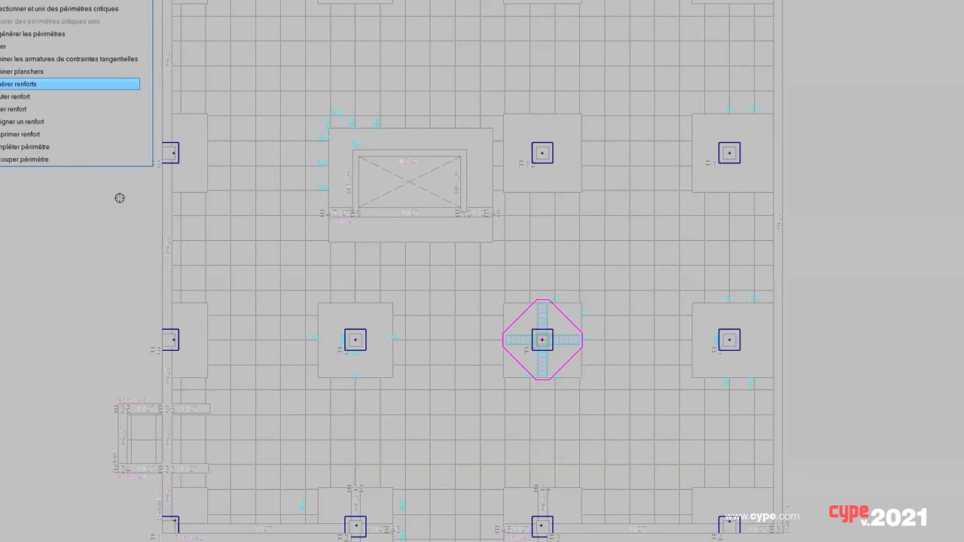
# Try to delete the tangential stress reinforcement around column P7
pyautogui.click(36, 160)
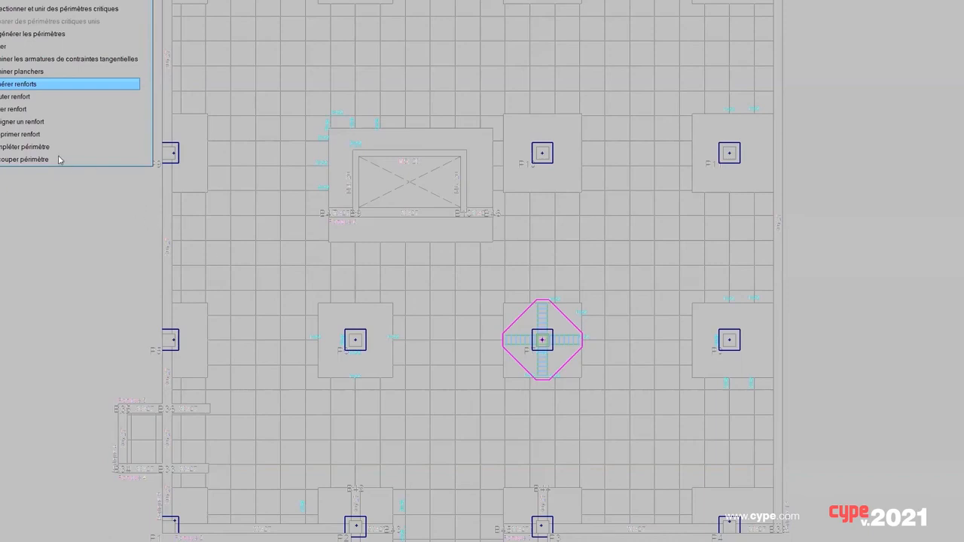
pyautogui.click(10, 62)
pyautogui.click(551, 340)
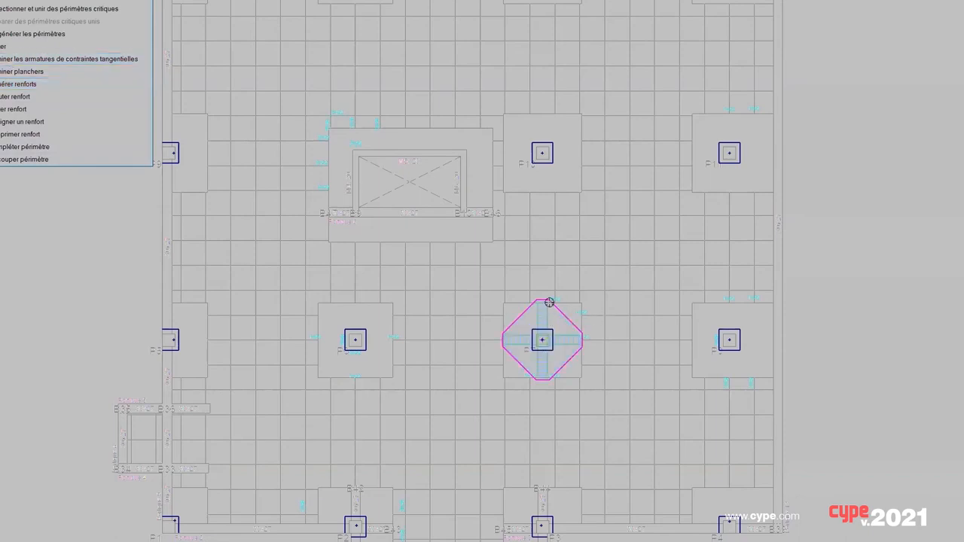
pyautogui.scroll(1, 548, 332)
pyautogui.scroll(1, 548, 332)
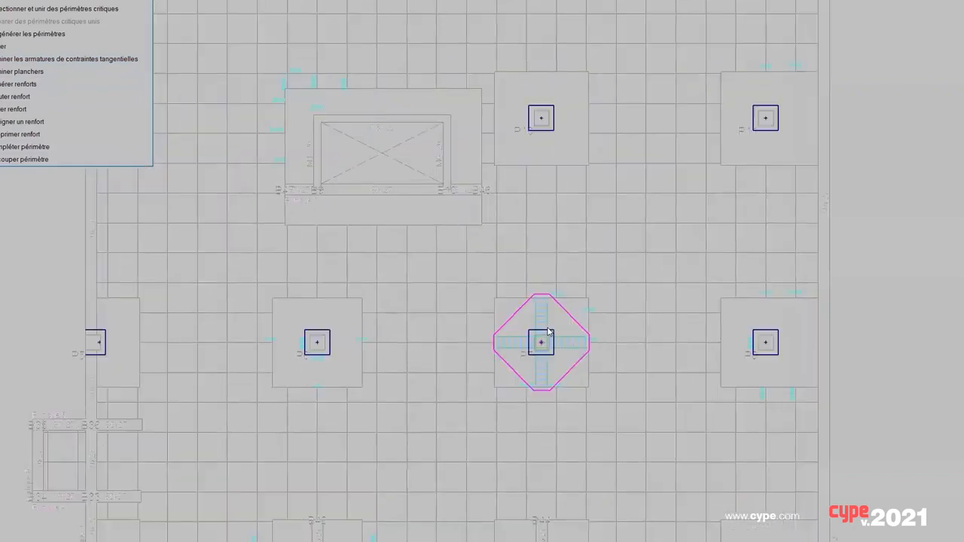
pyautogui.scroll(1, 545, 335)
pyautogui.scroll(-1, 545, 336)
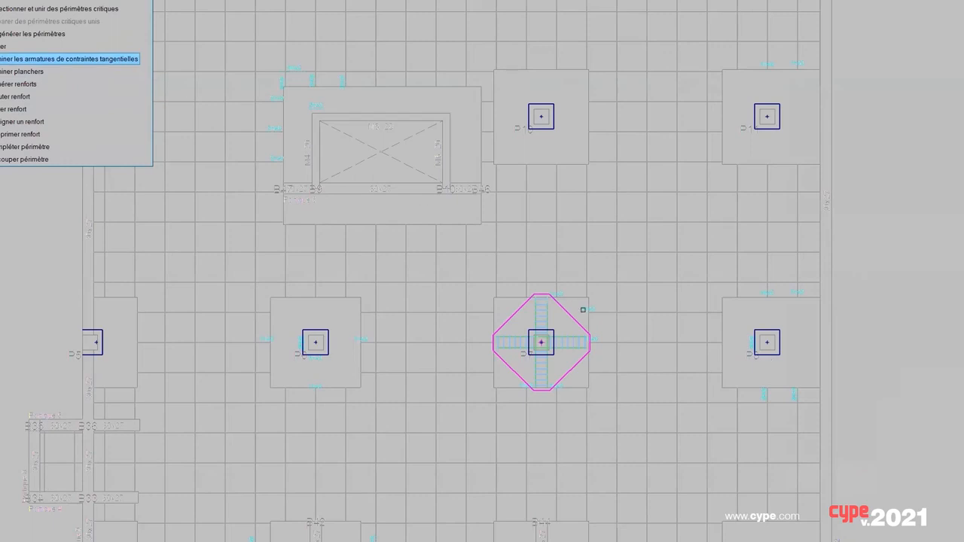
pyautogui.click(555, 301)
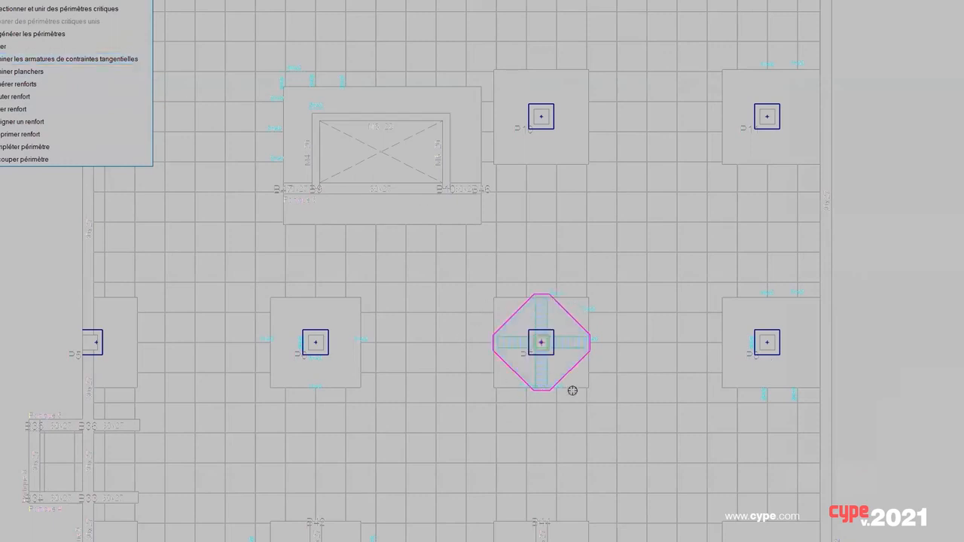
# Show the additional reinforcement (Armature renfort) and turn off the number of bars in bundles for both drawings and screen
pyautogui.scroll(-1, 542, 376)
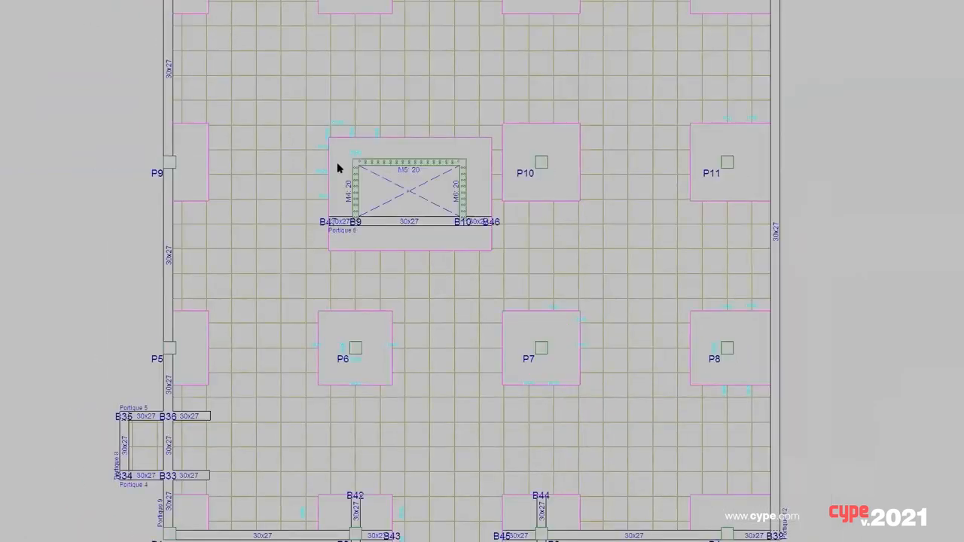
pyautogui.scroll(-1, 337, 168)
pyautogui.moveTo(439, 133); pyautogui.dragTo(486, 172, button='middle')
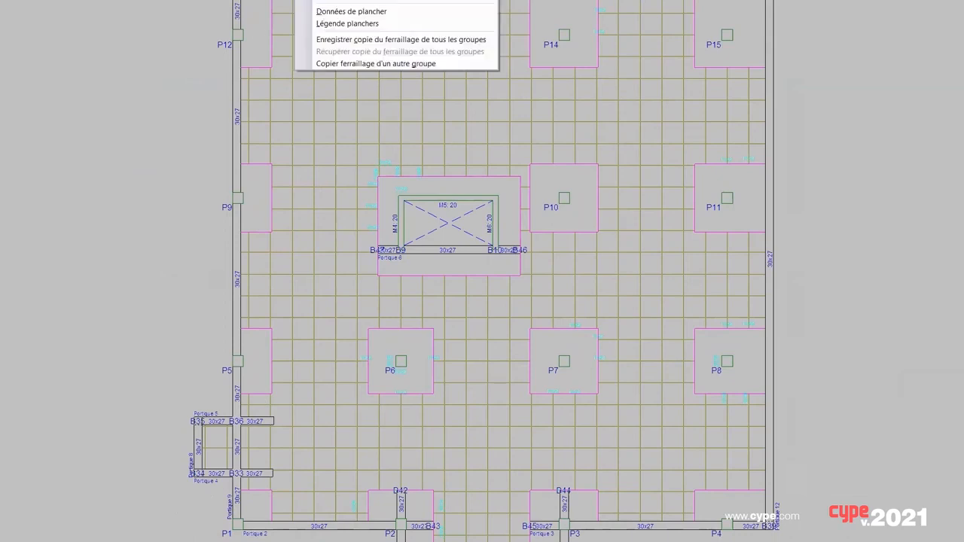
pyautogui.click(331, 2)
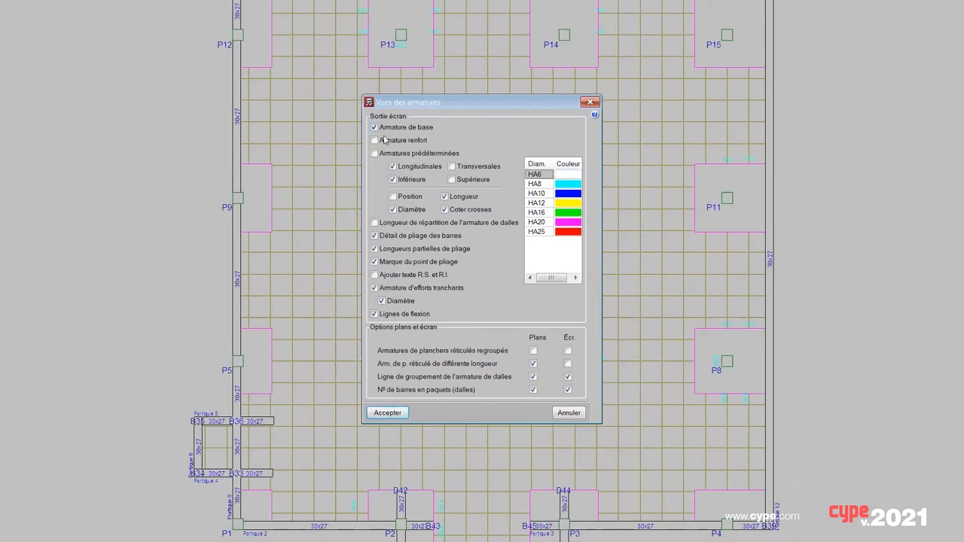
pyautogui.click(379, 140)
pyautogui.click(534, 391)
pyautogui.click(568, 390)
pyautogui.click(389, 413)
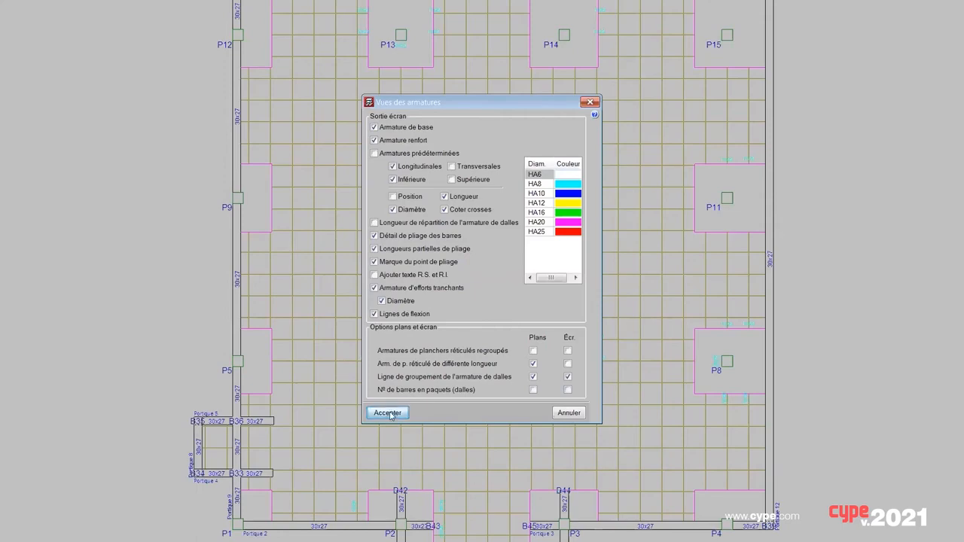
# Check the floor type and base reinforcement in the waffle slab's floor data, and close it without changes
pyautogui.scroll(2, 318, 197)
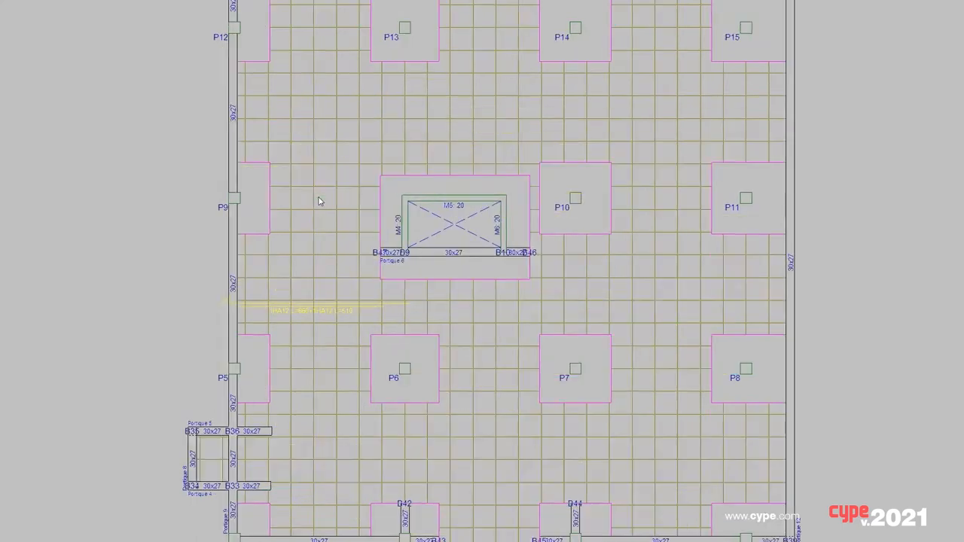
pyautogui.scroll(-1, 318, 200)
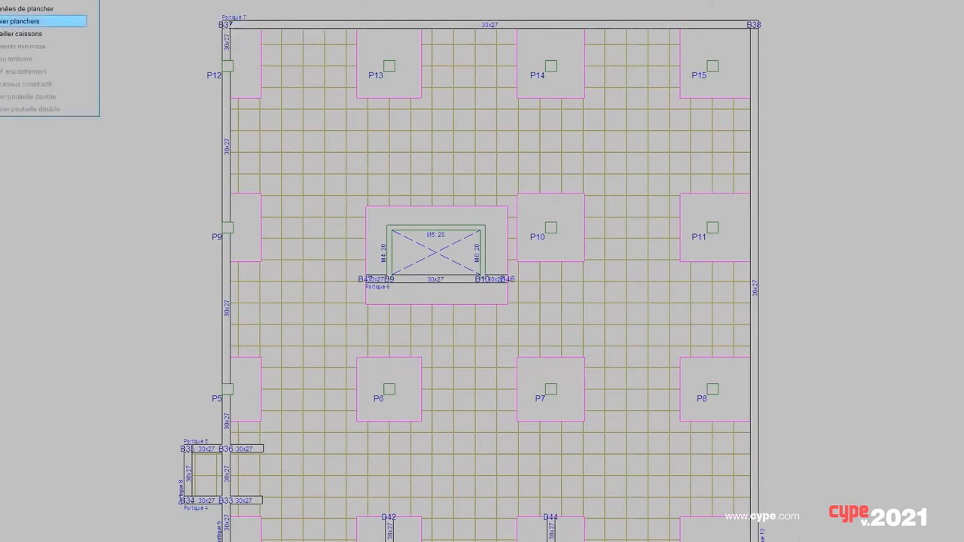
pyautogui.click(3, 9)
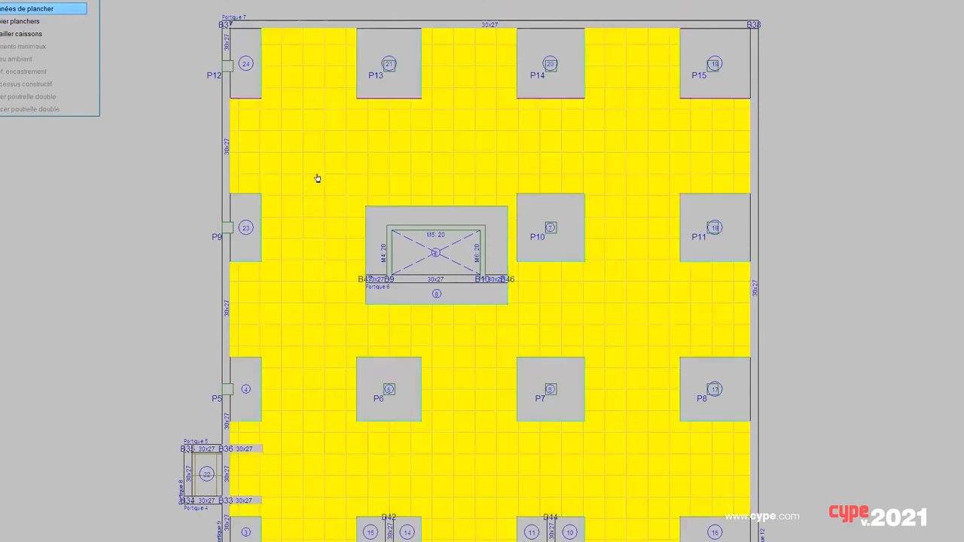
pyautogui.click(324, 167)
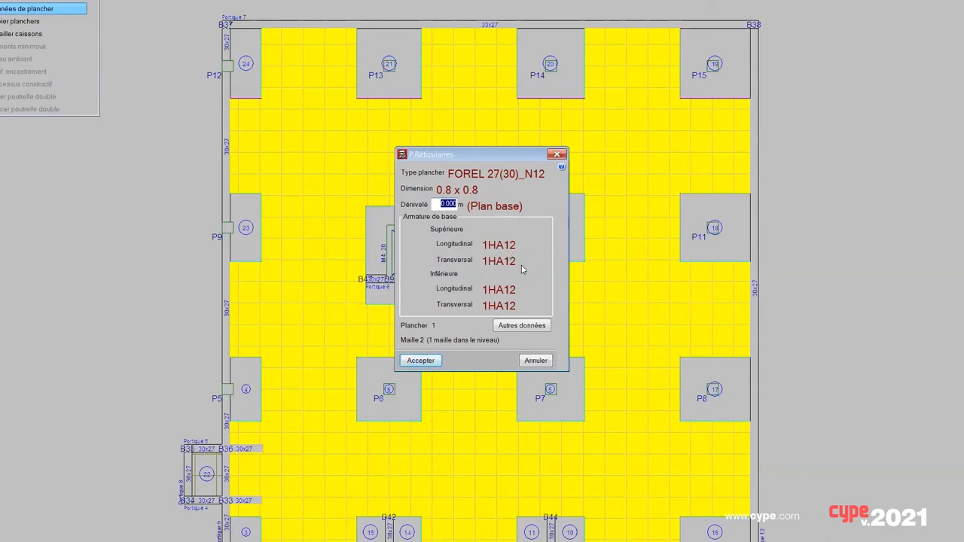
pyautogui.click(558, 155)
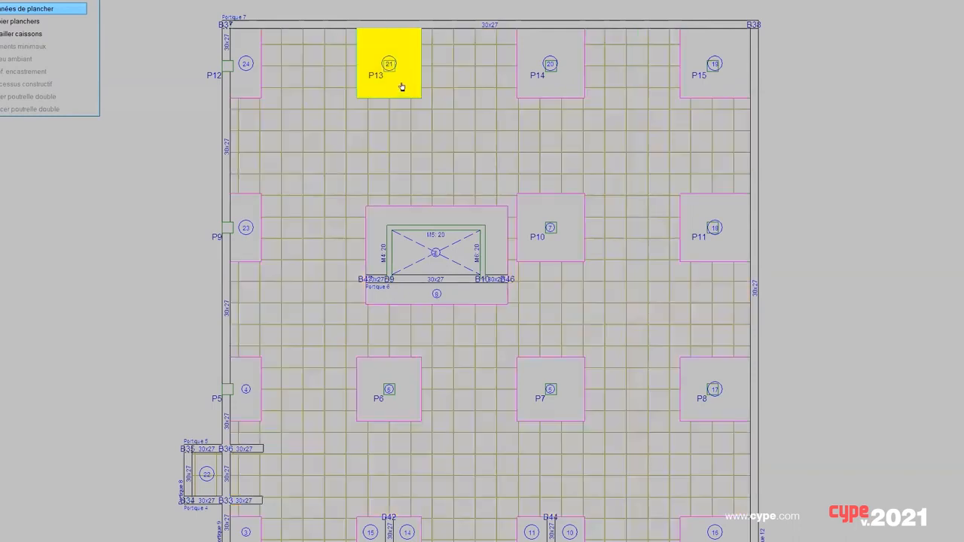
# Check the base reinforcement of the solid panel at column P13 in its floor data, and close it
pyautogui.click(401, 87)
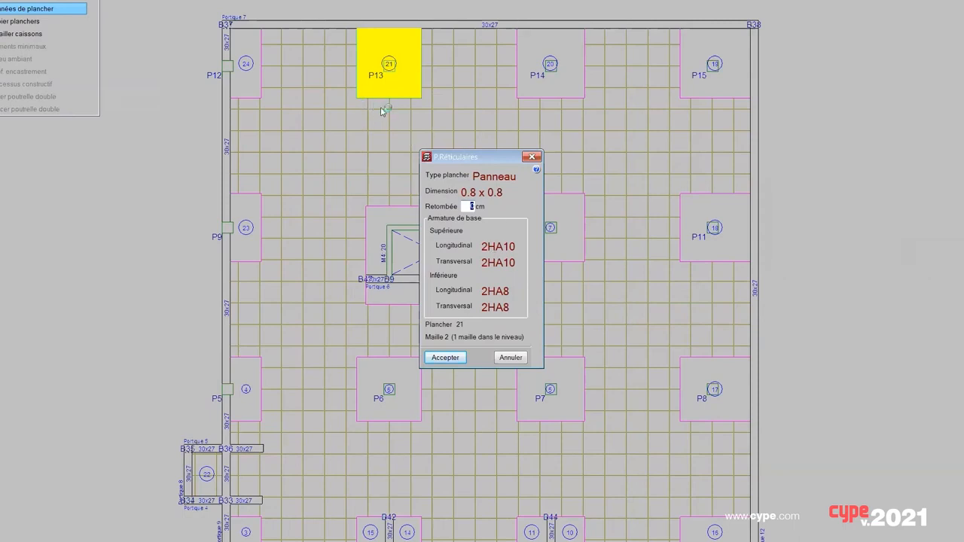
pyautogui.click(532, 158)
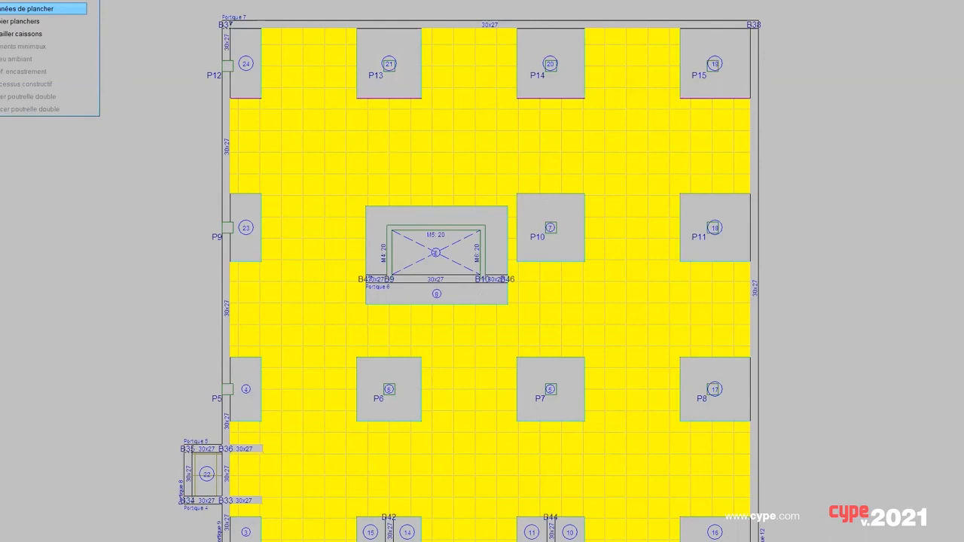
pyautogui.click(395, 142)
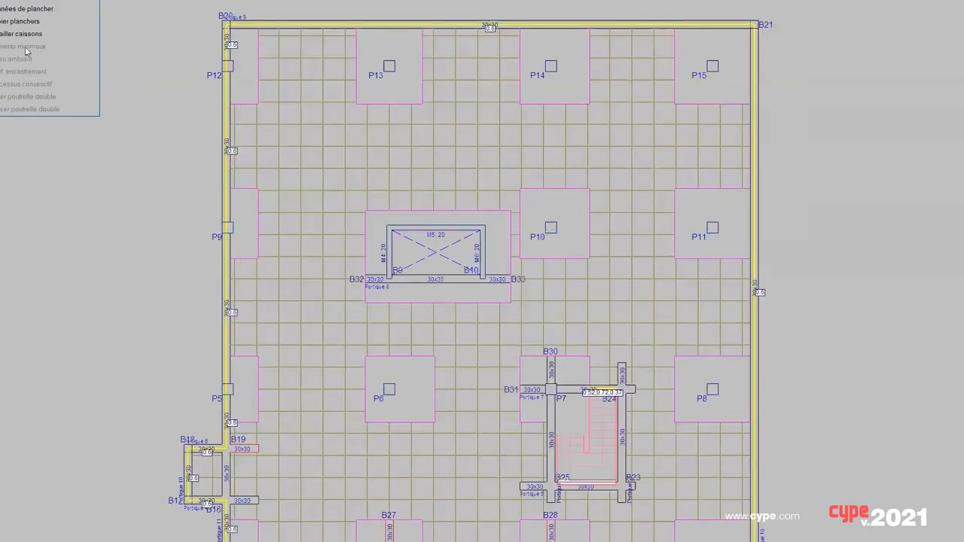
# Check the floor type, dimensions and base reinforcement in the waffle slab's floor data, and close it without changes
pyautogui.click(11, 9)
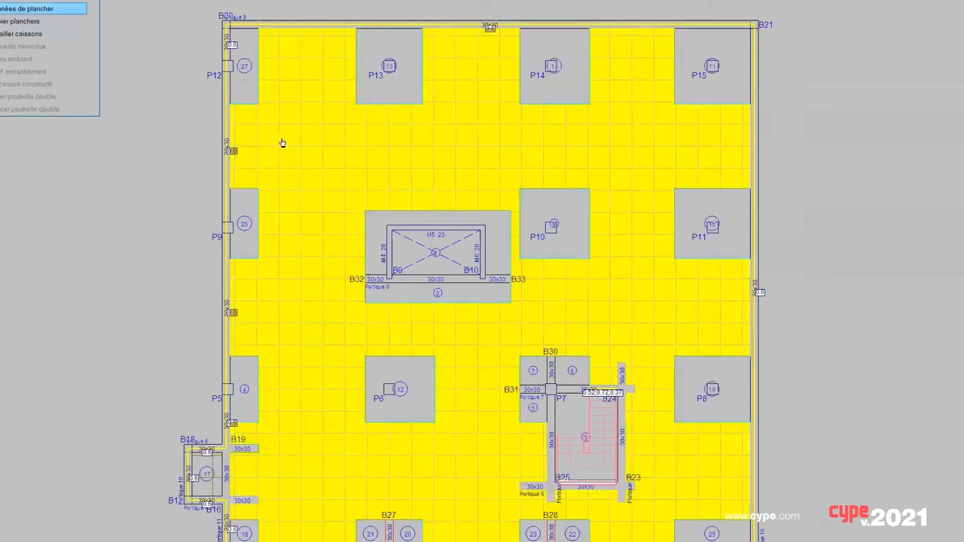
pyautogui.click(284, 143)
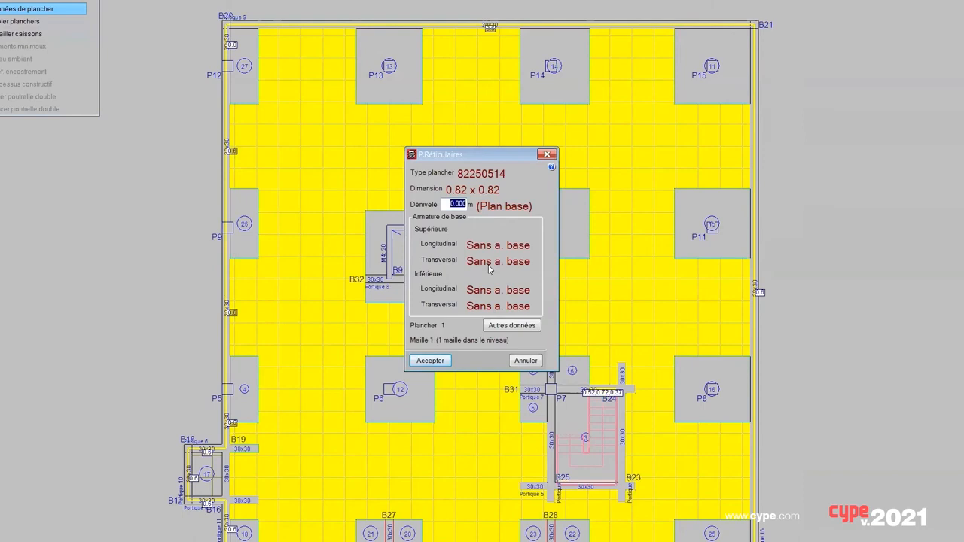
pyautogui.click(546, 154)
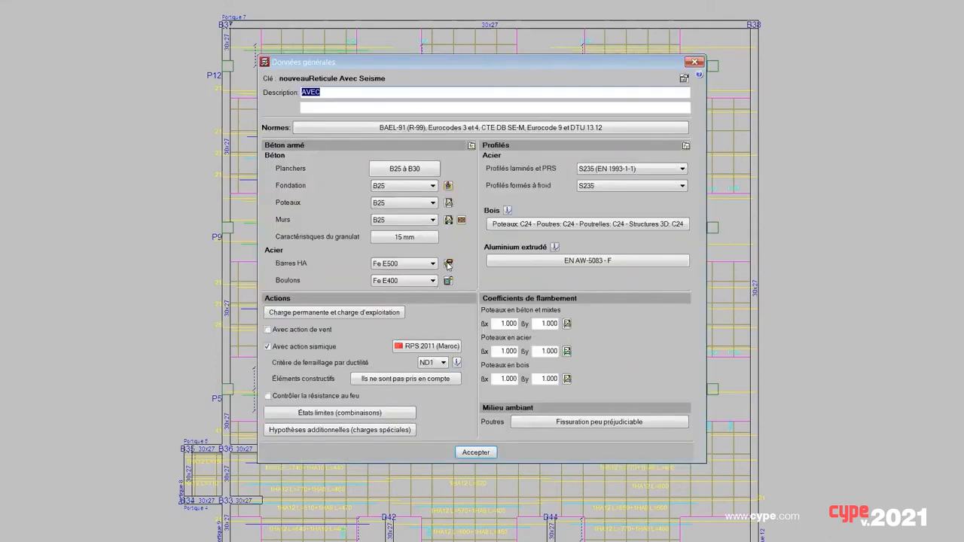
# Check in the bar steel options whether the base reinforcement of slabs and waffle floors is detailed in drawings, and close the general data
pyautogui.click(448, 264)
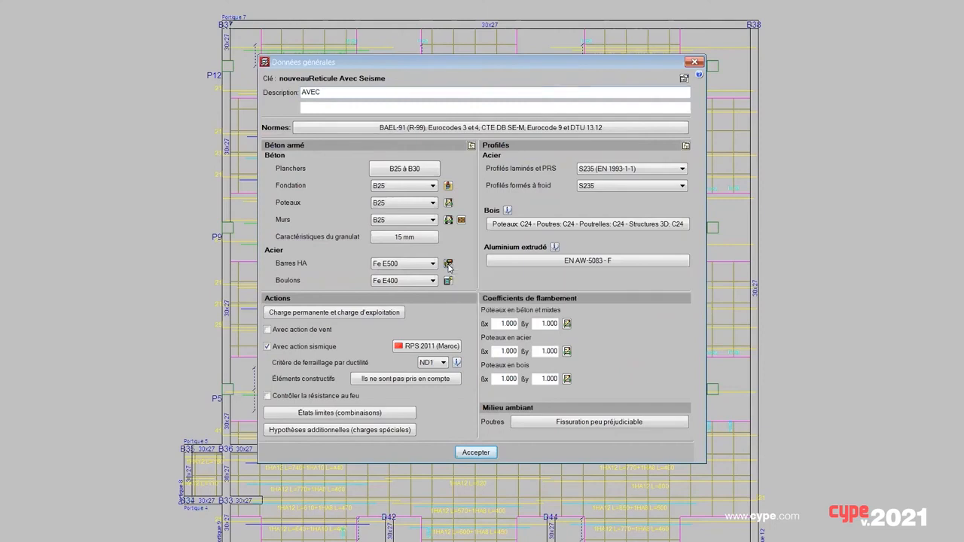
pyautogui.click(586, 373)
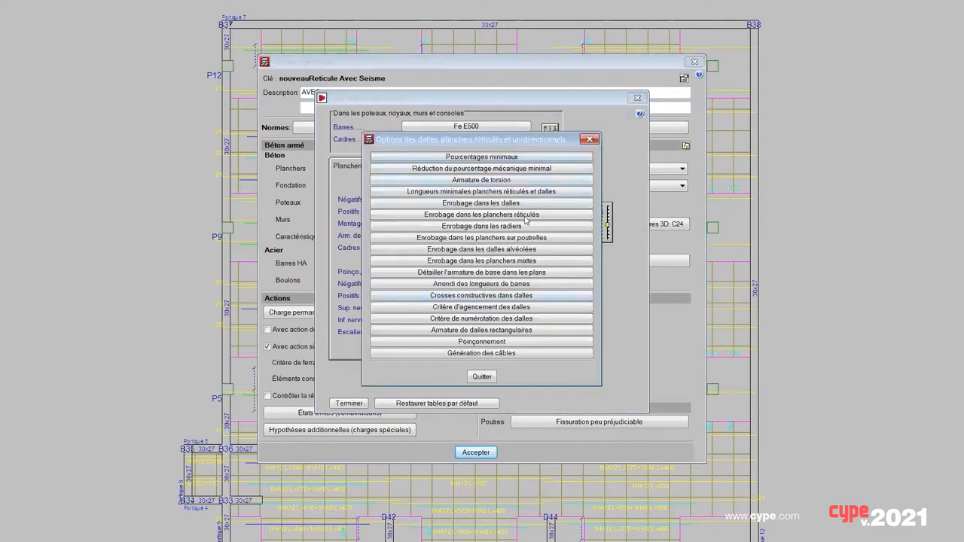
pyautogui.click(444, 272)
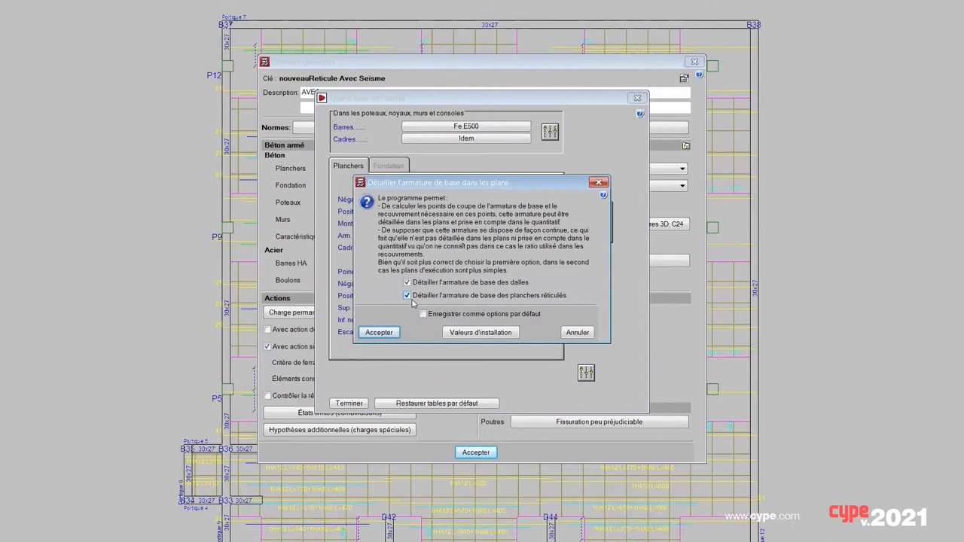
pyautogui.click(599, 182)
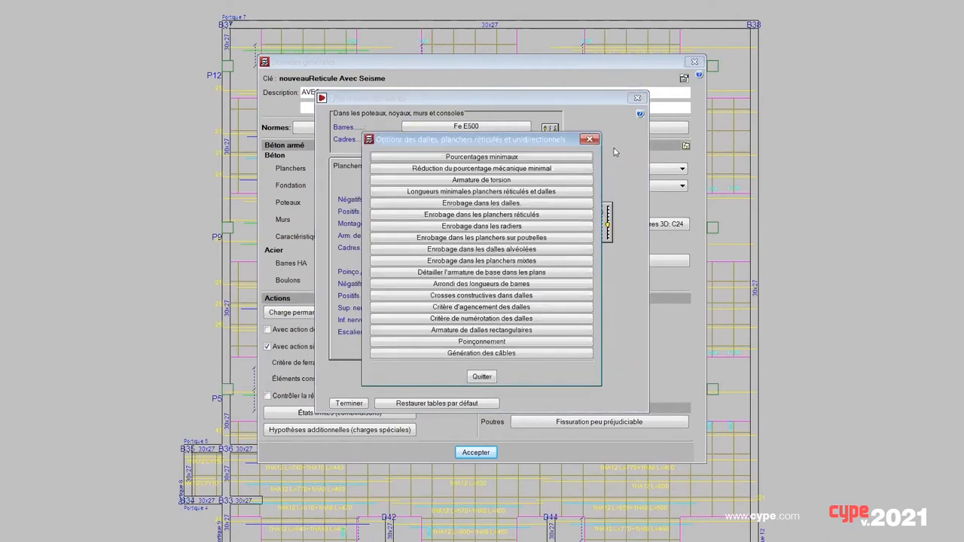
pyautogui.click(589, 140)
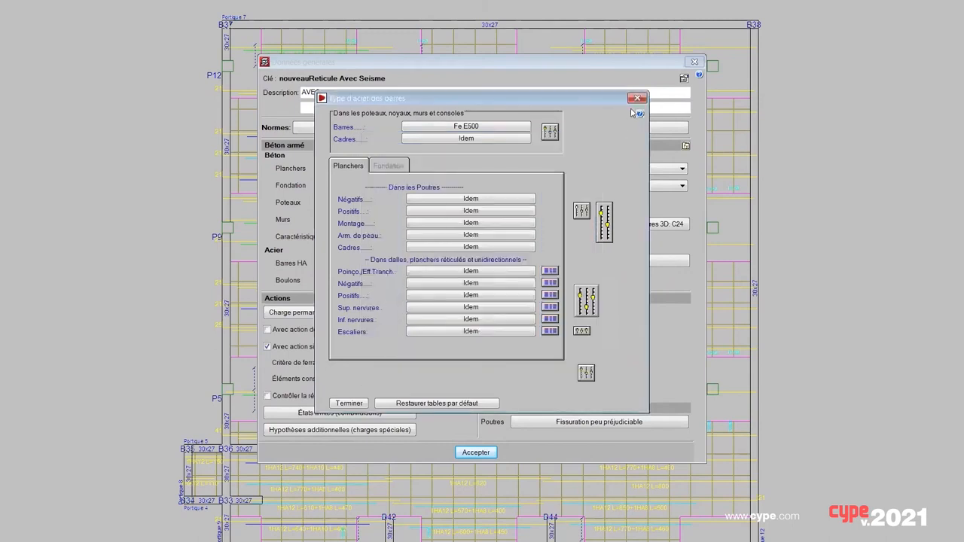
pyautogui.click(637, 98)
pyautogui.click(693, 62)
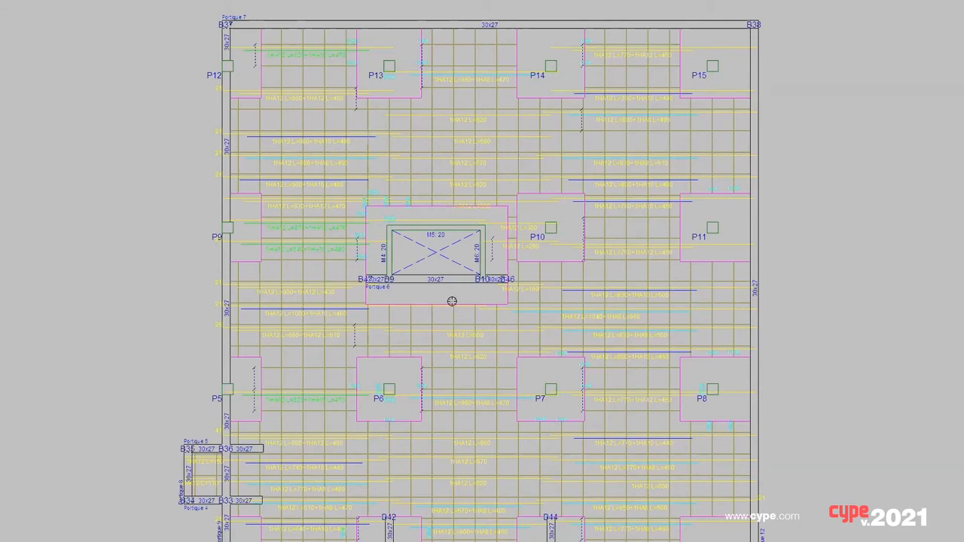
# Configure the diameter/spacing modification for lower longitudinal waffle-slab reinforcement to use one diameter, HA8
pyautogui.scroll(-1, 452, 305)
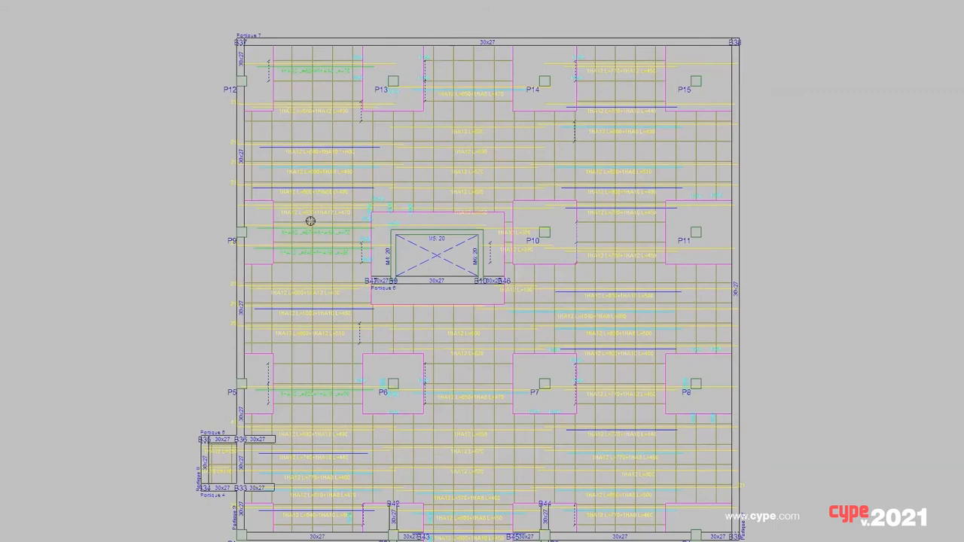
pyautogui.scroll(1, 309, 218)
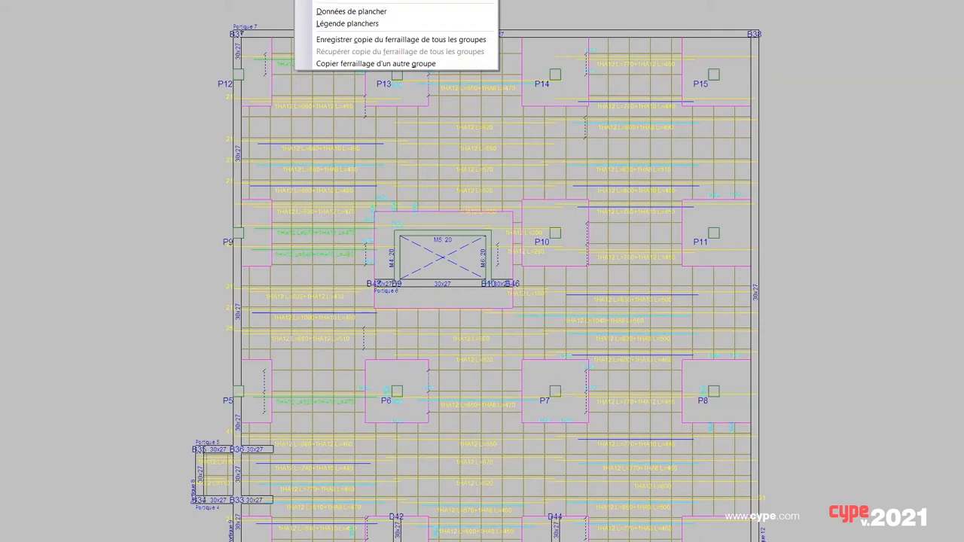
pyautogui.click(361, 1)
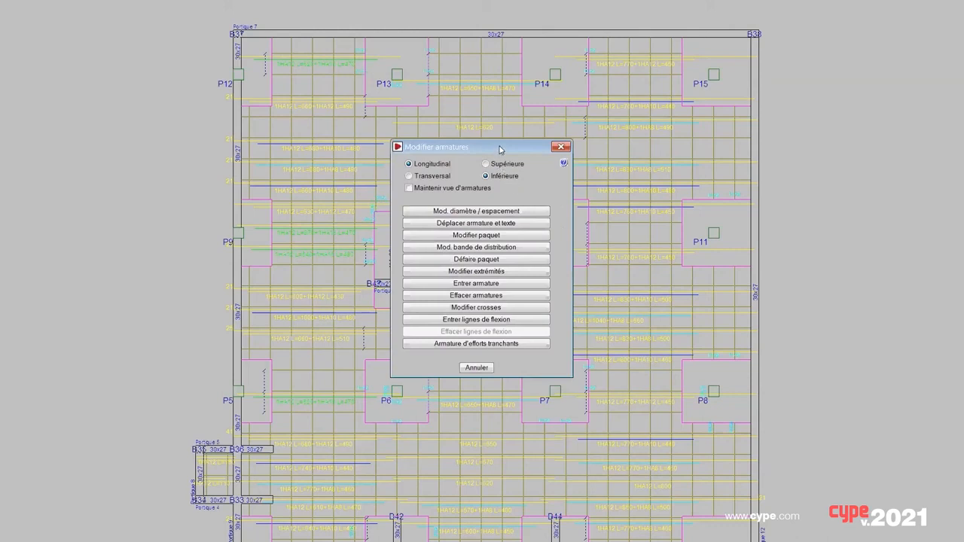
pyautogui.moveTo(500, 148); pyautogui.dragTo(155, 10)
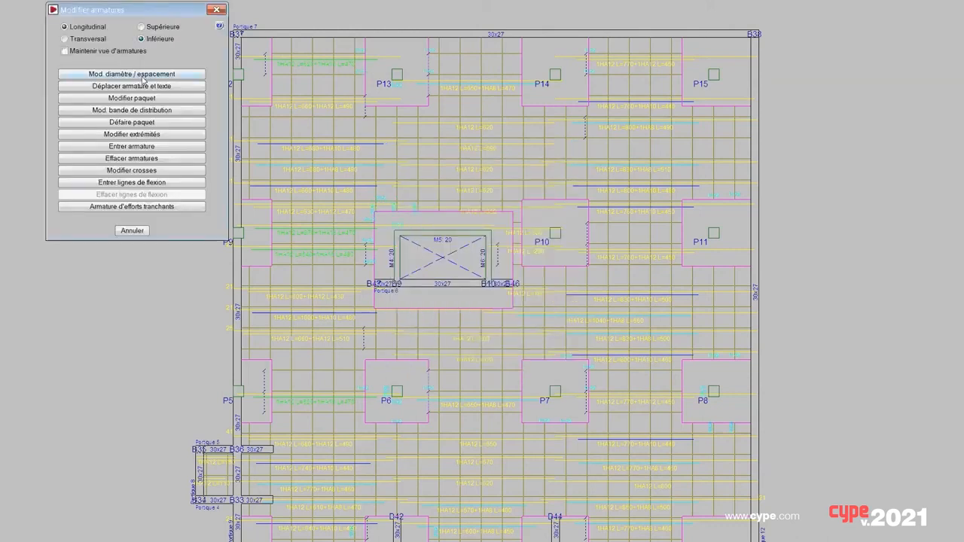
pyautogui.click(139, 74)
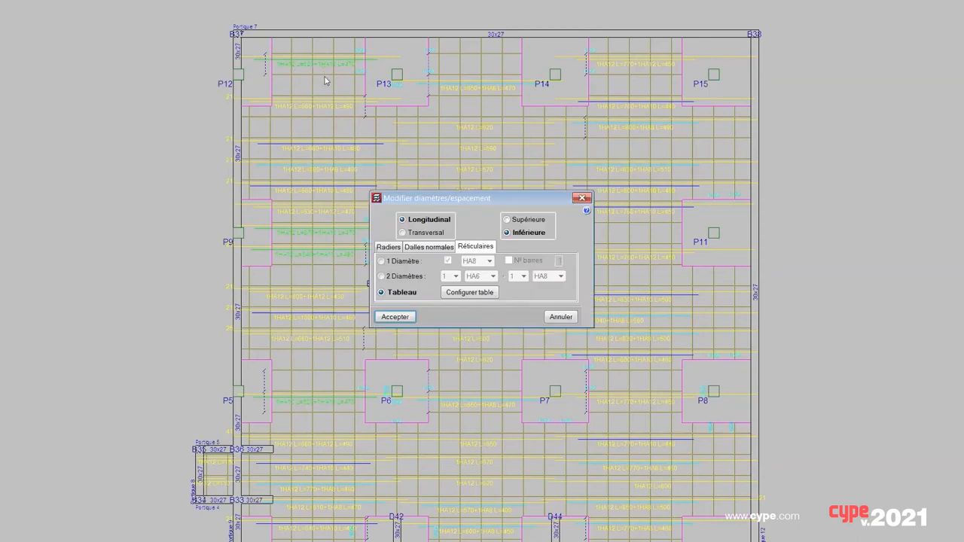
pyautogui.click(385, 263)
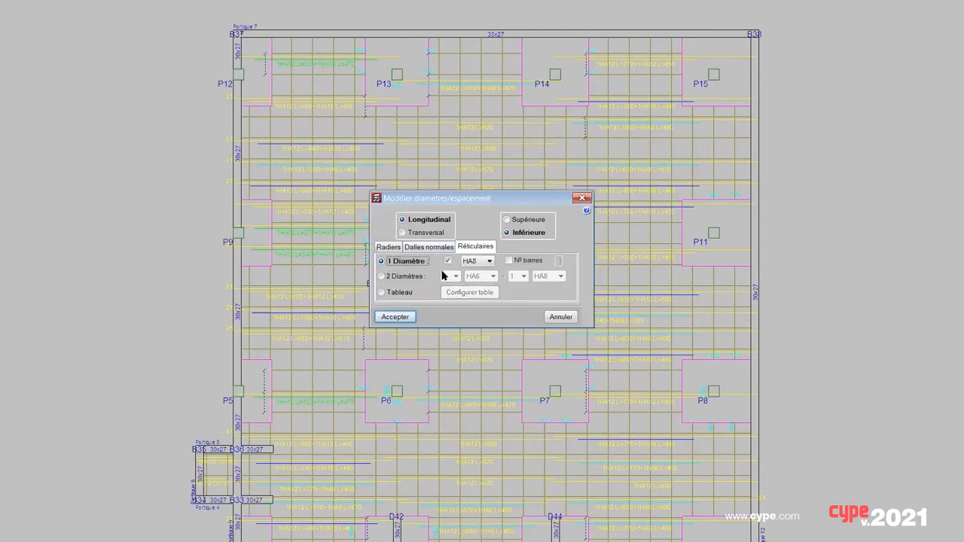
pyautogui.click(392, 317)
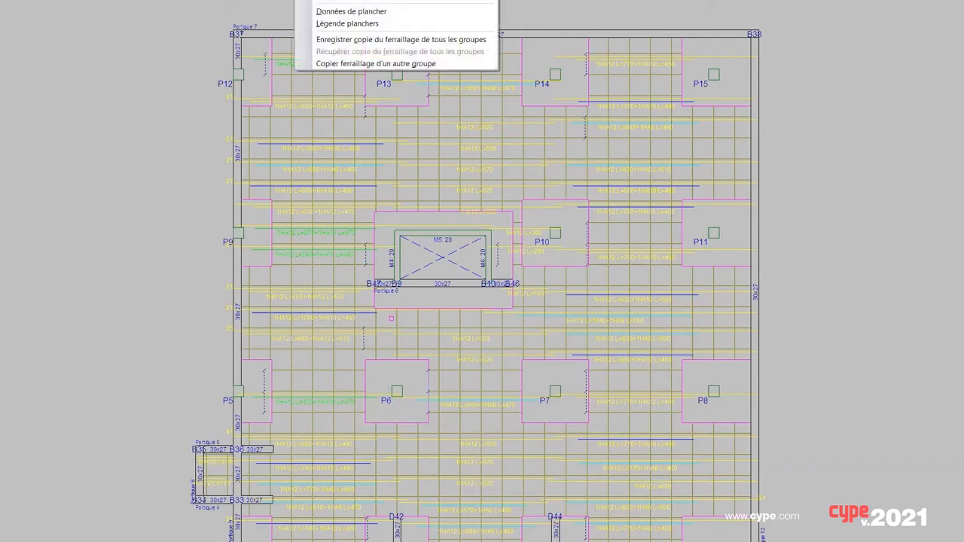
# Save a copy of the reinforcement of all groups
pyautogui.click(336, 43)
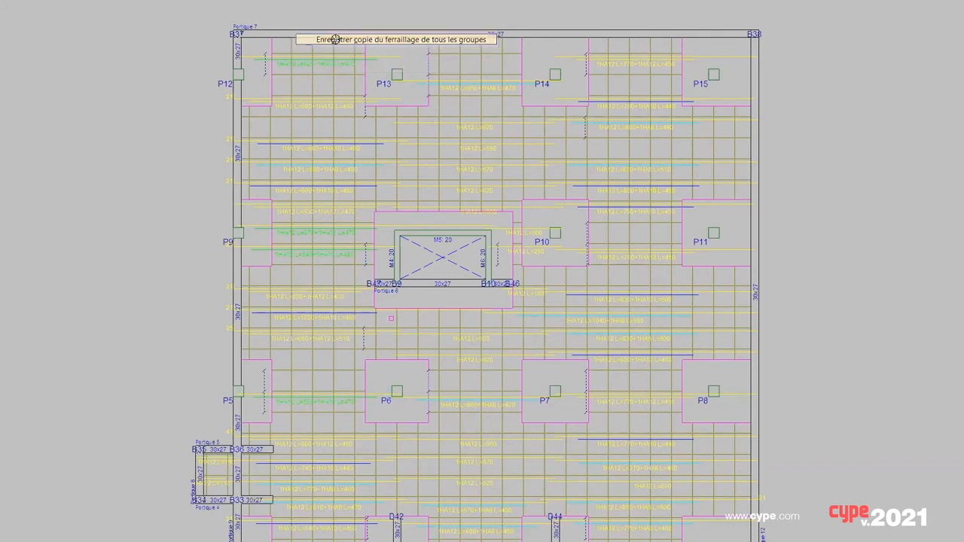
pyautogui.click(343, 294)
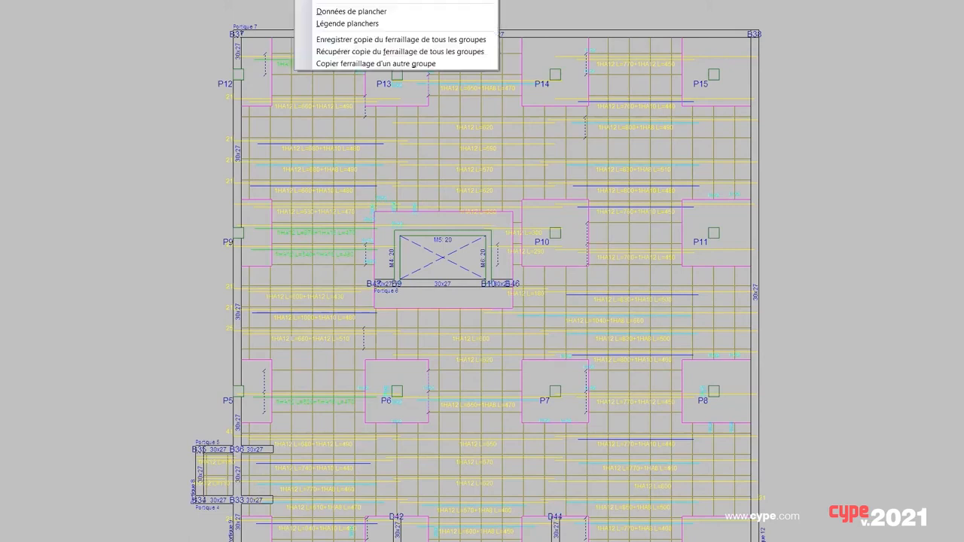
# Extend the distribution band of the lower longitudinal bars between P12 and P9 over the adjacent ribs, eliminating overlapped reinforcement
pyautogui.click(380, 2)
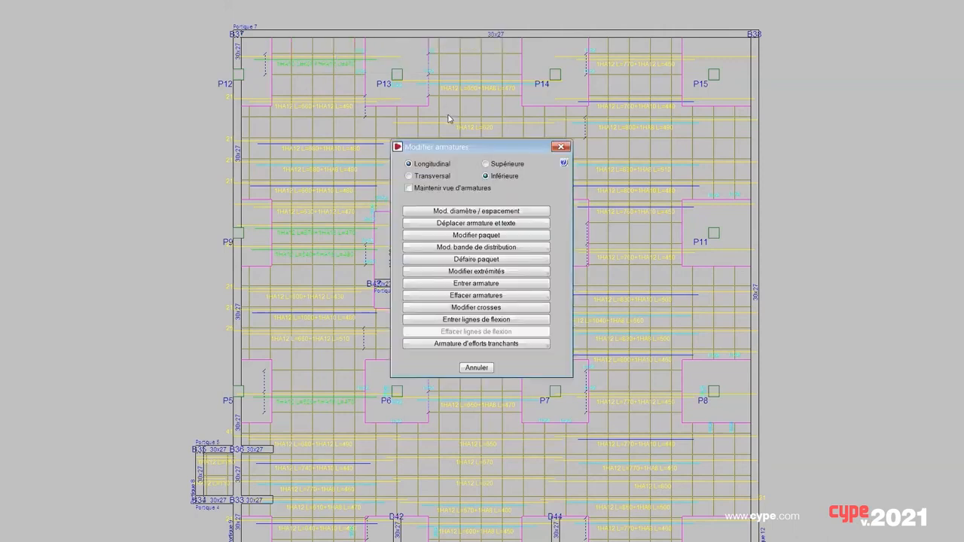
pyautogui.click(475, 251)
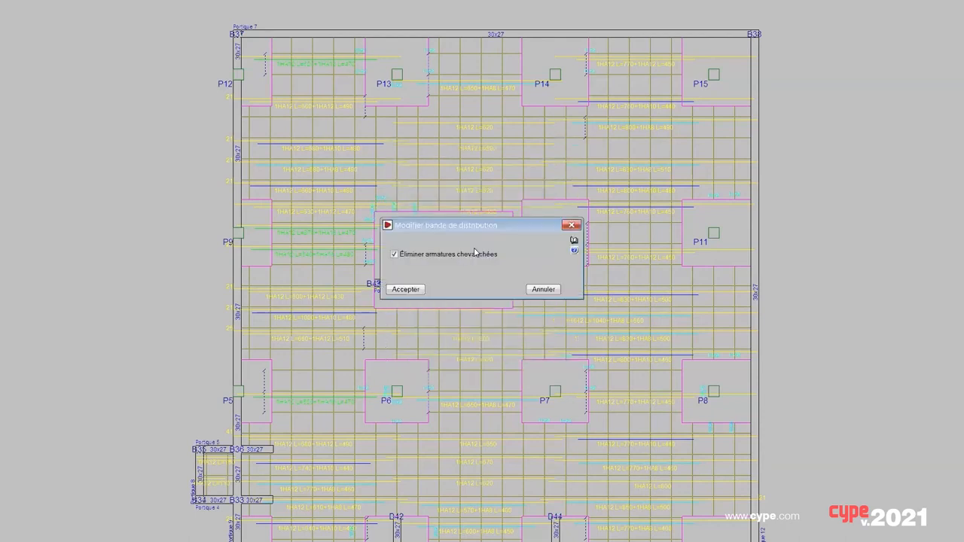
pyautogui.click(410, 290)
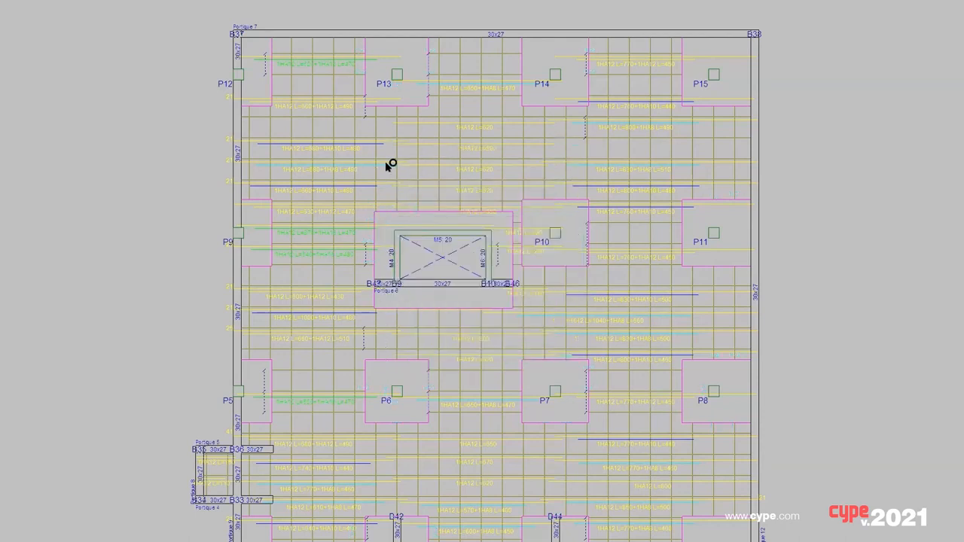
pyautogui.scroll(1, 384, 161)
pyautogui.scroll(1, 385, 161)
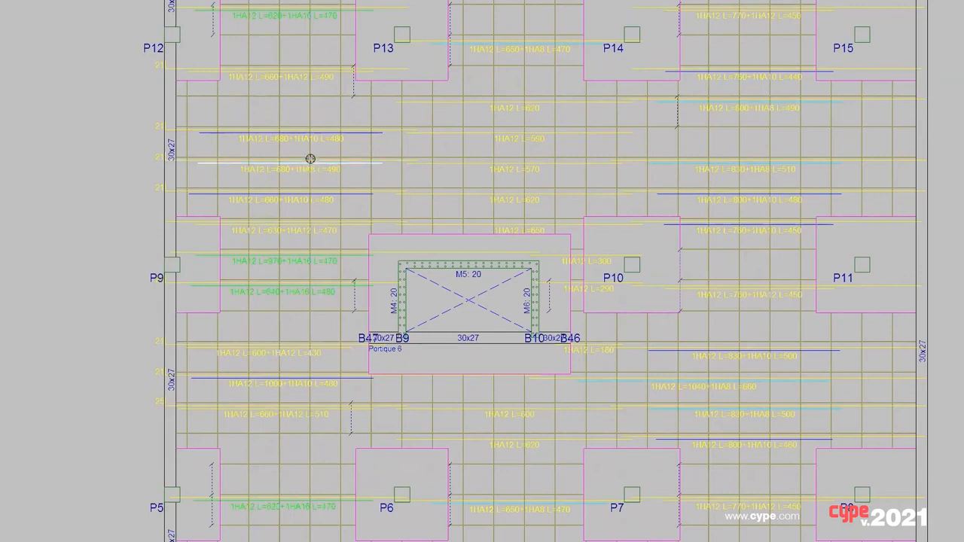
pyautogui.click(287, 193)
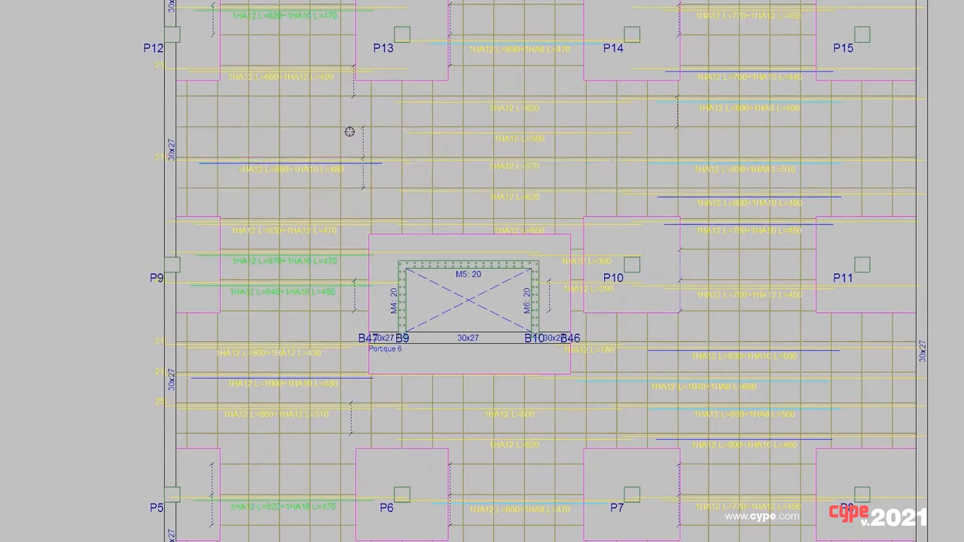
pyautogui.click(363, 183)
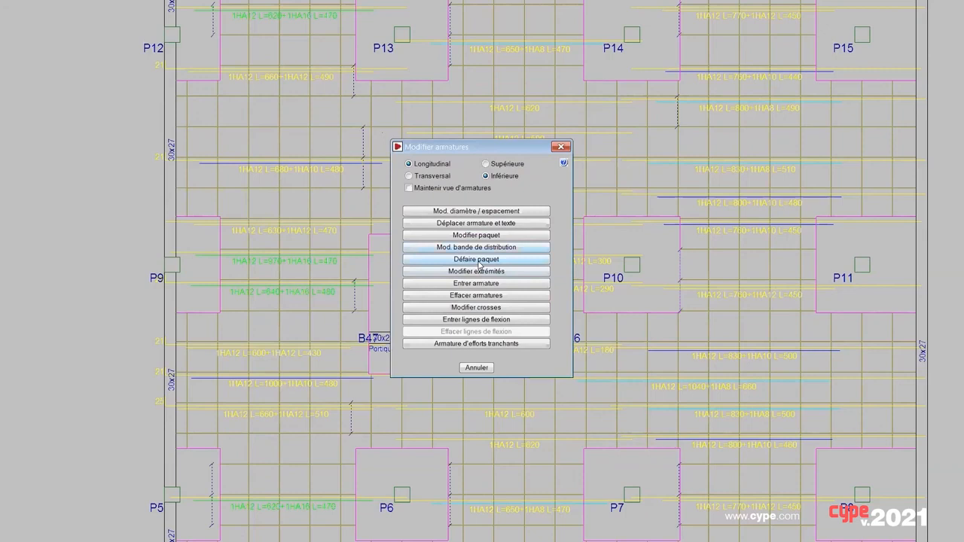
pyautogui.click(477, 271)
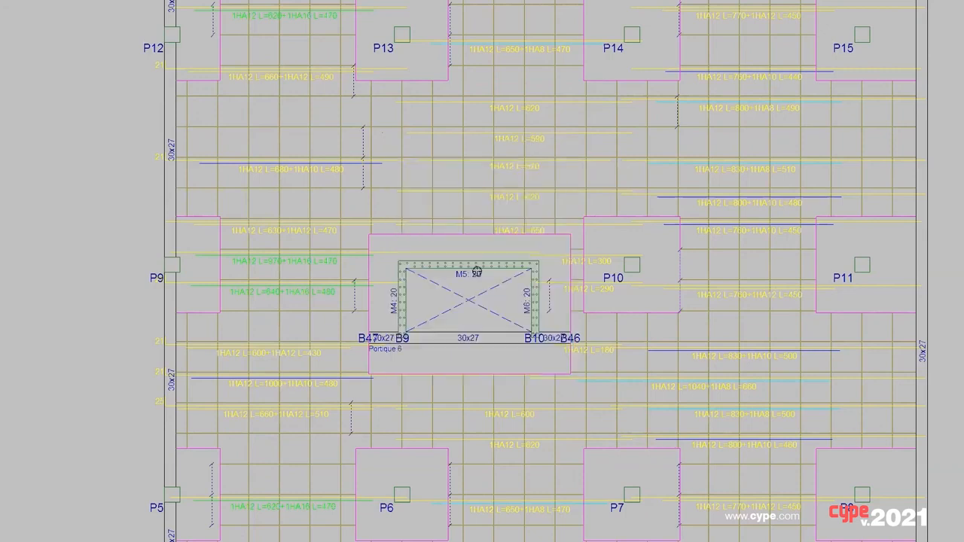
pyautogui.rightClick(386, 187)
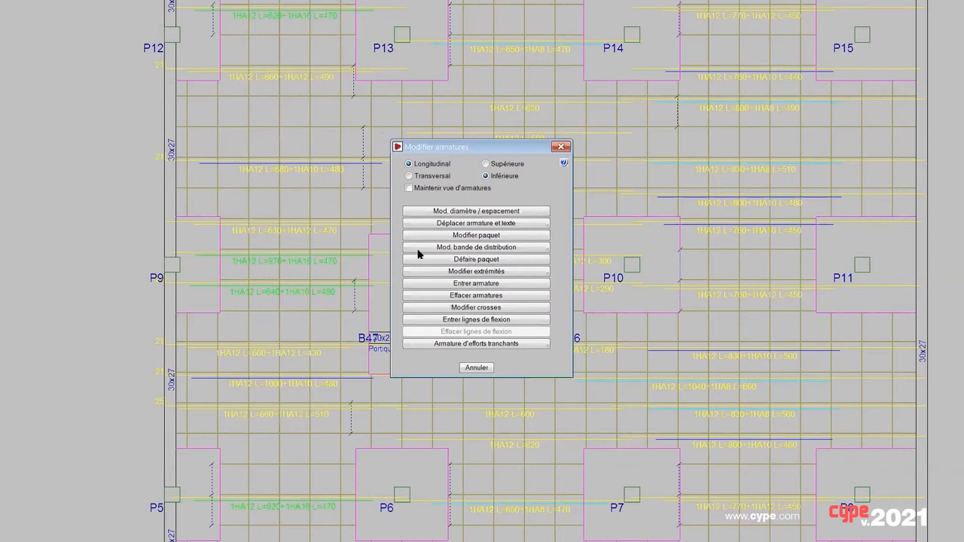
pyautogui.click(487, 321)
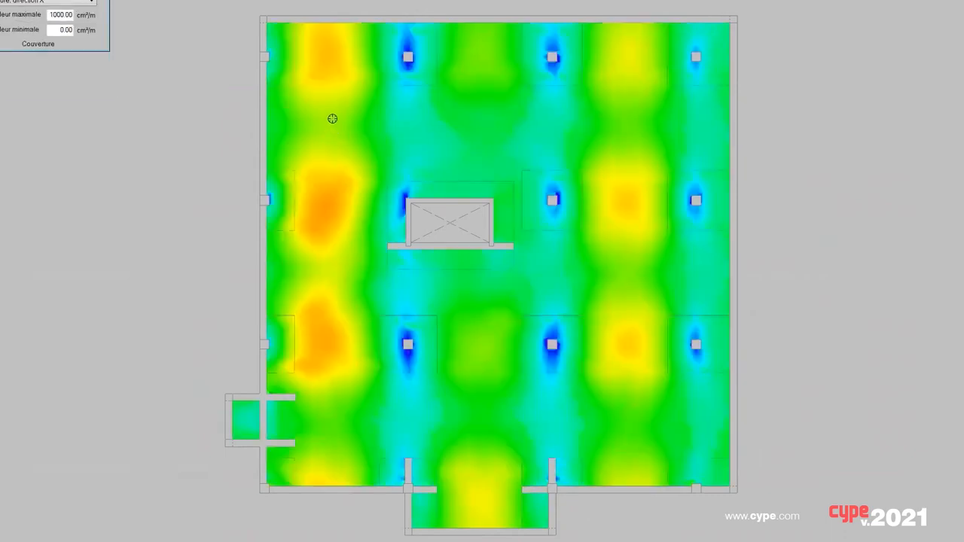
# Measure the X-direction reinforcement area along a segment of about 0.67 m between P12 and P13, and display the self-weight X moment isovalues
pyautogui.moveTo(331, 116); pyautogui.dragTo(331, 103)
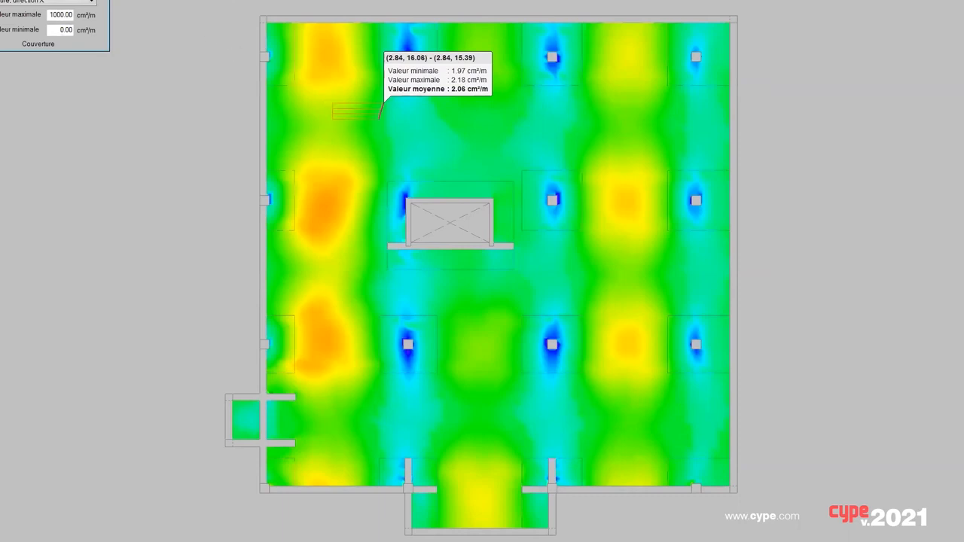
pyautogui.click(6, 2)
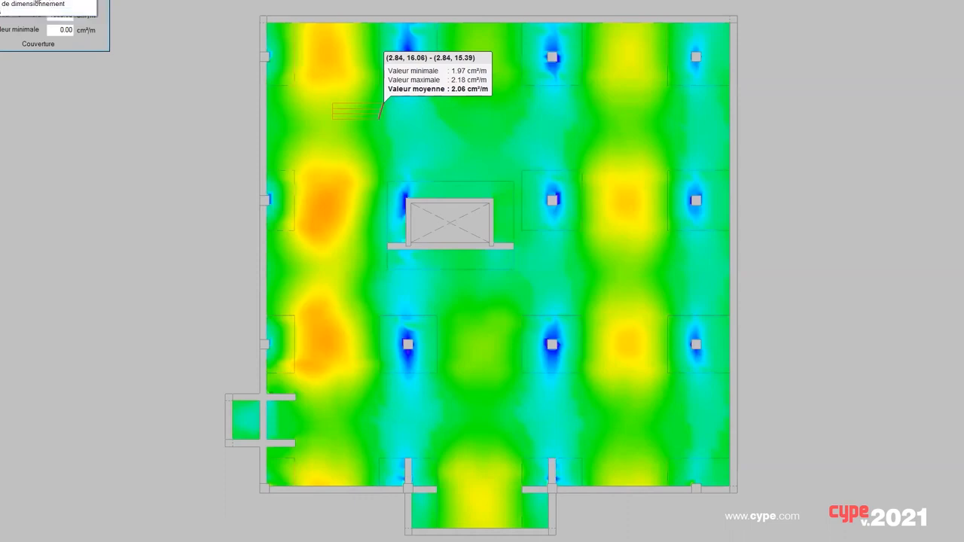
pyautogui.click(6, 4)
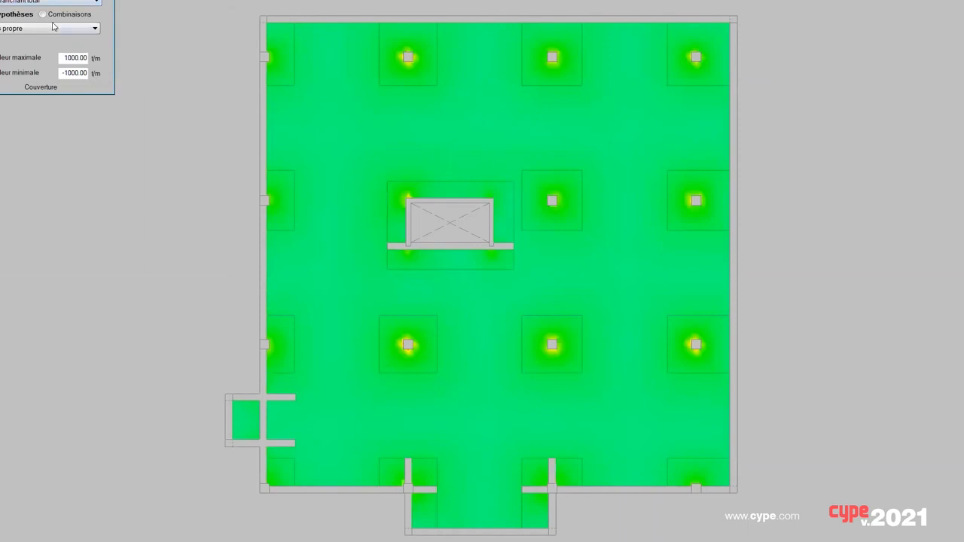
pyautogui.click(47, 4)
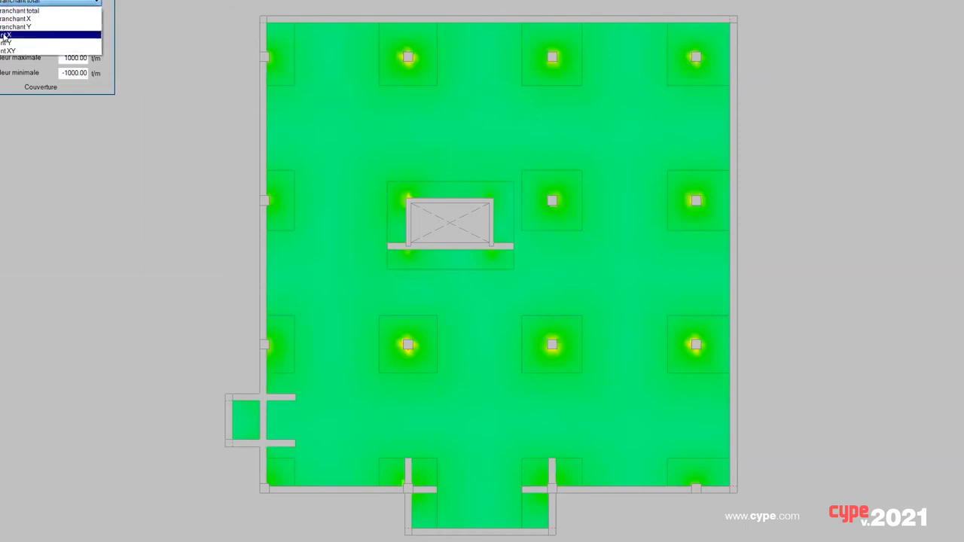
pyautogui.click(5, 35)
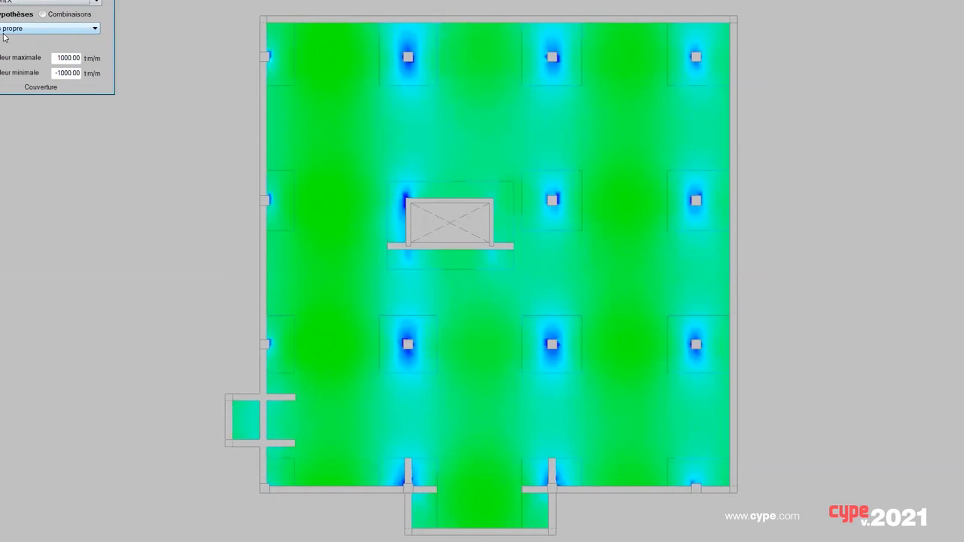
# Look through the available load hypotheses and switch the X moment isovalues to load combinations
pyautogui.click(47, 29)
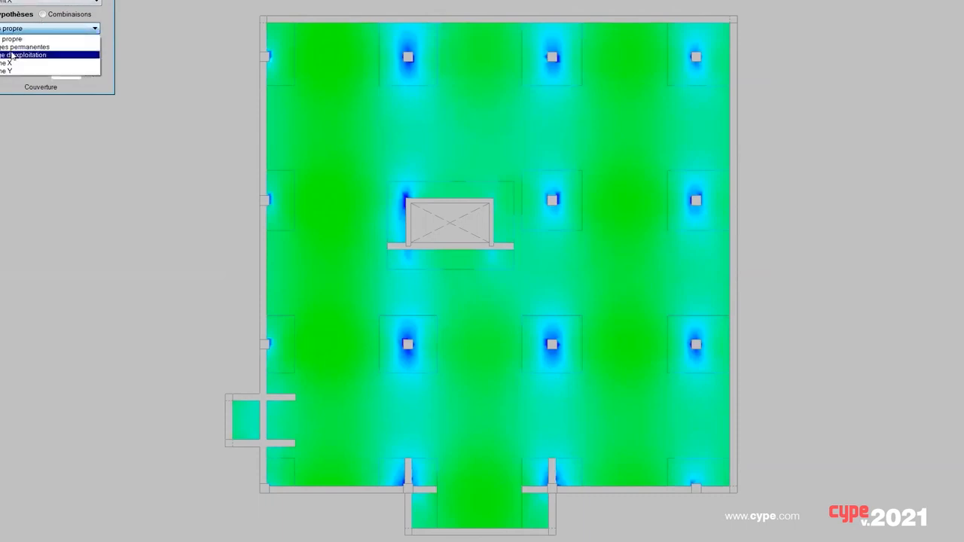
pyautogui.click(47, 18)
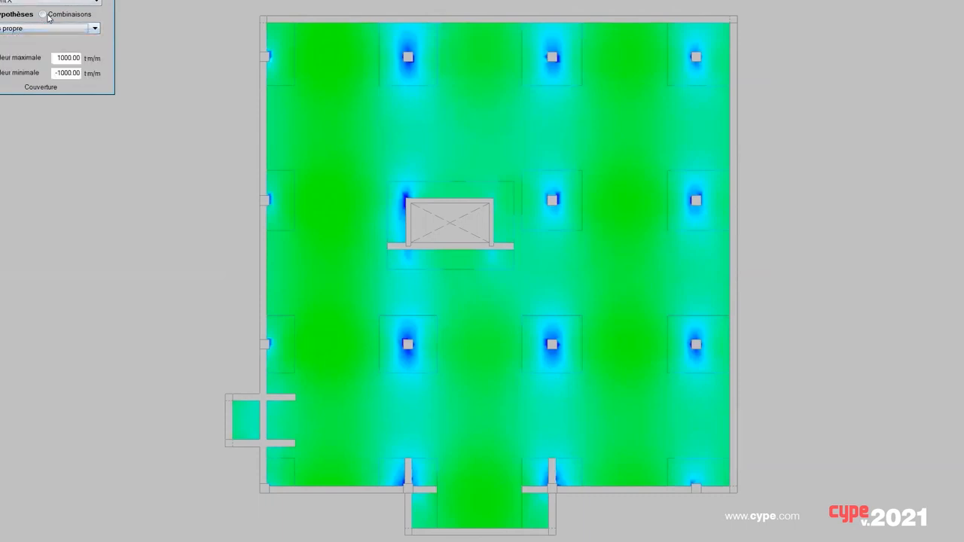
pyautogui.click(43, 14)
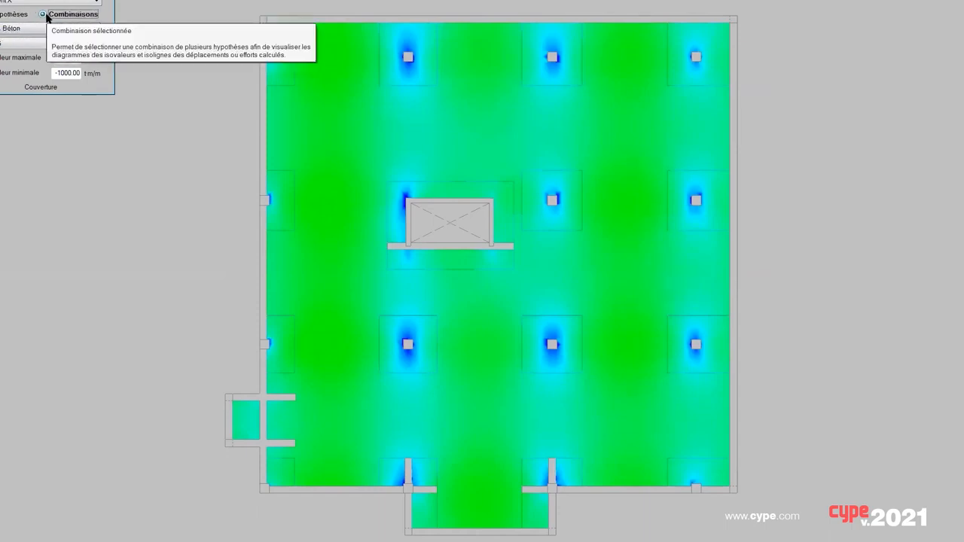
# Display the total shear isovalues and plot a 2.00 m wide band across the slab between the P12–P15 and P9–P11 column rows
pyautogui.moveTo(353, 108)
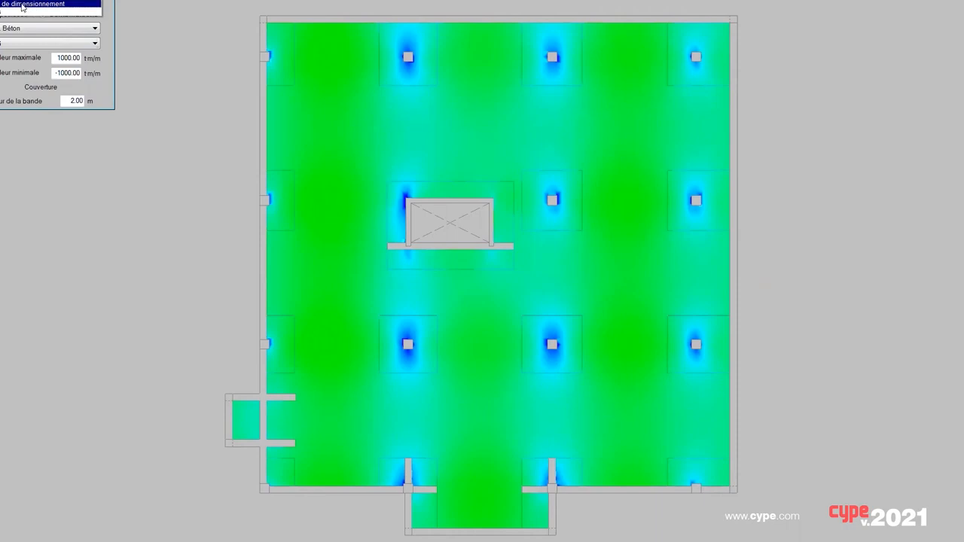
pyautogui.click(23, 7)
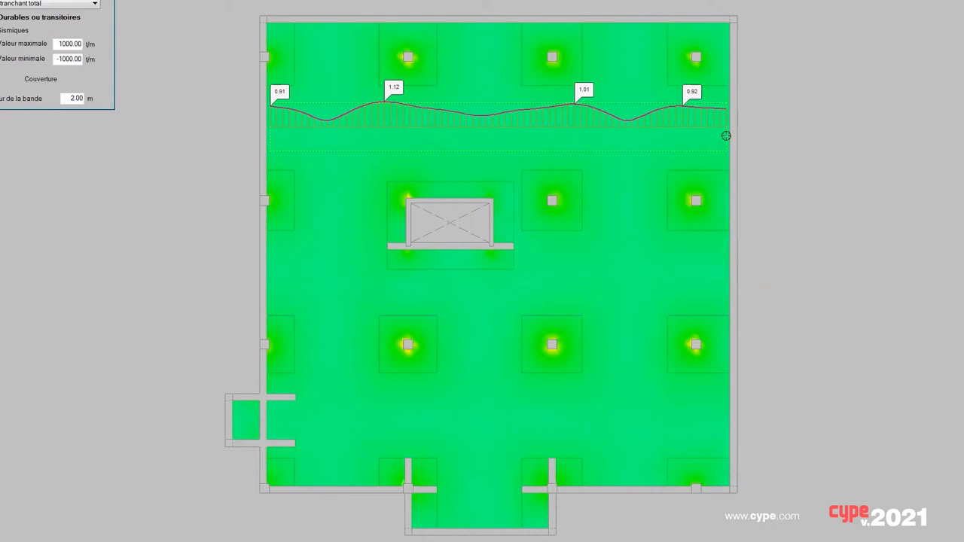
pyautogui.rightClick(726, 136)
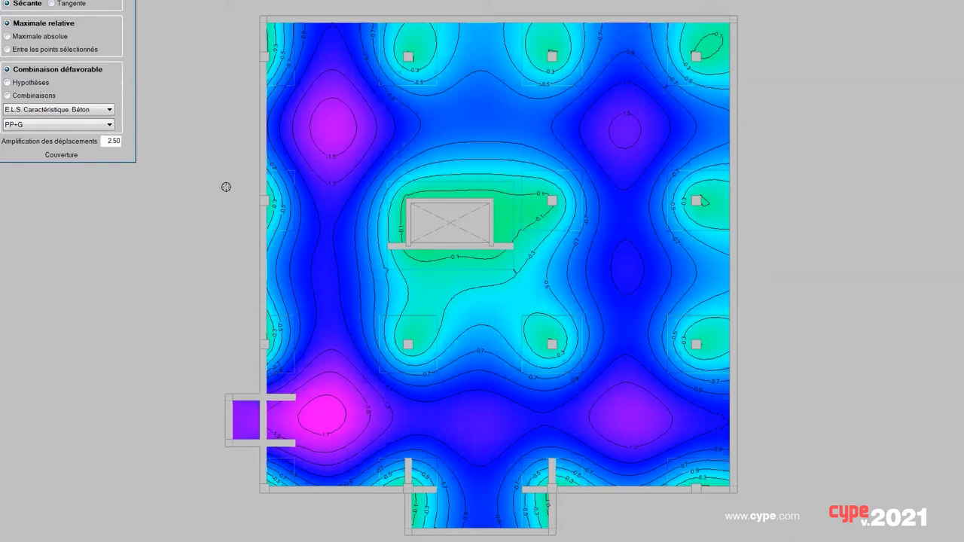
# Measure the tangent deflection across the overhanging slab area beyond P2 and P3, over a span of about 1.40 m
pyautogui.click(67, 5)
pyautogui.moveTo(107, 141)
pyautogui.moveTo(428, 525)
pyautogui.click(533, 519)
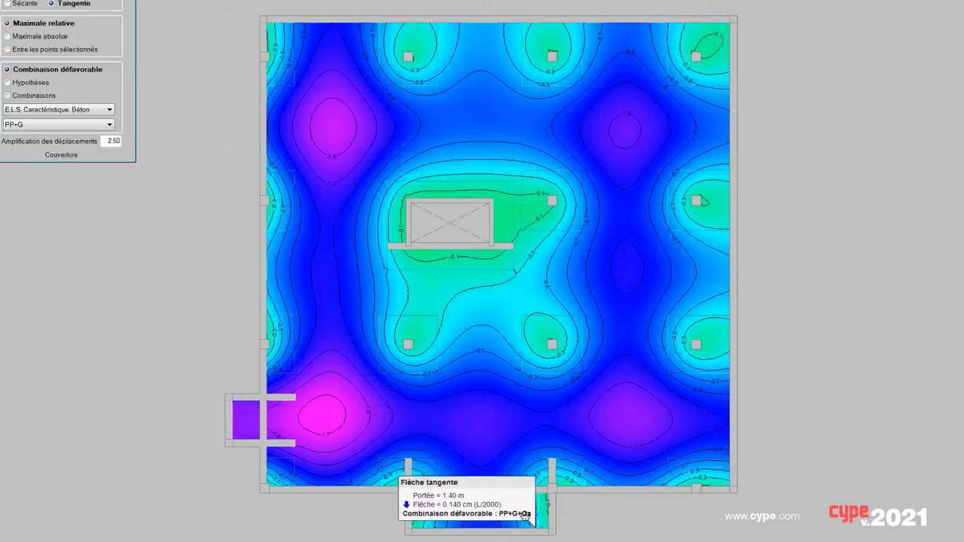
# Measure secant deflections in the corner bay along the P13–P9 diagonal, from P12 to the core corner, and across midspan
pyautogui.click(31, 4)
pyautogui.click(408, 63)
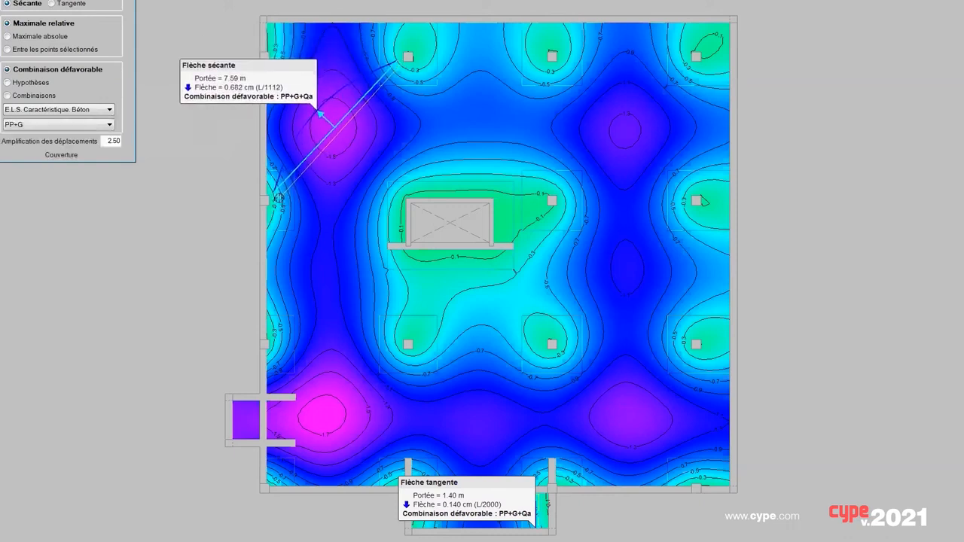
pyautogui.press('Escape')
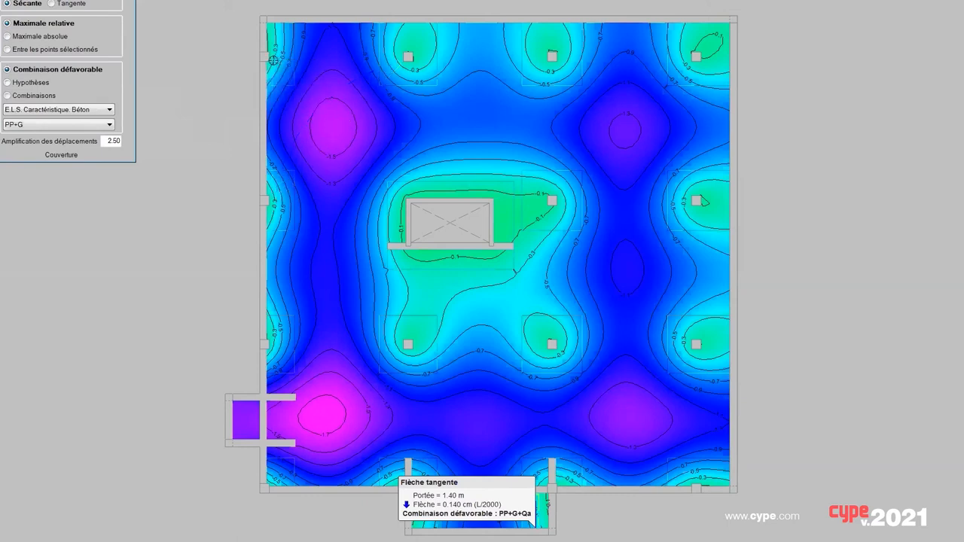
pyautogui.click(271, 68)
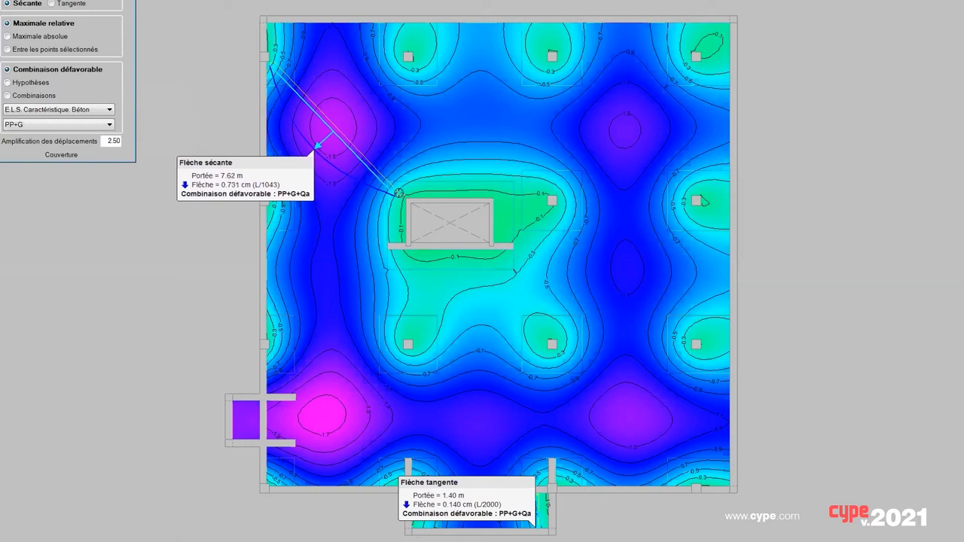
pyautogui.press('Escape')
pyautogui.click(269, 135)
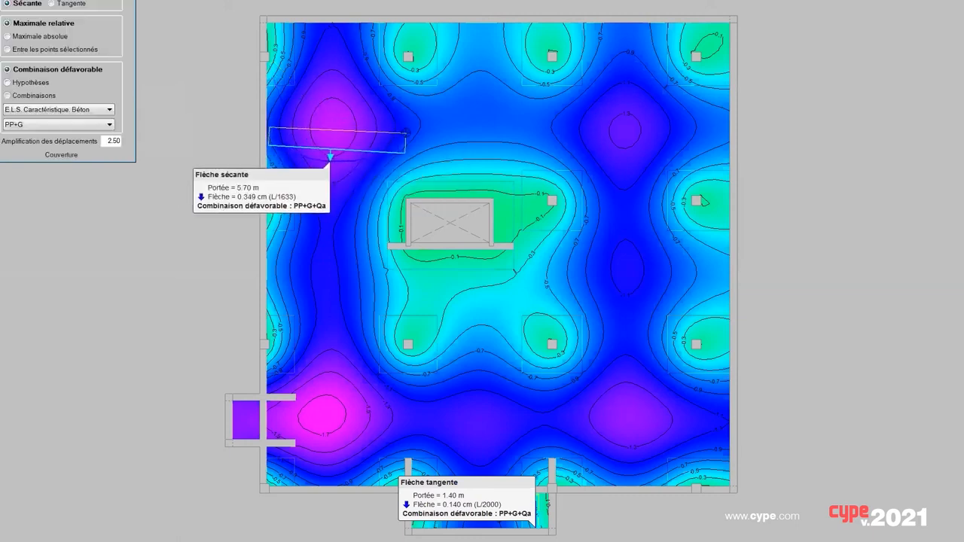
pyautogui.press('Escape')
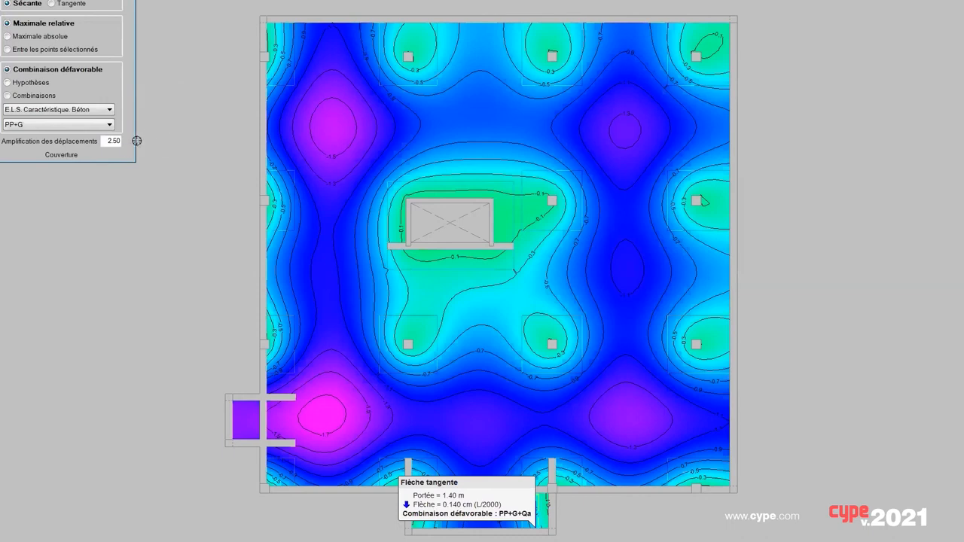
# Set the displacement amplification to 1.75 and measure the secant deflection across the bay between P12 and P9 over about 5.49 m
pyautogui.click(109, 141)
pyautogui.hotkey('shift', 'End')
pyautogui.write('1.75')
pyautogui.click(272, 128)
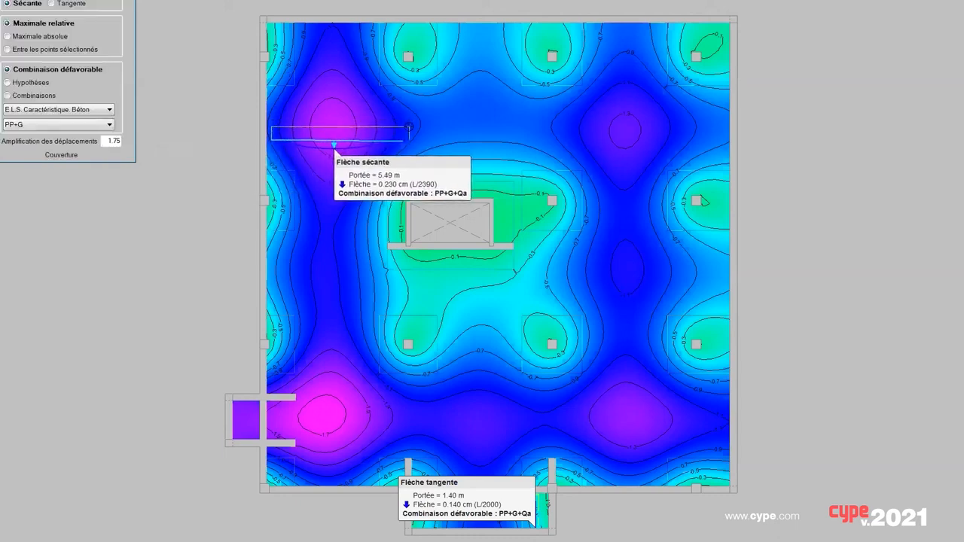
pyautogui.click(407, 128)
pyautogui.click(330, 72)
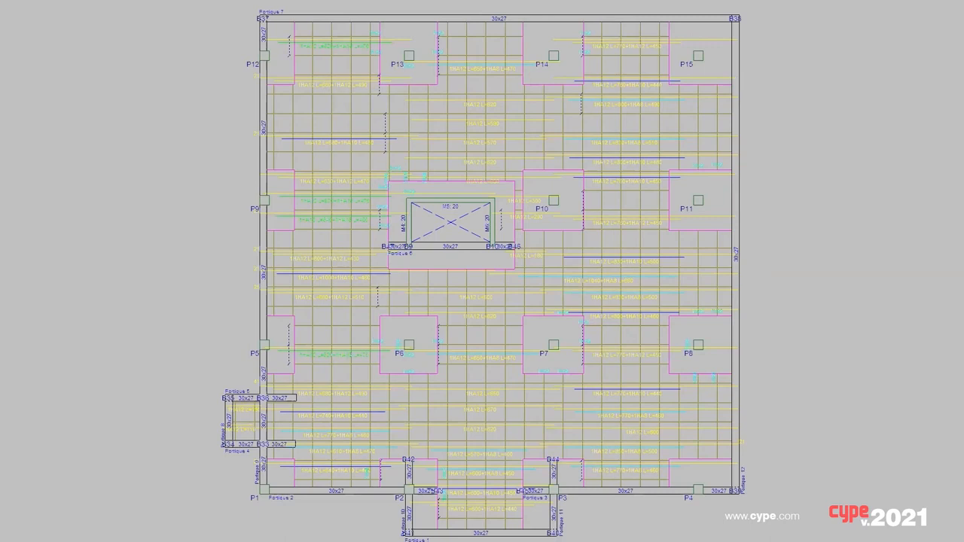
# Enter an equalisation line for the lower longitudinal reinforcement, running from beside P13 down towards the core
pyautogui.click(337, 3)
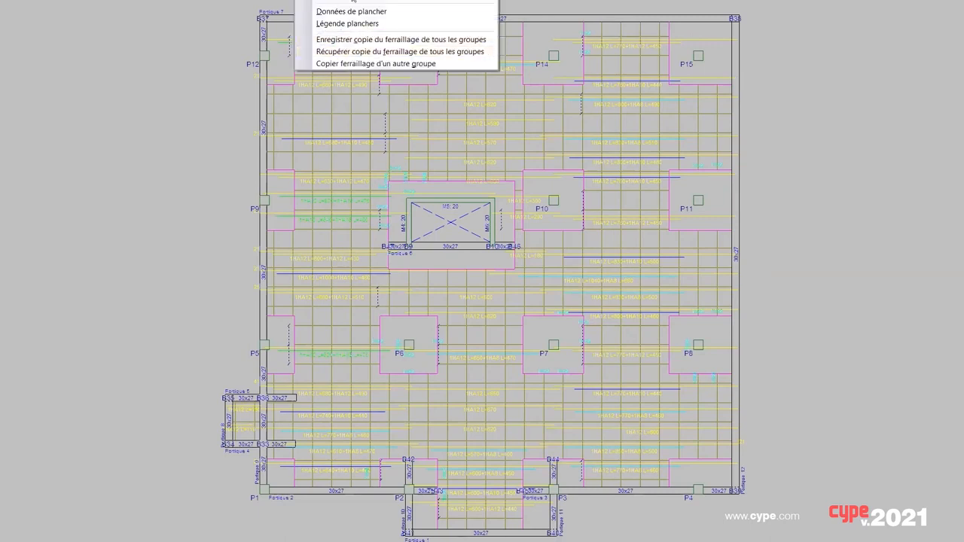
pyautogui.click(346, 2)
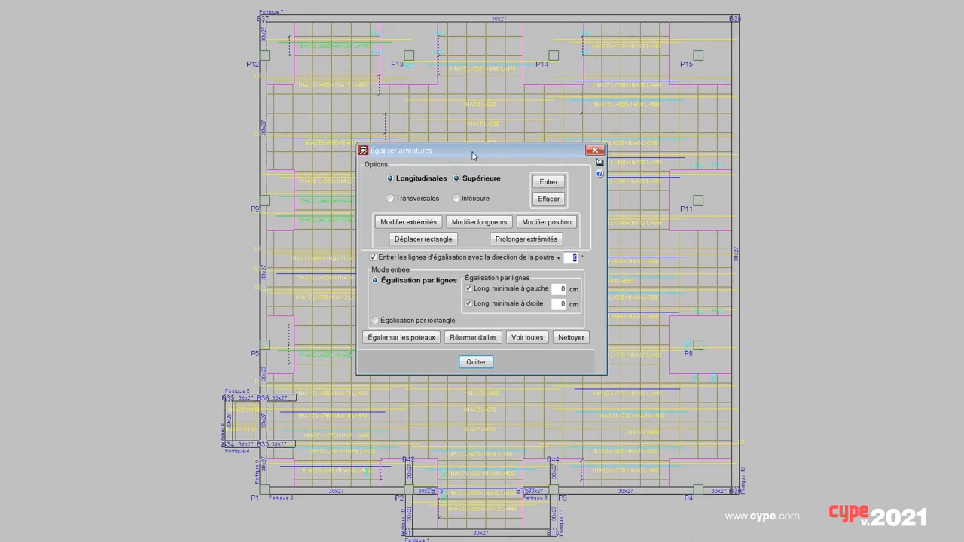
pyautogui.moveTo(472, 156); pyautogui.dragTo(822, 0)
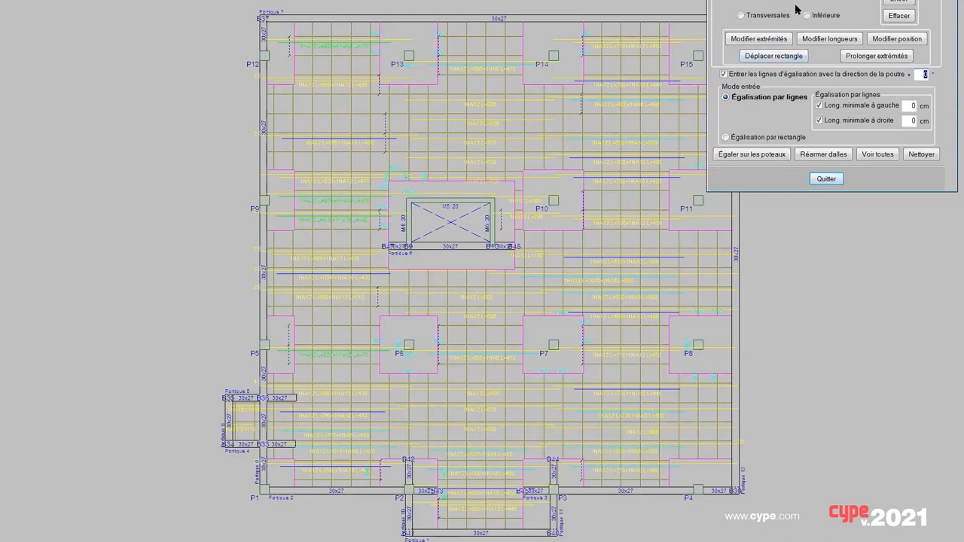
pyautogui.click(815, 17)
pyautogui.click(909, 2)
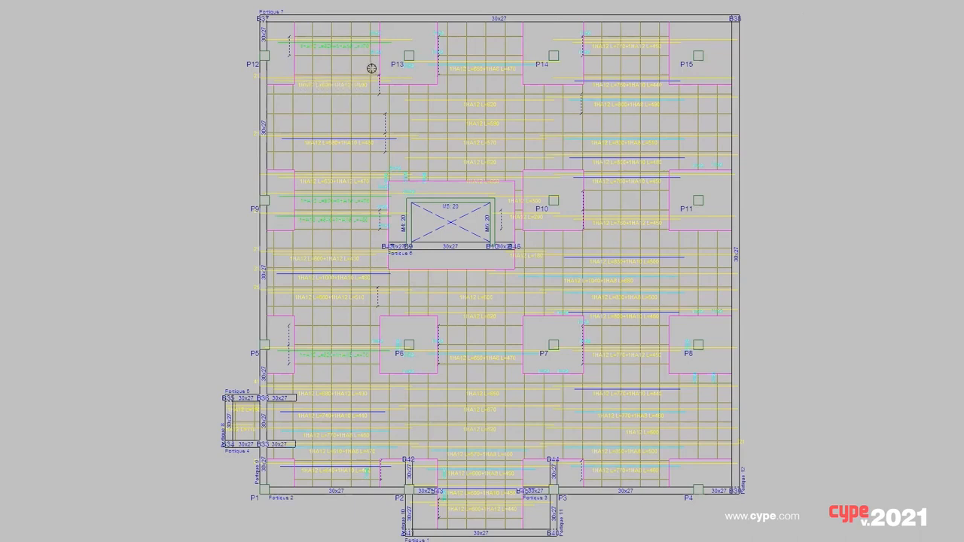
pyautogui.click(375, 150)
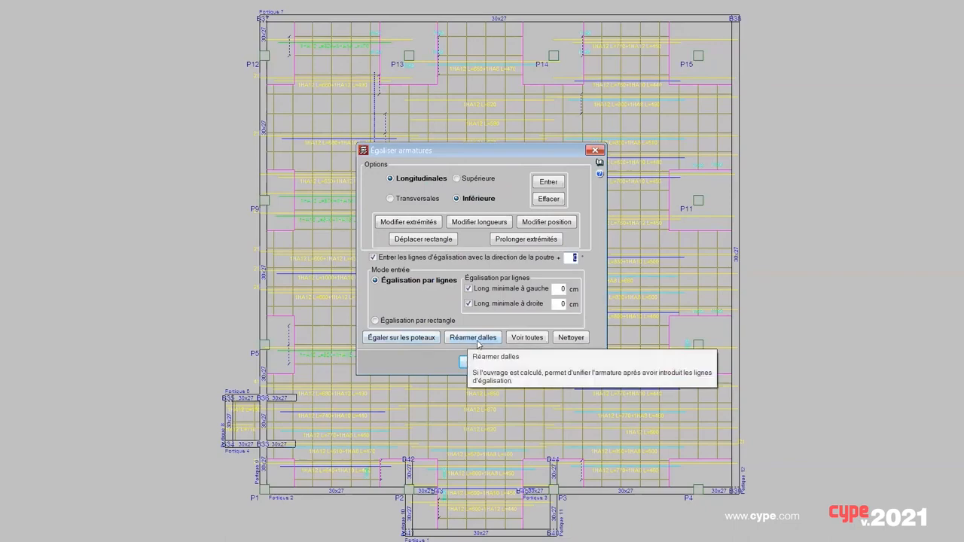
# Re-reinforce the slabs with the new equalisation line and close the calculation report and equalisation options
pyautogui.click(477, 340)
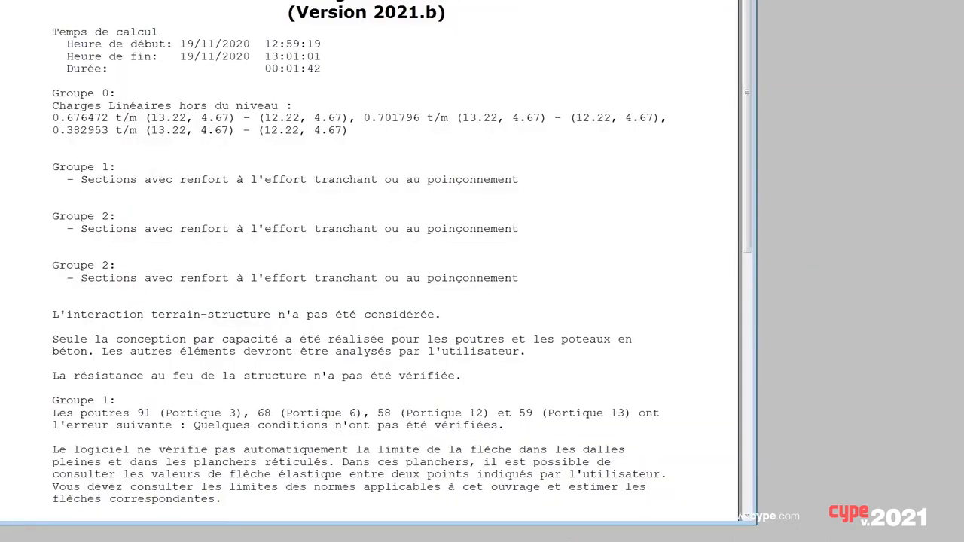
pyautogui.press('Escape')
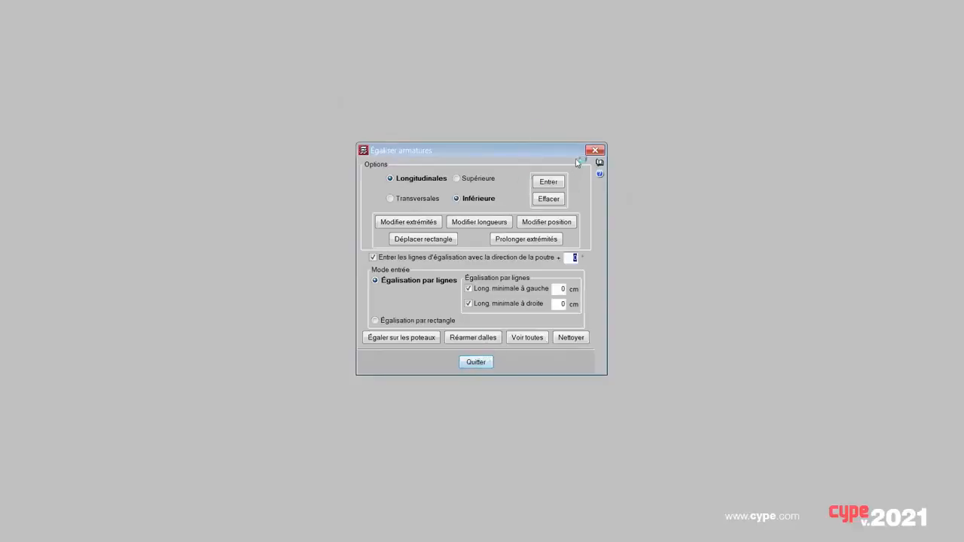
pyautogui.click(595, 150)
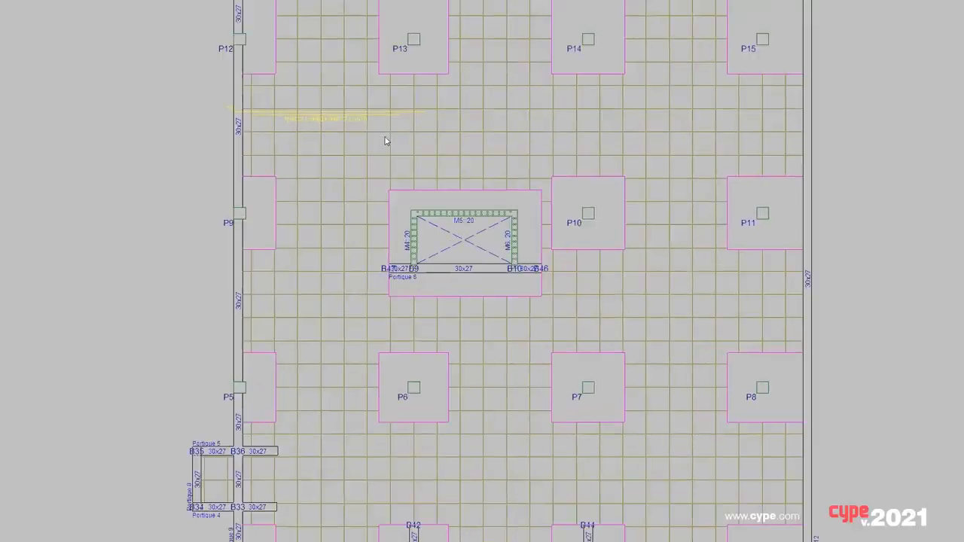
# Delete the lower longitudinal equalisation line near P13 and re-reinforce the slabs without it
pyautogui.scroll(2, 385, 141)
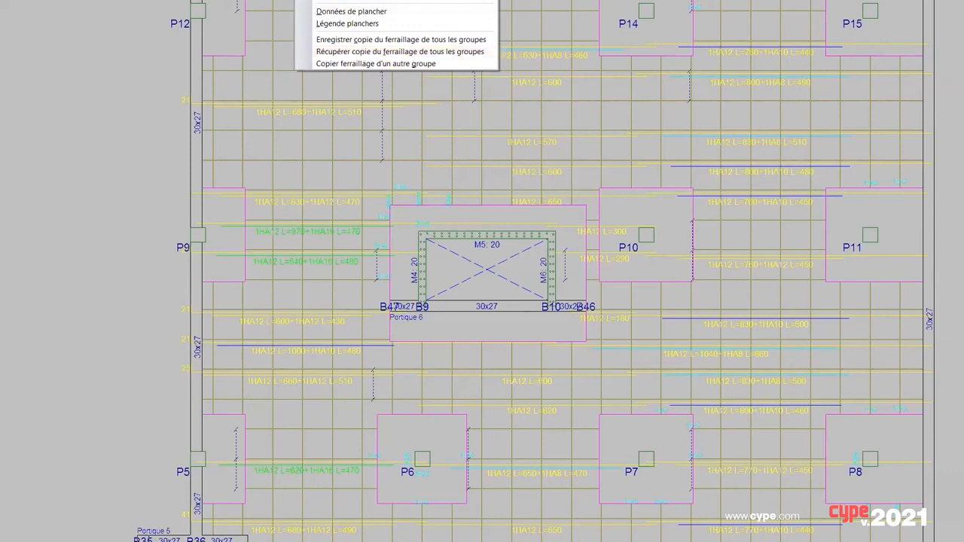
pyautogui.click(354, 2)
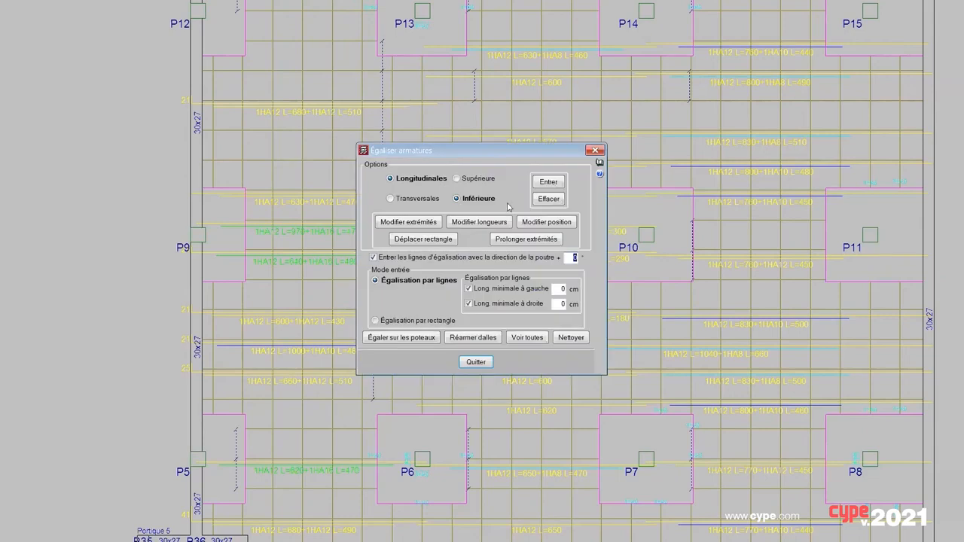
pyautogui.click(548, 199)
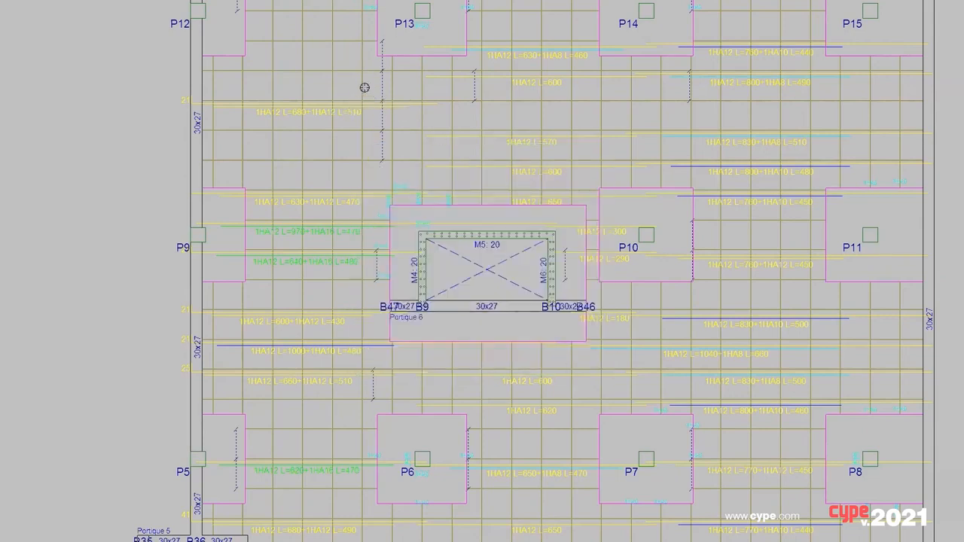
pyautogui.rightClick(367, 83)
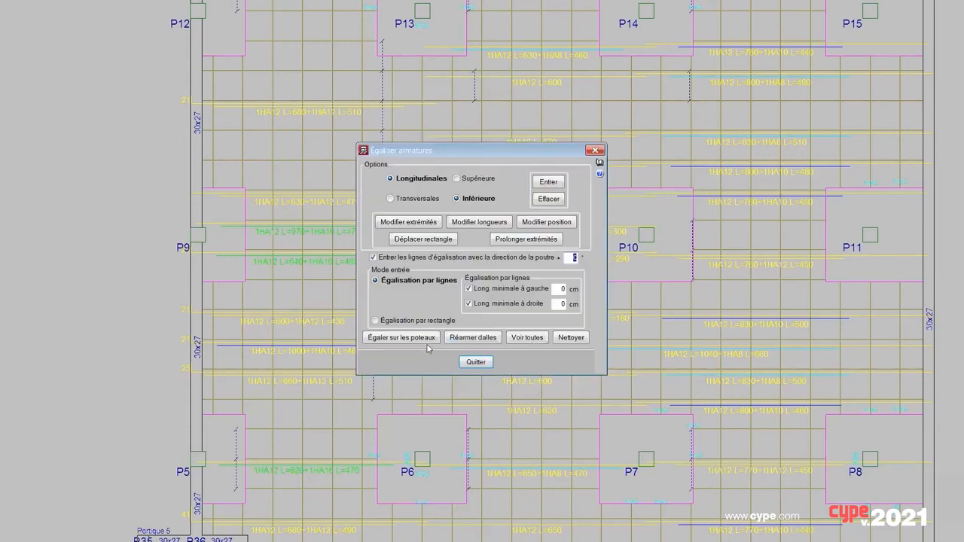
pyautogui.click(465, 338)
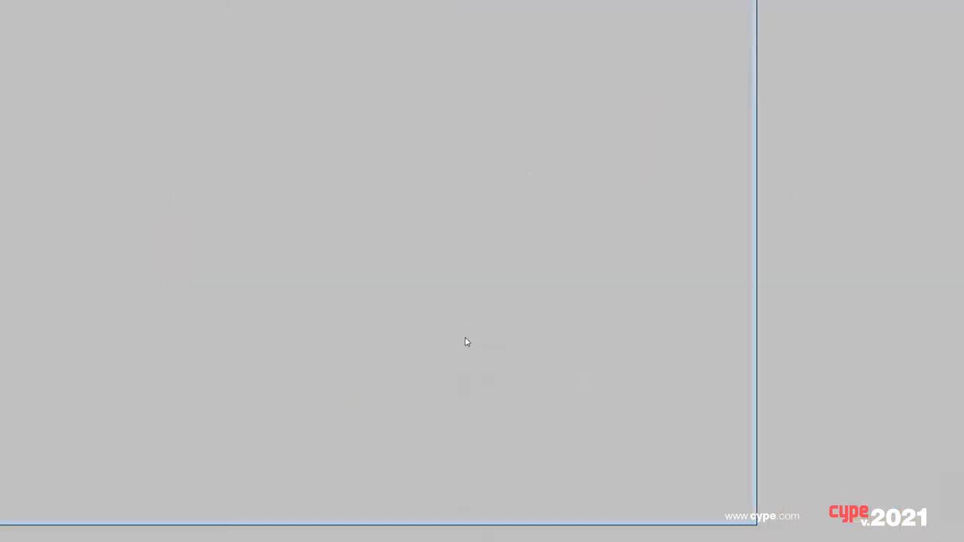
pyautogui.press('Escape')
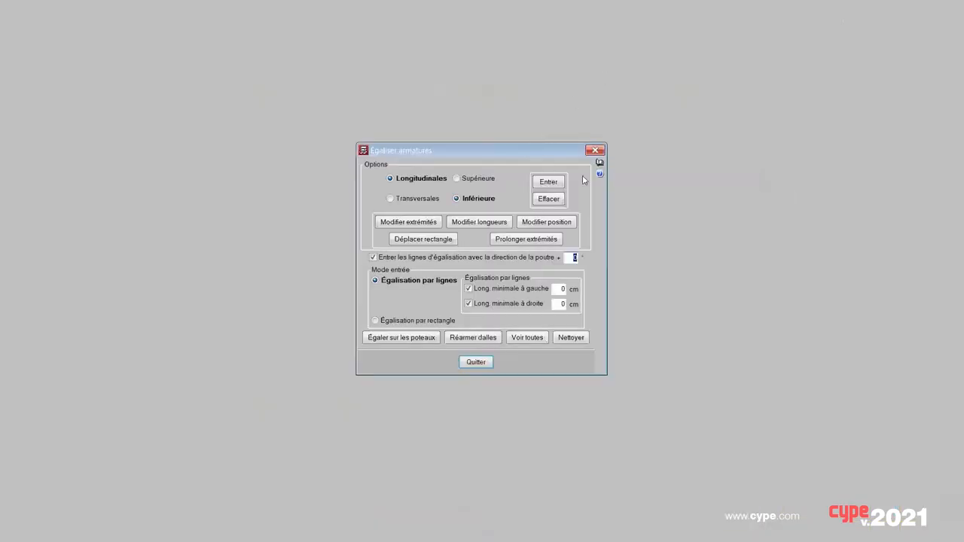
pyautogui.click(600, 151)
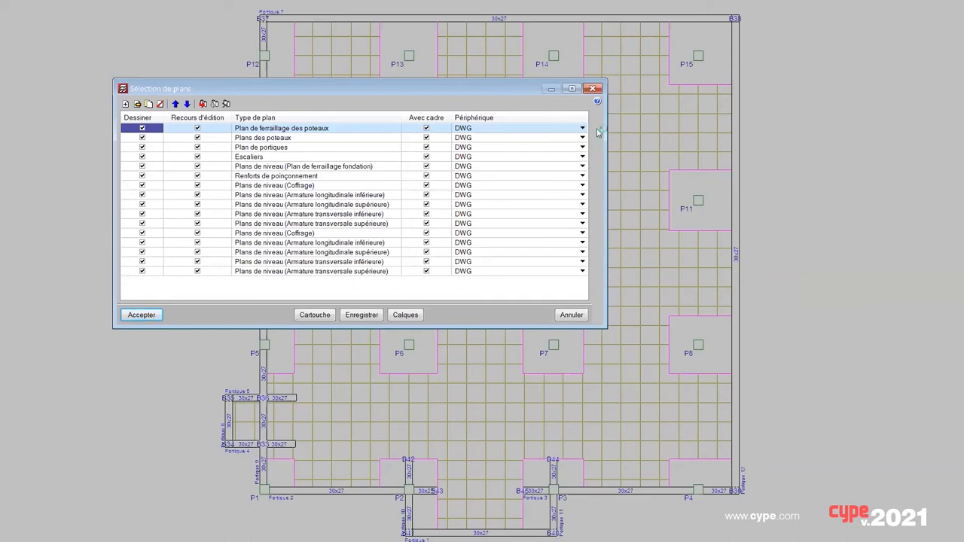
# Dismiss the drawing selection and examine the reinforcement, moment diagram and steel area graphs of Portique 10 between B41 and B42
pyautogui.click(593, 89)
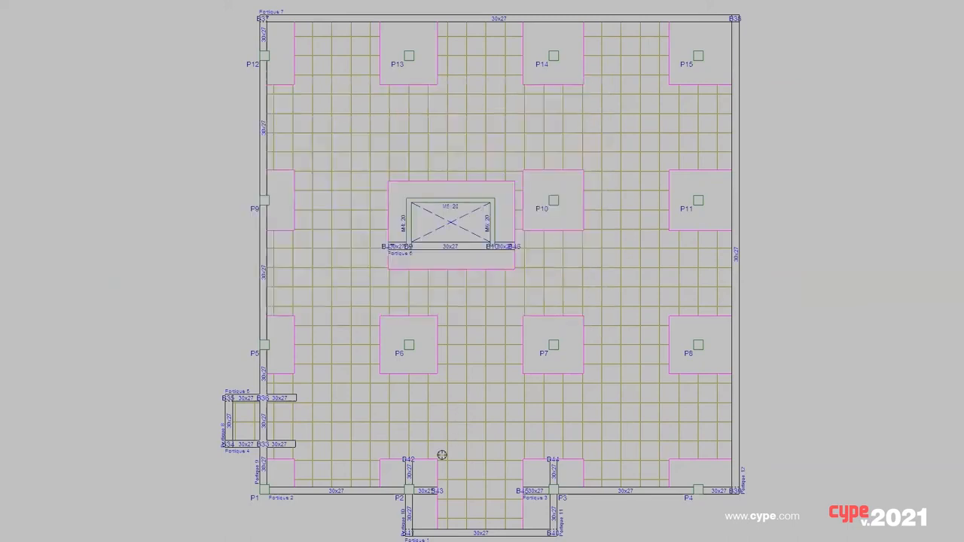
pyautogui.scroll(2, 418, 509)
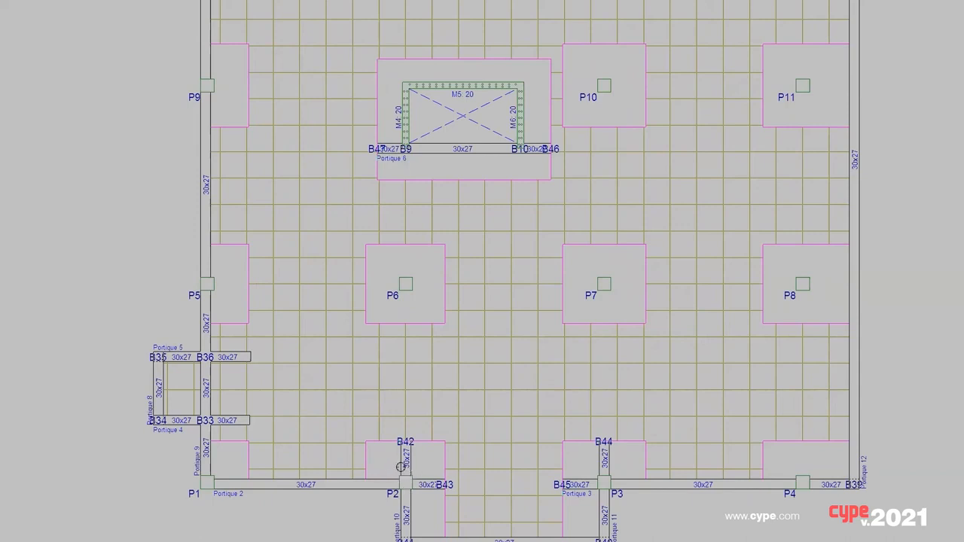
pyautogui.scroll(-2, 403, 466)
pyautogui.scroll(-1, 403, 465)
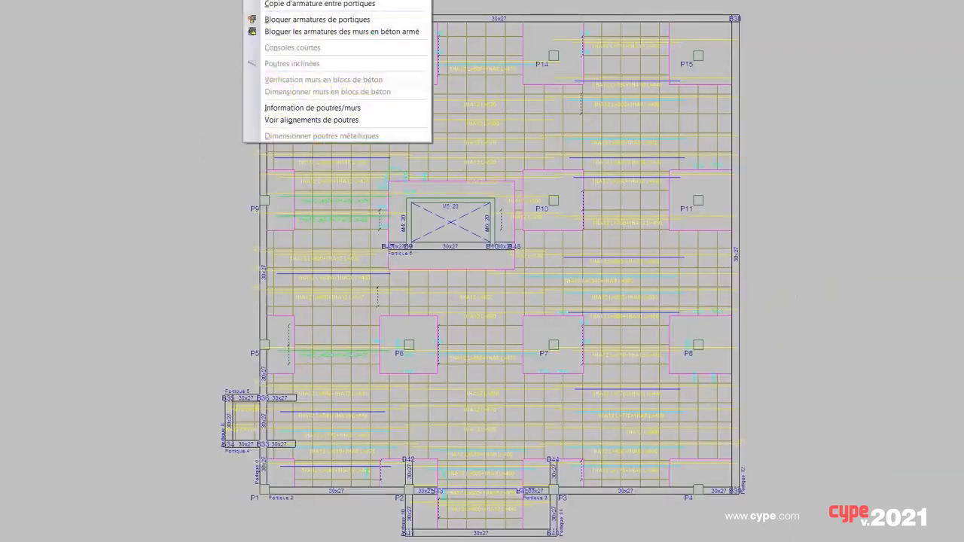
pyautogui.click(312, 108)
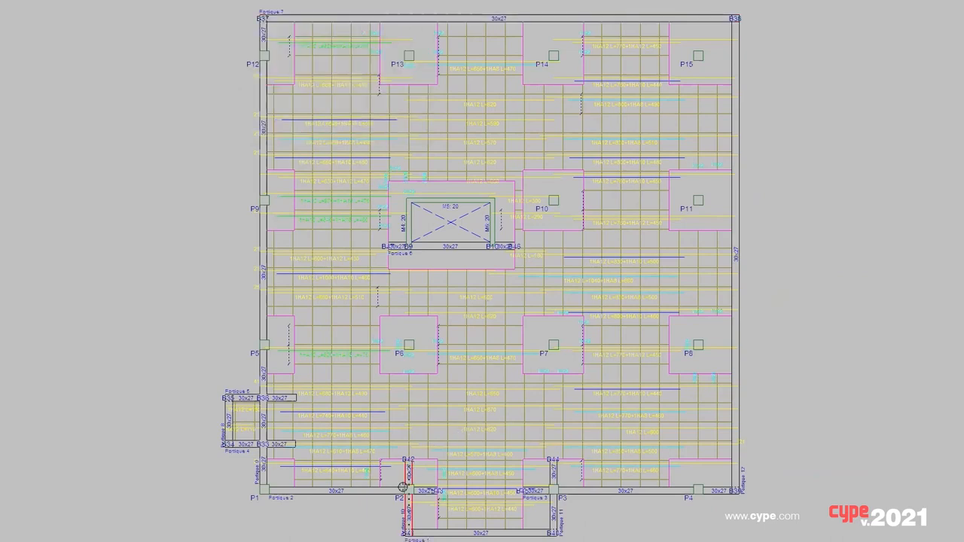
pyautogui.click(408, 476)
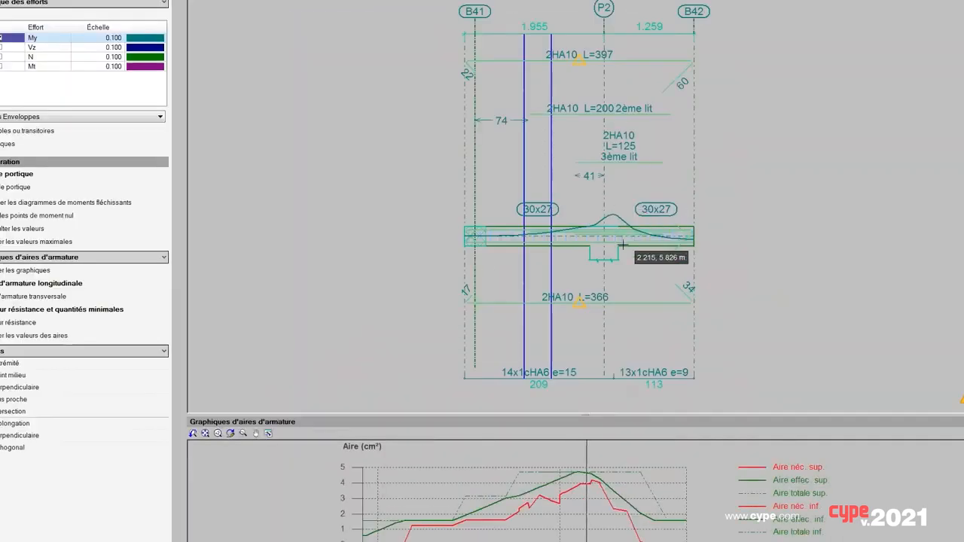
pyautogui.scroll(1, 623, 246)
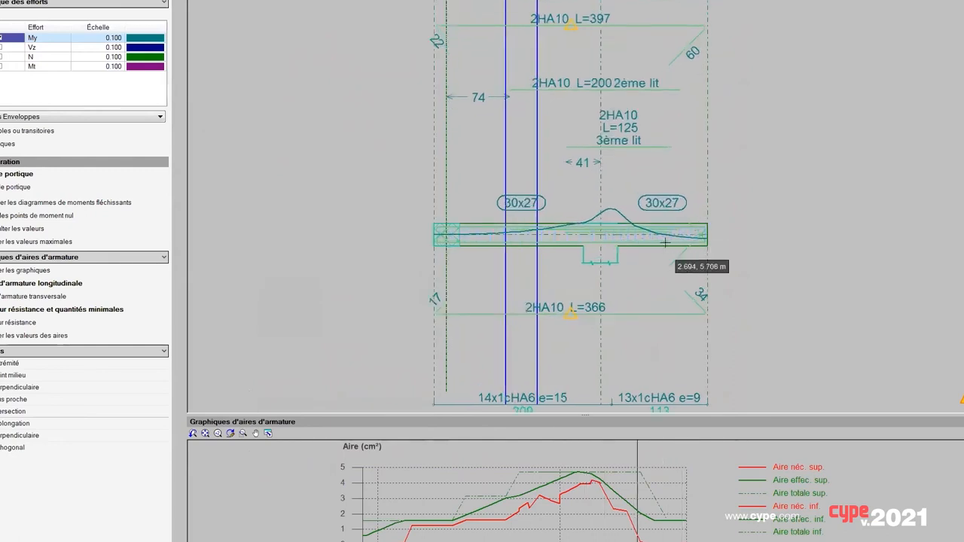
pyautogui.scroll(-1, 626, 256)
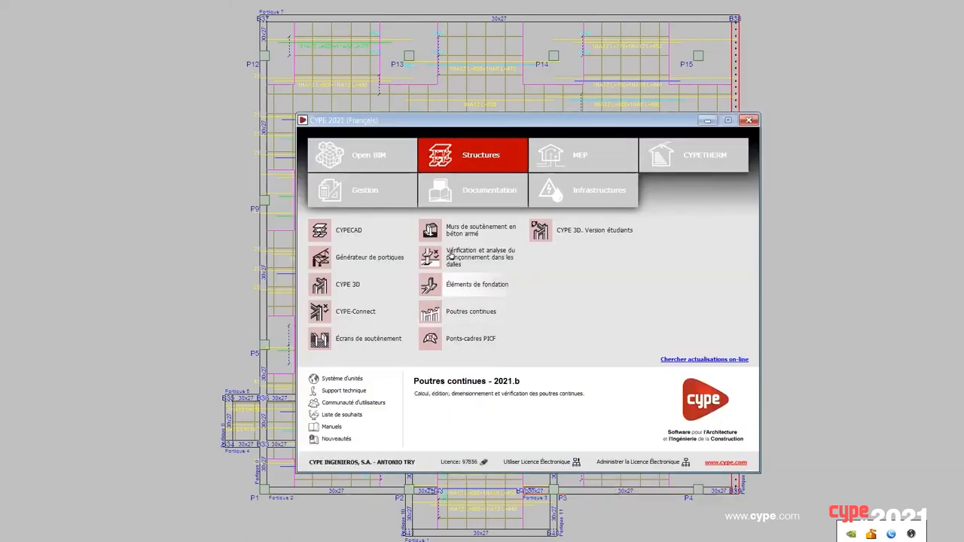
# In the CYPE 2021 launcher, display the Documentation programs and examine the structural construction detail libraries entry
pyautogui.click(467, 194)
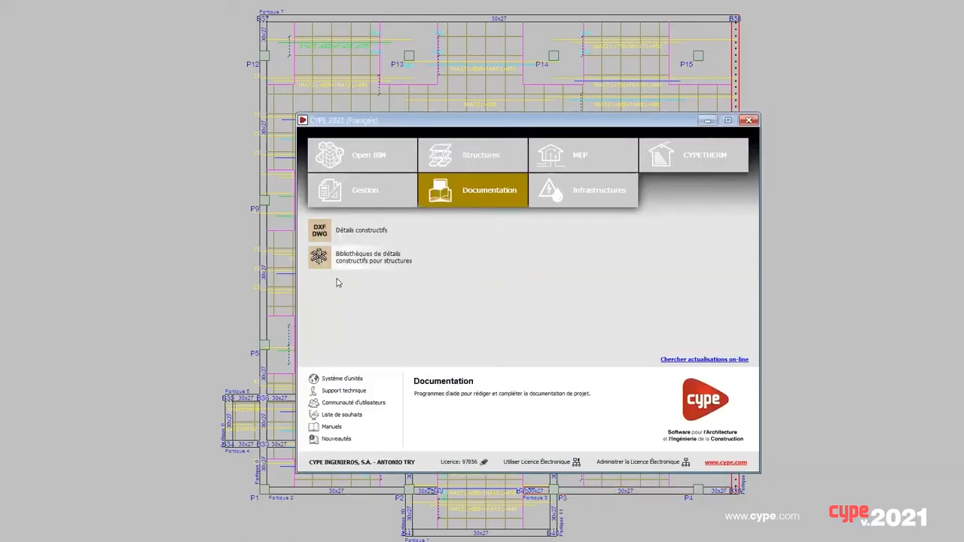
pyautogui.moveTo(346, 262)
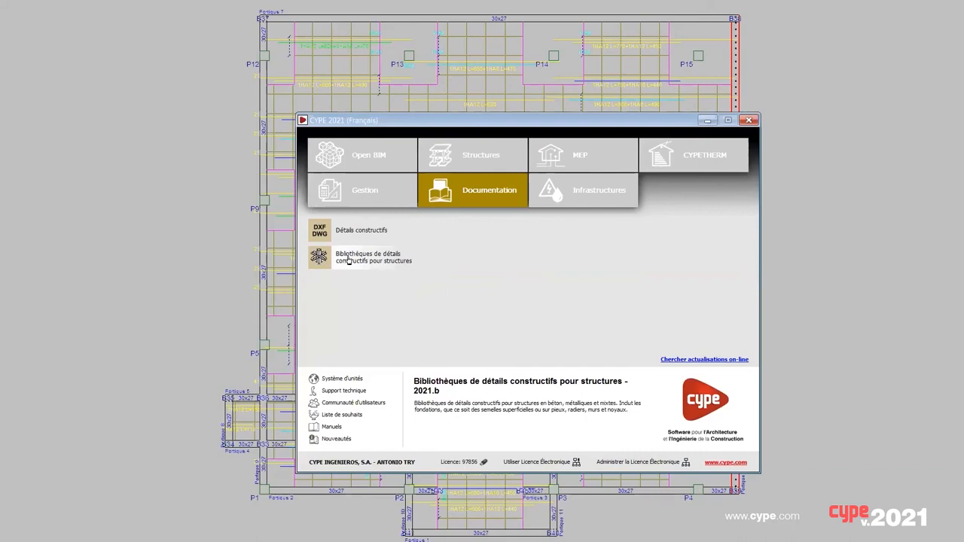
# Open the structural construction detail libraries and examine the first Planchers réticulés details, from characteristics table EHR598 to wall support EHR502
pyautogui.click(348, 261)
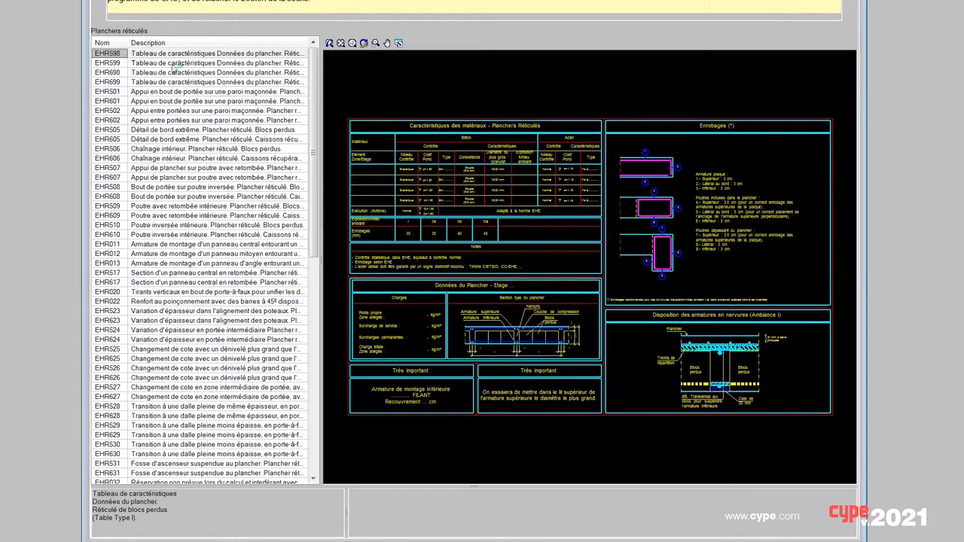
pyautogui.click(223, 55)
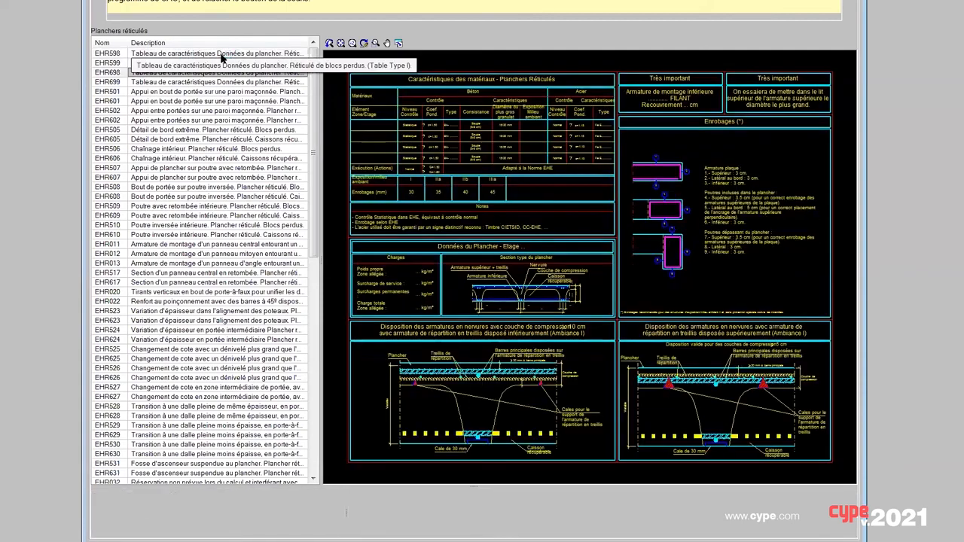
pyautogui.press('Down')
pyautogui.press('Down')
pyautogui.press('Down')
pyautogui.press('Down')
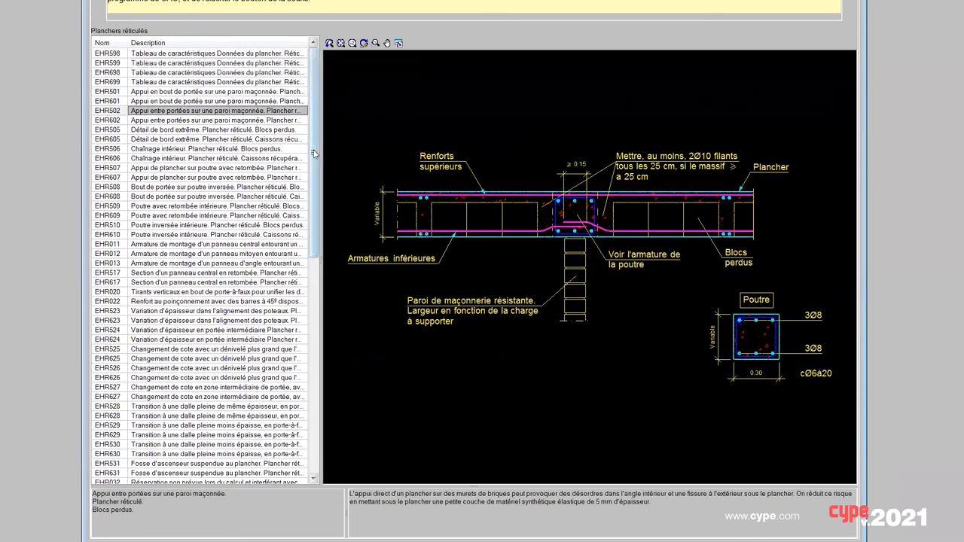
# Examine the waffle-slab details from rib shear reinforcement EHR540 back to the edge opening detail EHR034
pyautogui.moveTo(315, 153); pyautogui.dragTo(317, 235)
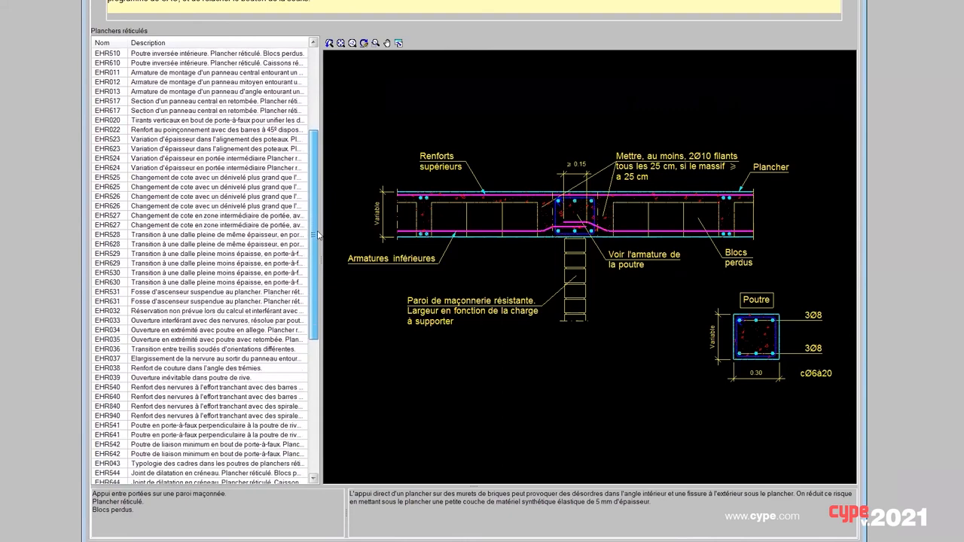
pyautogui.click(192, 387)
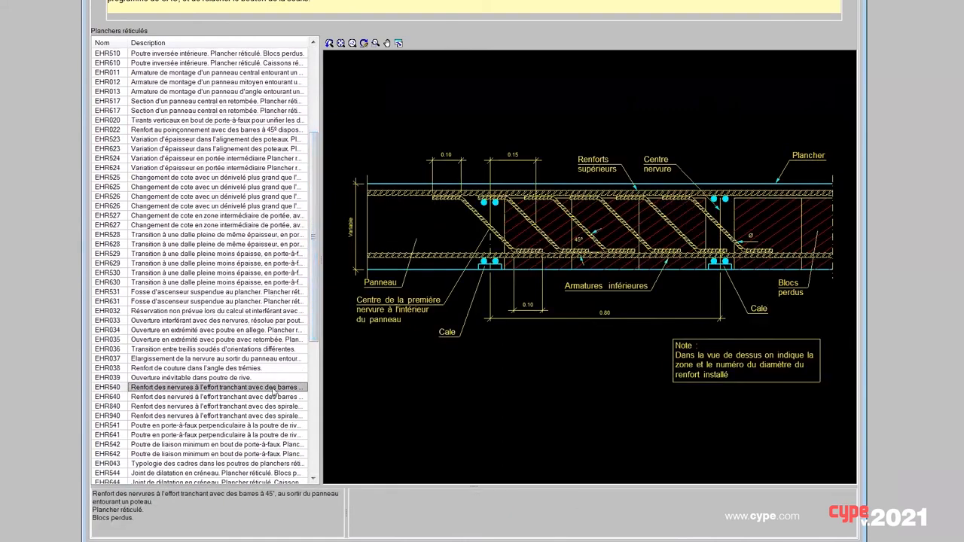
pyautogui.press('Up')
pyautogui.press('Up')
pyautogui.press('Up')
pyautogui.press('Up')
pyautogui.press('Up')
pyautogui.press('Up')
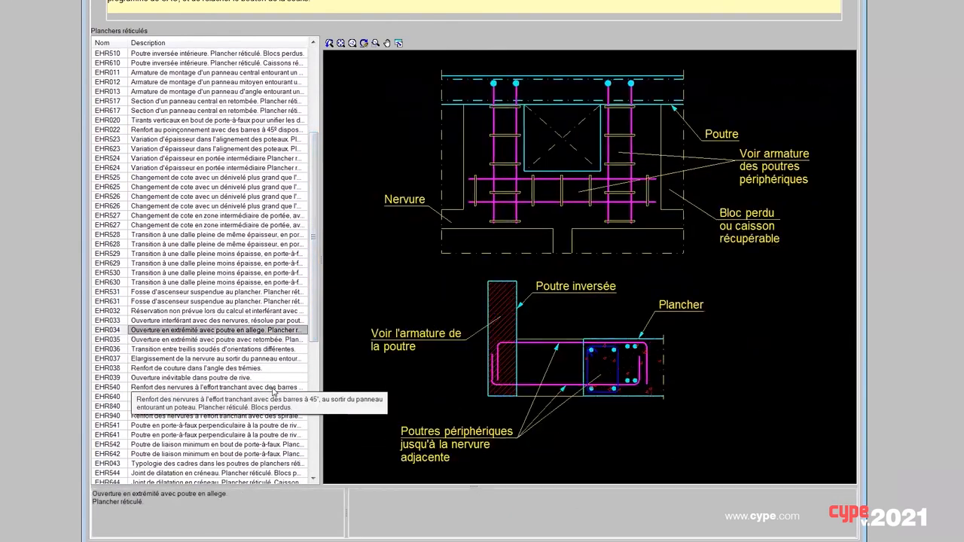
# Examine the rib widening detail EHR037 and the rib shear reinforcement details EHR540 to EHR840
pyautogui.press('Down')
pyautogui.press('Down')
pyautogui.press('Down')
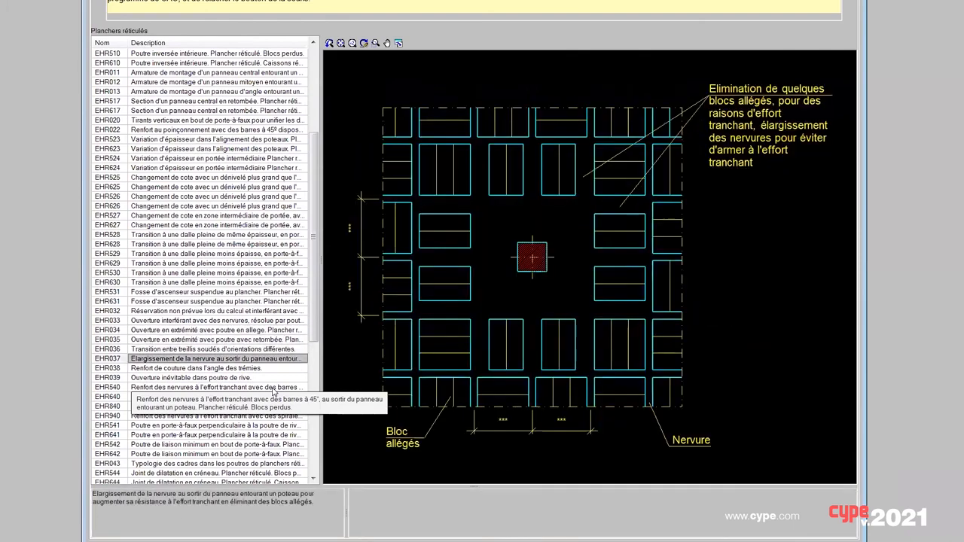
pyautogui.press('Down')
pyautogui.press('Down')
pyautogui.press('Down')
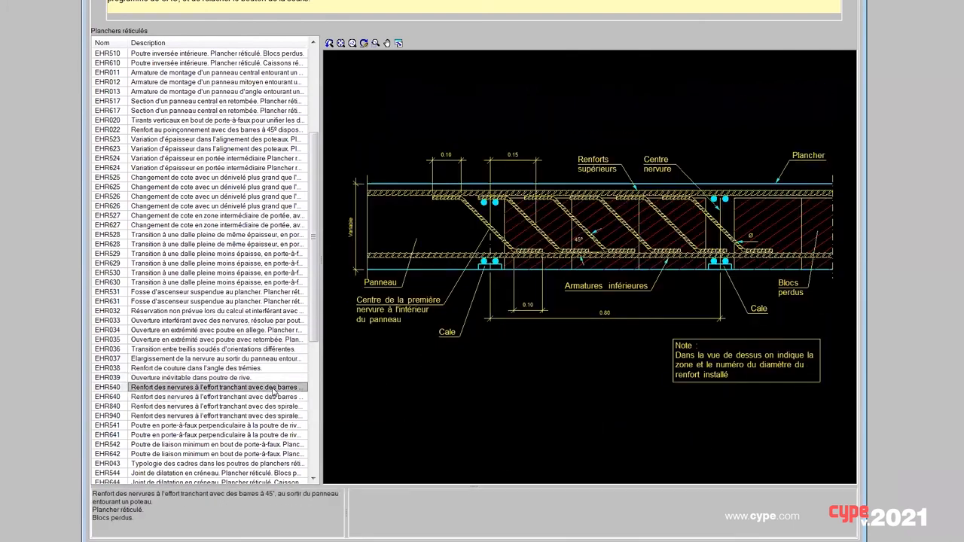
pyautogui.press('Down')
pyautogui.press('Down')
pyautogui.press('Down')
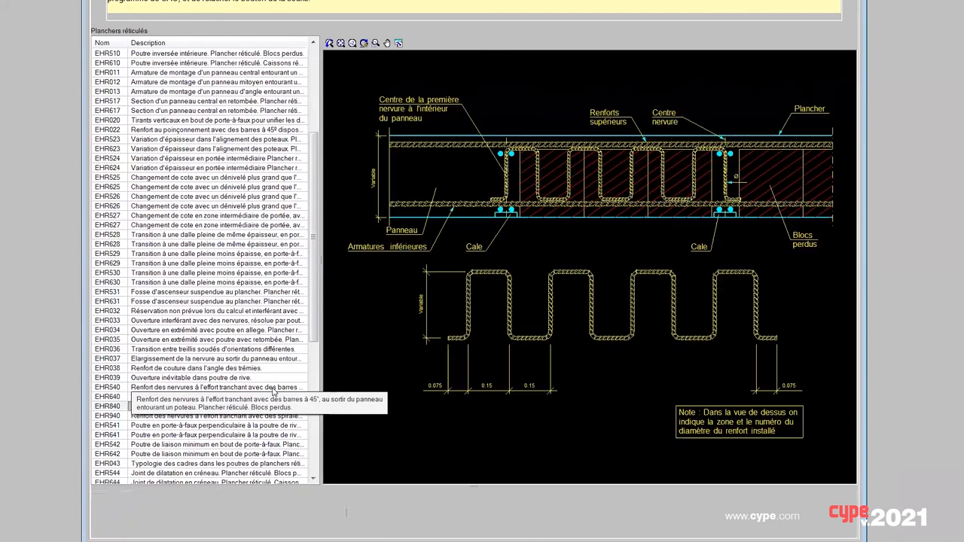
# Examine the cantilever beam, tie beam and expansion joint details up to EHR546
pyautogui.press('Down')
pyautogui.press('Down')
pyautogui.press('Down')
pyautogui.press('Down')
pyautogui.press('Down')
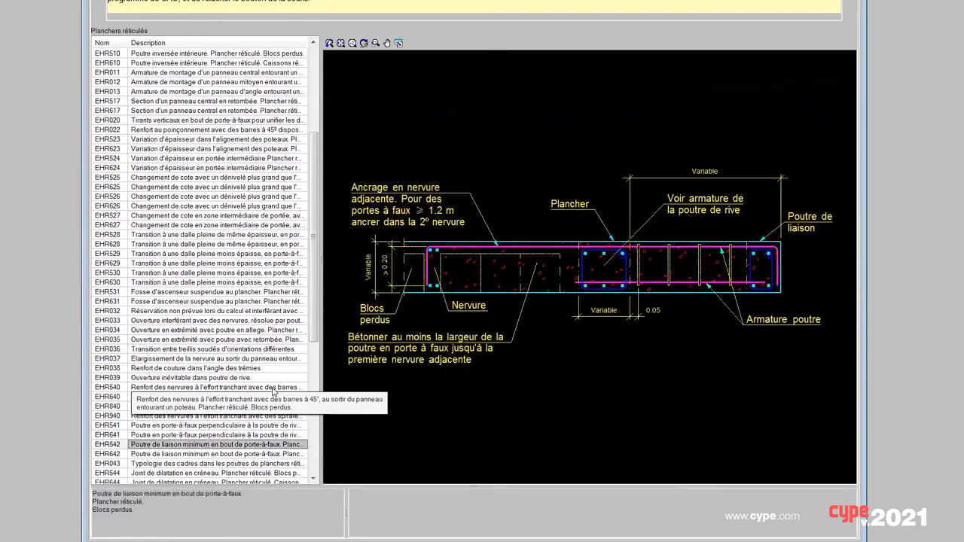
pyautogui.press('Down')
pyautogui.press('Down')
pyautogui.press('Down')
pyautogui.press('Down')
pyautogui.press('Down')
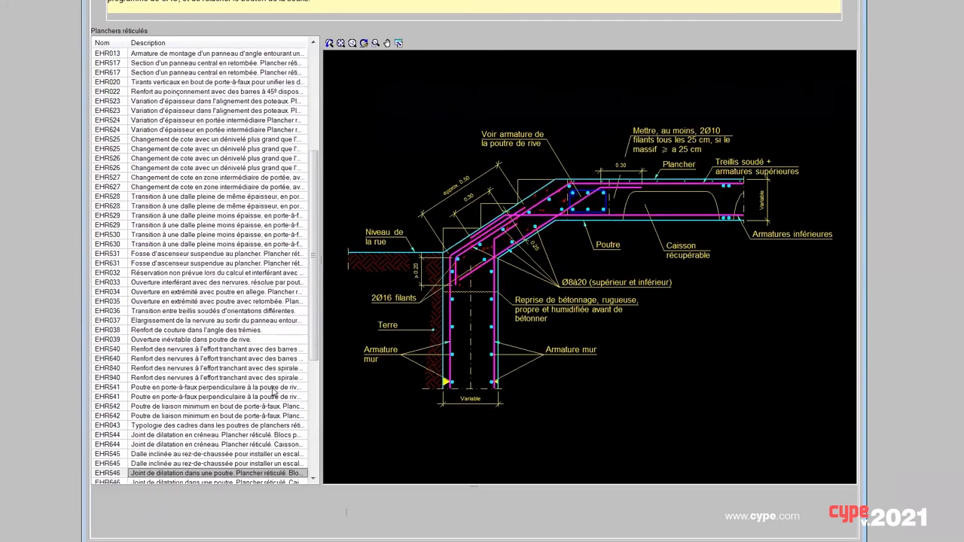
# Examine the inclined slab, torsion edge beam, thickness variation and level change details up to EHR654
pyautogui.press('Down')
pyautogui.press('Down')
pyautogui.press('Down')
pyautogui.press('Down')
pyautogui.press('Down')
pyautogui.press('Down')
pyautogui.press('Down')
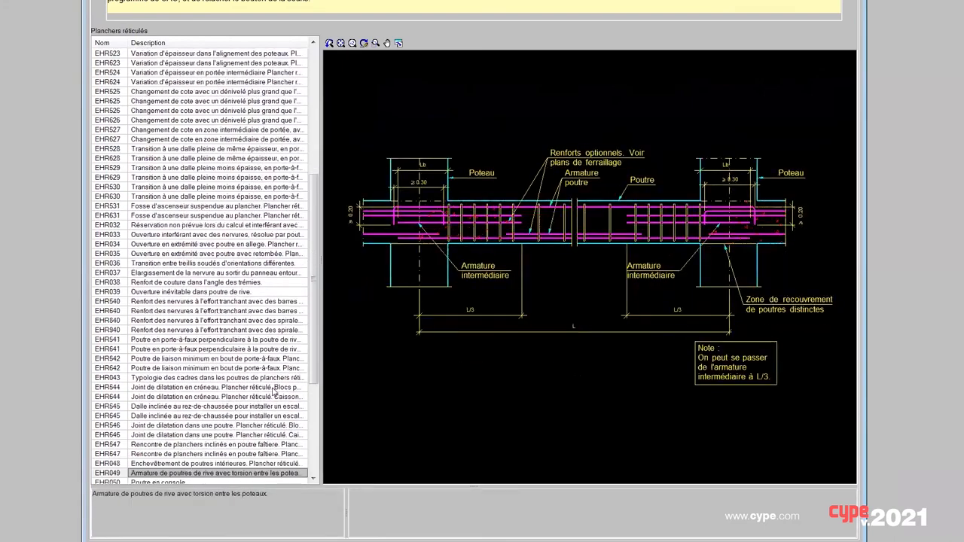
pyautogui.press('Down')
pyautogui.press('Down')
pyautogui.press('Down')
pyautogui.press('Down')
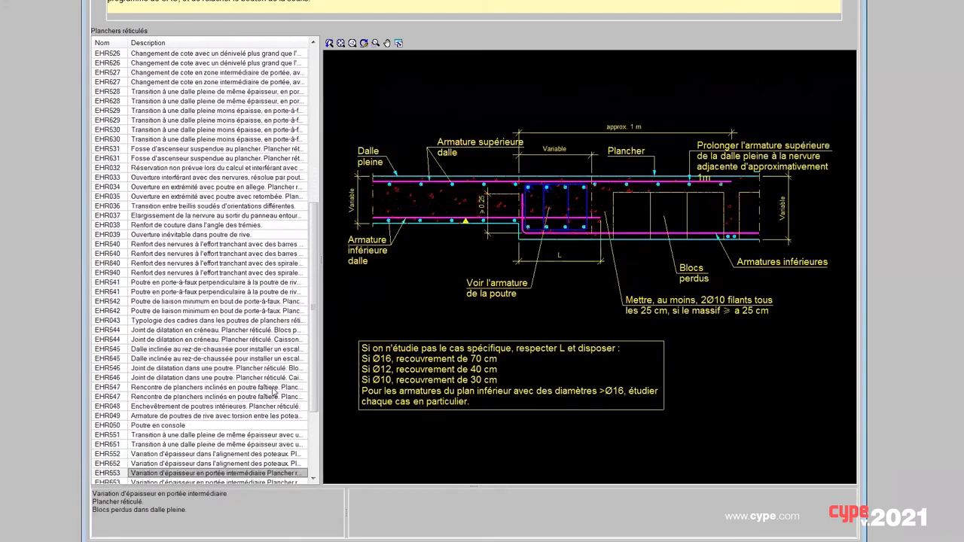
pyautogui.press('Down')
pyautogui.press('Down')
pyautogui.press('Down')
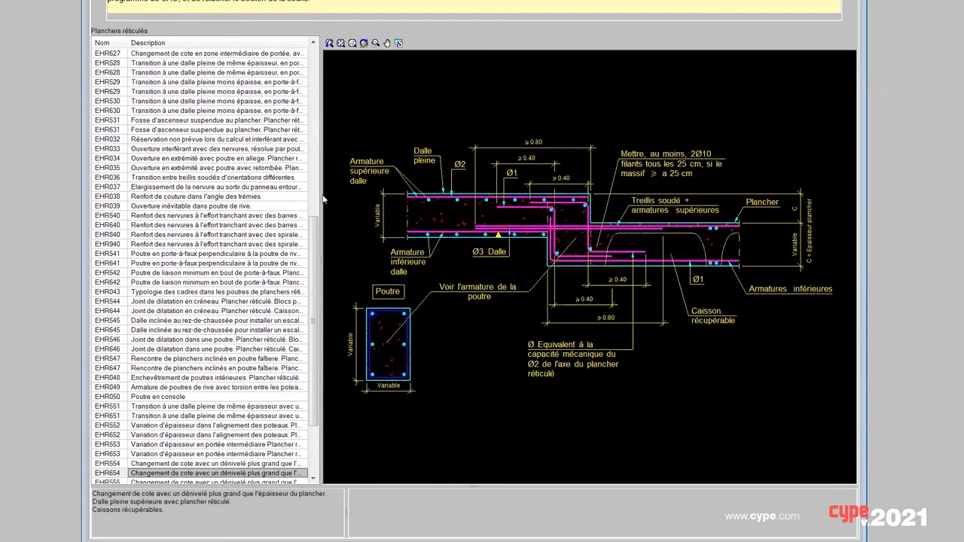
# Widen the detail list so the descriptions are readable and look through the whole Planchers réticulés list
pyautogui.moveTo(322, 195); pyautogui.dragTo(461, 270)
pyautogui.scroll(-1, 469, 320)
pyautogui.scroll(-1, 468, 320)
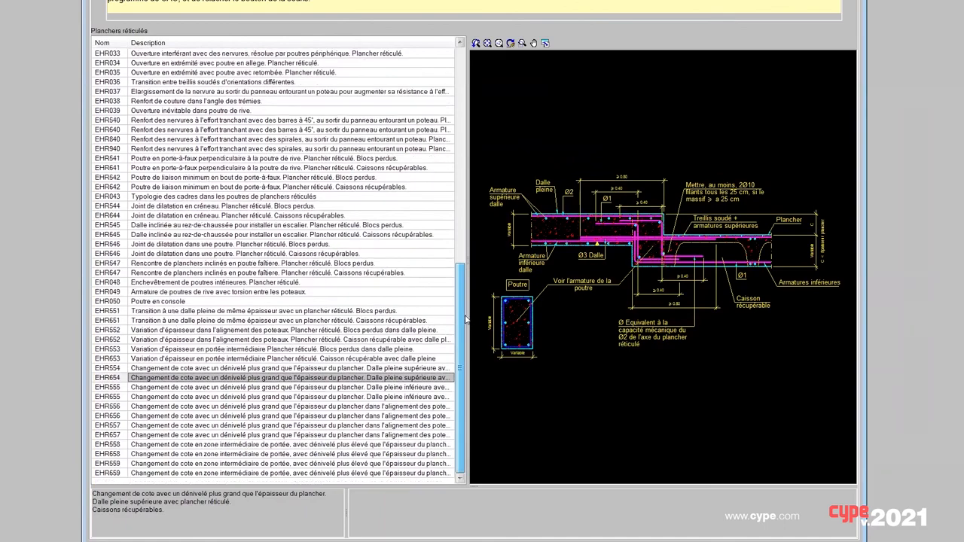
pyautogui.scroll(3, 467, 309)
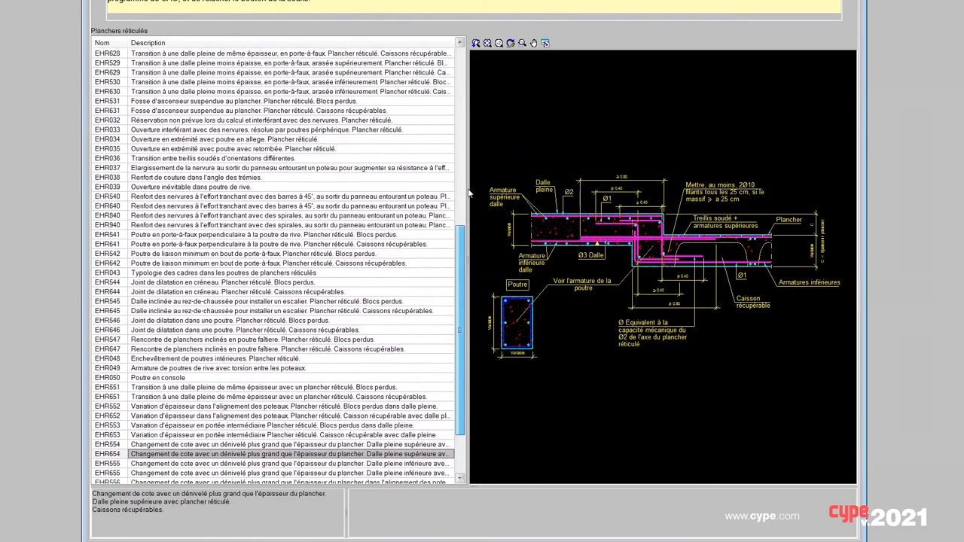
pyautogui.scroll(10, 469, 194)
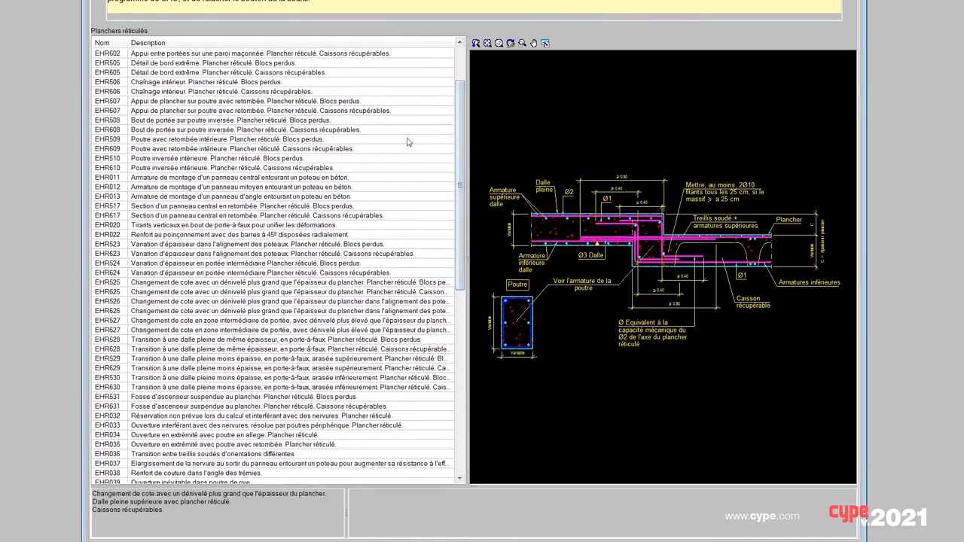
pyautogui.scroll(3, 460, 113)
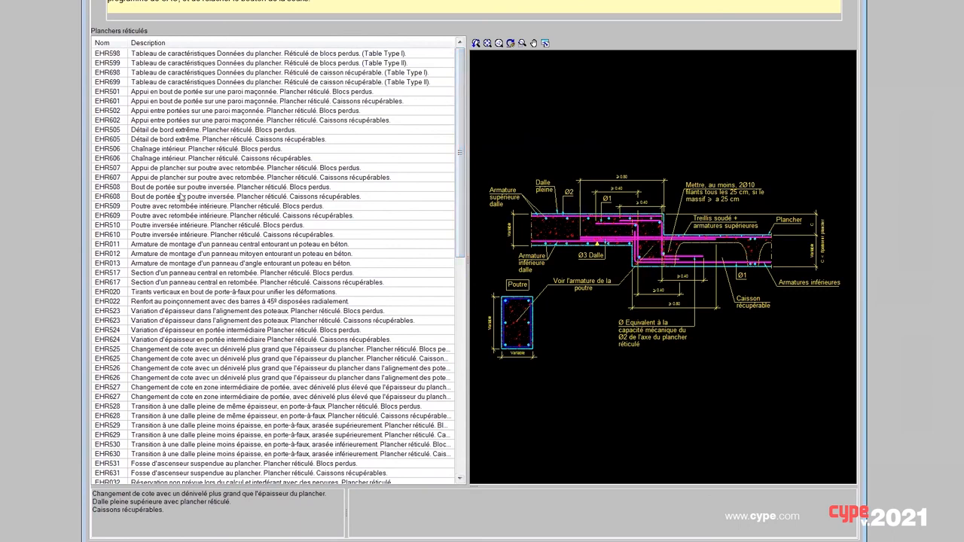
# Examine the wall support, slab edge, internal tie and drop beam support details from EHR501 to EHR507
pyautogui.click(216, 92)
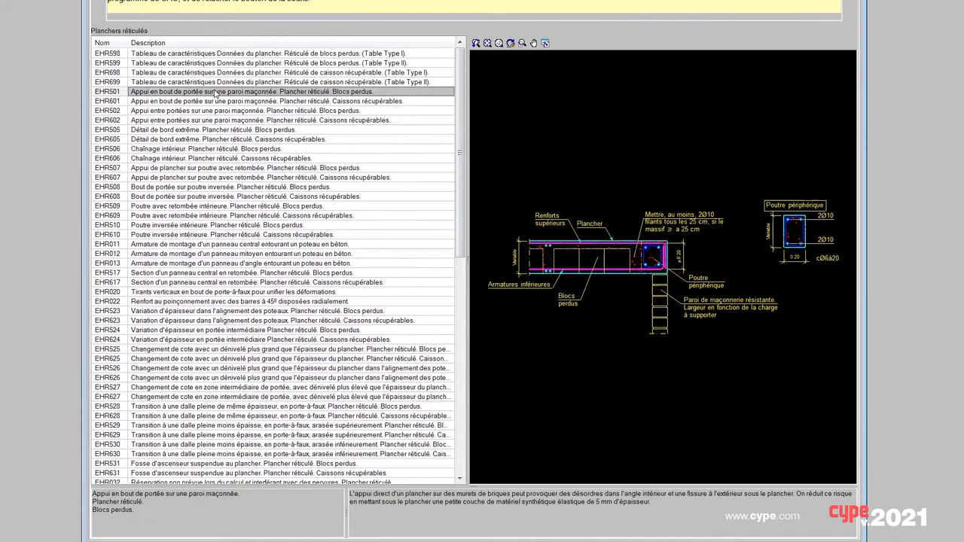
pyautogui.press('Down')
pyautogui.press('Down')
pyautogui.press('Down')
pyautogui.press('Down')
pyautogui.press('Down')
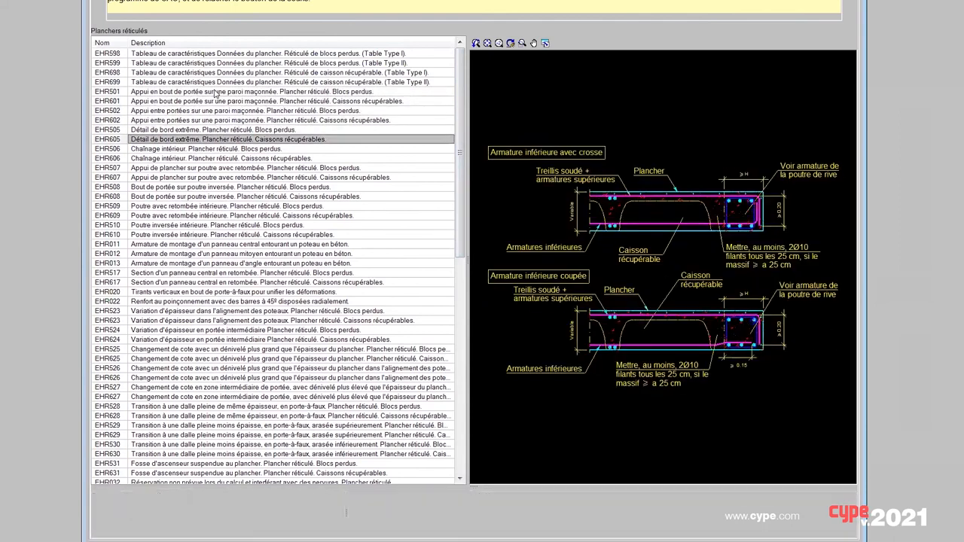
pyautogui.press('Down')
pyautogui.press('Down')
pyautogui.press('Down')
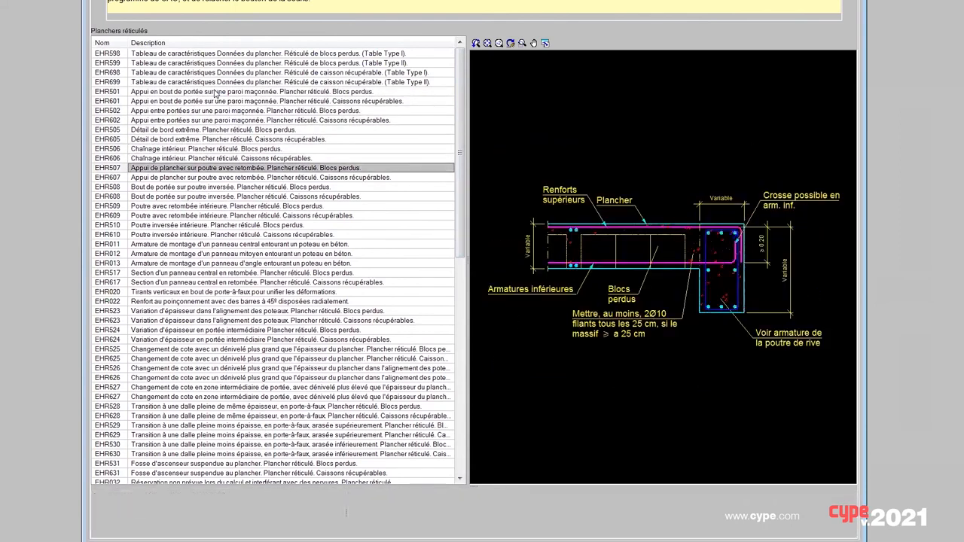
# Examine the upstand and drop beam details up to central column panel EHR011, and narrow the detail list again
pyautogui.press('Down')
pyautogui.press('Down')
pyautogui.press('Down')
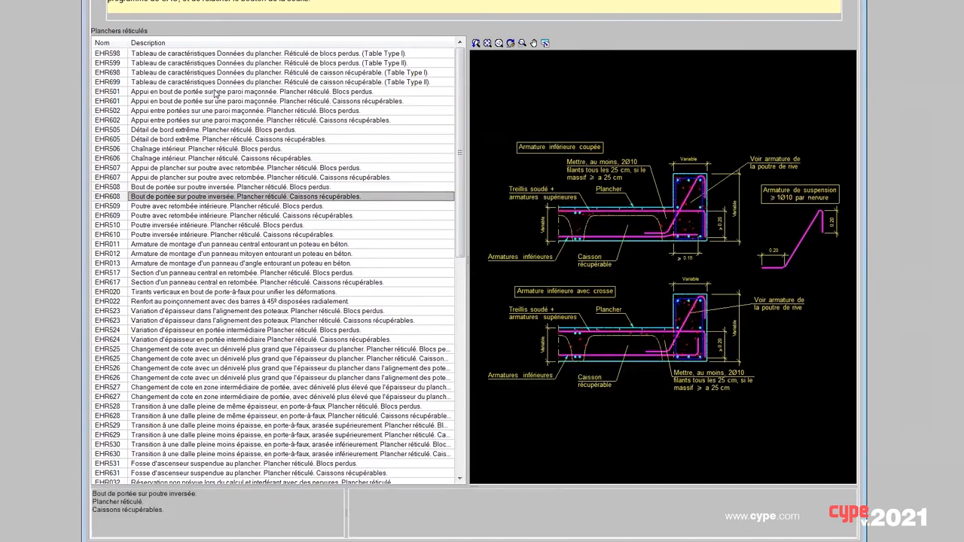
pyautogui.press('Down')
pyautogui.press('Down')
pyautogui.press('Down')
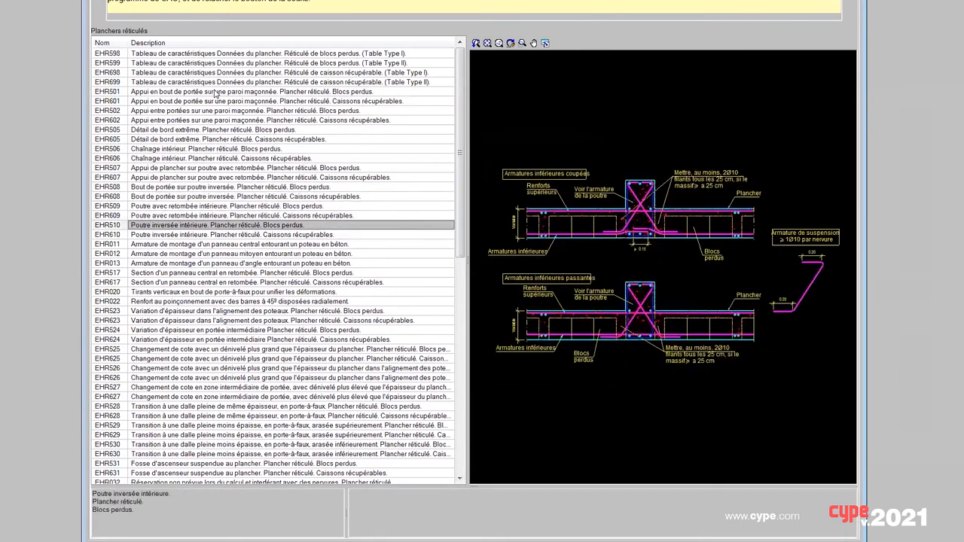
pyautogui.press('Down')
pyautogui.press('Down')
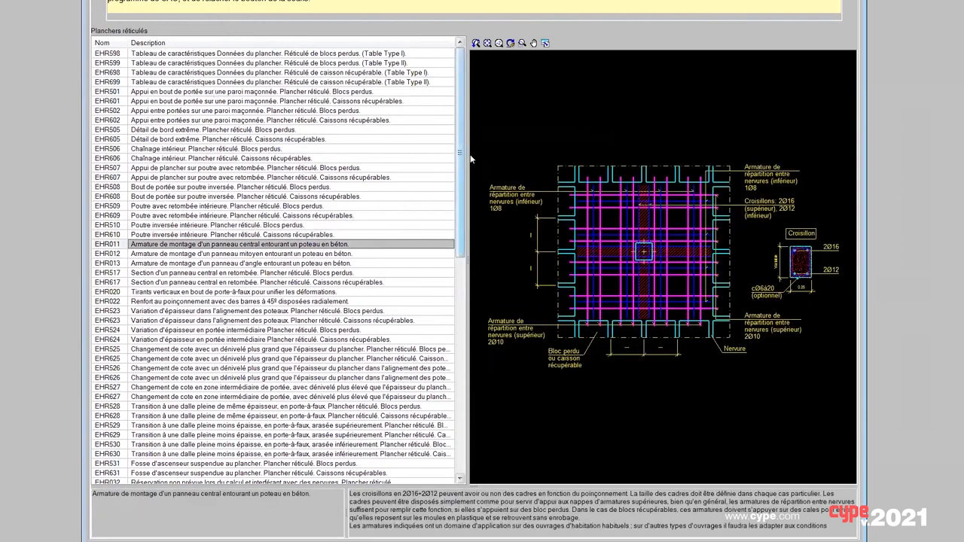
pyautogui.moveTo(466, 160); pyautogui.dragTo(299, 189)
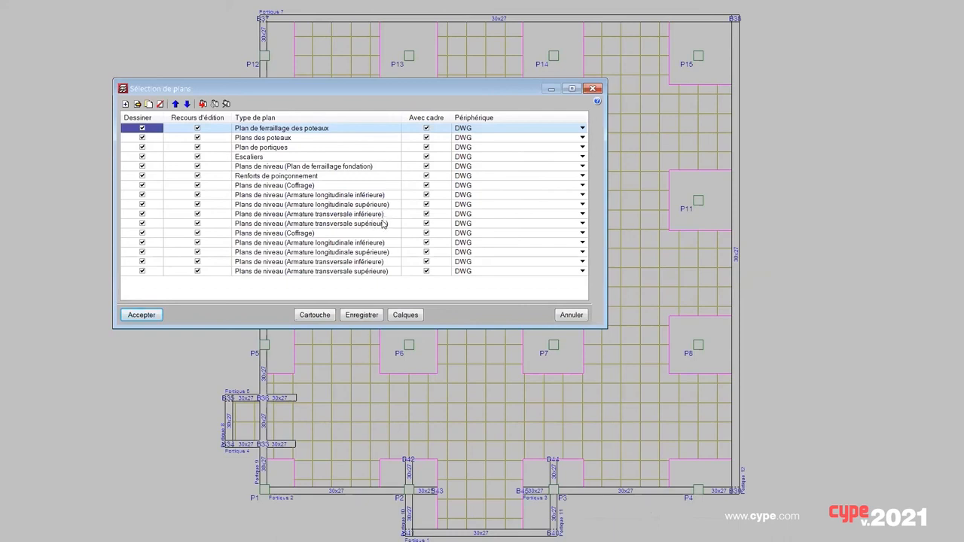
# Start a new drawing in the drawing selection with the type Renforts de poinçonnement
pyautogui.click(308, 187)
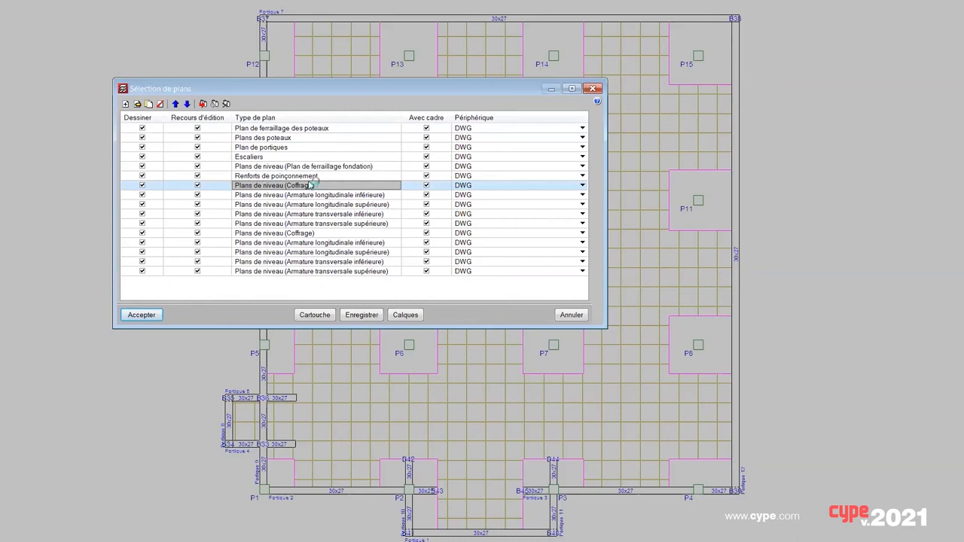
pyautogui.click(127, 105)
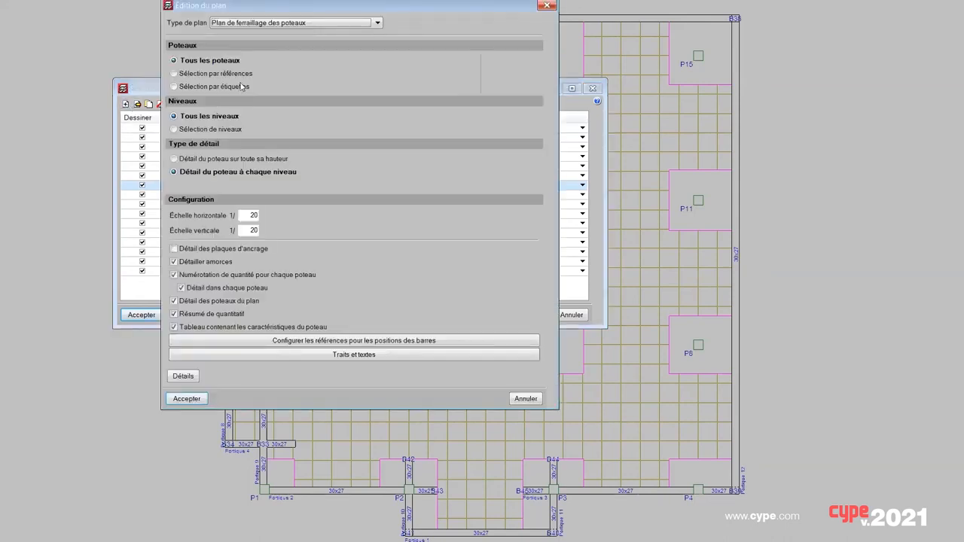
pyautogui.click(272, 23)
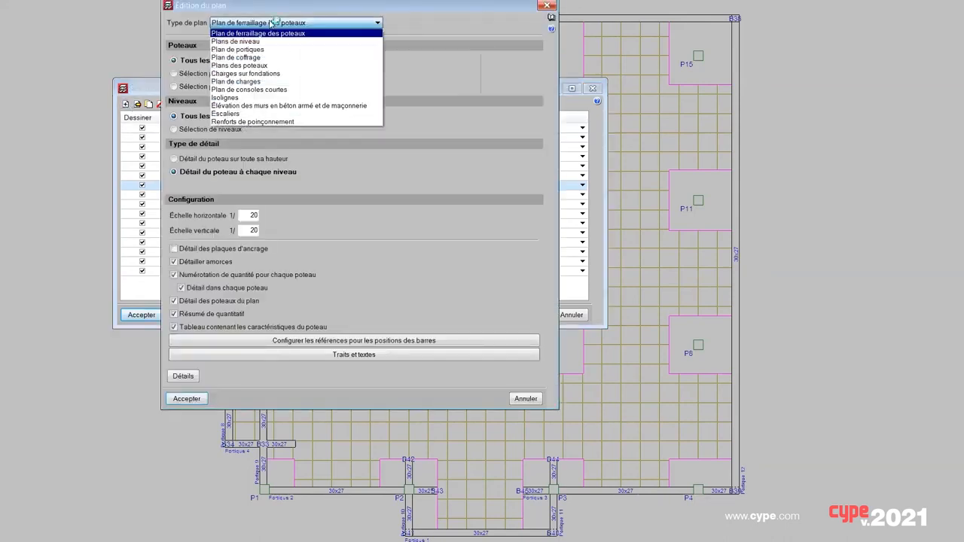
pyautogui.click(239, 122)
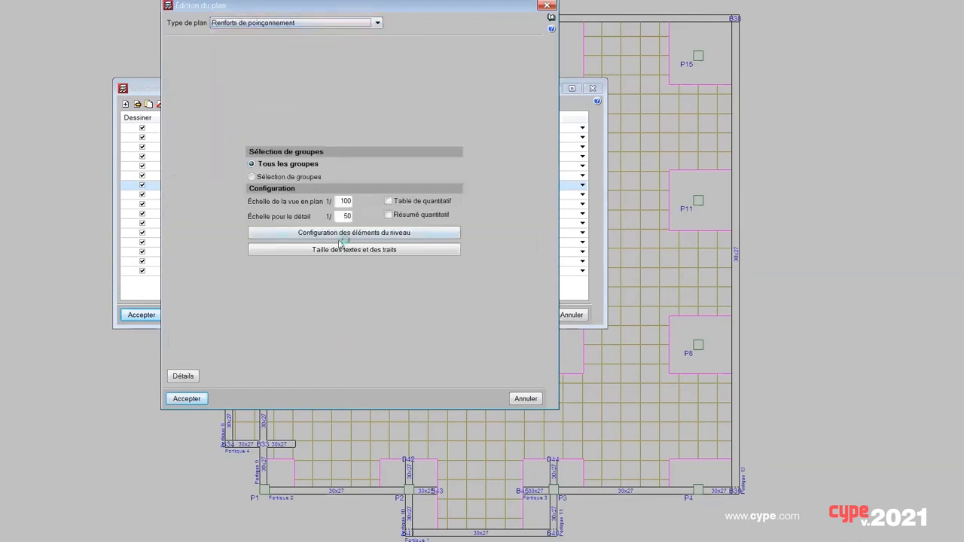
# Restrict the punching reinforcement drawing to group Niveau 1 as both upper and lower limit, and add it to the list
pyautogui.click(265, 177)
pyautogui.click(419, 164)
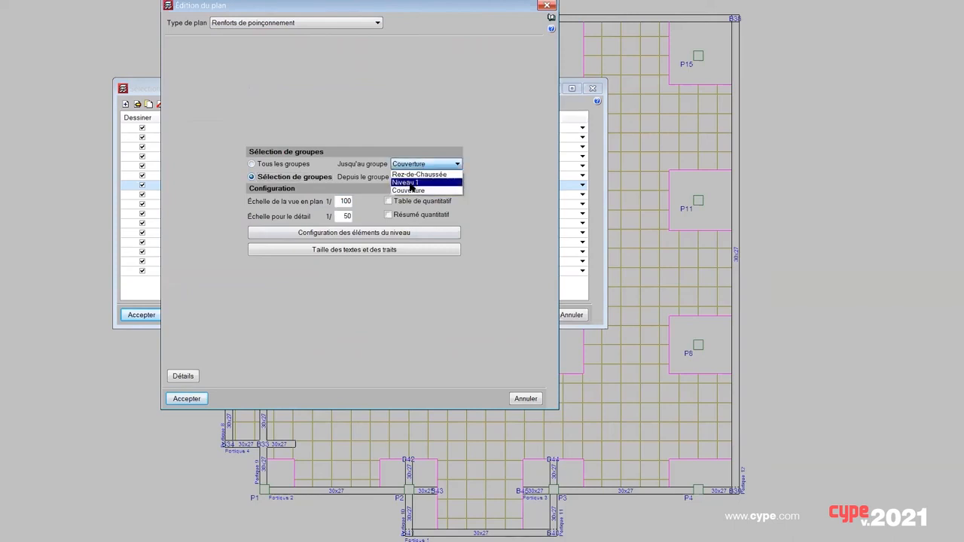
pyautogui.click(410, 183)
pyautogui.click(419, 177)
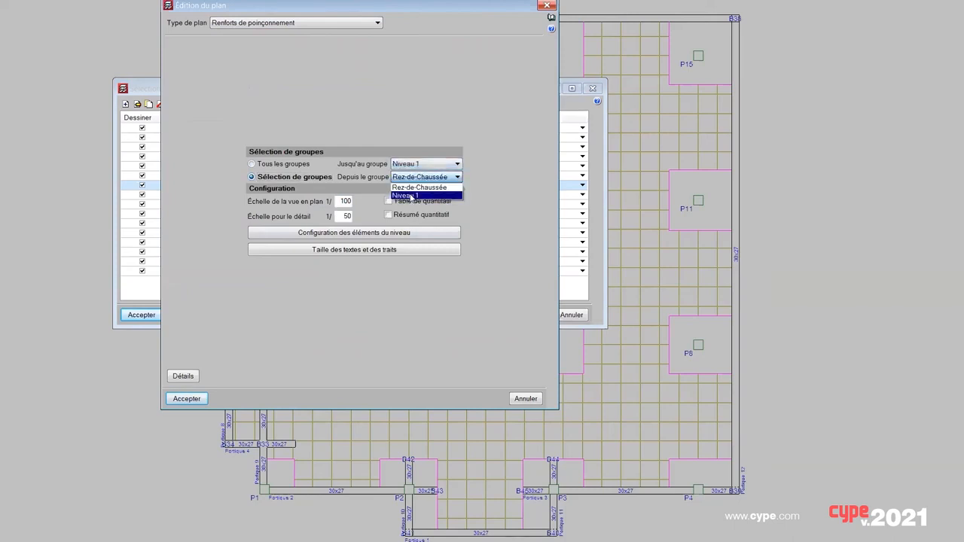
pyautogui.click(411, 195)
pyautogui.click(187, 398)
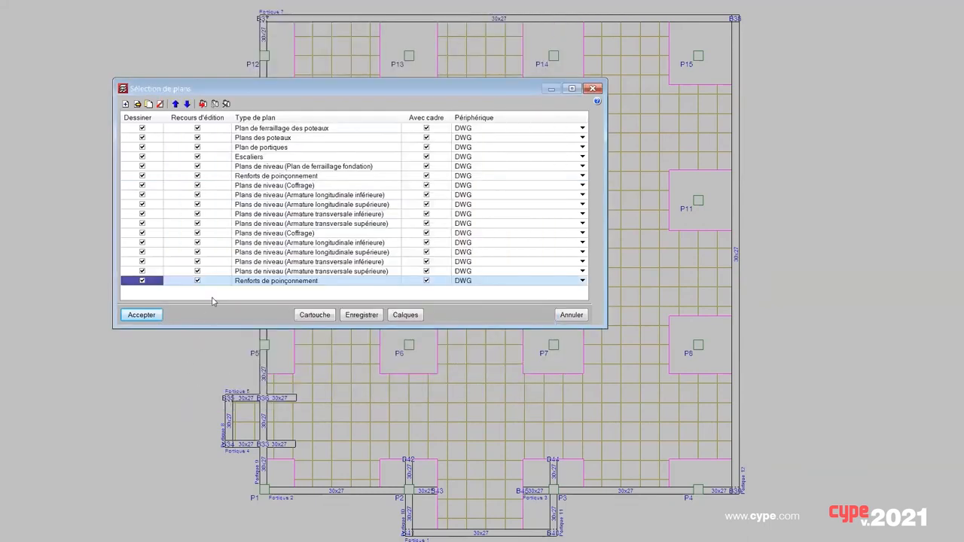
# Exclude the Escaliers, Plan de portiques, Plans des poteaux and Plan de ferraillage des poteaux drawings from being drawn
pyautogui.click(142, 157)
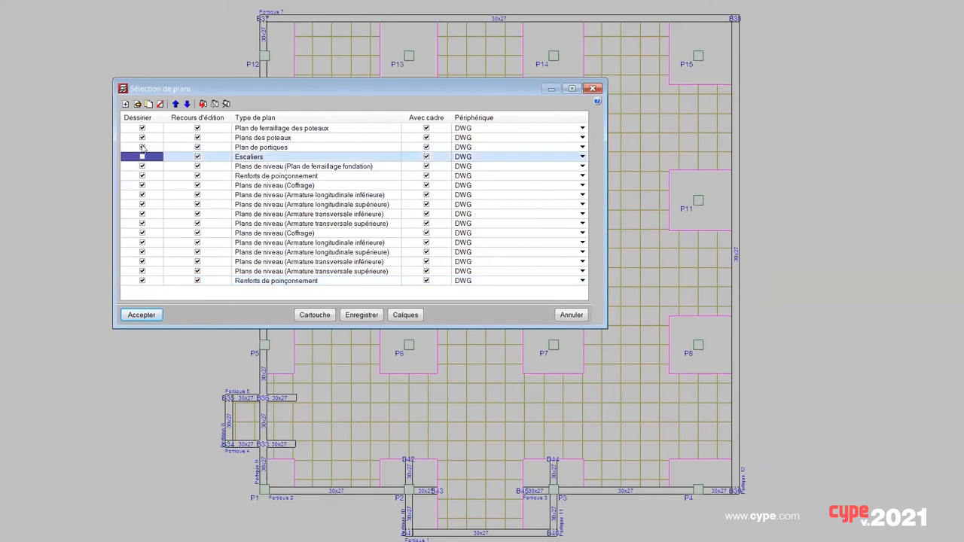
pyautogui.click(143, 147)
pyautogui.click(142, 138)
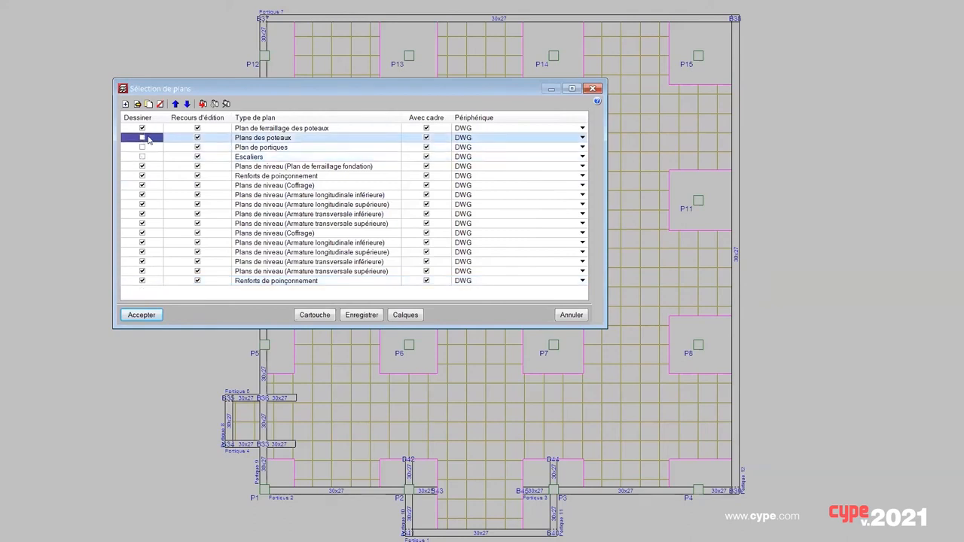
pyautogui.click(142, 128)
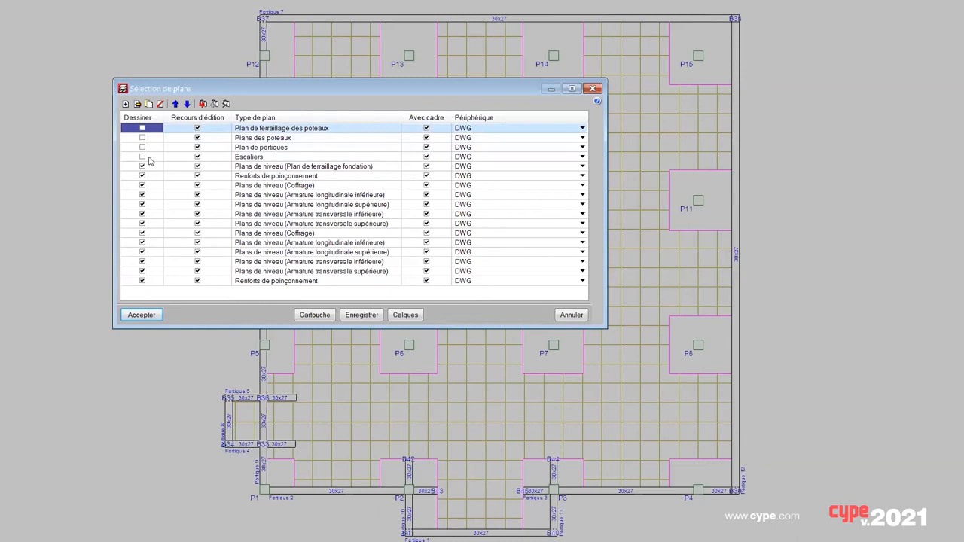
# Add the central column panel reinforcement detail EHR011 to the group 2 Armature transversale supérieure level drawing
pyautogui.click(265, 228)
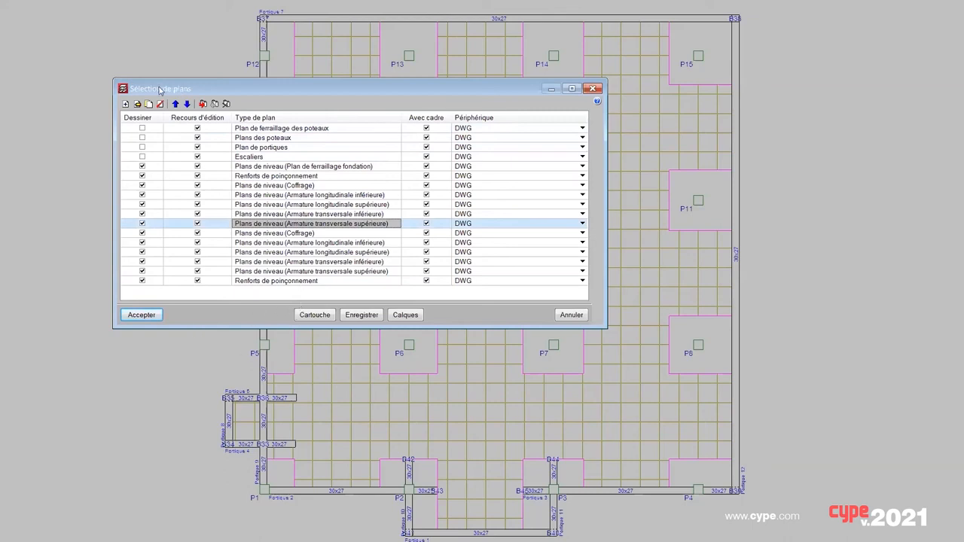
pyautogui.click(137, 104)
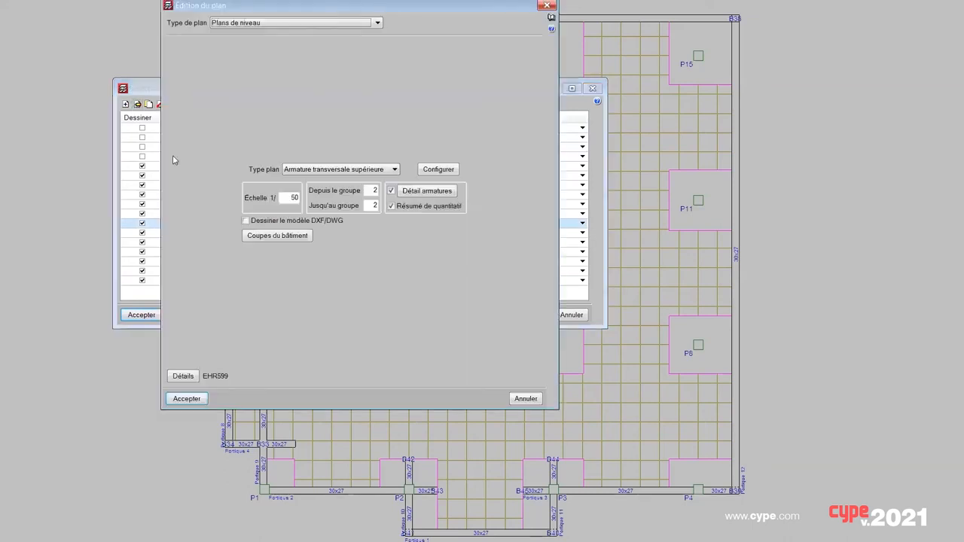
pyautogui.click(183, 377)
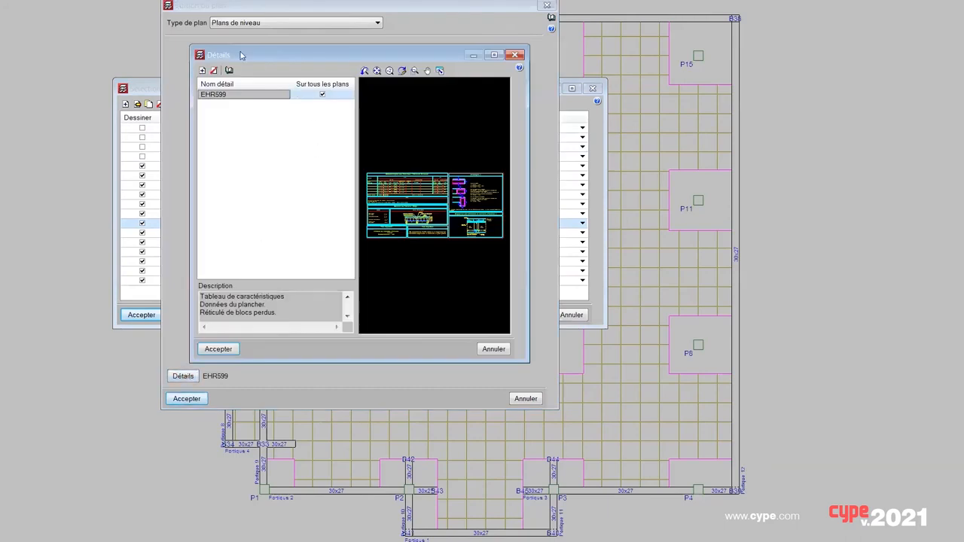
pyautogui.click(215, 96)
pyautogui.click(202, 70)
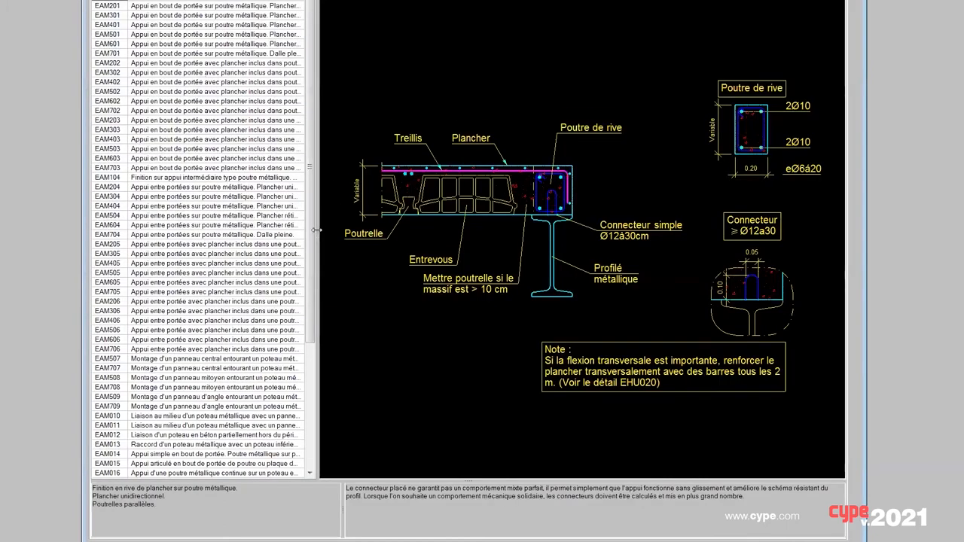
pyautogui.moveTo(318, 222); pyautogui.dragTo(436, 276)
pyautogui.doubleClick(192, 43)
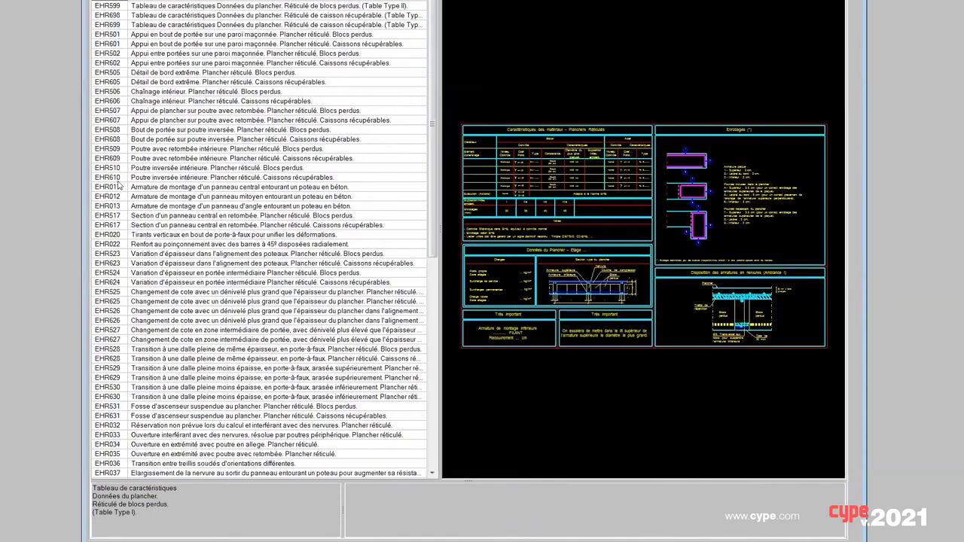
pyautogui.click(118, 179)
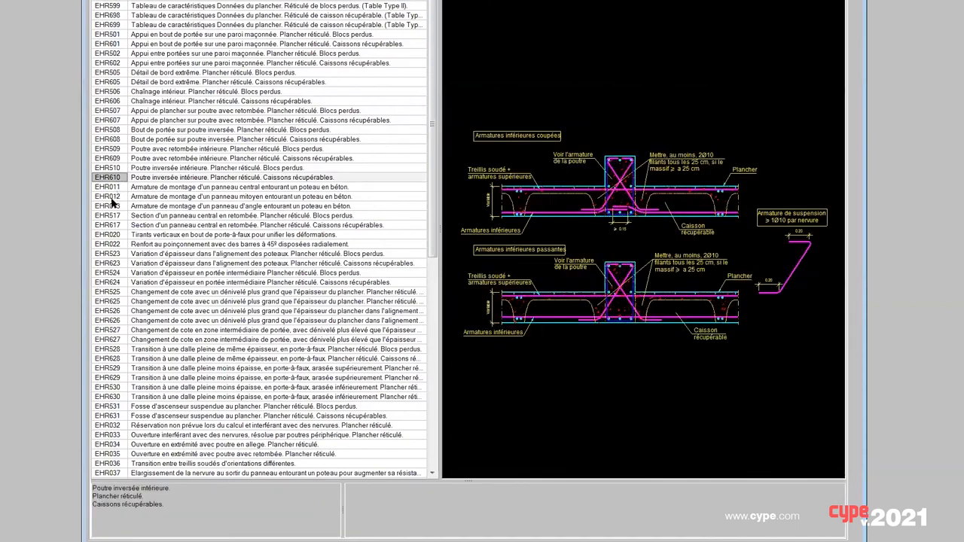
pyautogui.click(113, 187)
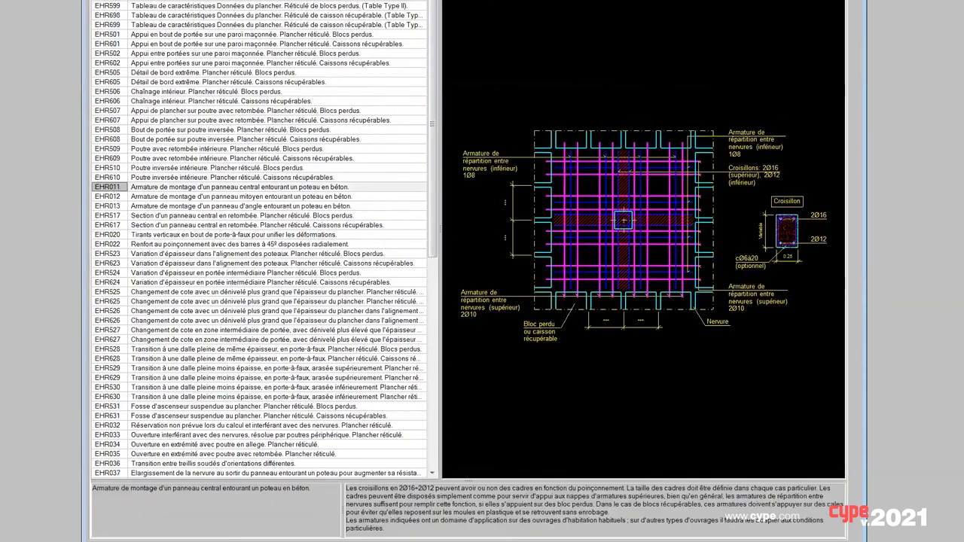
pyautogui.doubleClick(113, 187)
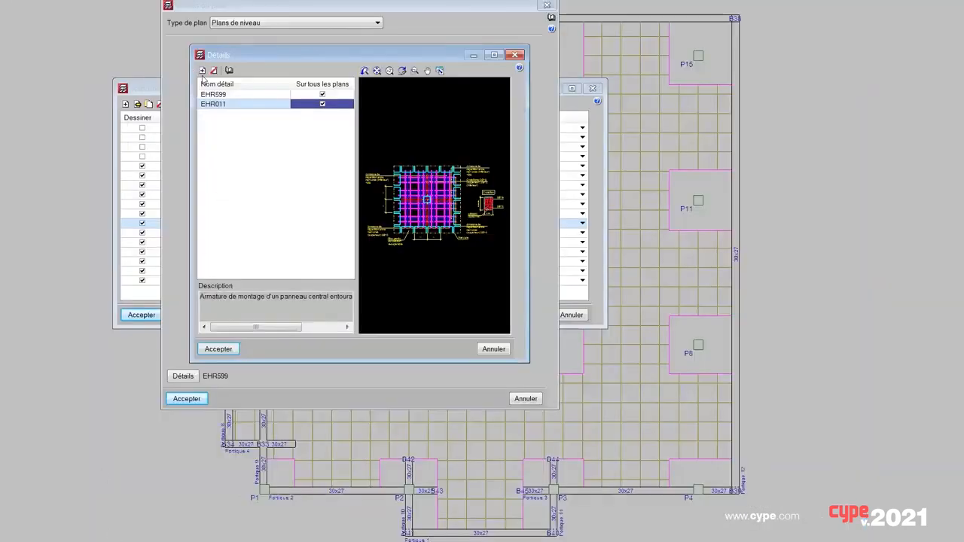
# Add detail EHR012, mounting reinforcement of an edge panel around a concrete column, to the same drawing's details
pyautogui.click(202, 70)
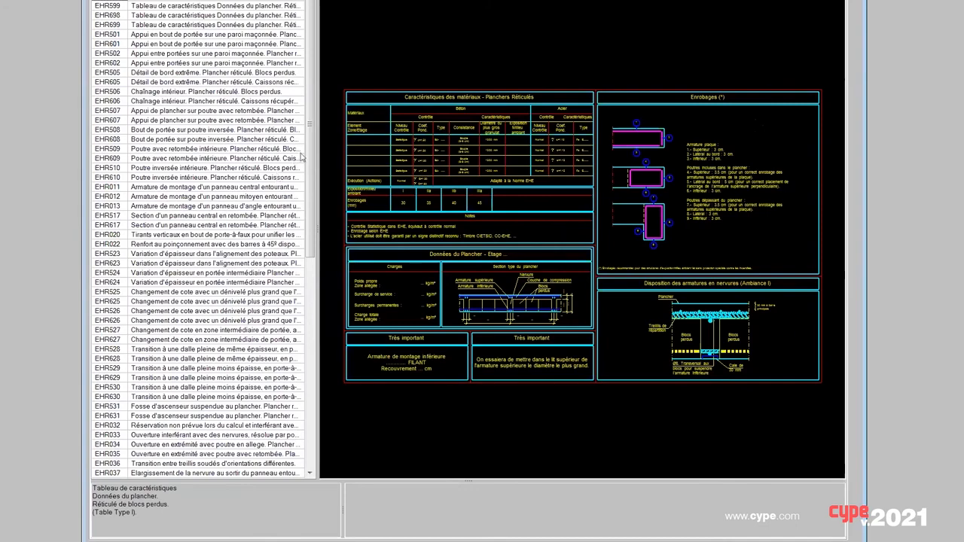
pyautogui.moveTo(311, 136); pyautogui.dragTo(314, 190)
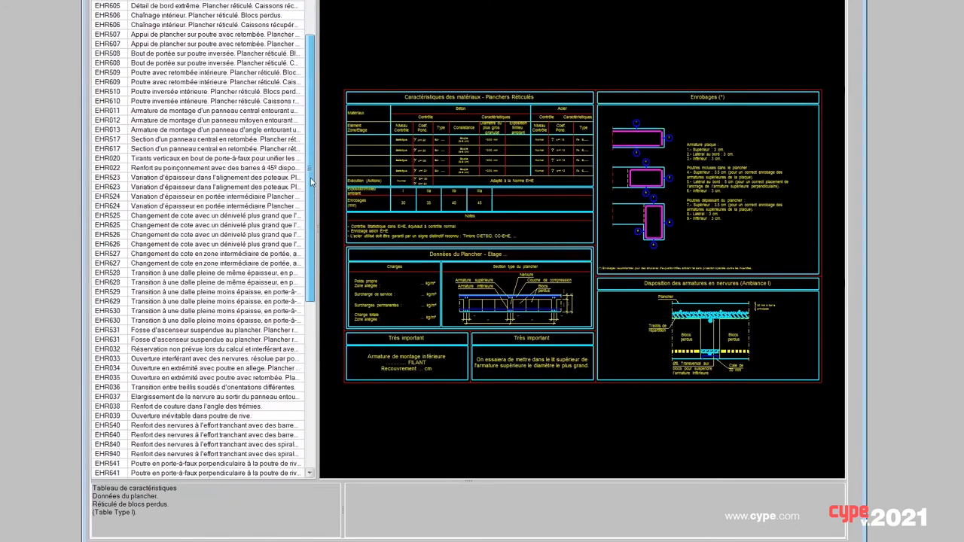
pyautogui.click(125, 120)
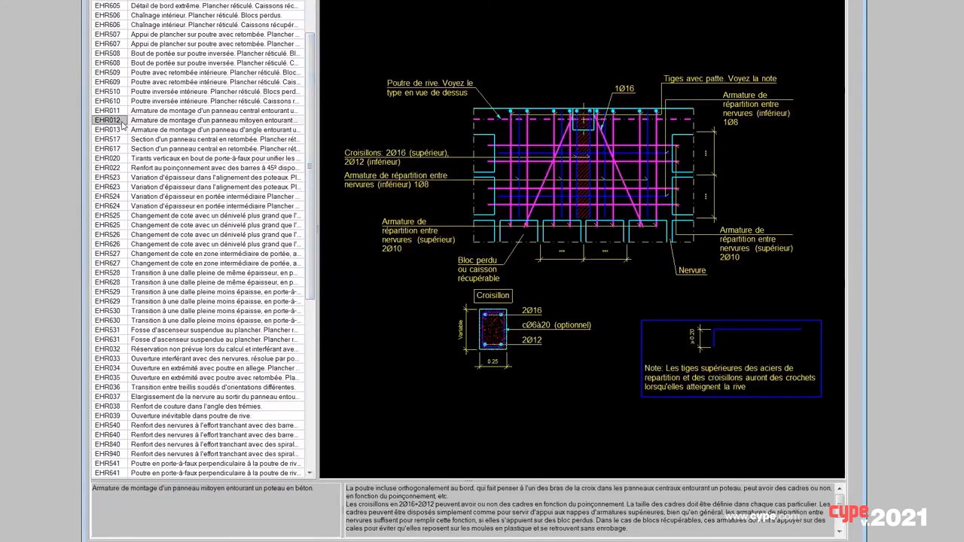
pyautogui.press('Return')
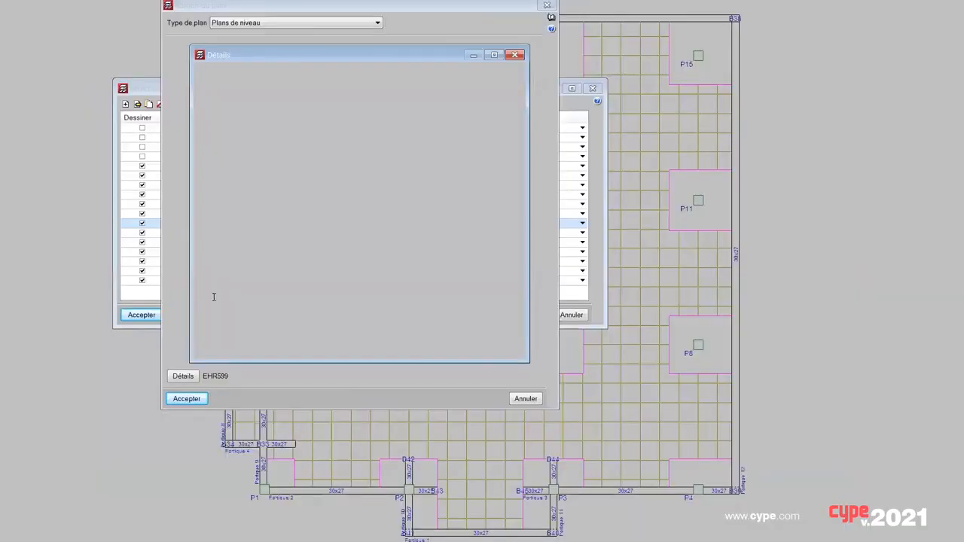
# Add corner column panel detail EHR013 to the drawing's details and save the edited drawing settings
pyautogui.click(202, 71)
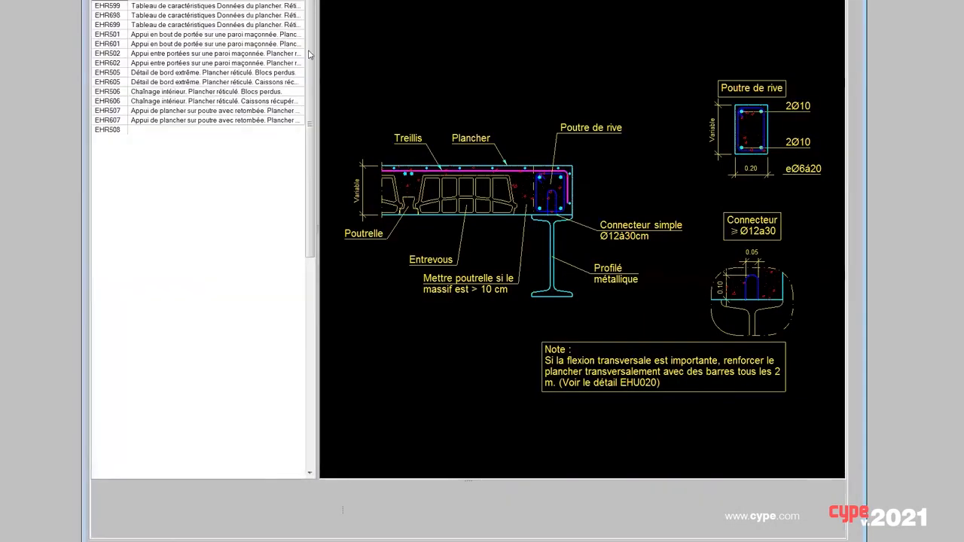
pyautogui.click(118, 207)
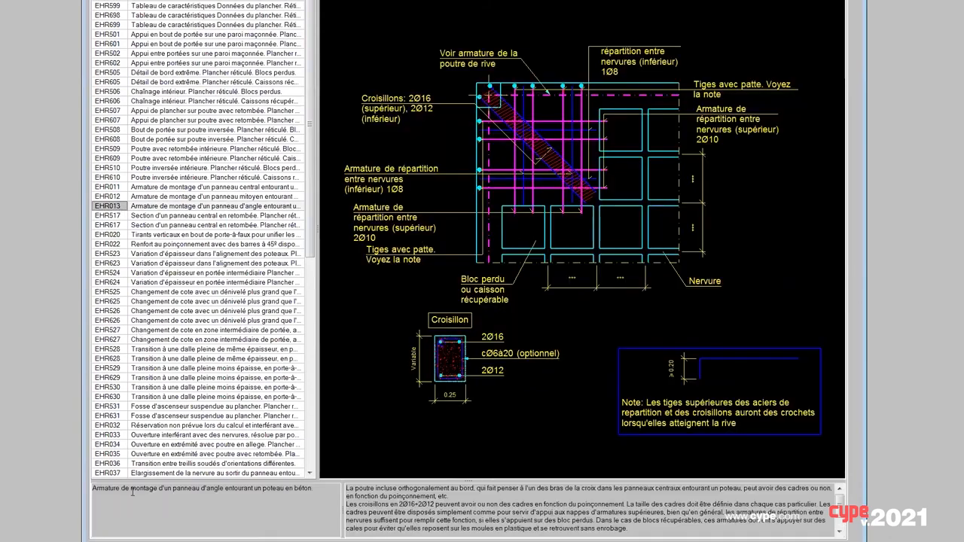
pyautogui.doubleClick(118, 207)
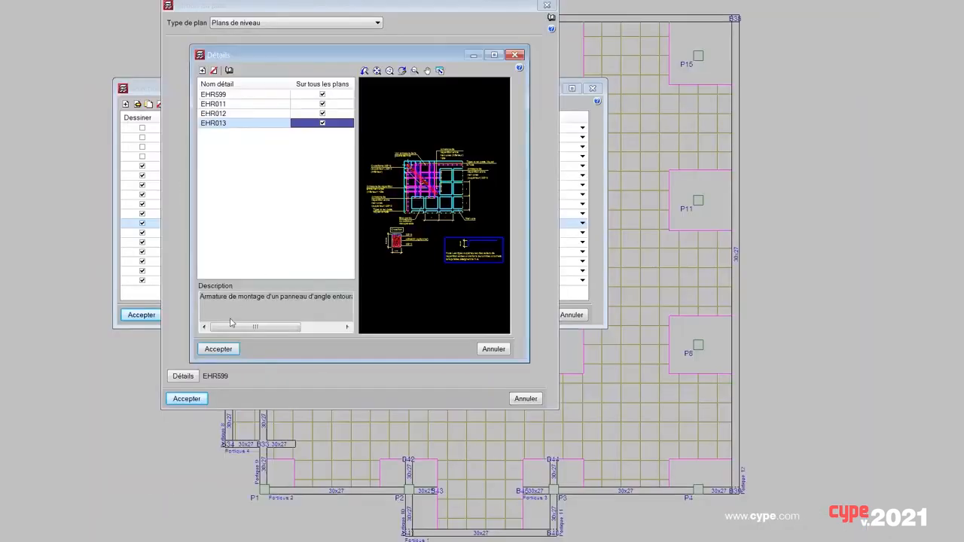
pyautogui.click(217, 349)
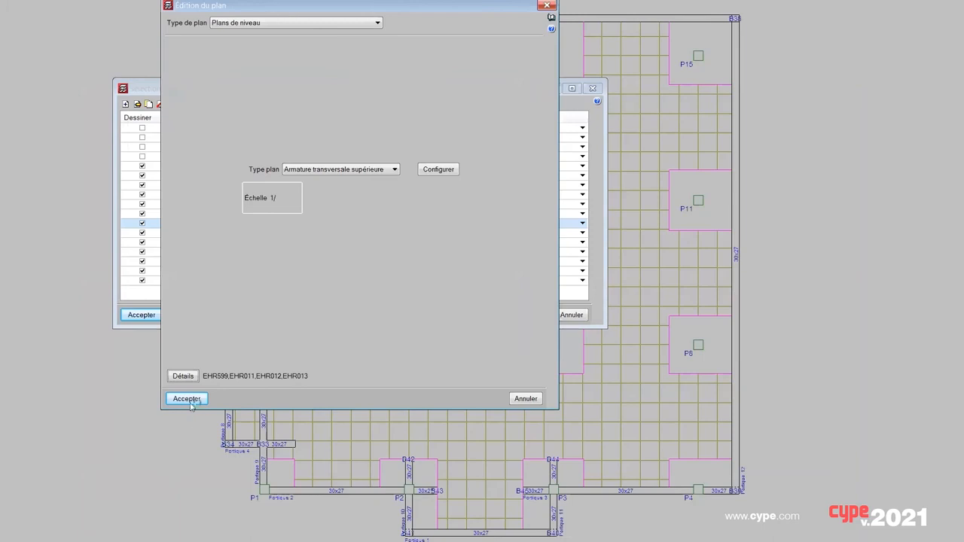
pyautogui.click(186, 398)
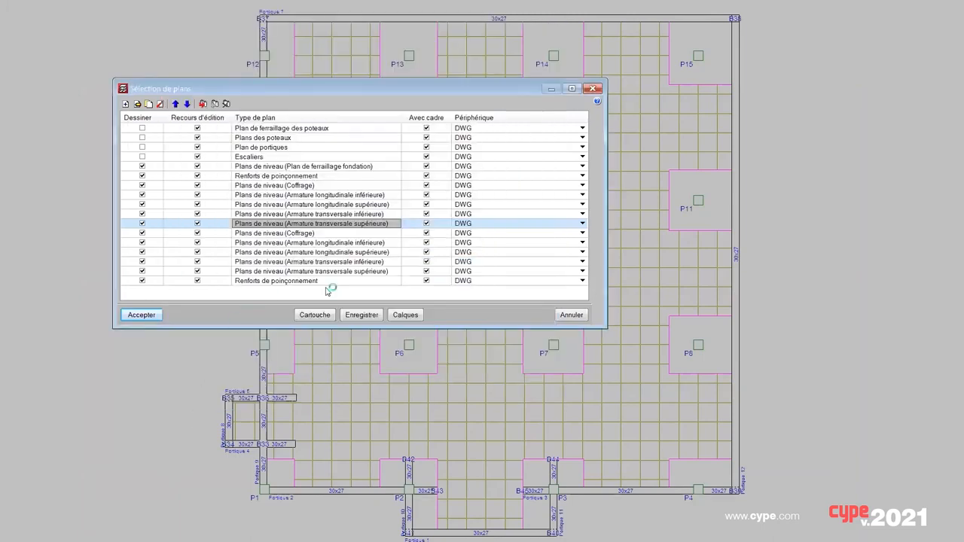
# Generate the selected drawings with the Architecte, Localisation, Projet and Propriétaire fields left blank, and inspect the level drawing sheets
pyautogui.click(150, 315)
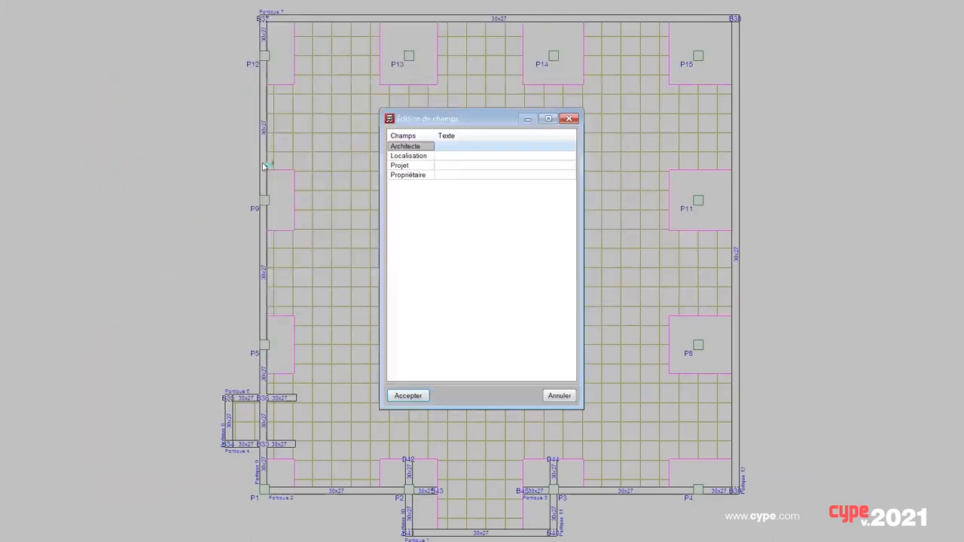
pyautogui.click(411, 395)
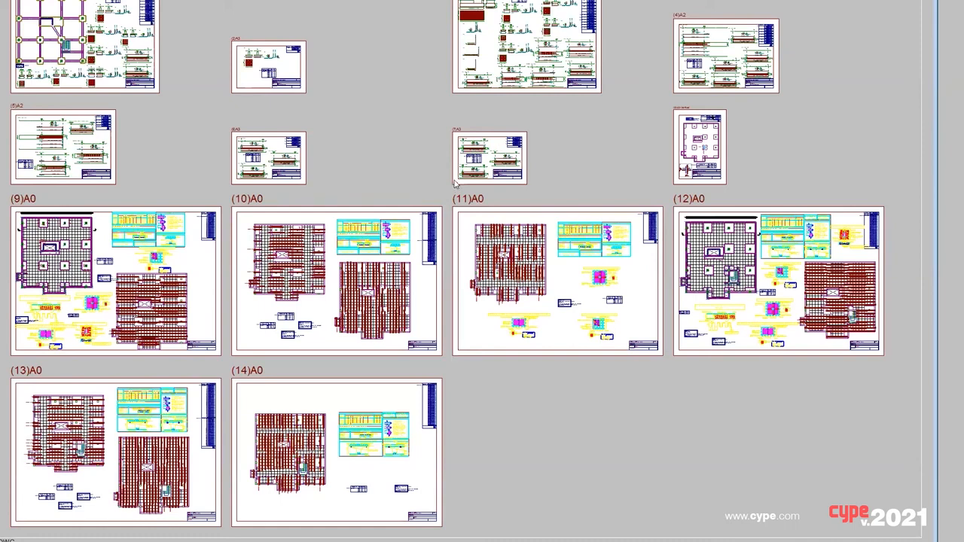
pyautogui.scroll(1, 470, 262)
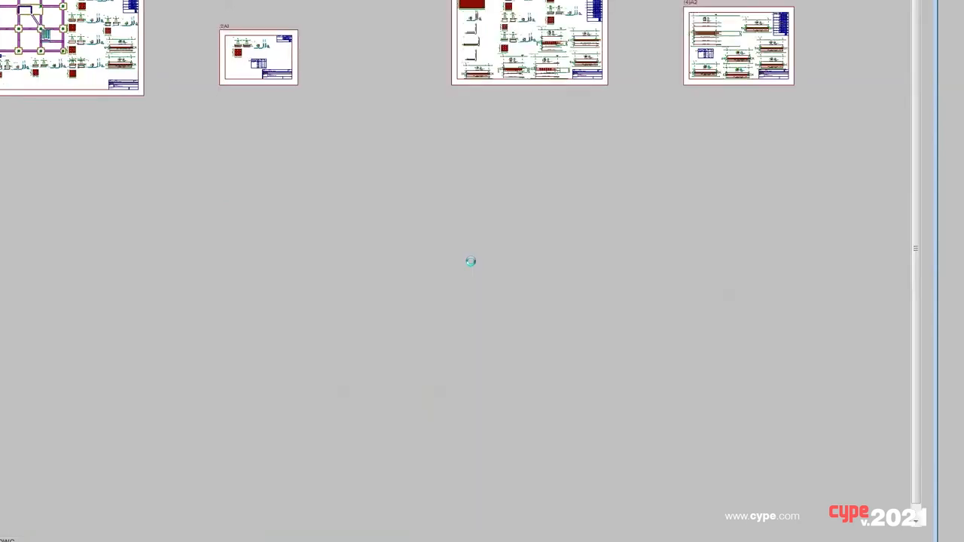
pyautogui.scroll(1, 507, 271)
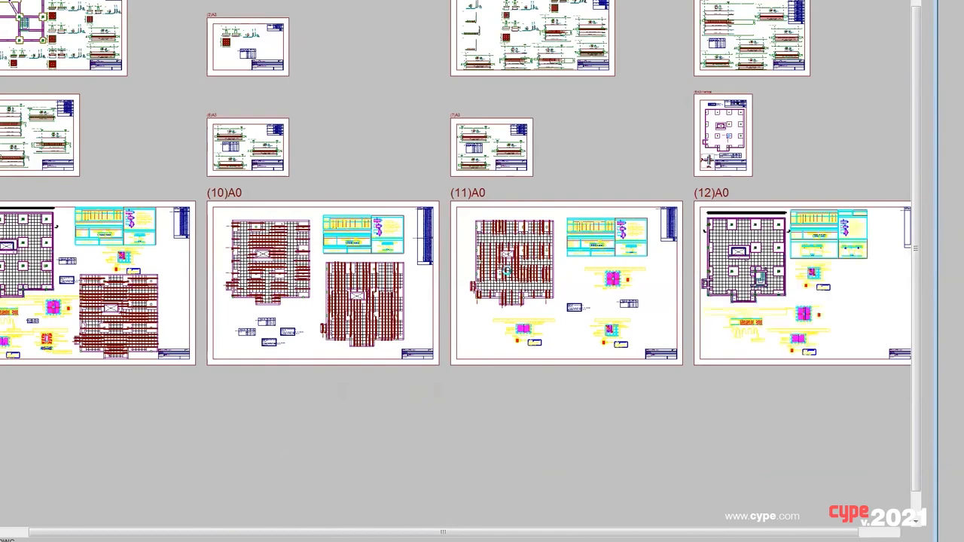
pyautogui.scroll(1, 507, 271)
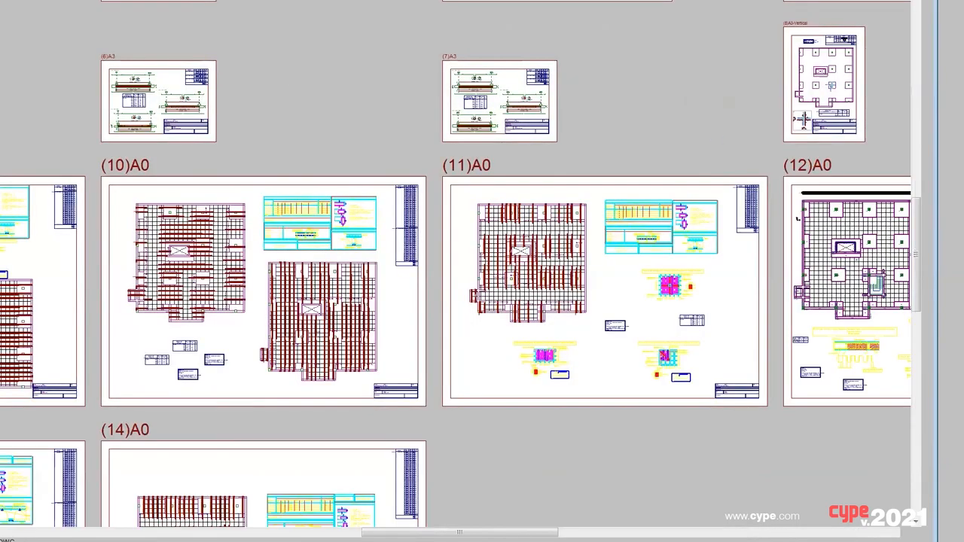
pyautogui.scroll(3, 506, 270)
pyautogui.scroll(3, 507, 270)
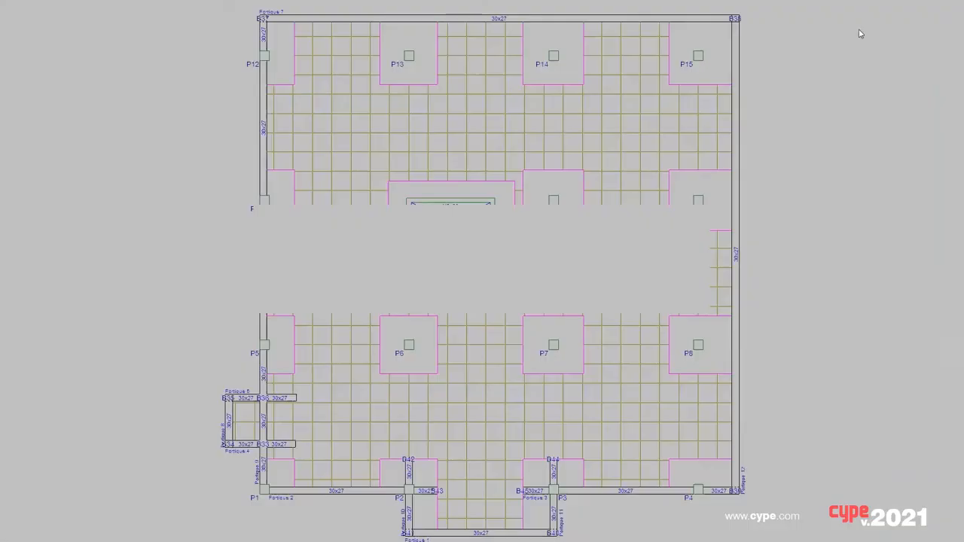
# Display the Ratios de l'ouvrage report by groups with Total ouvrage, from Rez-de-Chaussée to Couverture, and review its quantity tables
pyautogui.click(592, 86)
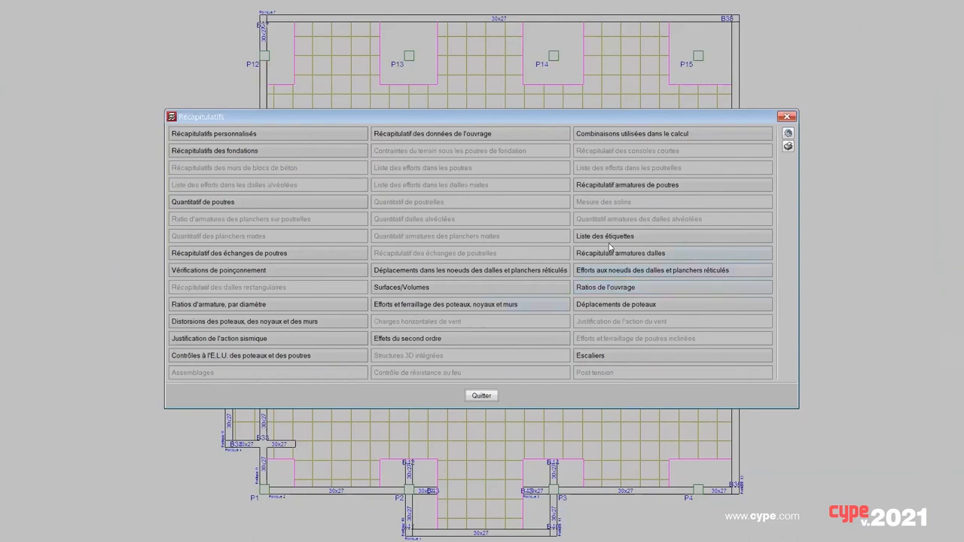
pyautogui.click(593, 292)
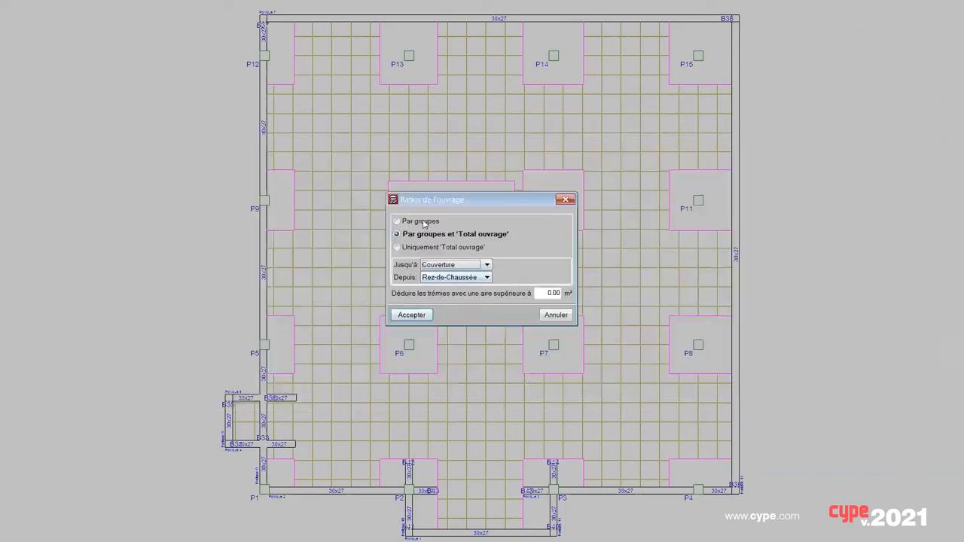
pyautogui.click(412, 315)
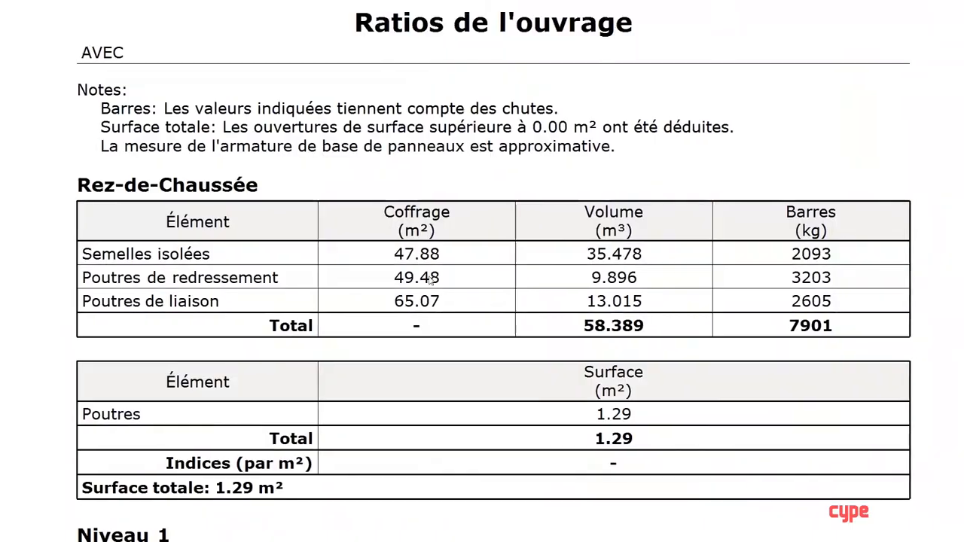
pyautogui.scroll(-1, 446, 264)
pyautogui.scroll(-3, 446, 264)
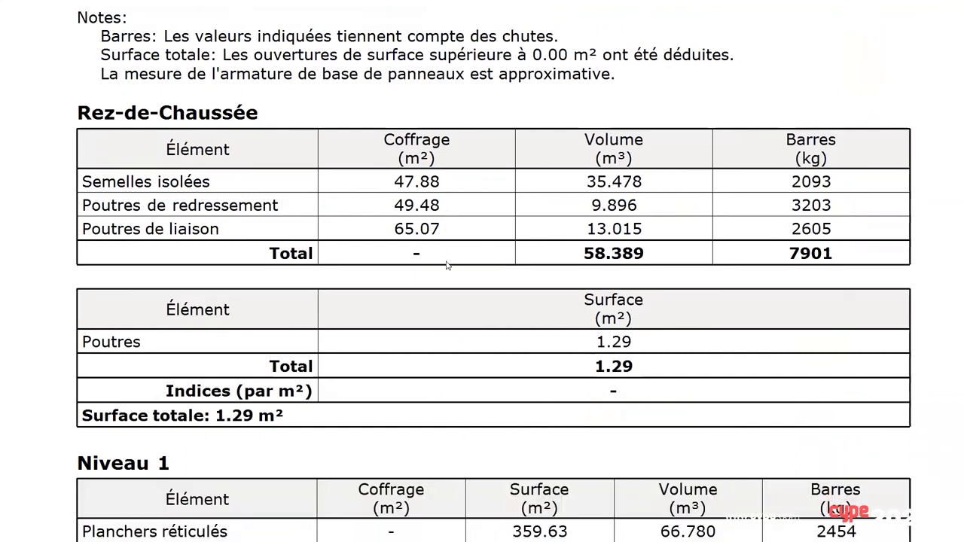
pyautogui.scroll(-2, 446, 265)
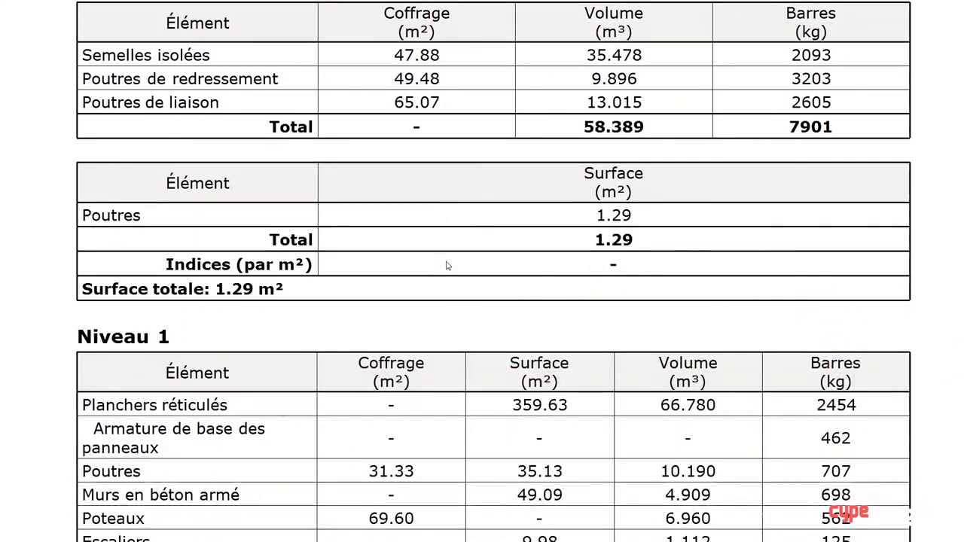
pyautogui.scroll(-1, 446, 265)
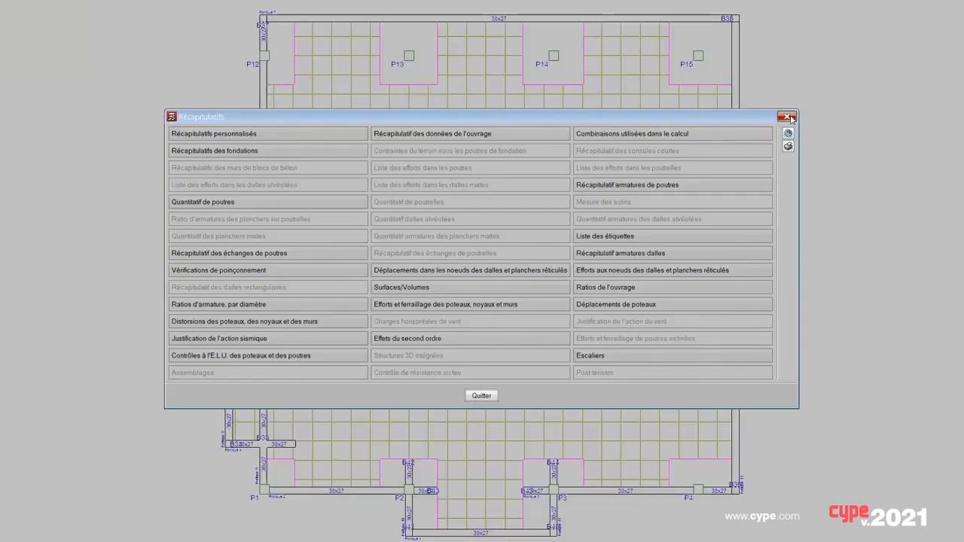
pyautogui.click(786, 117)
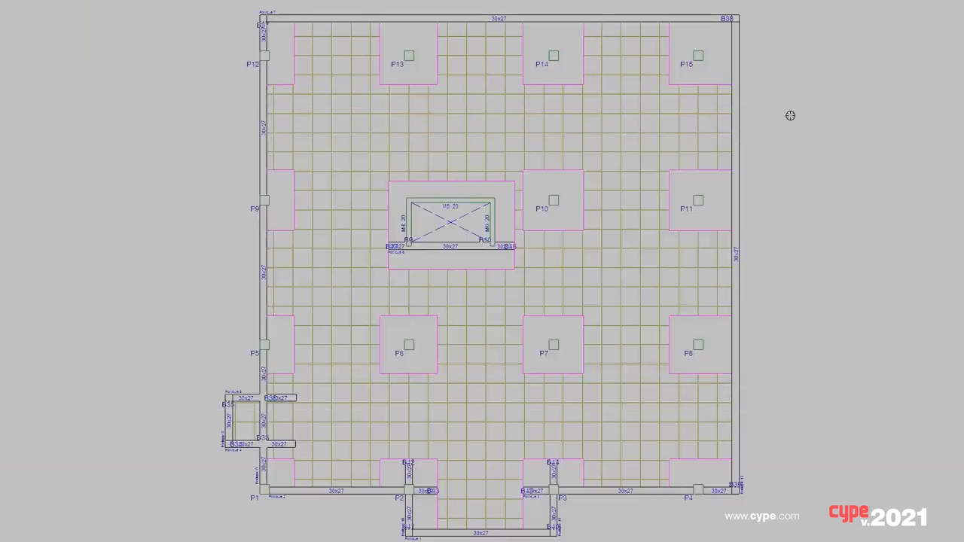